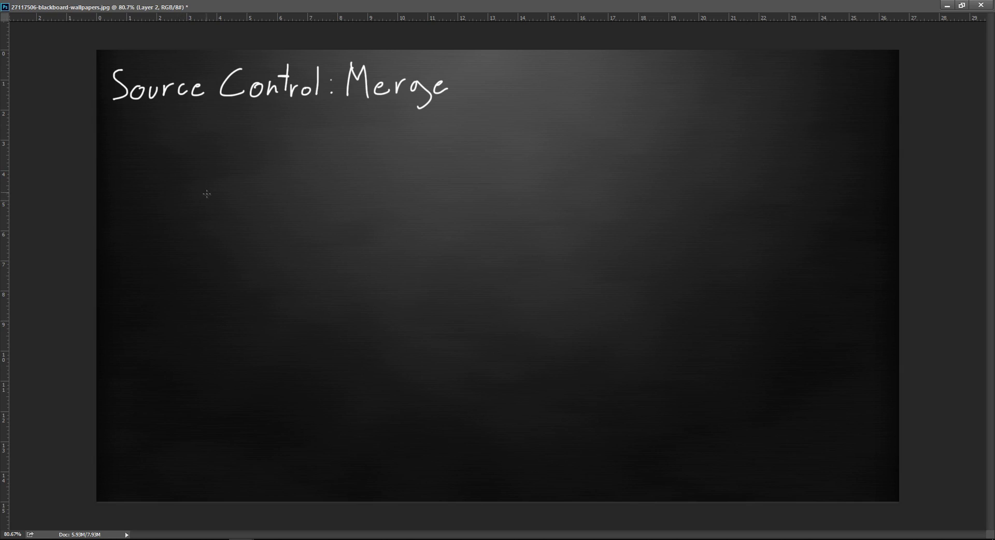
Step: Brush three Master commit circles, a three-commit branch A splitting below, and the Master and A labels
mouse_move(216, 189)
mouse_down()
mouse_move(247, 205)
mouse_move(317, 201)
mouse_up()
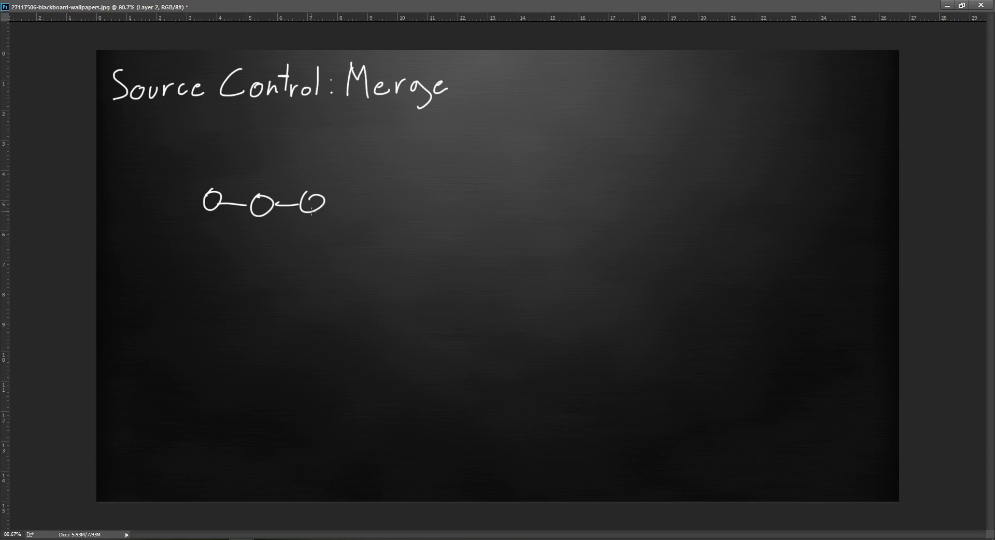
mouse_move(309, 210)
mouse_down()
mouse_move(320, 239)
mouse_move(337, 229)
mouse_up()
mouse_move(157, 257)
mouse_down()
mouse_move(177, 257)
mouse_move(170, 251)
mouse_up()
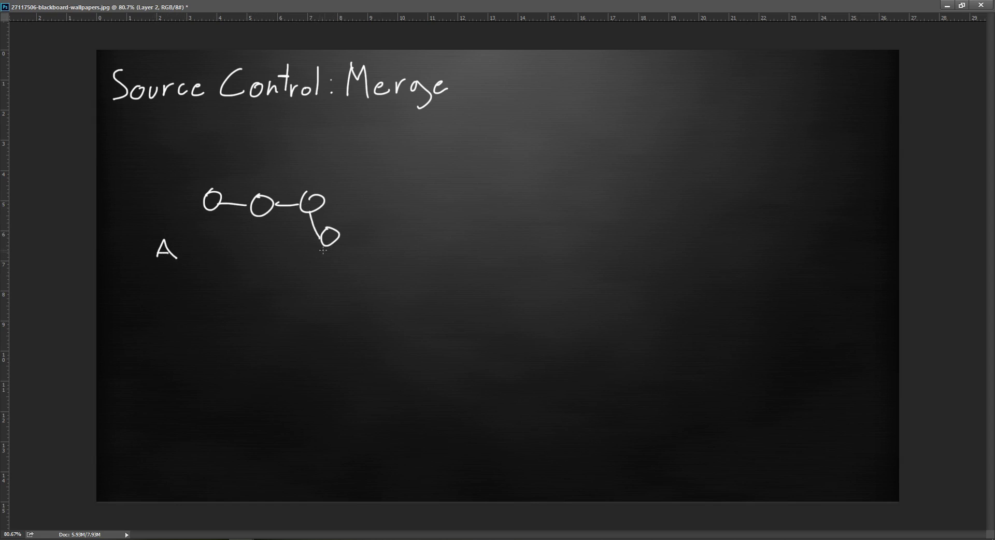
drag(339, 236, 417, 230)
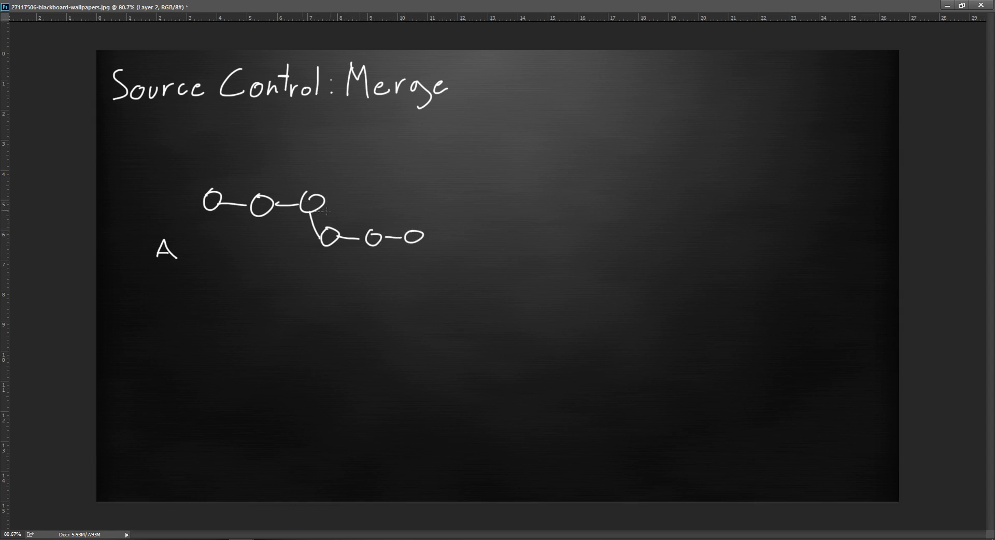
mouse_move(156, 199)
mouse_down()
mouse_move(156, 177)
mouse_move(171, 191)
mouse_move(209, 182)
mouse_up()
drag(202, 175, 226, 177)
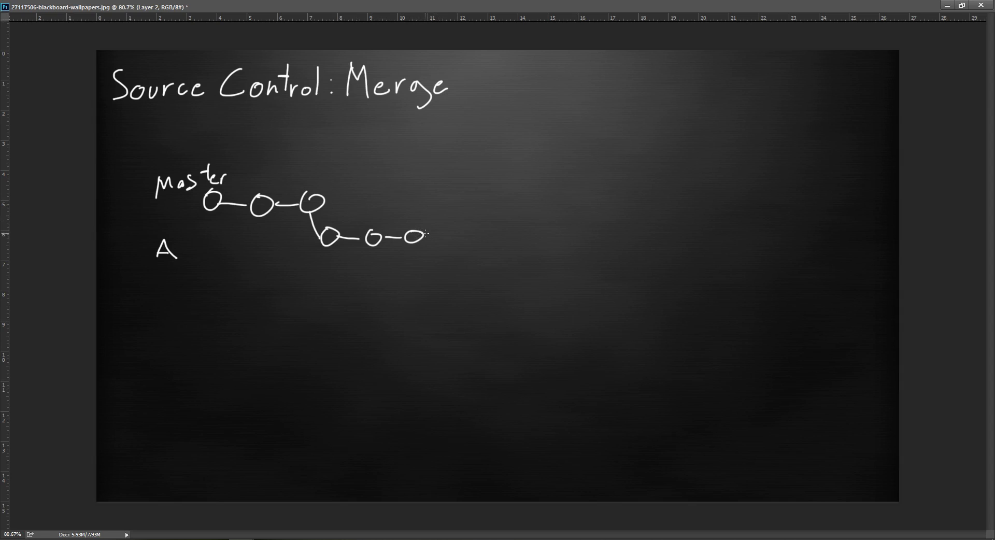
Step: Join branch A's last commit up into an extended Master line, then draw branch B labelled B
drag(419, 241, 440, 198)
drag(325, 201, 514, 199)
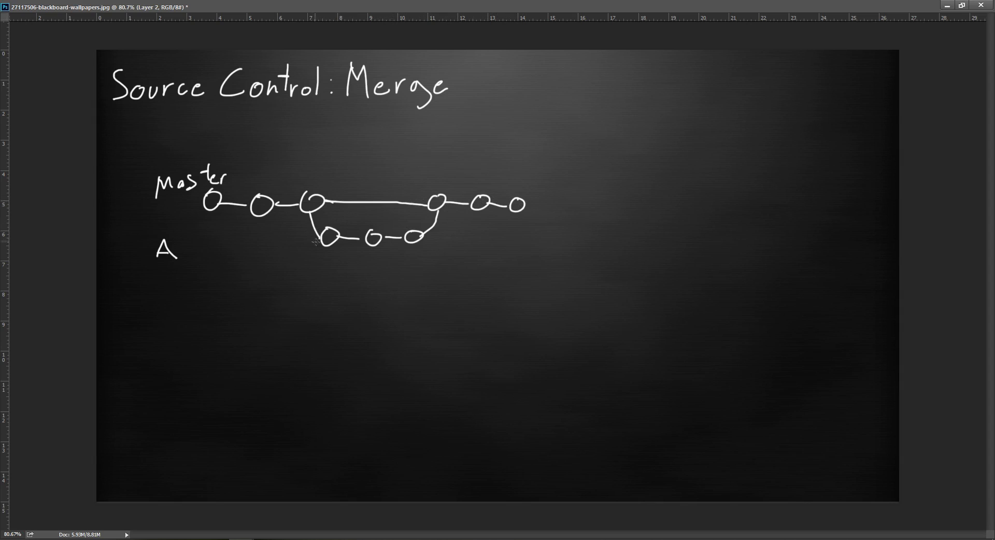
drag(313, 253, 320, 236)
key(ctrl+z)
mouse_move(168, 274)
mouse_down()
mouse_move(163, 300)
mouse_move(178, 280)
mouse_move(165, 300)
mouse_up()
mouse_move(308, 208)
mouse_down()
mouse_move(317, 270)
mouse_move(379, 275)
mouse_move(449, 262)
mouse_up()
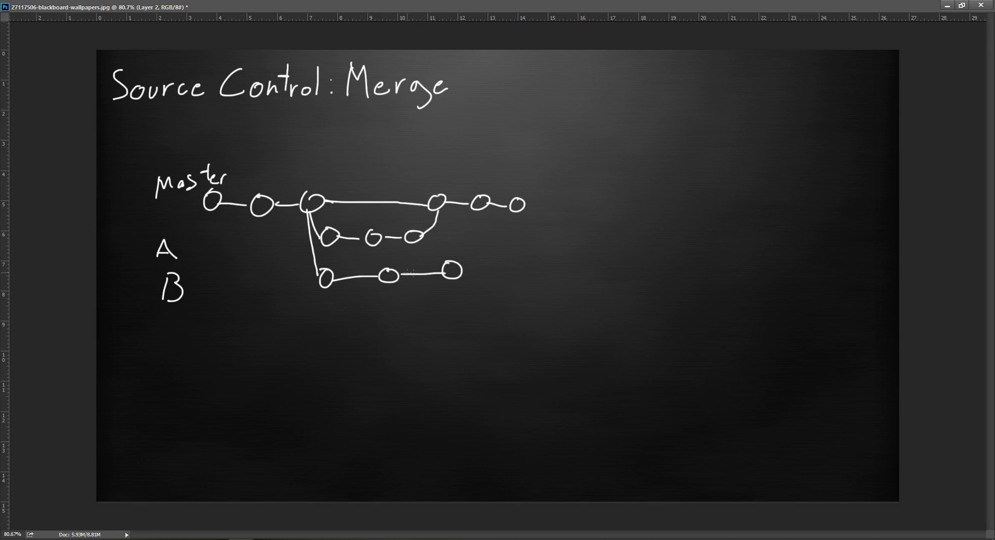
drag(452, 263, 474, 213)
key(ctrl+z)
Step: Draw an arrow from Master down to a new merge commit after branch B
key(ctrl)
mouse_move(442, 208)
mouse_down()
mouse_move(481, 259)
mouse_move(480, 270)
mouse_move(491, 258)
mouse_up()
mouse_move(487, 299)
mouse_down()
mouse_move(487, 280)
mouse_move(491, 287)
mouse_up()
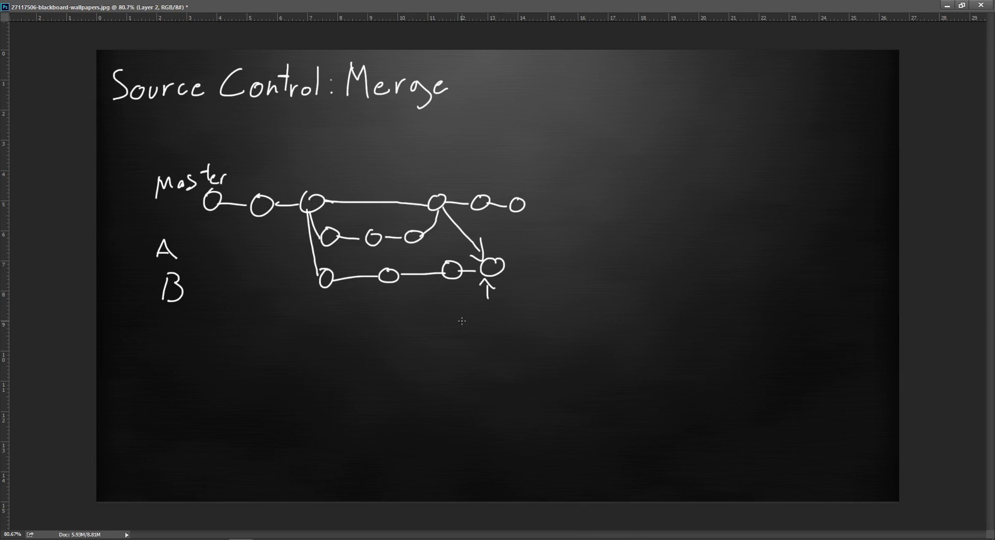
Step: Write the label Texto.Txt under the merge commit
drag(456, 313, 465, 312)
mouse_move(461, 312)
mouse_down()
mouse_move(461, 323)
mouse_move(480, 322)
mouse_up()
mouse_move(480, 316)
mouse_down()
mouse_move(474, 324)
mouse_move(516, 307)
mouse_up()
click(505, 322)
drag(513, 308, 523, 323)
mouse_move(524, 316)
mouse_down()
mouse_move(517, 323)
mouse_move(528, 323)
mouse_up()
drag(524, 311, 532, 310)
Step: Link the Texto.Txt merge commit up to Master, undo the stray ring, and add another Master commit
mouse_move(493, 264)
mouse_down()
mouse_move(484, 211)
mouse_move(501, 222)
mouse_up()
key(ctrl+z)
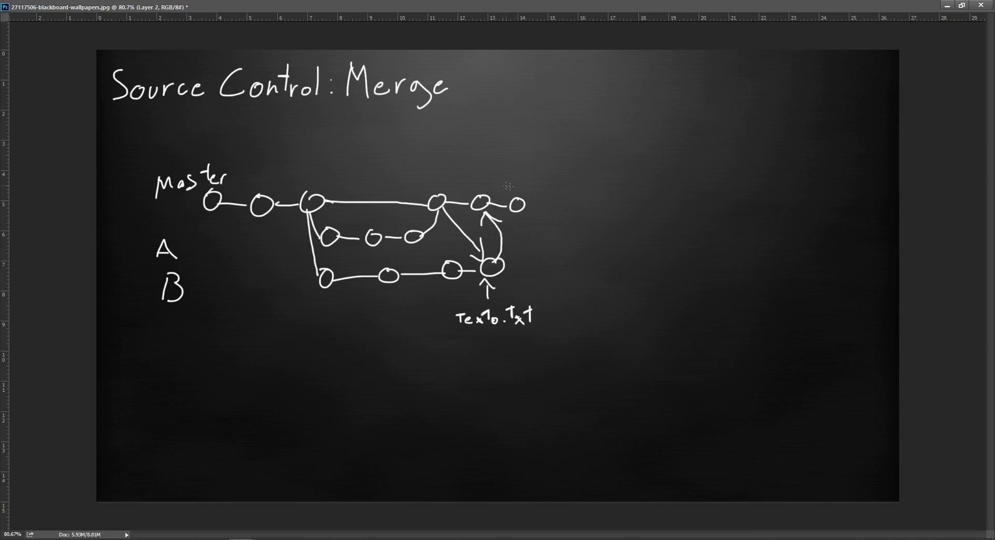
drag(522, 206, 602, 206)
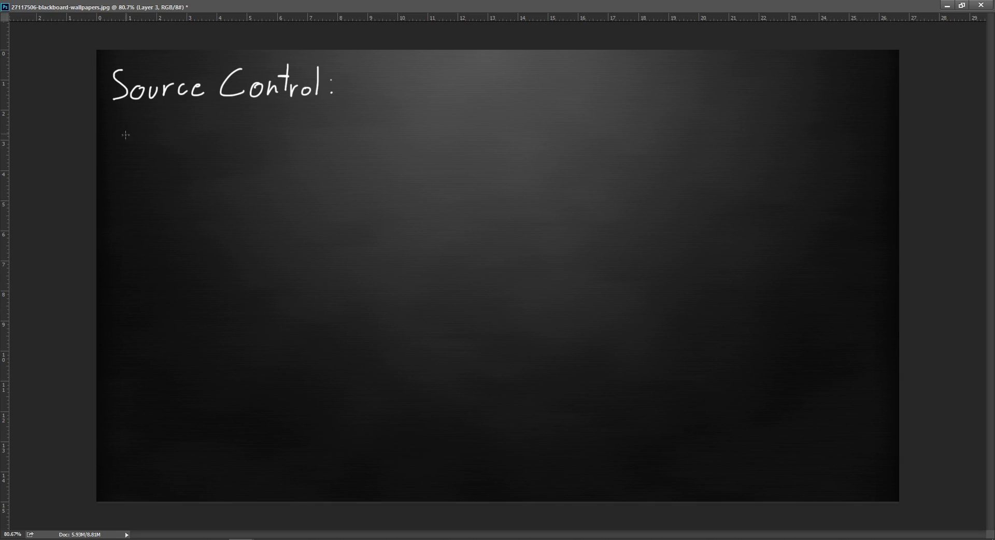
Step: Sketch the labelled master line with four commits, branch A from the fourth, and a two-node stash
mouse_move(139, 168)
mouse_down()
mouse_move(156, 179)
mouse_move(182, 176)
mouse_move(203, 170)
mouse_move(204, 154)
mouse_up()
mouse_move(201, 170)
mouse_down()
mouse_move(226, 162)
mouse_move(230, 193)
mouse_move(255, 199)
mouse_move(358, 187)
mouse_up()
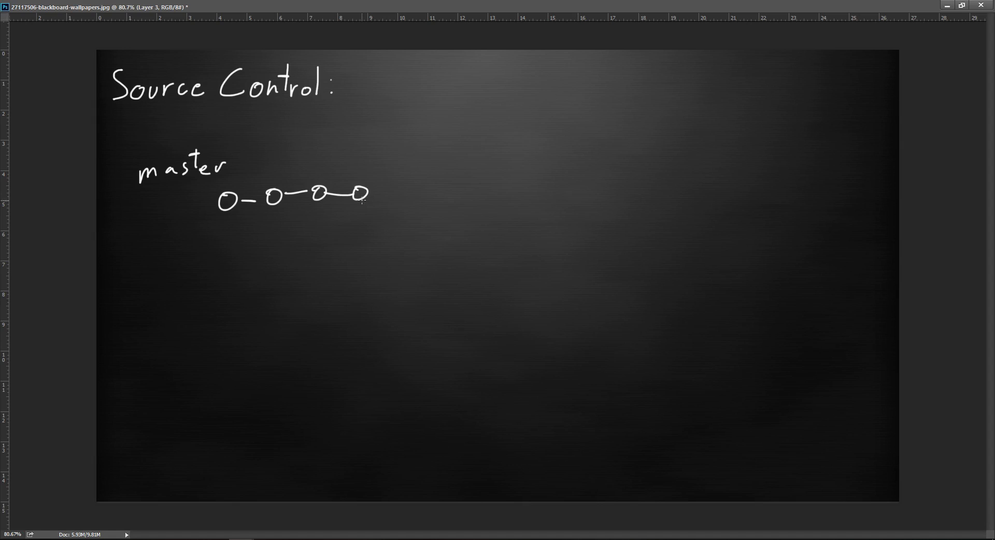
drag(360, 201, 369, 234)
drag(177, 254, 194, 248)
drag(370, 234, 436, 231)
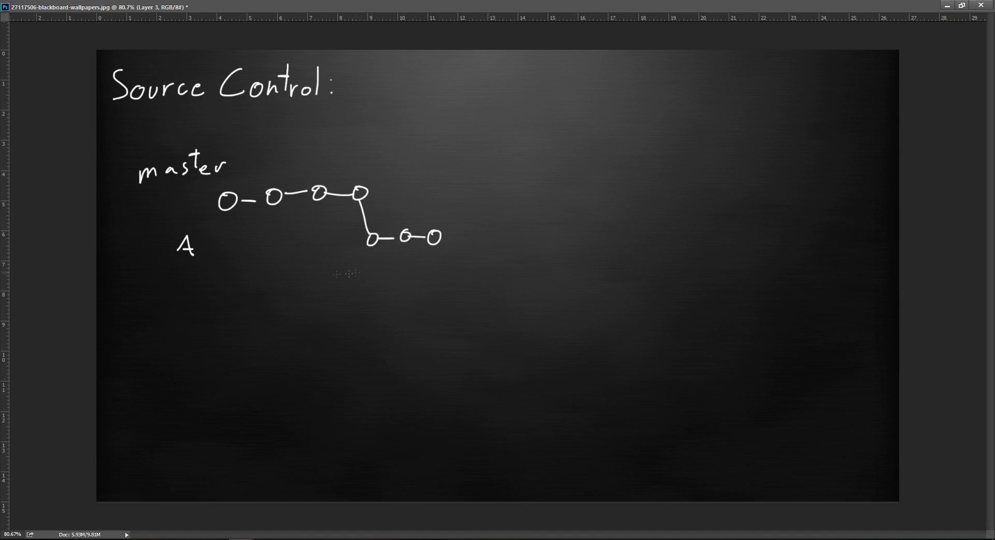
mouse_move(543, 248)
mouse_down()
mouse_move(532, 263)
mouse_move(553, 262)
mouse_move(561, 249)
mouse_up()
mouse_move(571, 255)
mouse_down()
mouse_move(599, 263)
mouse_move(573, 284)
mouse_move(602, 282)
mouse_up()
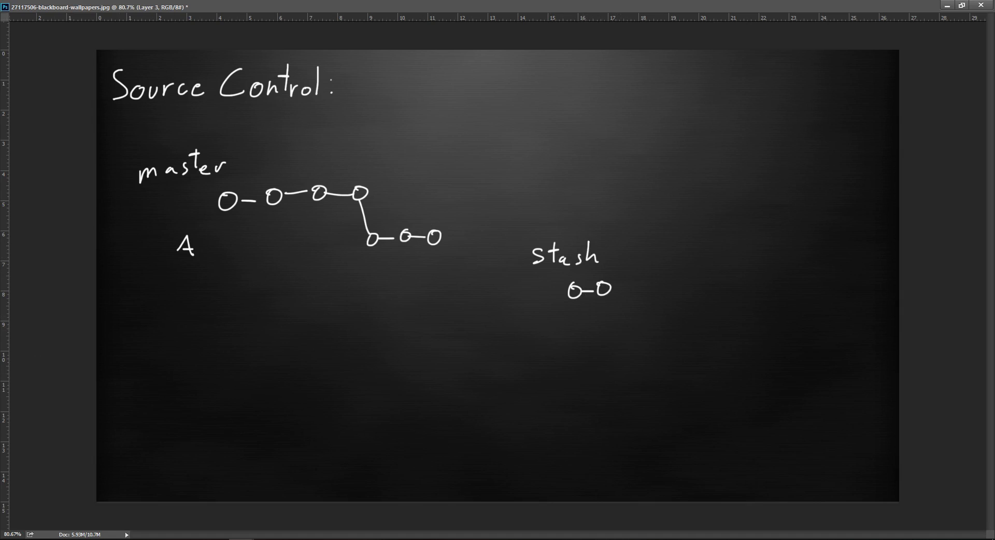
Step: Erase branch A's last two commits, redraw them in yellow, and join master to the yellow merge commit
drag(449, 238, 401, 237)
mouse_move(376, 237)
mouse_down()
mouse_move(440, 234)
mouse_move(455, 193)
mouse_up()
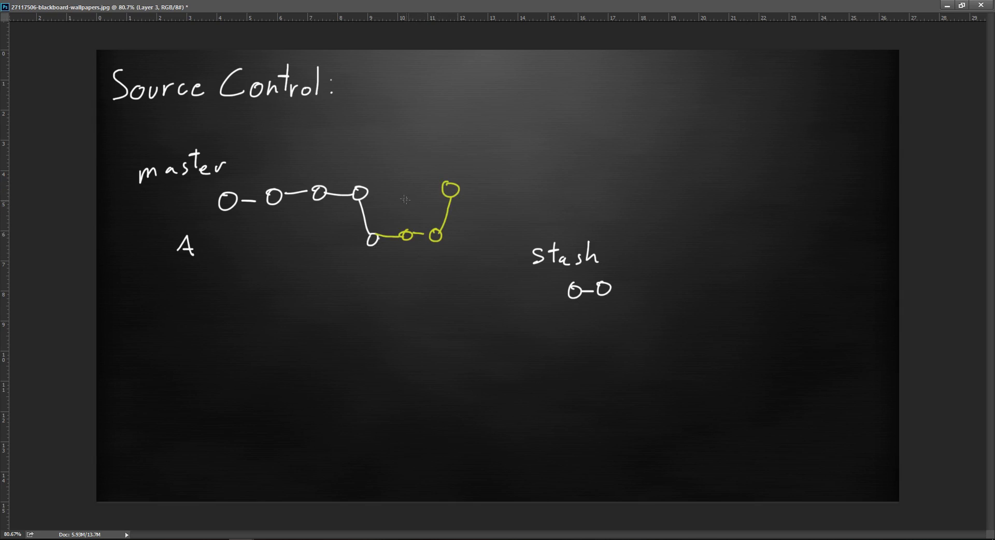
drag(367, 195, 483, 189)
Step: Extend branch A, write the B label, and draw branch B down from the yellow commit with commits rightward
drag(444, 235, 510, 227)
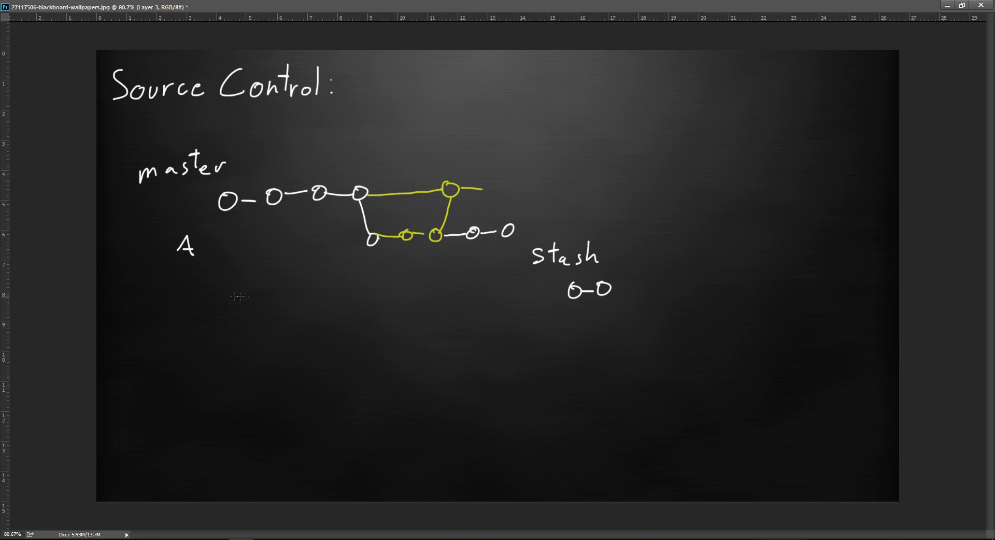
drag(189, 289, 191, 306)
mouse_move(453, 197)
mouse_down()
mouse_move(461, 282)
mouse_move(464, 269)
mouse_up()
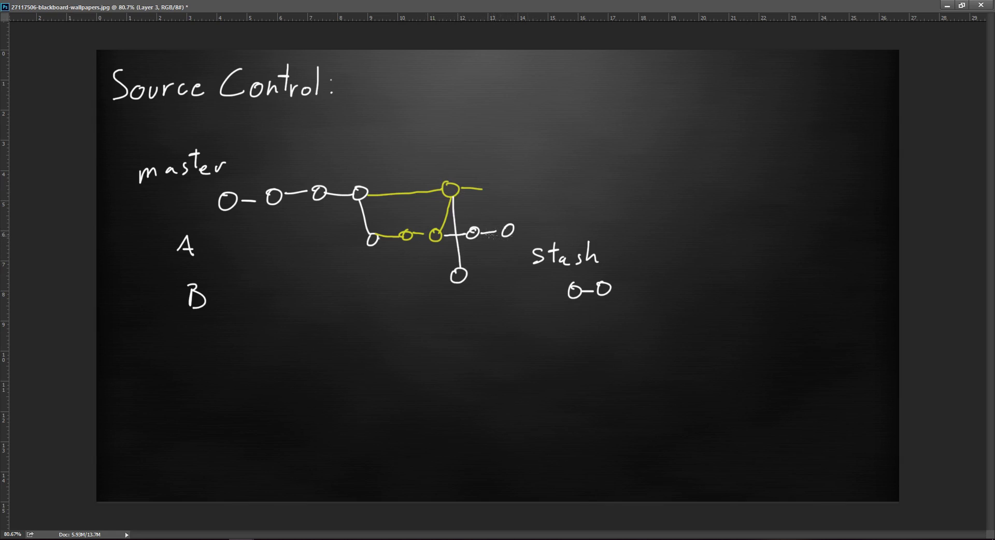
drag(467, 276, 521, 267)
Step: Open Git Bash in the MiProyecto folder and run git status
mouse_move(90, 531)
click(67, 500)
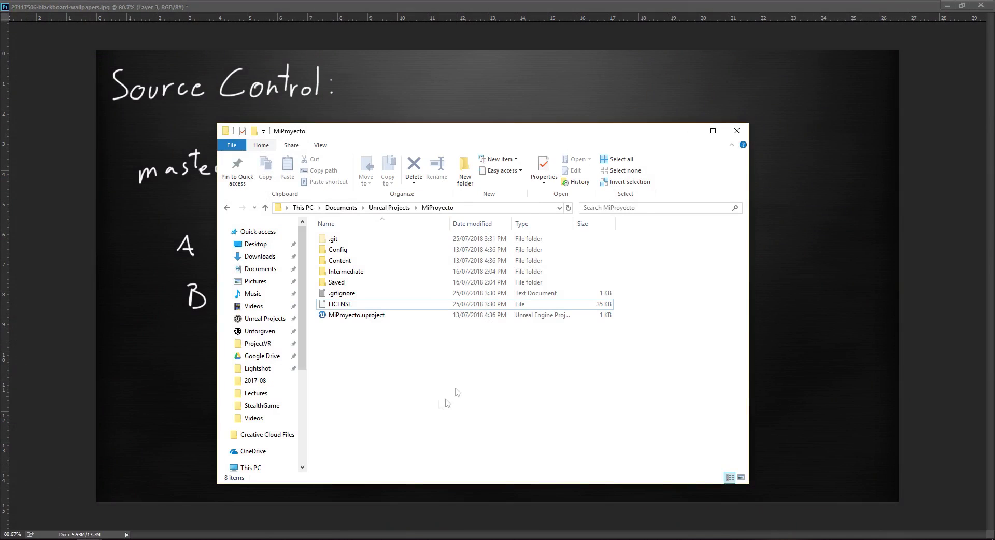
right_click(403, 361)
click(469, 304)
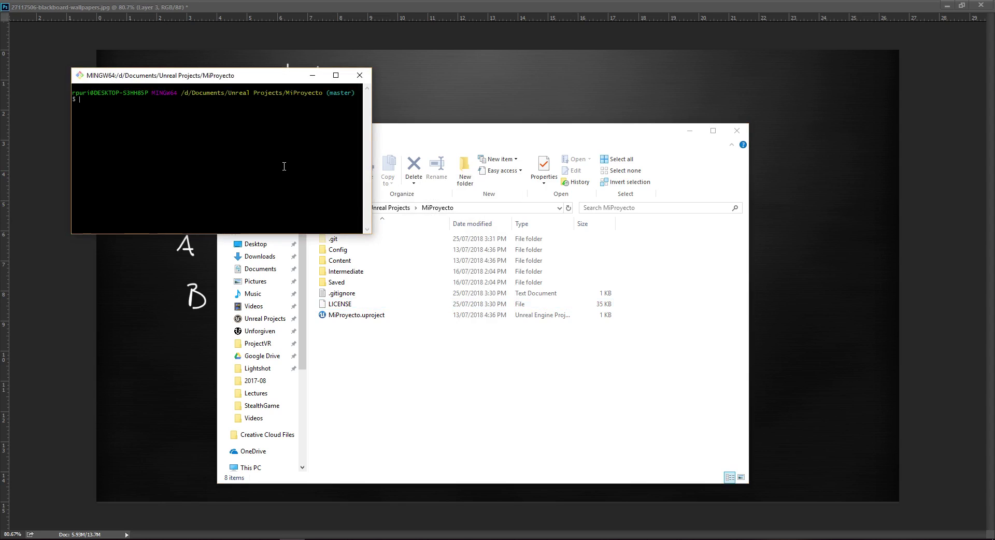
text(git )
text(status)
key(Return)
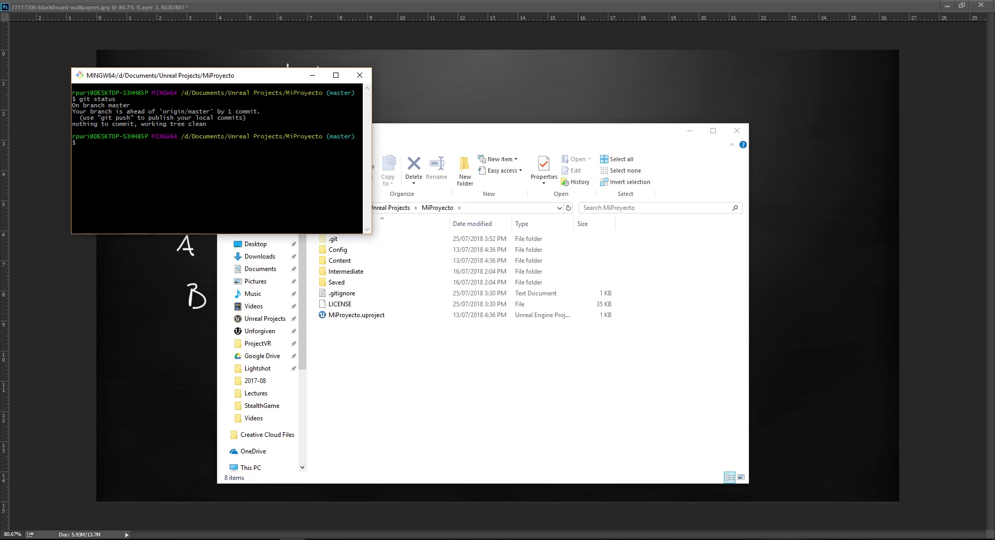
Step: Run git push to send the pending master commit to the GitLab remote
text(git push)
key(Return)
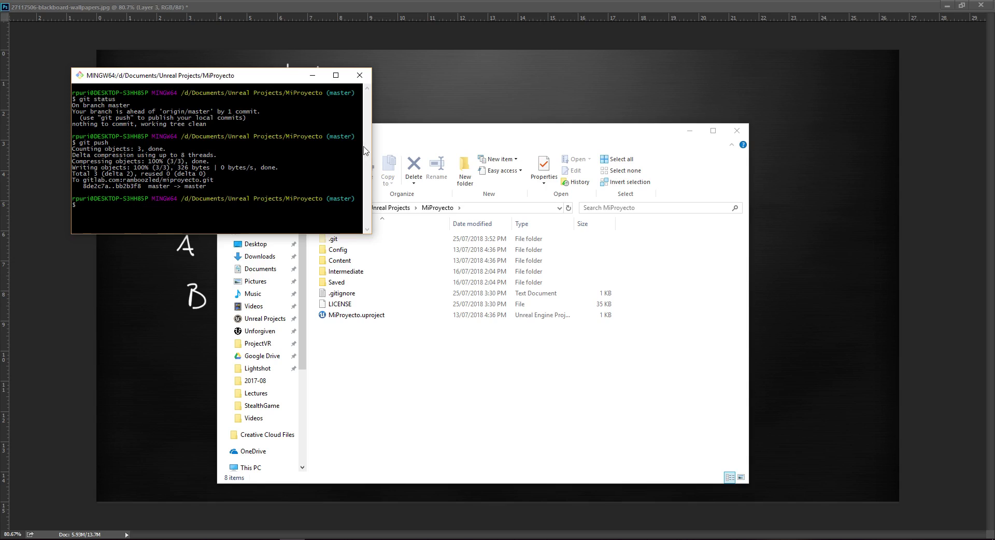
click(362, 374)
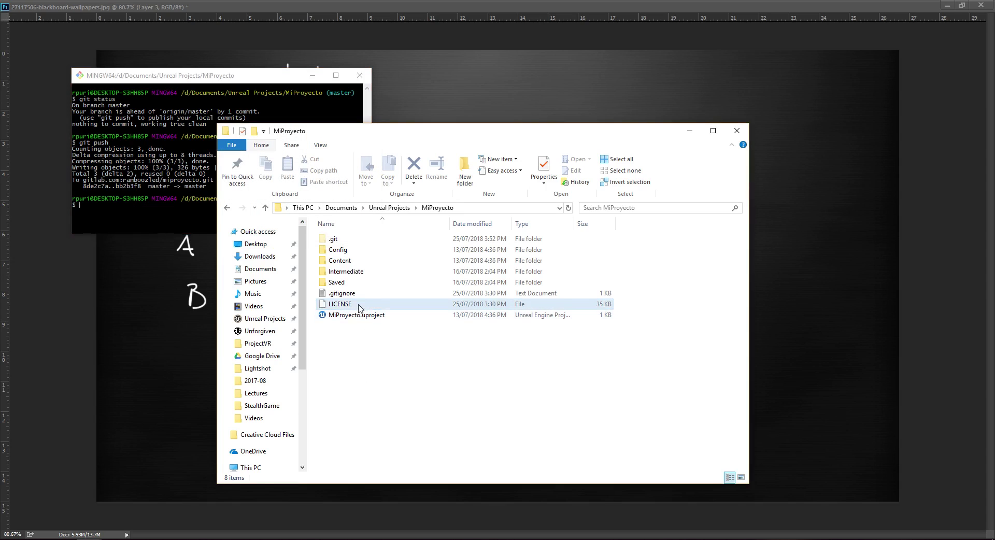
right_click(353, 346)
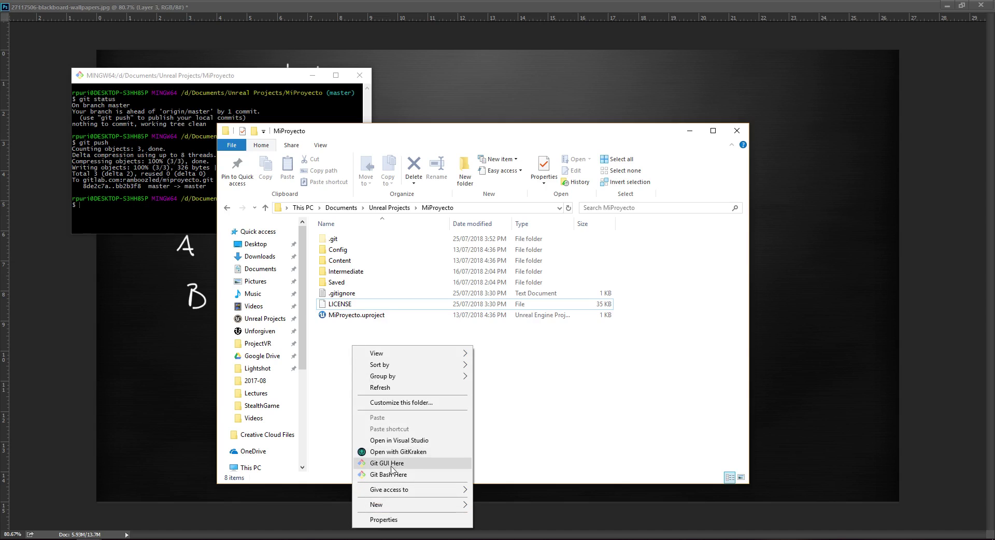
Step: Create a new empty text document in MiProyecto named archivo1.txt
mouse_move(392, 506)
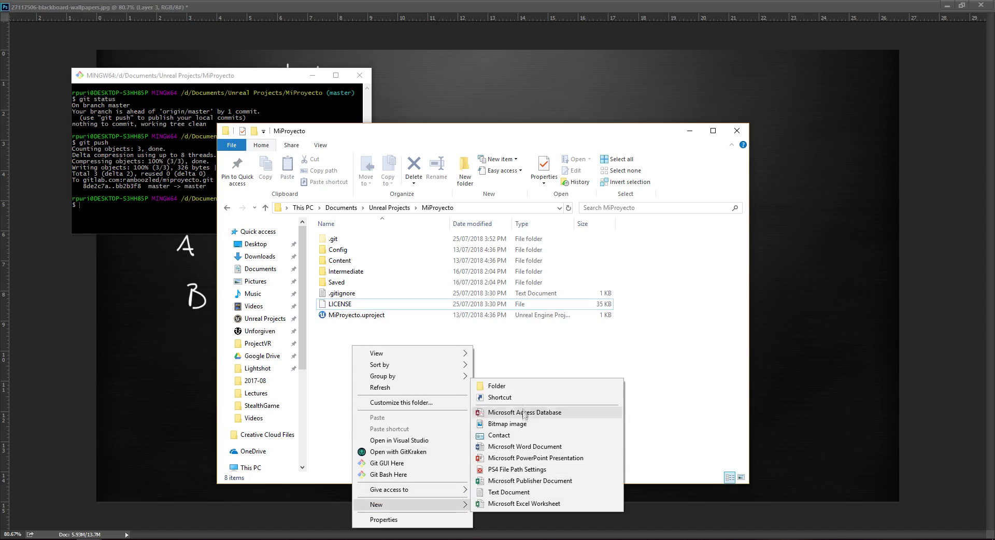
click(504, 492)
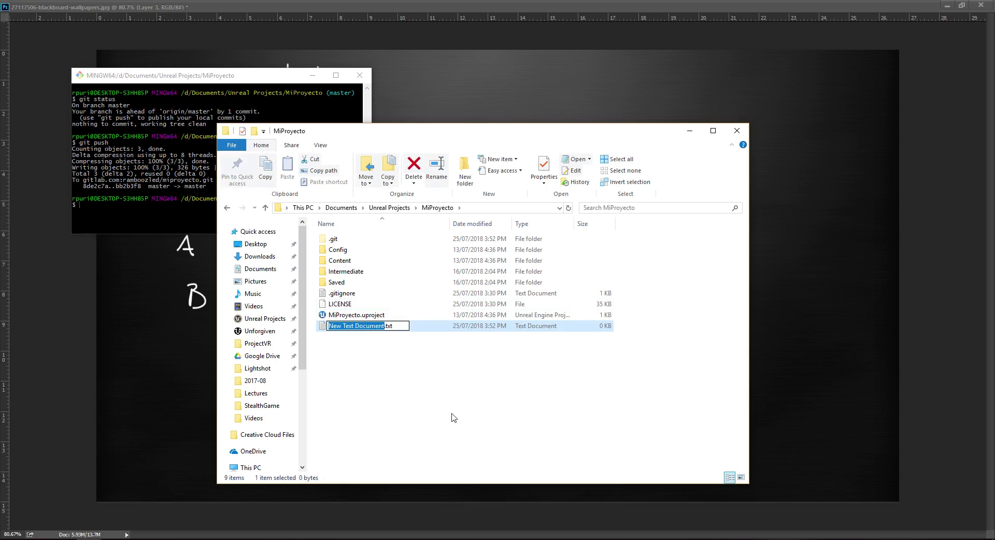
text(archivi)
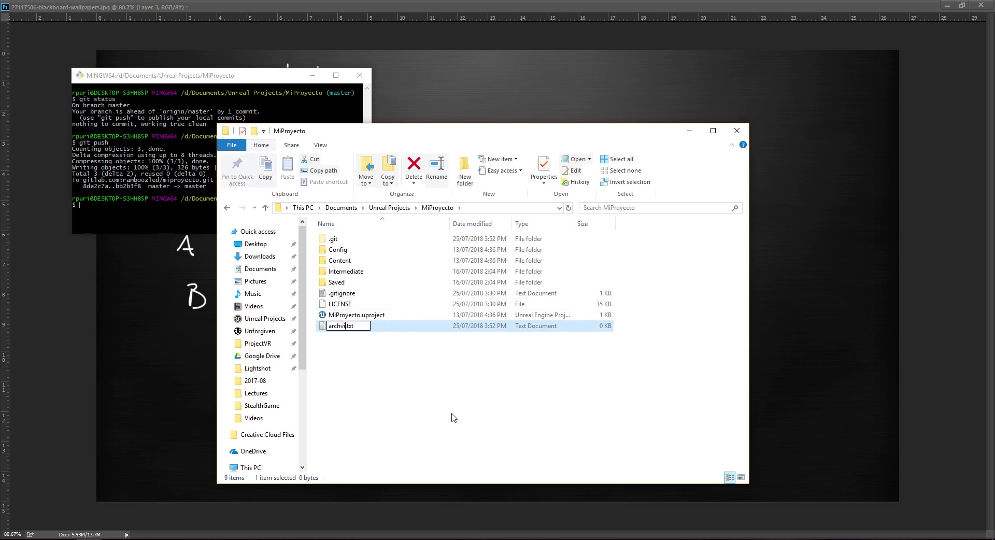
key(BackSpace)
text(o1)
text(i)
key(Return)
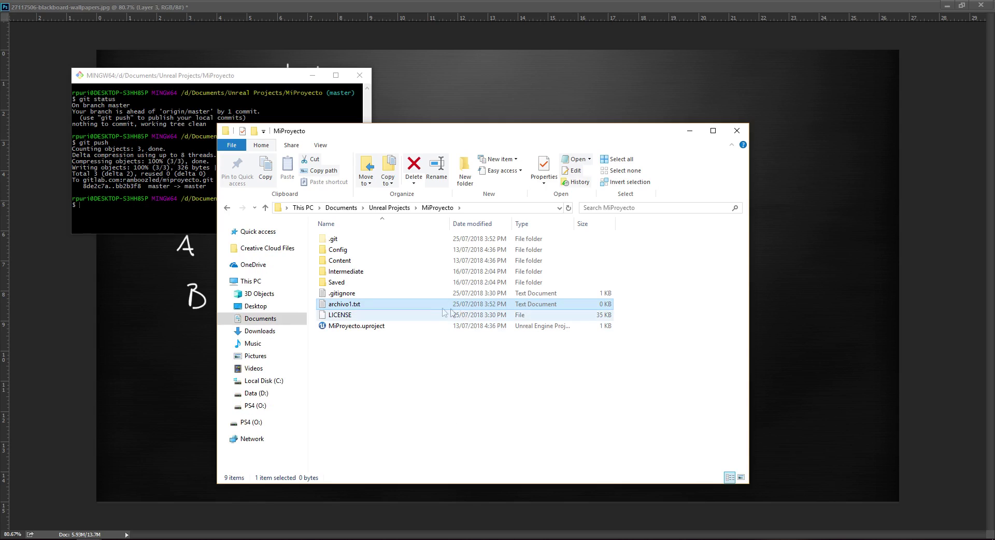
Step: Paste two copies of archivo1.txt into the folder
key(ctrl+c)
key(ctrl+v)
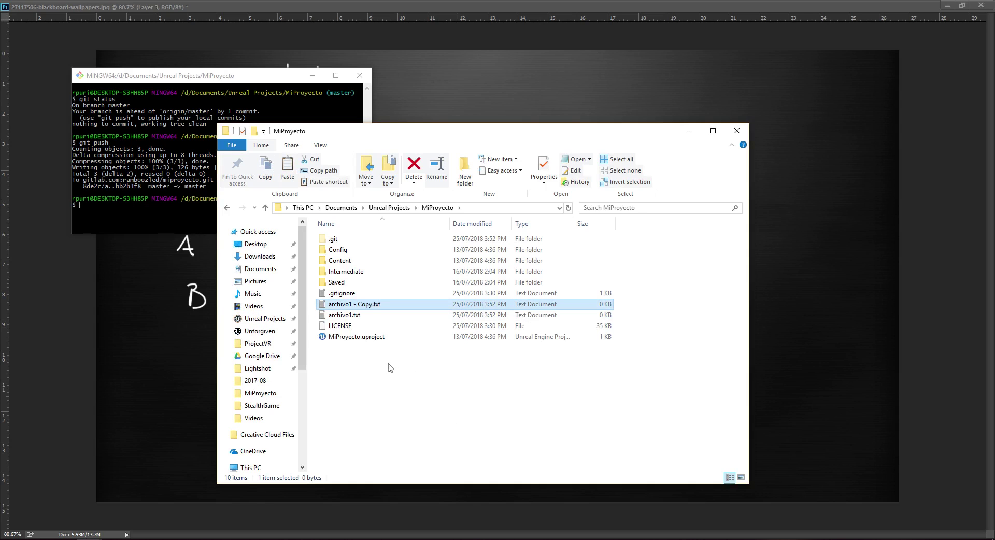
key(ctrl+v)
click(385, 394)
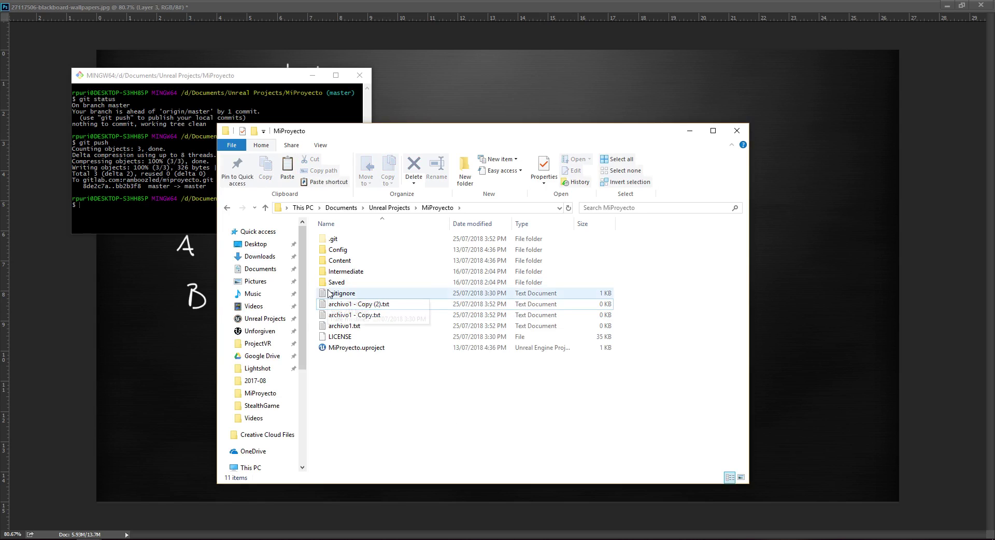
drag(366, 132, 525, 131)
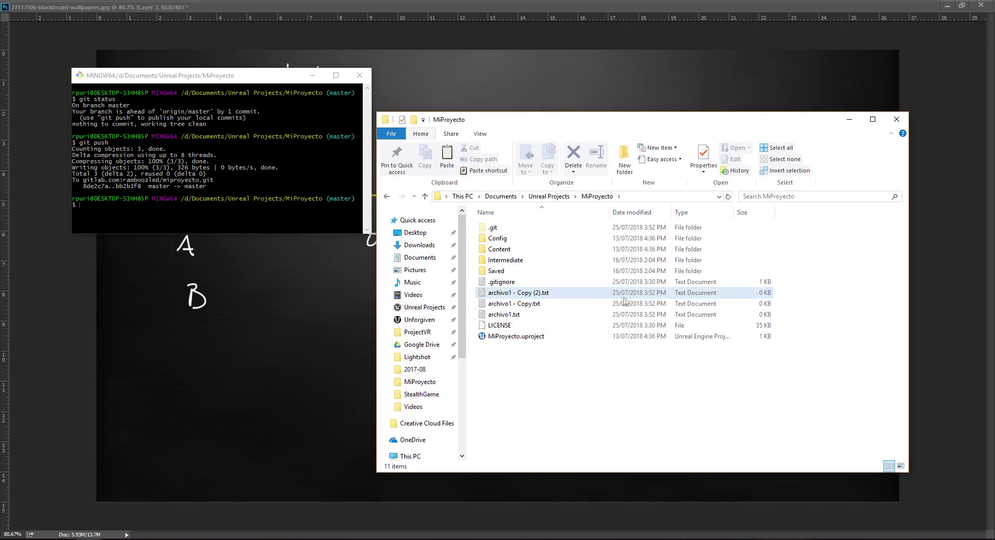
Step: Append a new line 'aaaaa' to .gitignore in Notepad, then save and close it
click(492, 282)
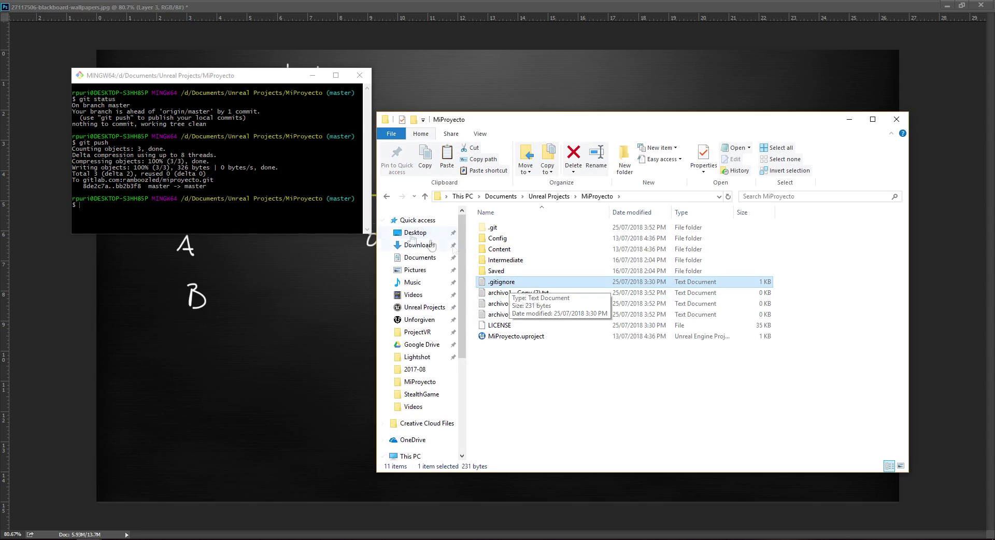
click(319, 214)
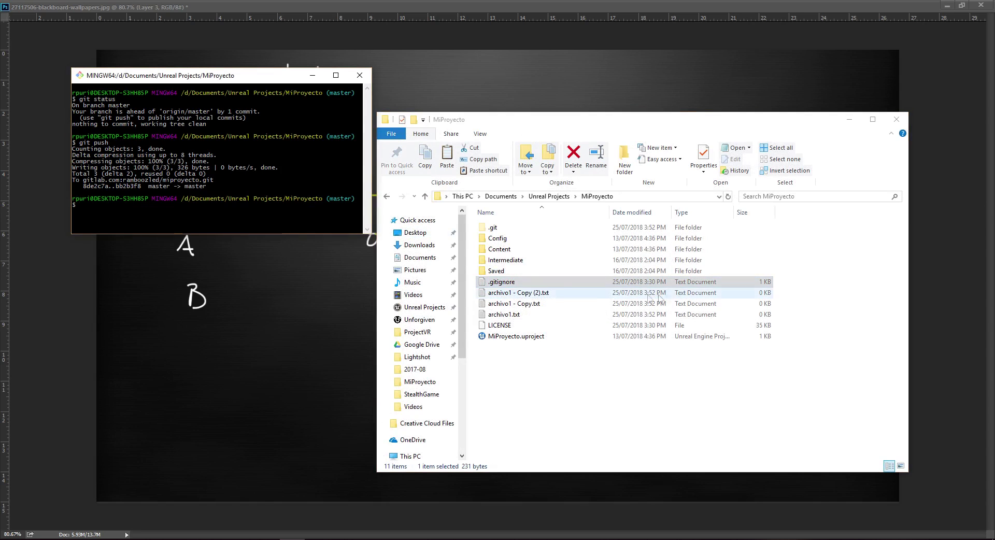
click(45, 324)
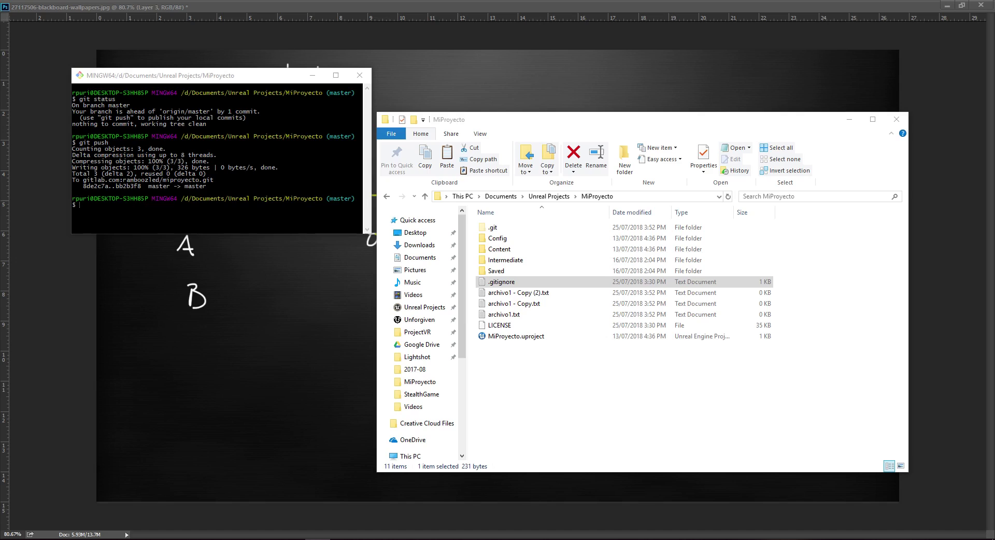
double_click(501, 281)
key(Return)
text(aaaaa)
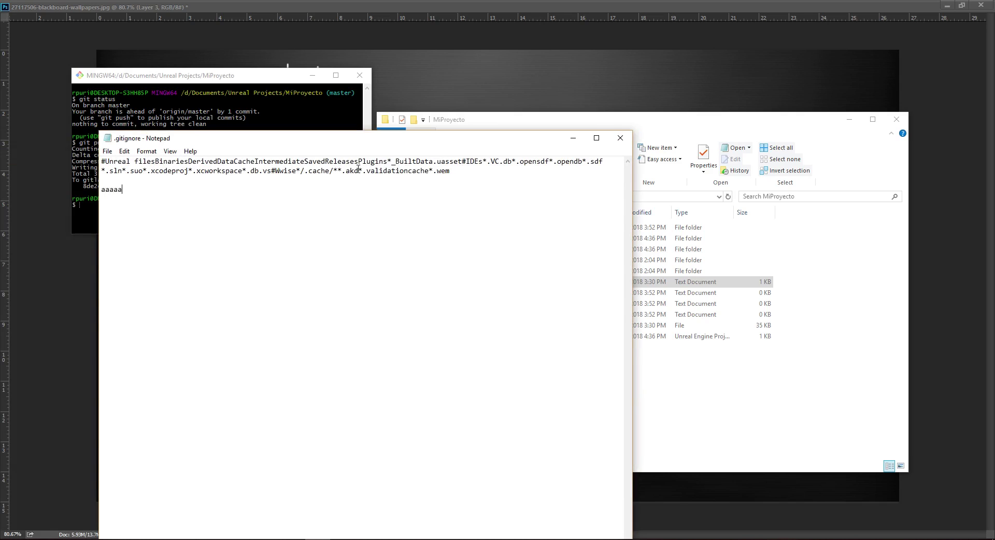
click(620, 138)
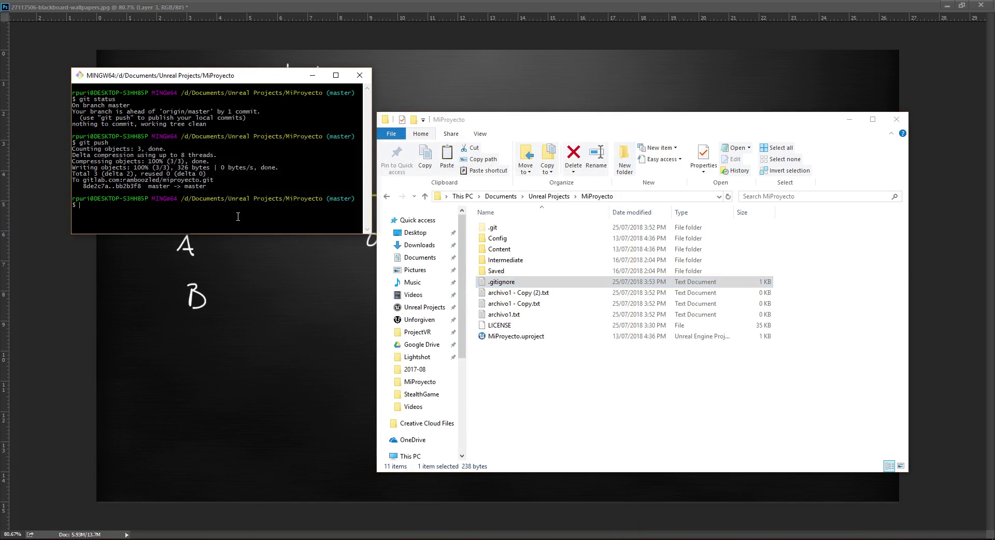
Step: Run git status and highlight the modified .gitignore line and the three untracked archivo1 files
text(git status)
key(Return)
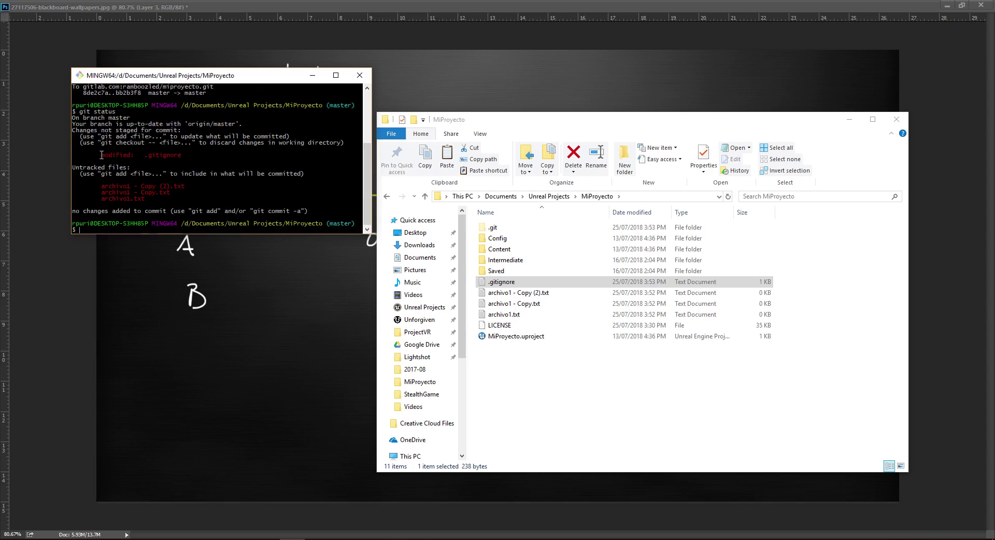
drag(101, 155, 182, 155)
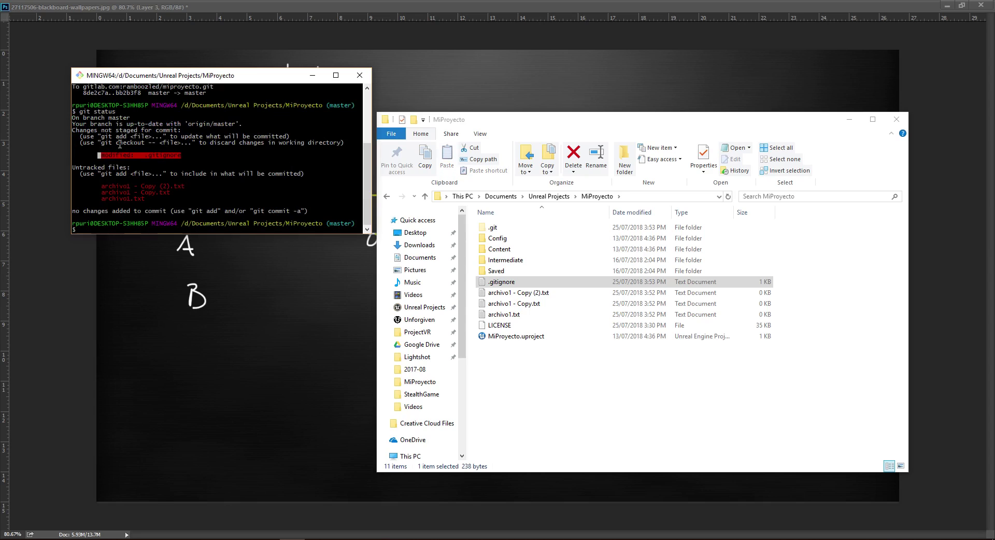
click(126, 159)
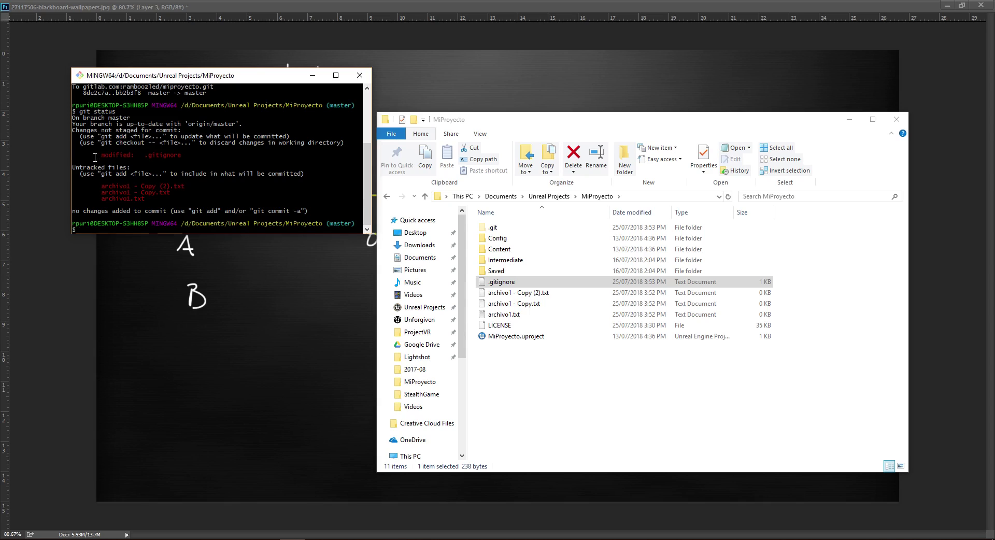
drag(103, 155, 181, 156)
drag(155, 201, 97, 187)
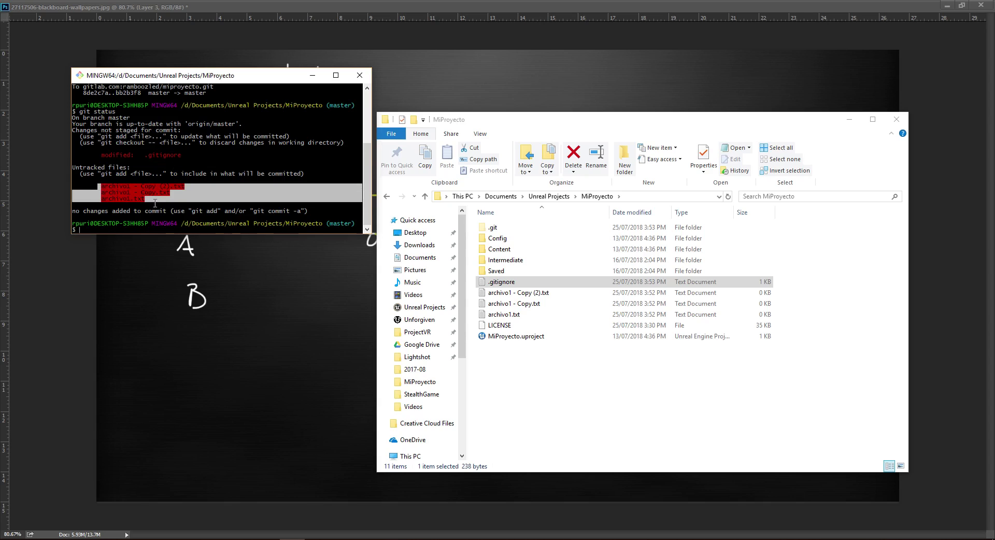
drag(155, 202, 104, 189)
text(git add)
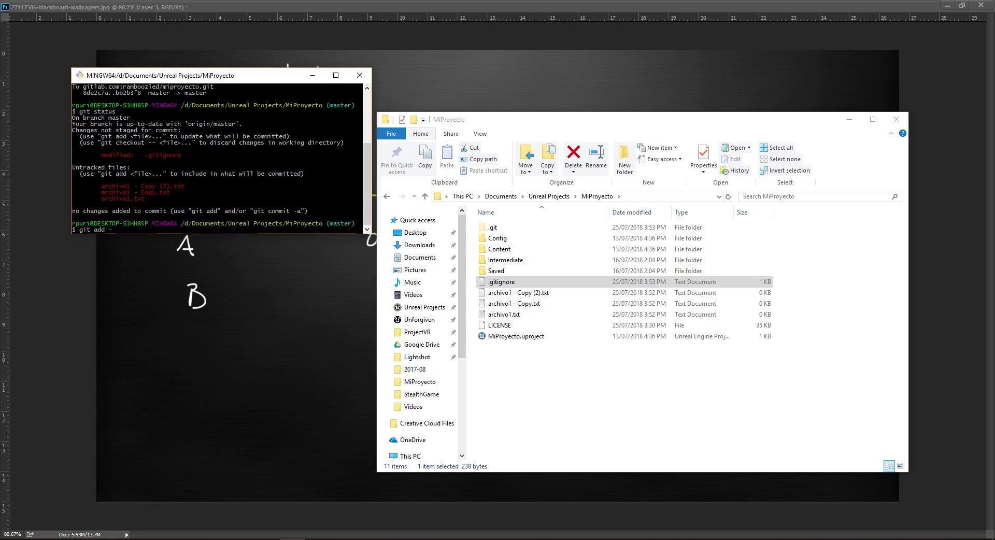
Step: Cancel the unfinished add command and copy the .gitignore file name from the status output
drag(190, 155, 174, 156)
drag(181, 157, 146, 156)
key(ctrl+c)
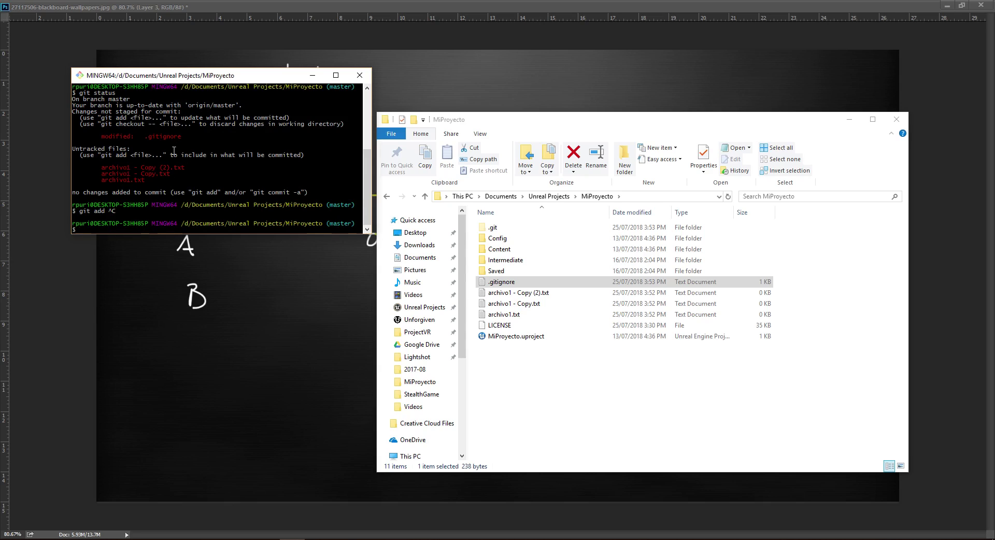
drag(182, 138, 147, 138)
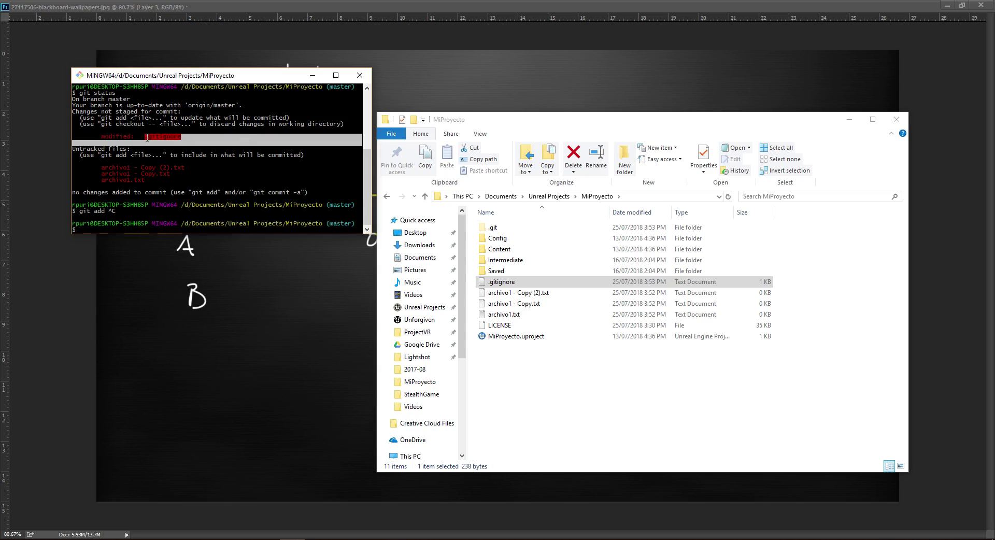
right_click(147, 137)
click(182, 162)
Step: Stage .gitignore with git add and the pasted name, then recheck git status
text(git add)
scroll(84, 172, up, 1)
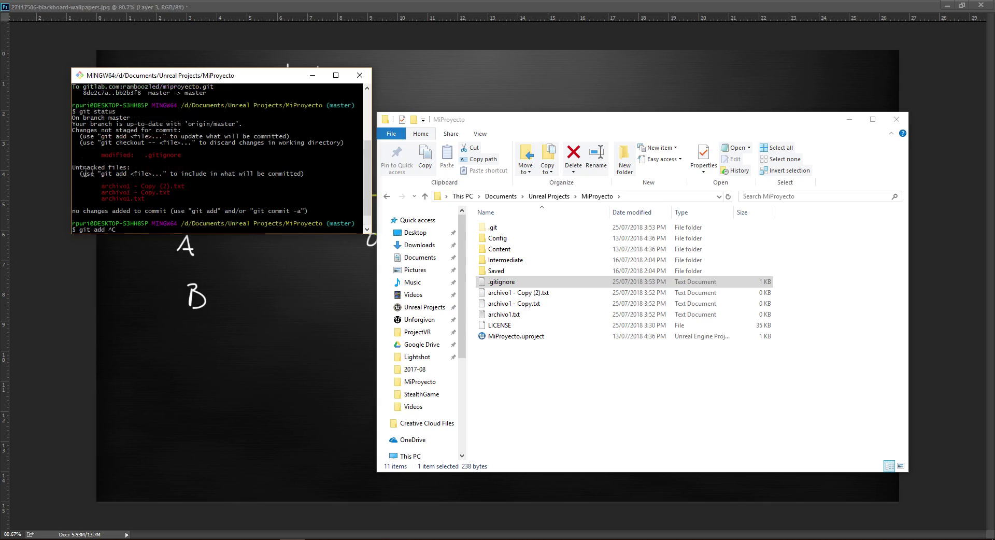
scroll(127, 226, down, 1)
text(git add)
right_click(126, 226)
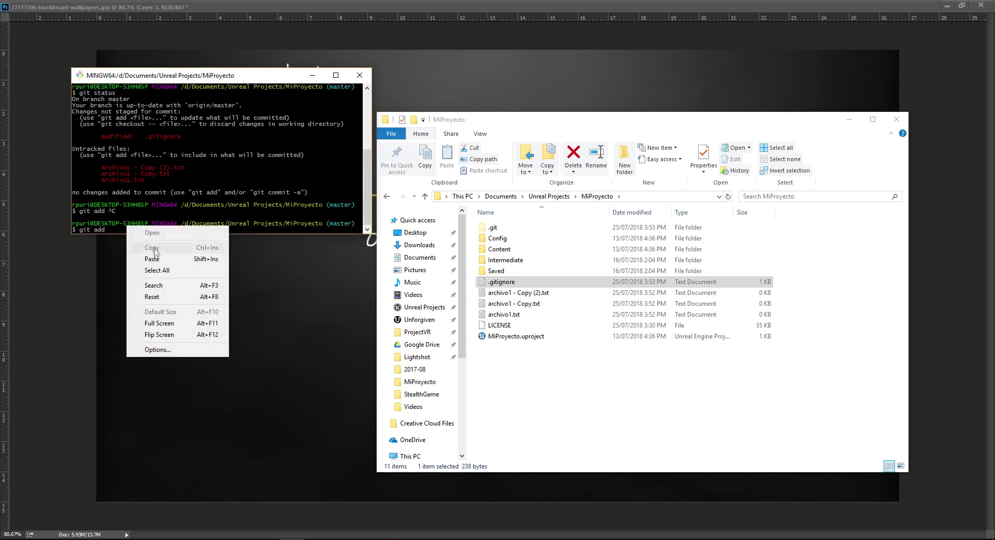
click(155, 256)
key(Return)
key(Return)
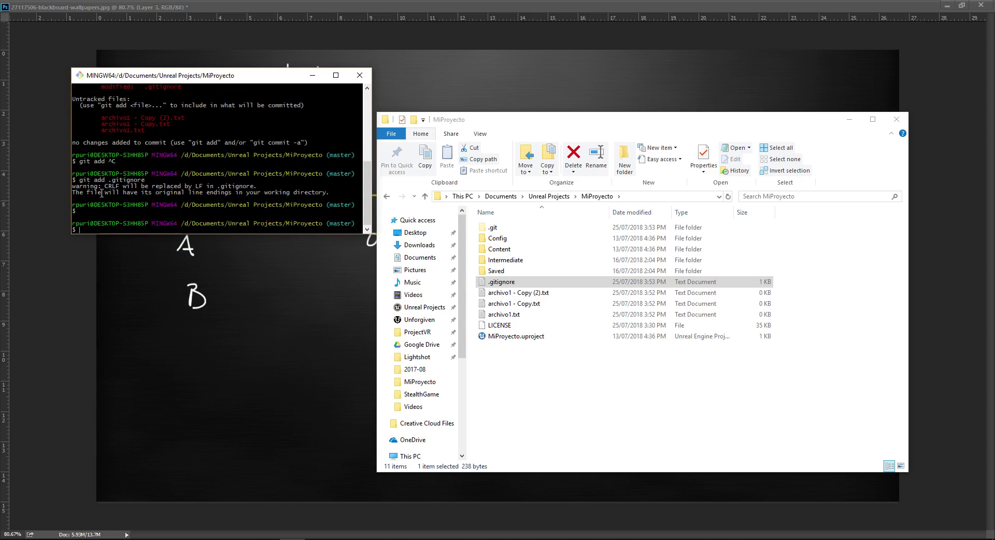
text(git )
text(status)
key(Return)
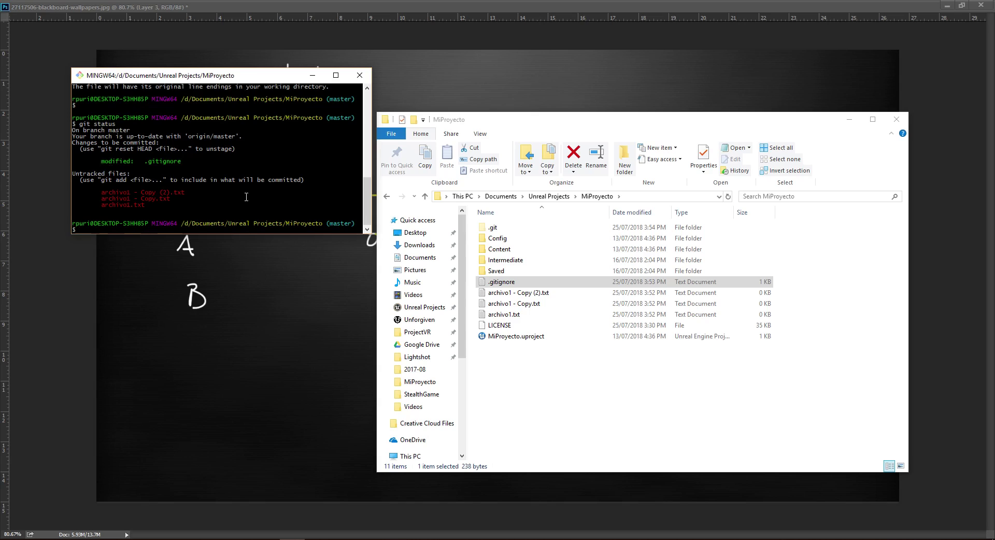
Step: Run git reset --hard HEAD, fixing the single-dash typo, then rerun git status
text(git)
text(rem)
key(BackSpace)
text(reset -)
text(hard HEAD)
key(Return)
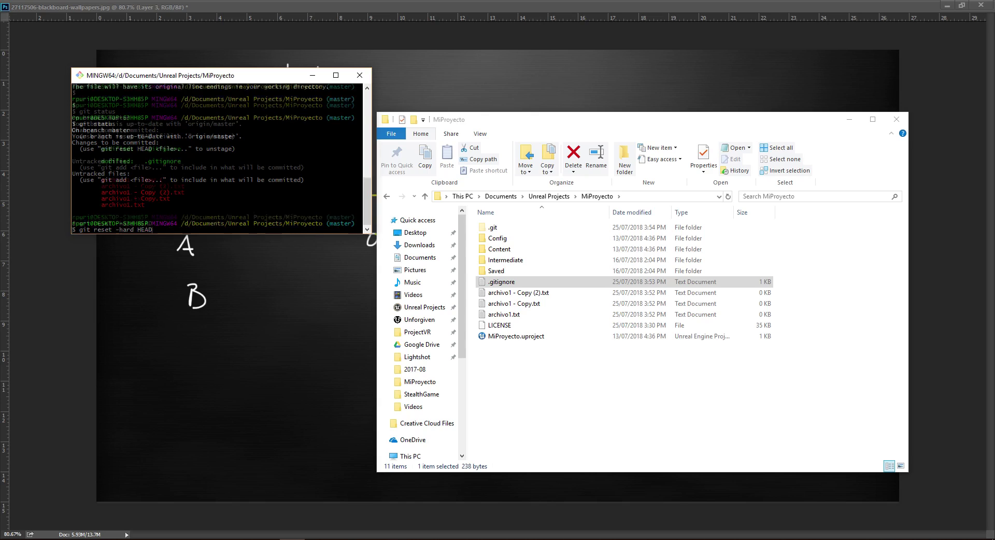
key(Up)
key(Left)
key(Left)
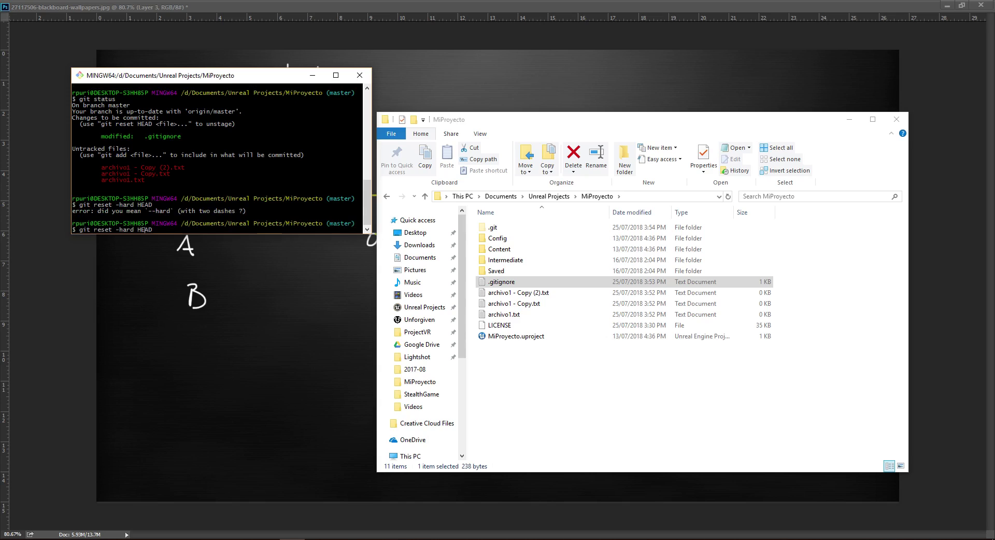
text(-)
key(Return)
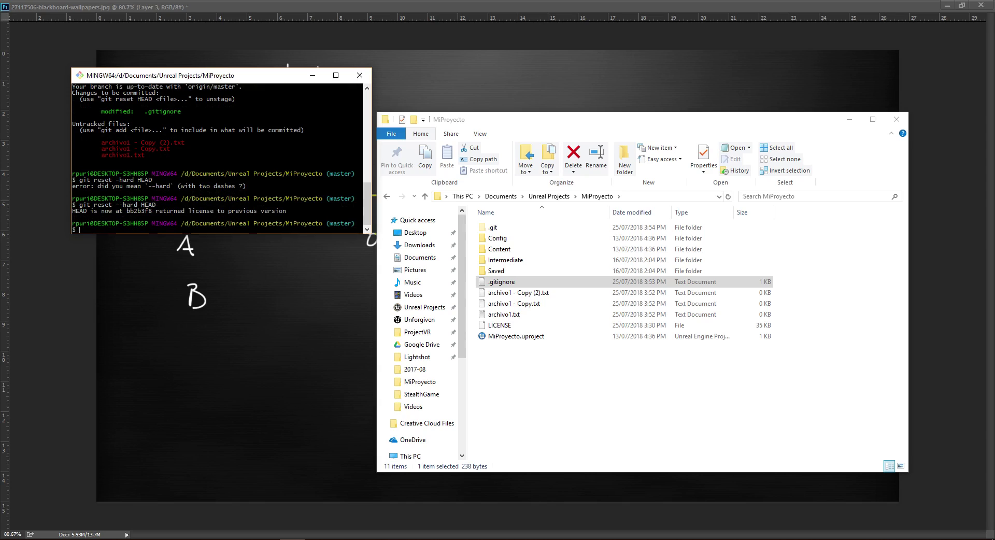
text(gitstat)
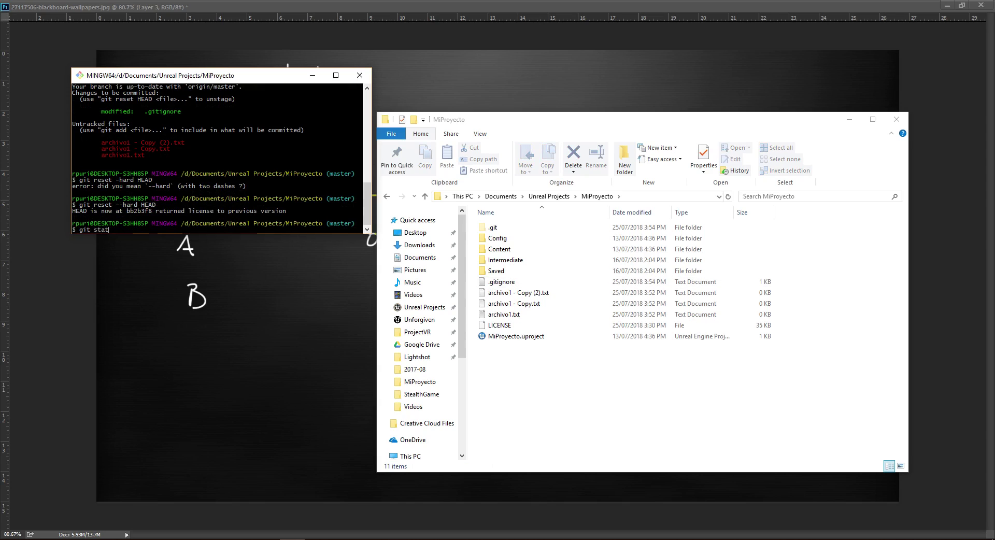
text(us)
key(Return)
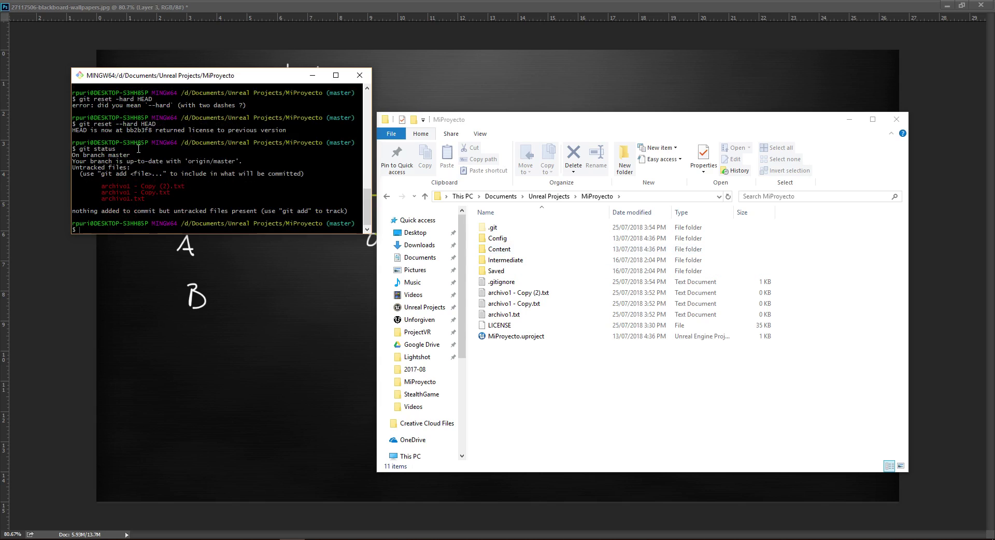
double_click(503, 281)
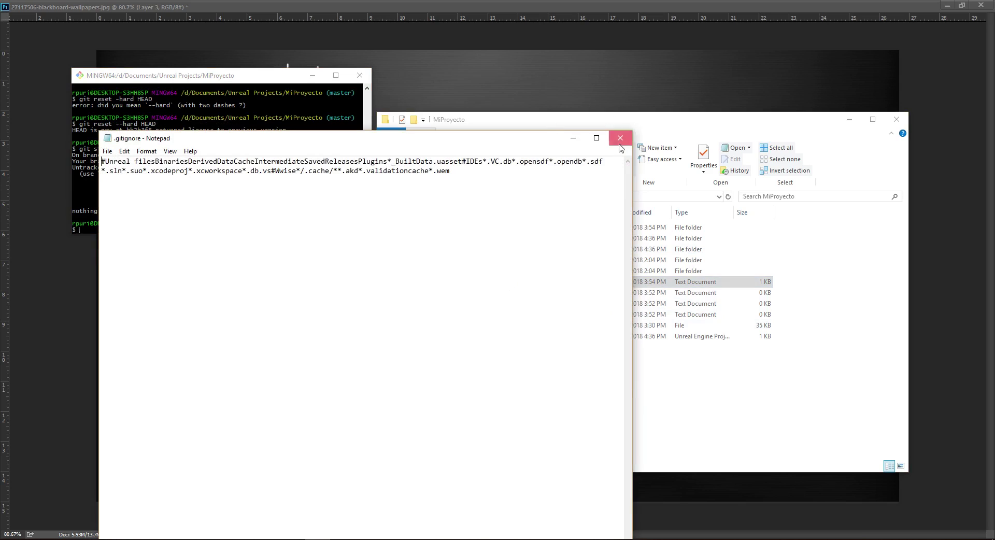
click(620, 138)
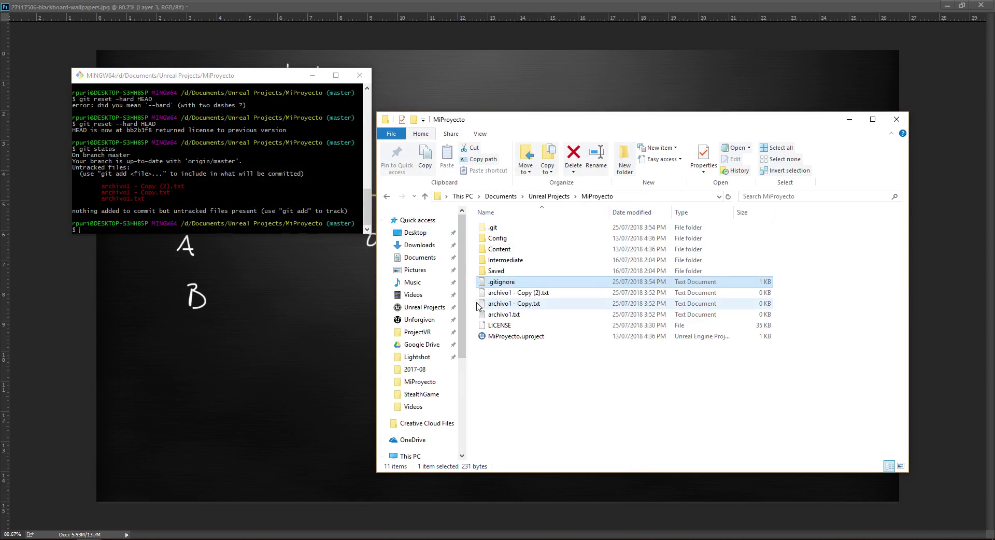
click(288, 200)
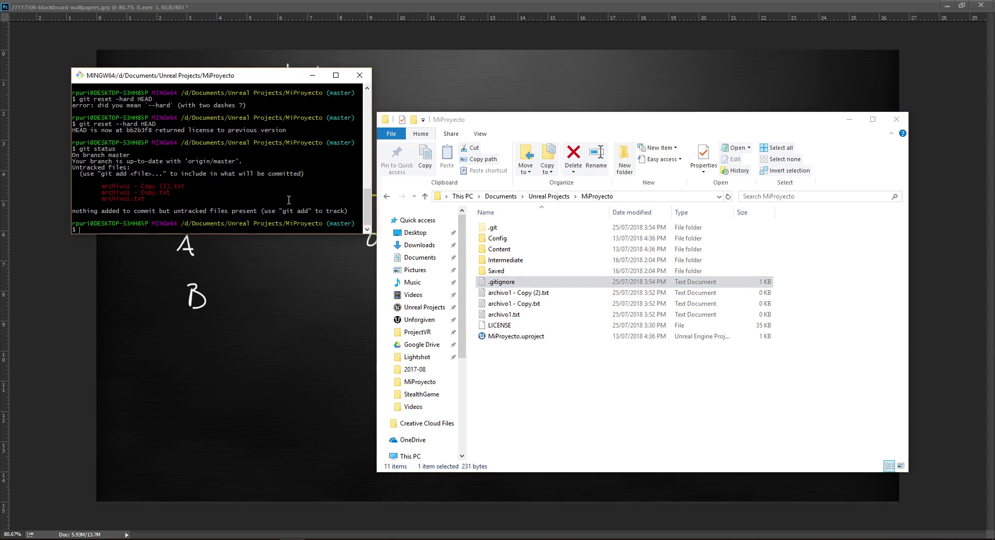
text(git stash)
Step: Attempt git stash and point out the three untracked archivo1 file lines
key(Return)
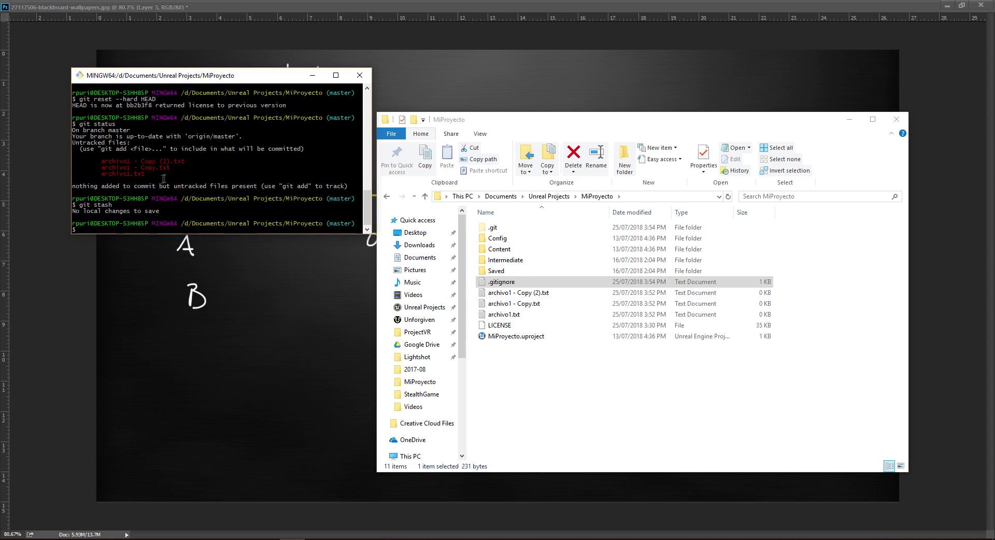
drag(162, 180, 99, 161)
click(99, 161)
Step: Stage everything with git add -A and highlight the three new files in git status
text(git add -)
text(A)
key(Return)
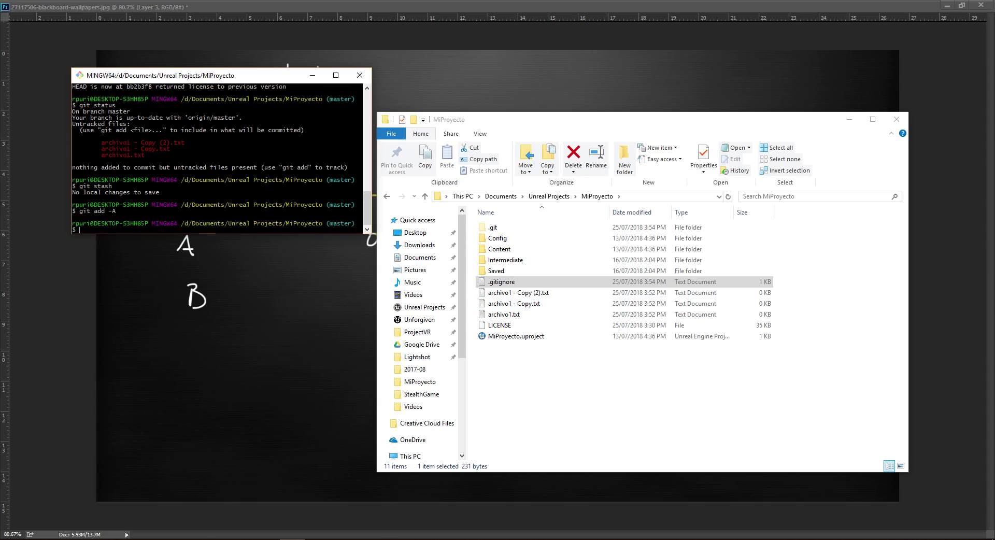
text(git status)
key(Return)
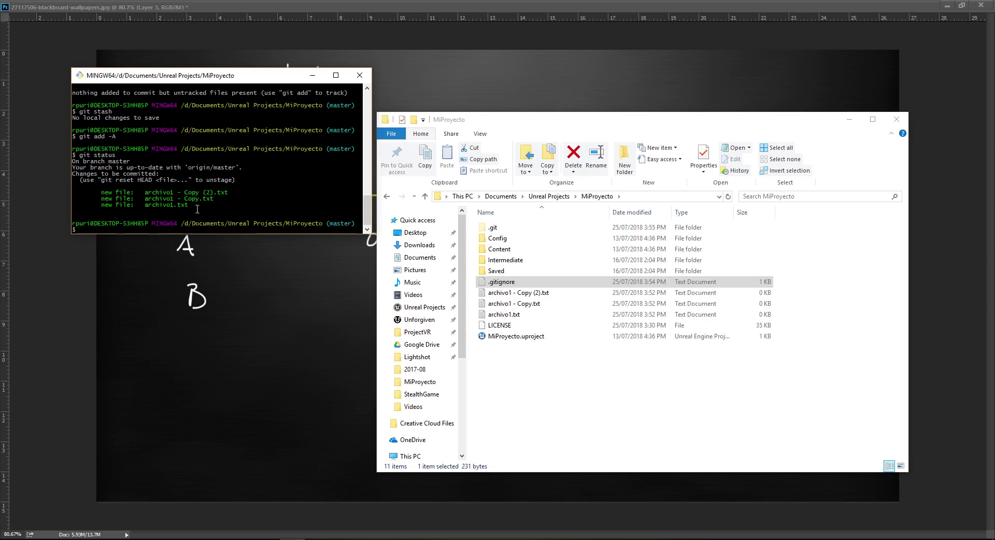
drag(197, 210, 112, 192)
click(112, 193)
text(git s)
text(tash)
Step: Stash the staged archivo1 files and highlight git status reporting a clean working tree
key(Return)
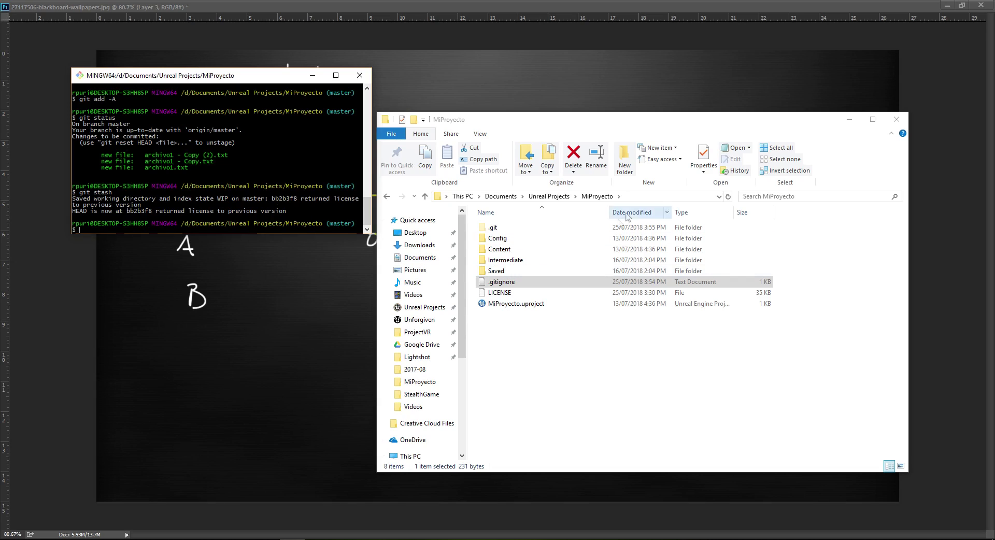
text(git )
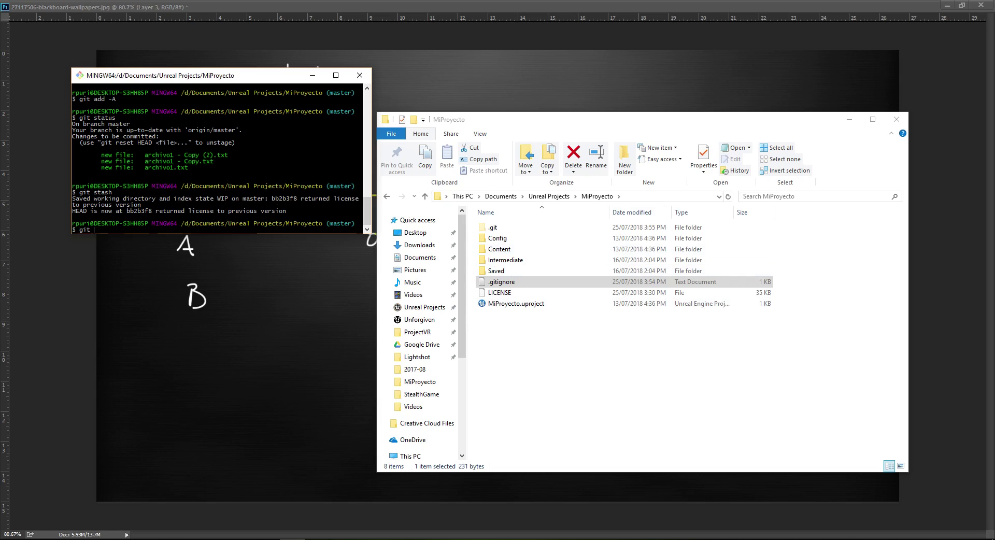
text(stat)
text(us)
key(Return)
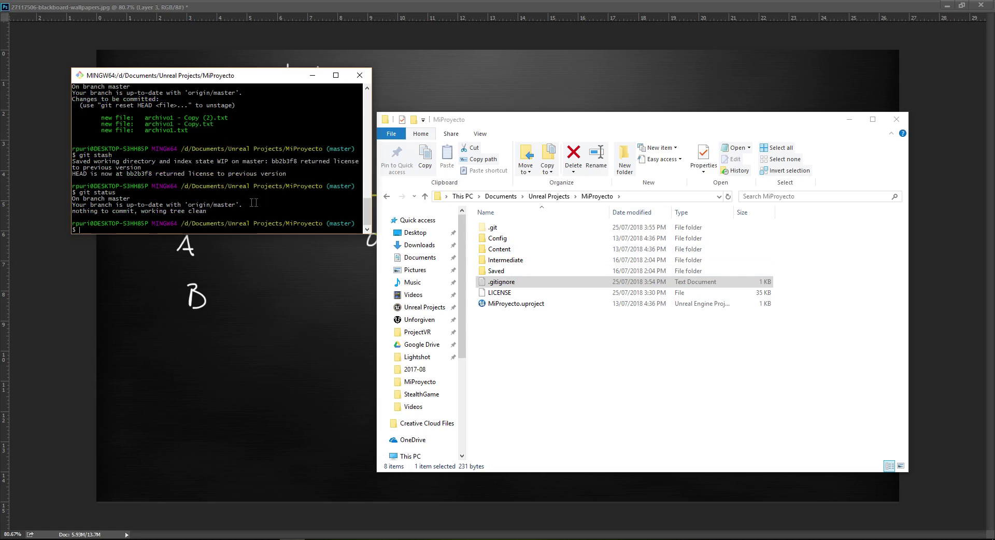
drag(232, 217, 72, 192)
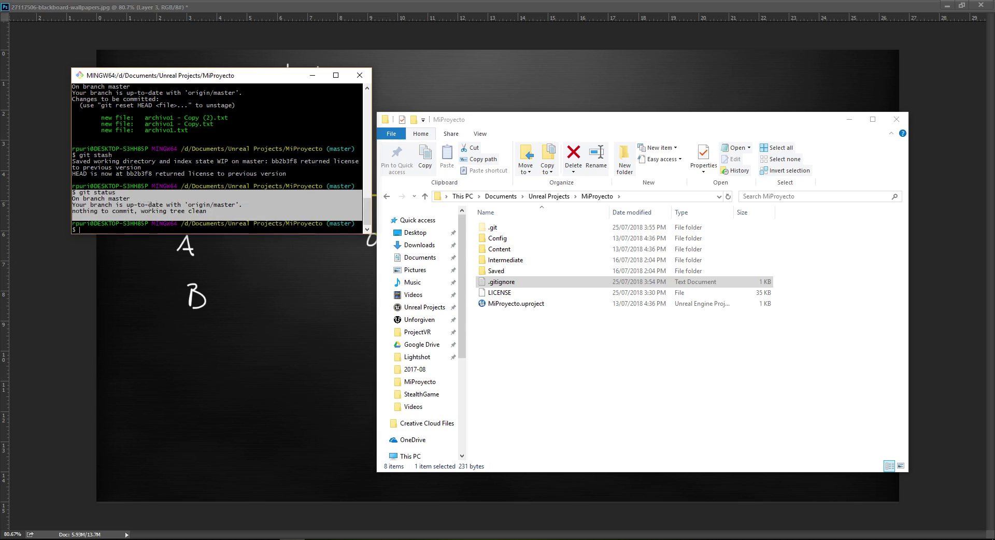
Step: Scroll through the earlier terminal output and open the .gitignore file in a text editor
scroll(232, 209, up, 2)
scroll(217, 206, up, 3)
scroll(196, 202, up, 3)
scroll(183, 199, up, 2)
scroll(197, 197, down, 4)
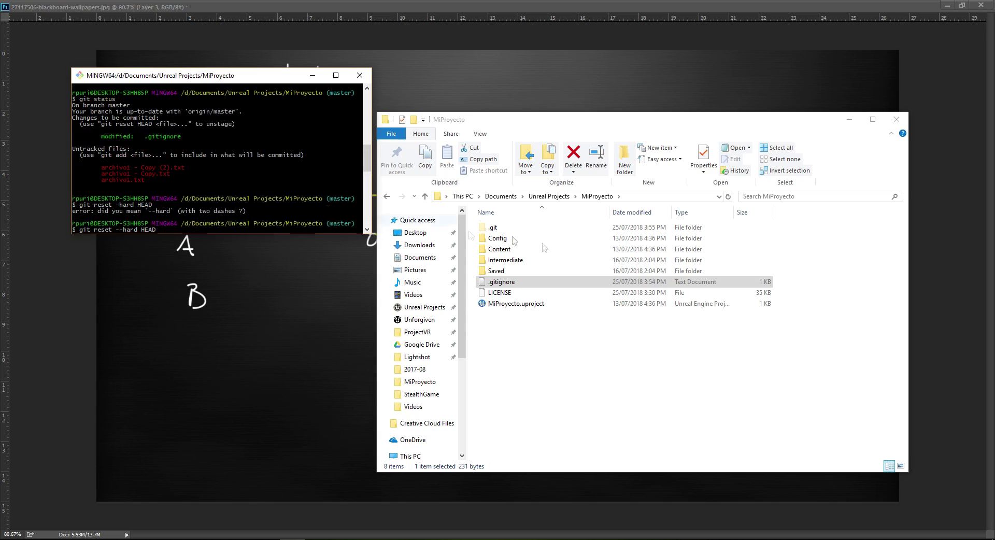
scroll(228, 189, up, 7)
scroll(245, 185, down, 3)
scroll(171, 150, up, 1)
scroll(148, 136, up, 1)
scroll(156, 139, up, 3)
scroll(166, 145, down, 3)
scroll(178, 150, down, 3)
scroll(194, 155, down, 3)
scroll(197, 158, down, 3)
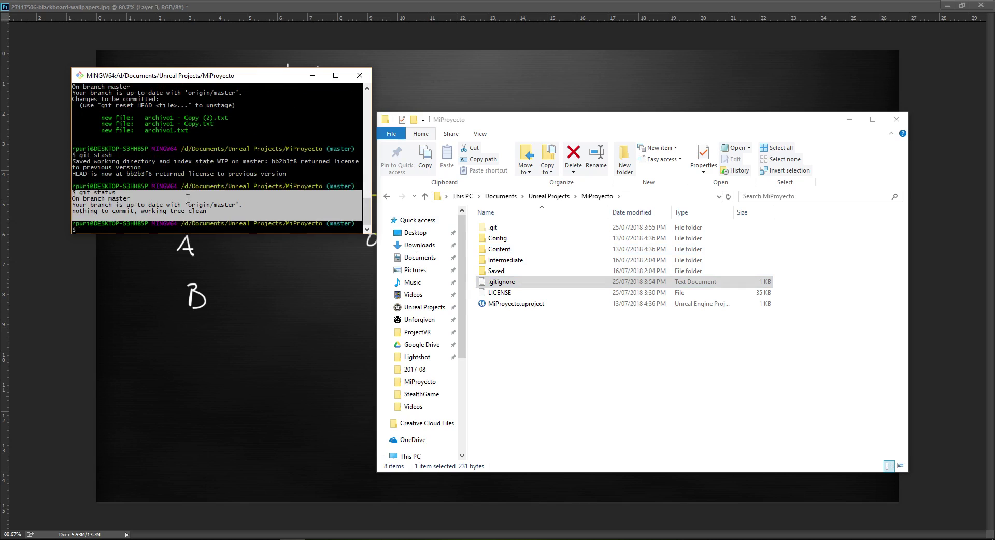
scroll(205, 165, down, 3)
double_click(498, 282)
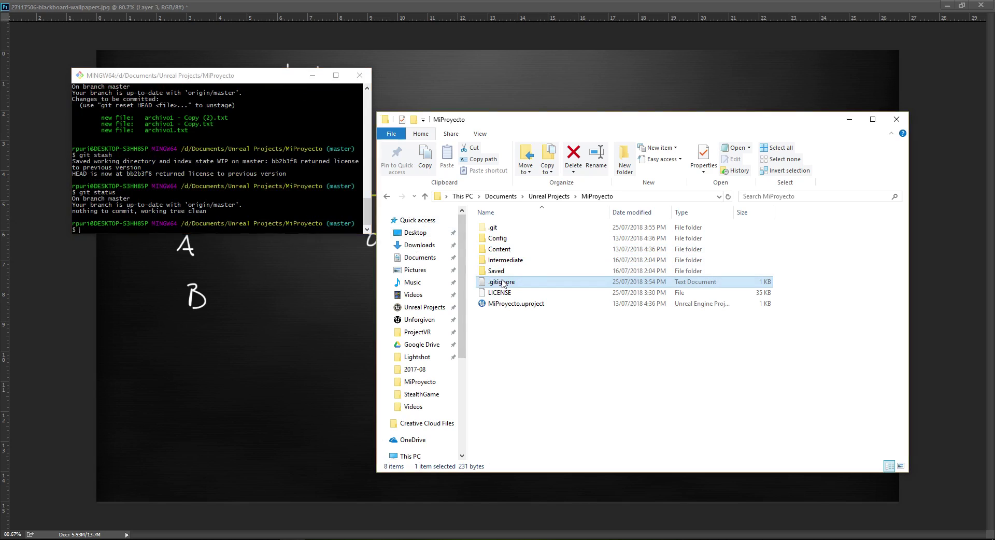
click(447, 171)
key(BackSpace)
text(n)
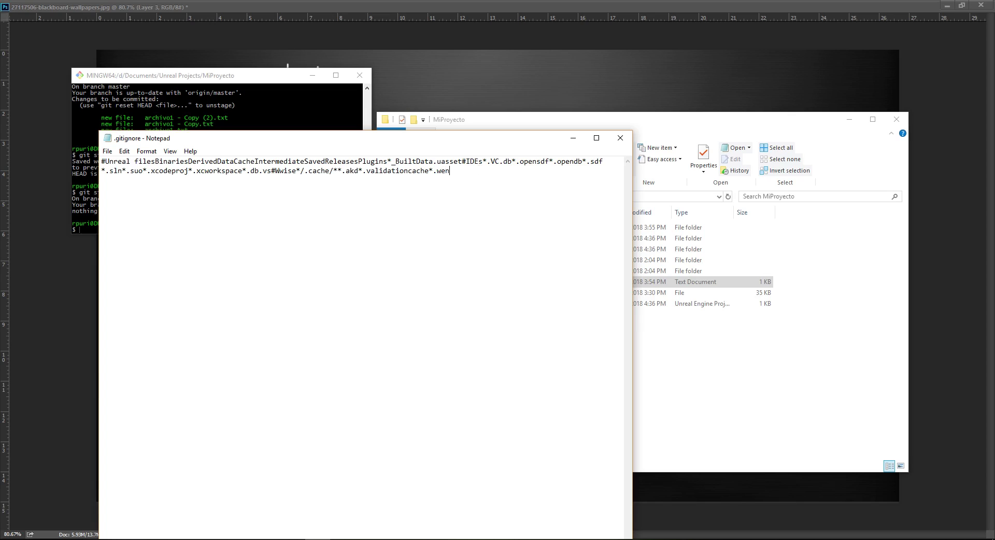
key(BackSpace)
text(m)
click(620, 138)
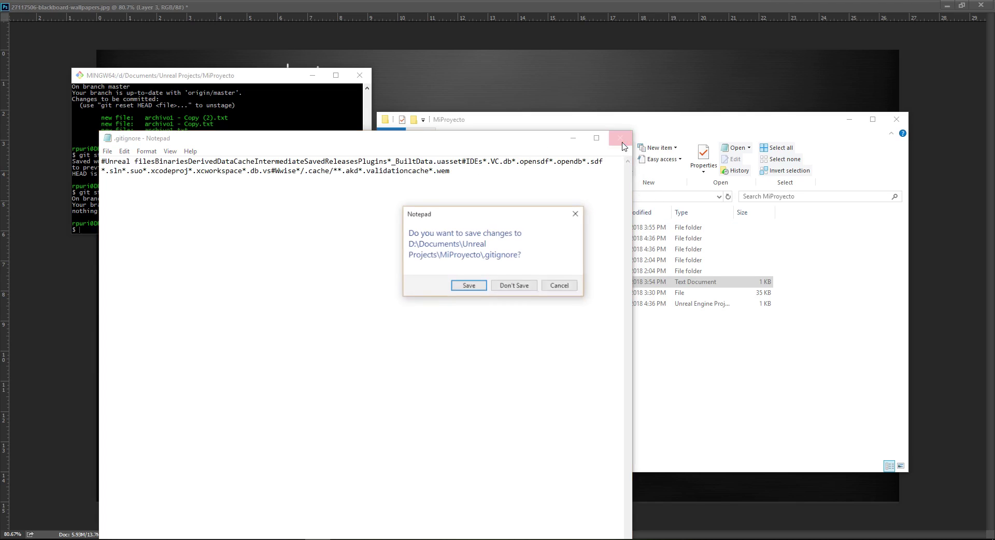
click(507, 287)
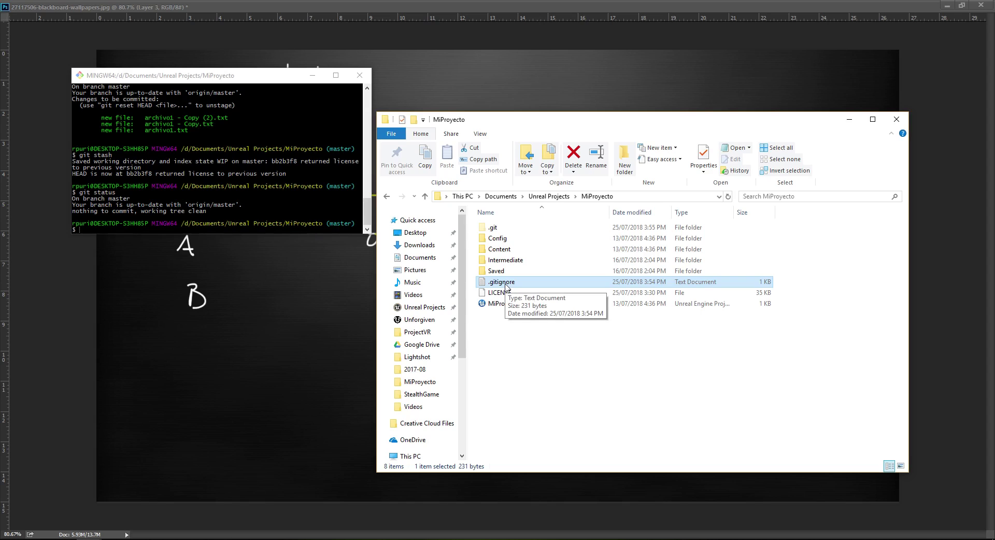
click(201, 206)
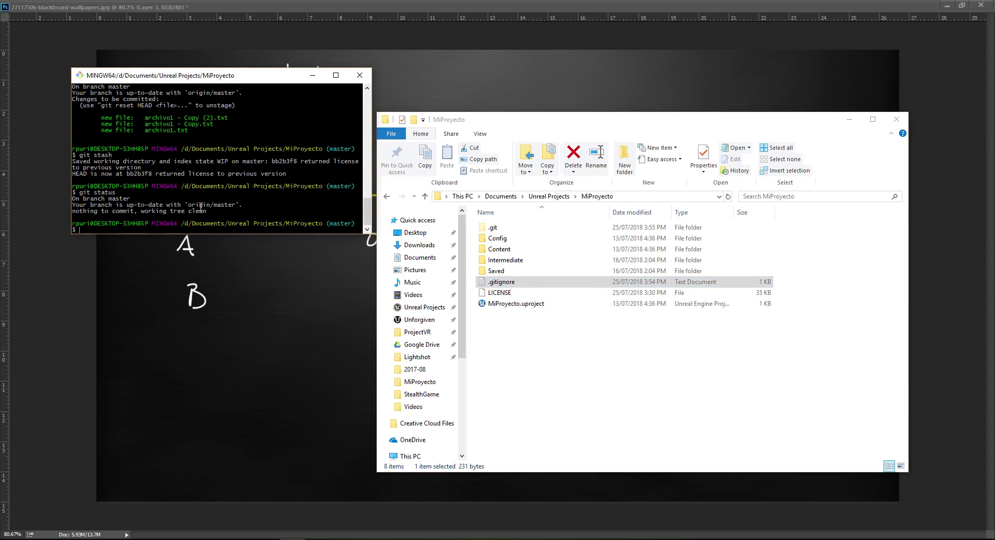
Step: Run git stash apply and highlight the three archivo1 files restored as staged new files
text(git stash app)
text(ly)
key(Return)
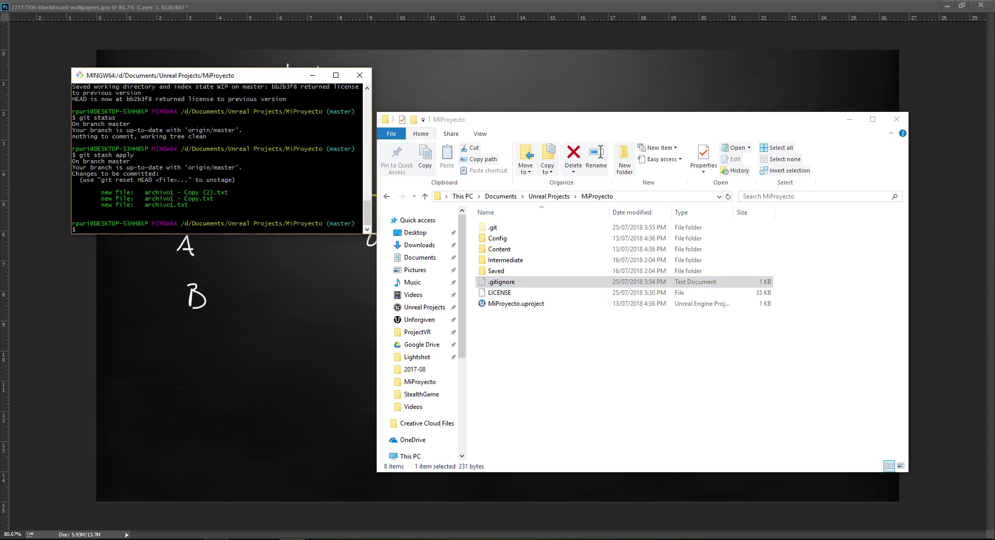
click(153, 103)
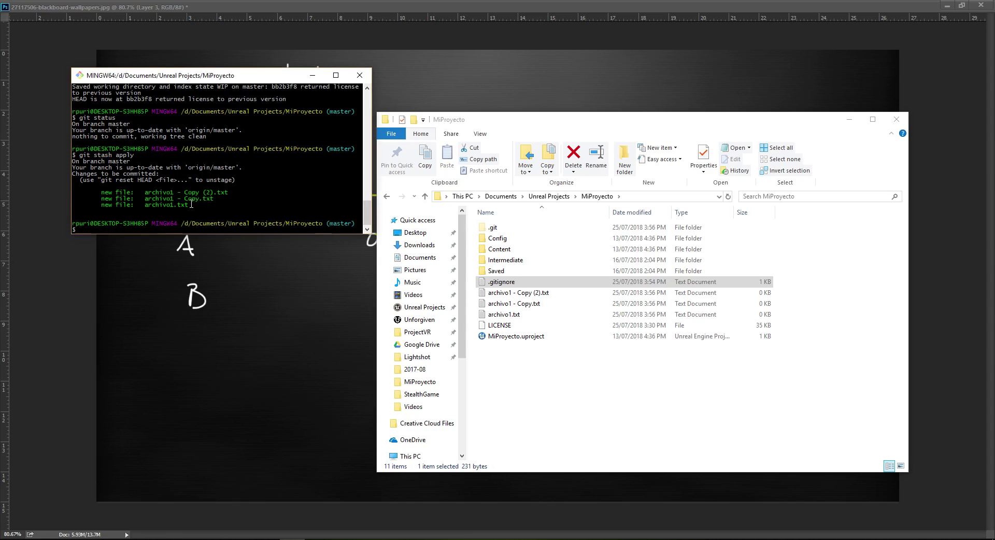
drag(197, 204, 111, 191)
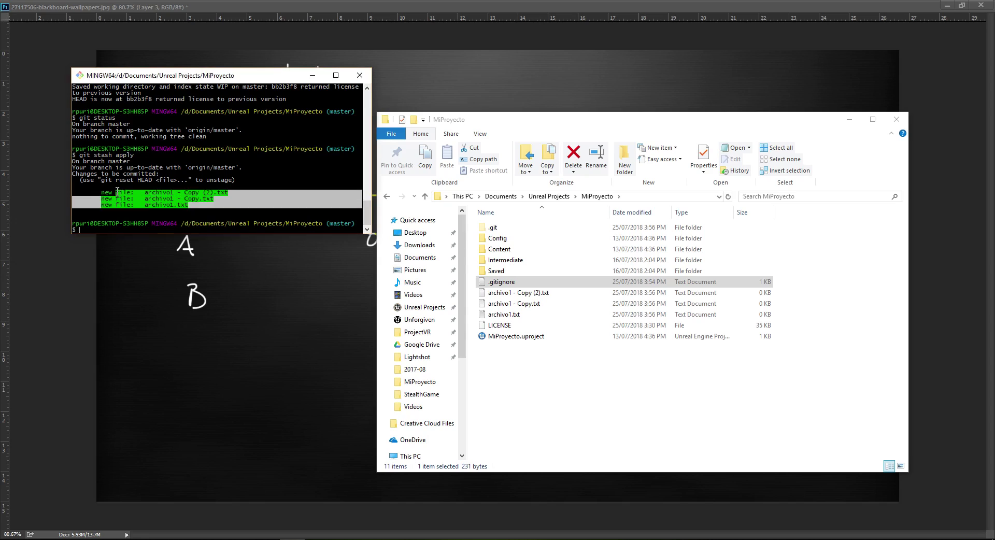
click(203, 206)
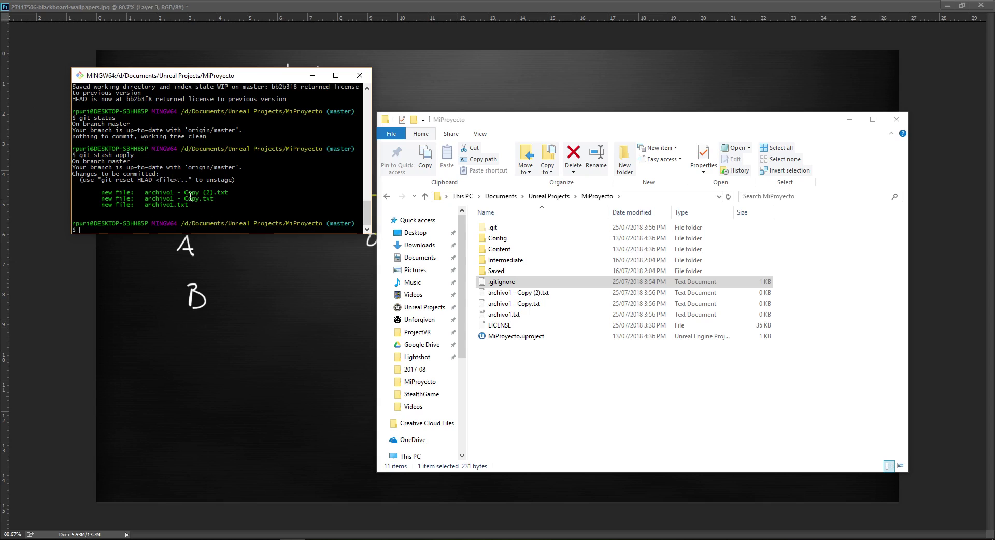
mouse_move(189, 207)
mouse_down()
mouse_move(82, 181)
mouse_move(101, 192)
mouse_up()
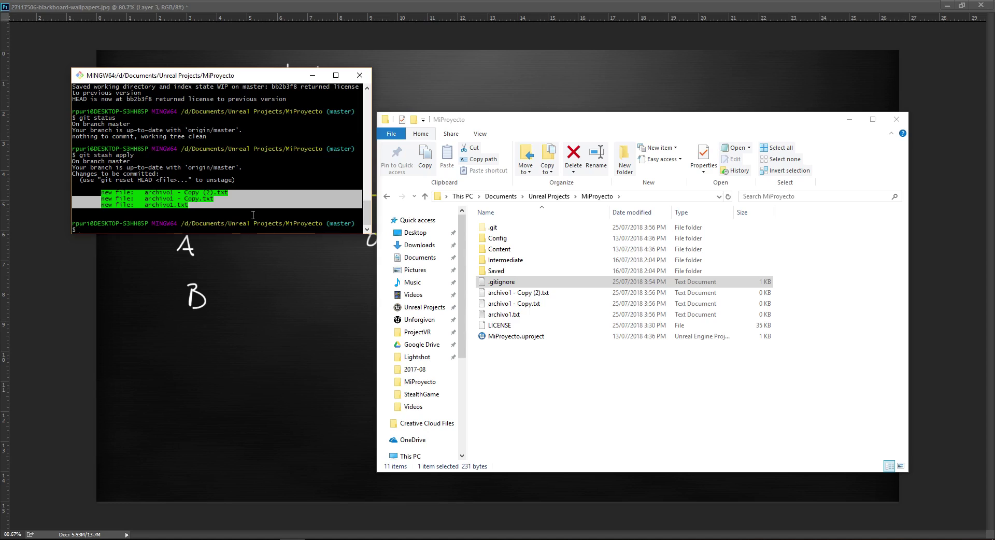
text(git )
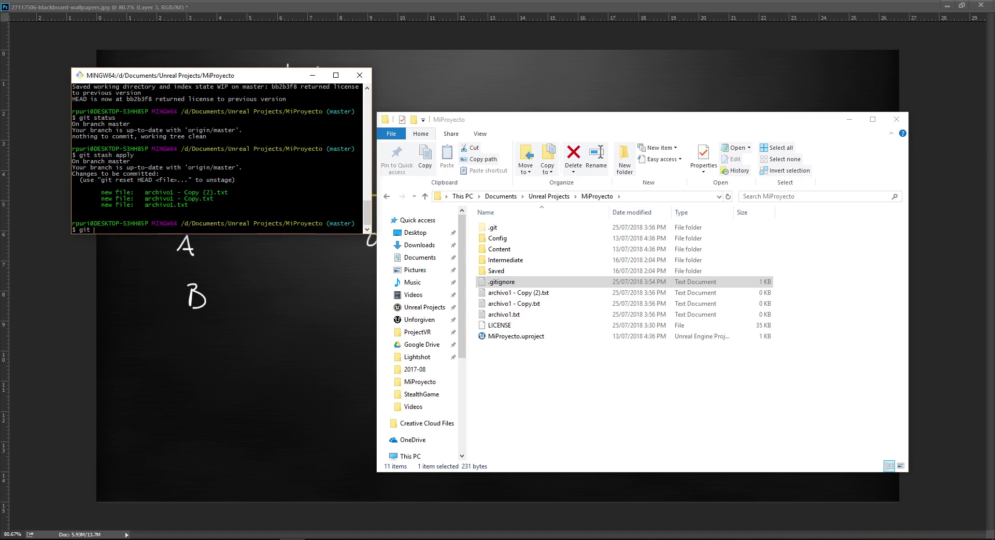
text(stash p)
text(op)
Step: Run git stash pop, then git stash again to put the three archivo1 files away
key(Return)
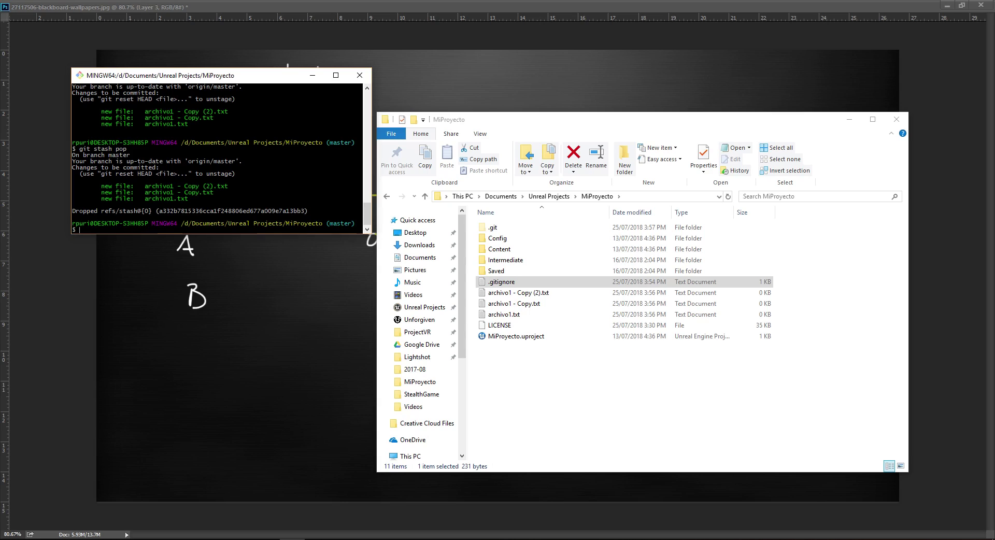
text(git )
text(stash)
key(Return)
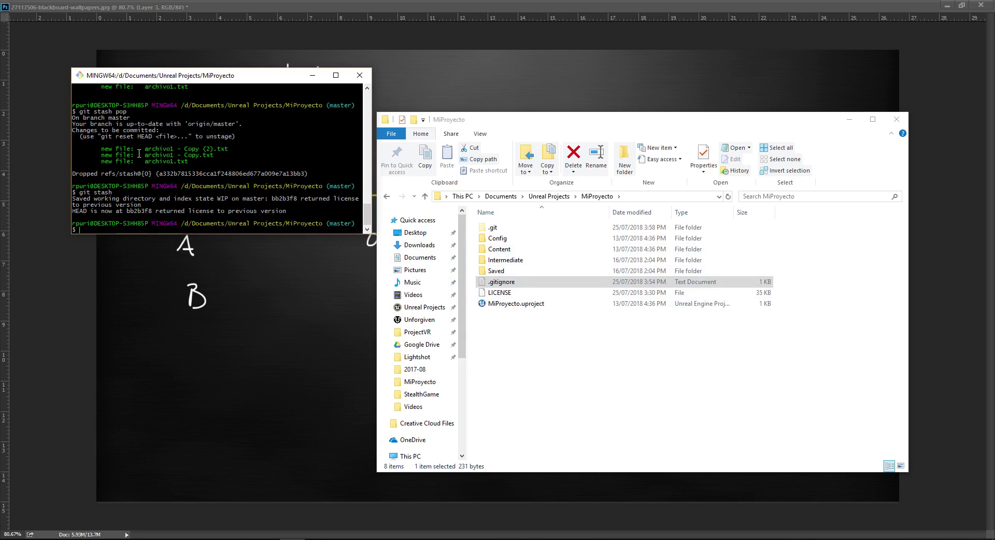
text(git stasg)
text(h apply)
Step: Apply the stash, then try git apply and cancel it with Ctrl+Z
key(Return)
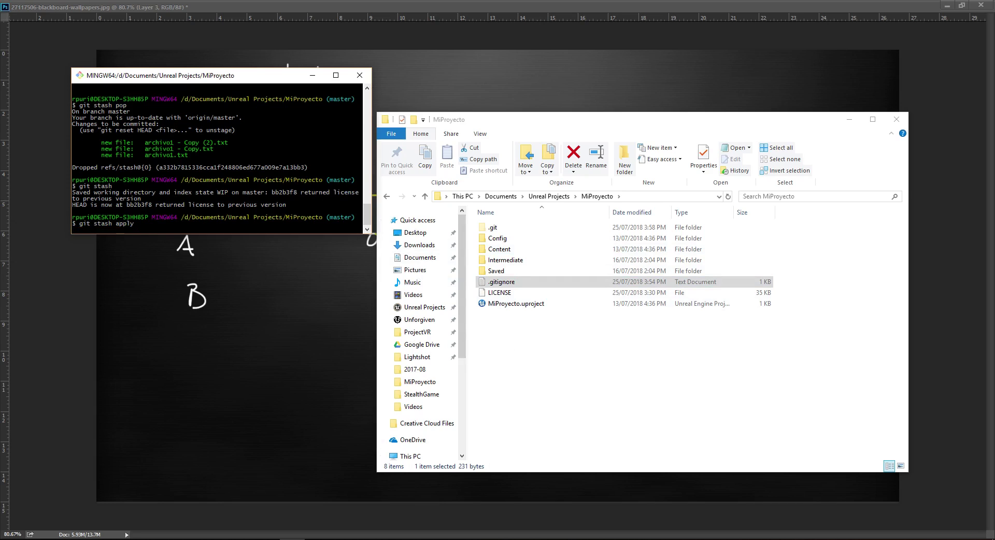
text(git )
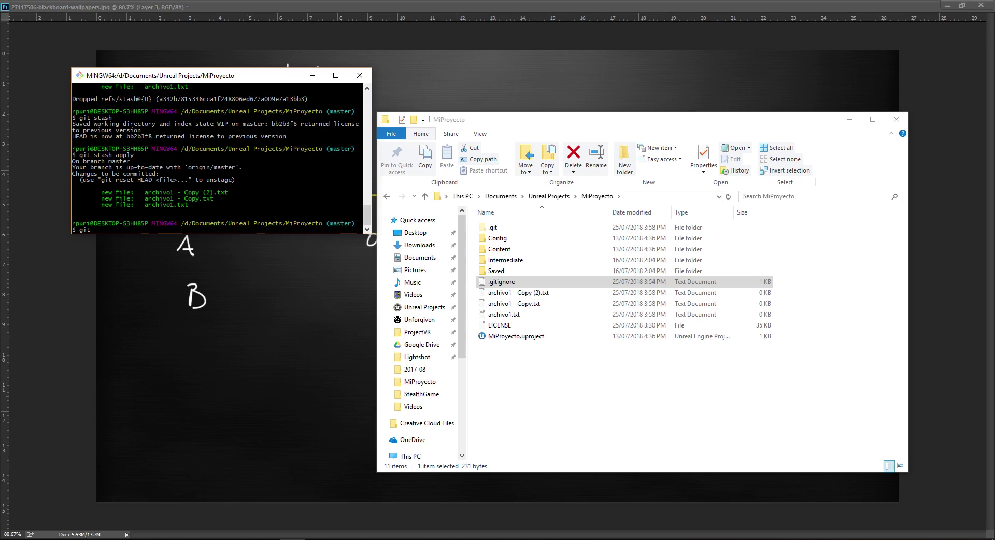
text(appl)
text(y)
key(Return)
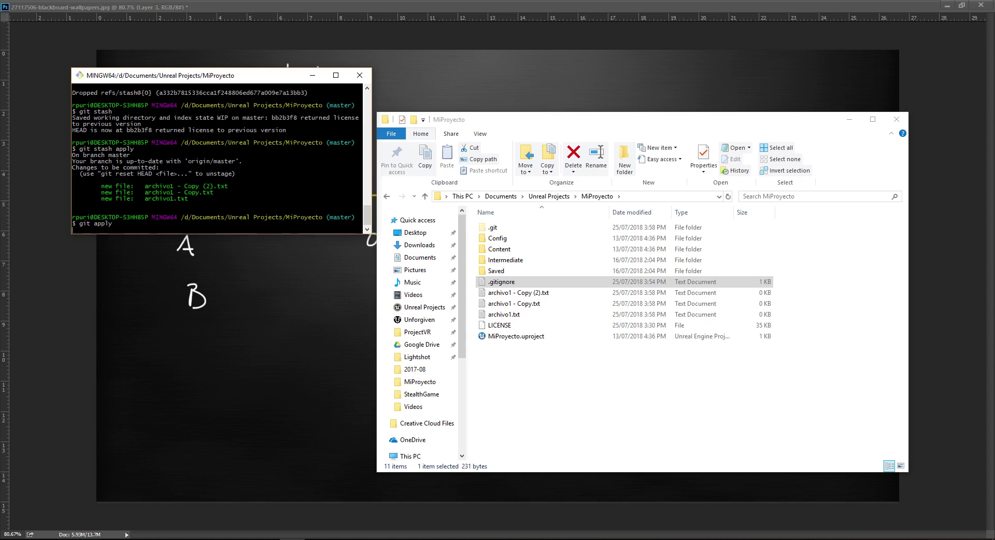
key(ctrl+z)
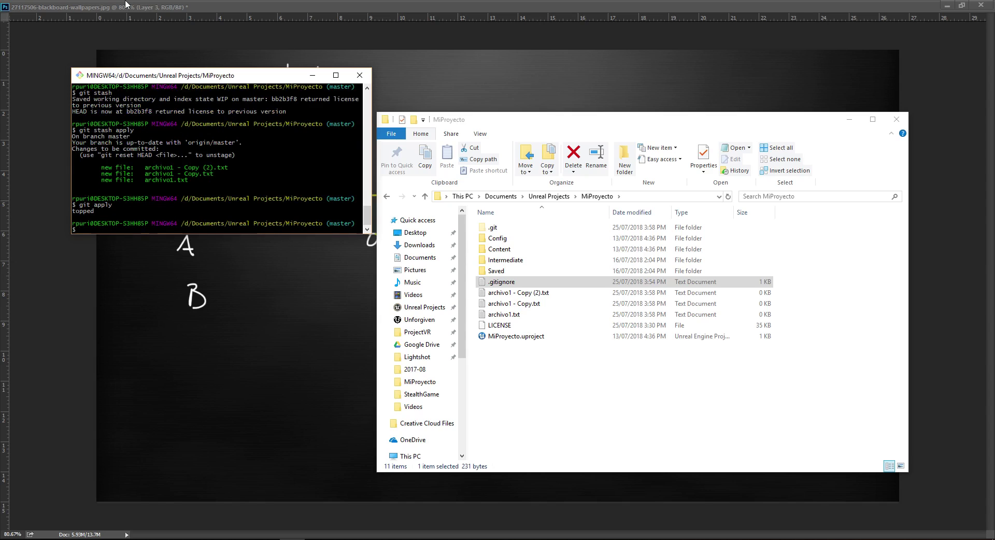
Step: Run git stash apply again, then try git drop, which Git rejects
text(git stash apply)
key(Return)
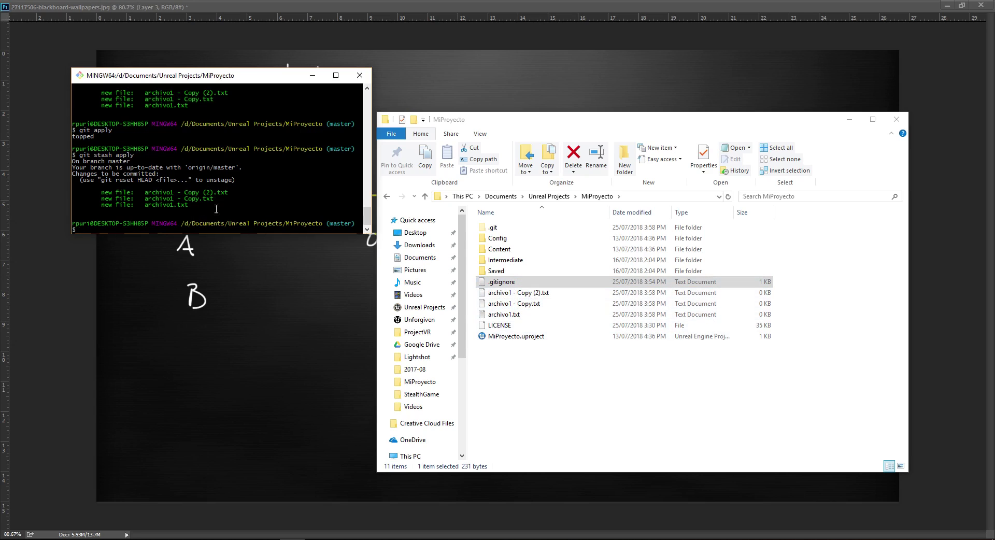
text(git d)
text(rop)
key(Return)
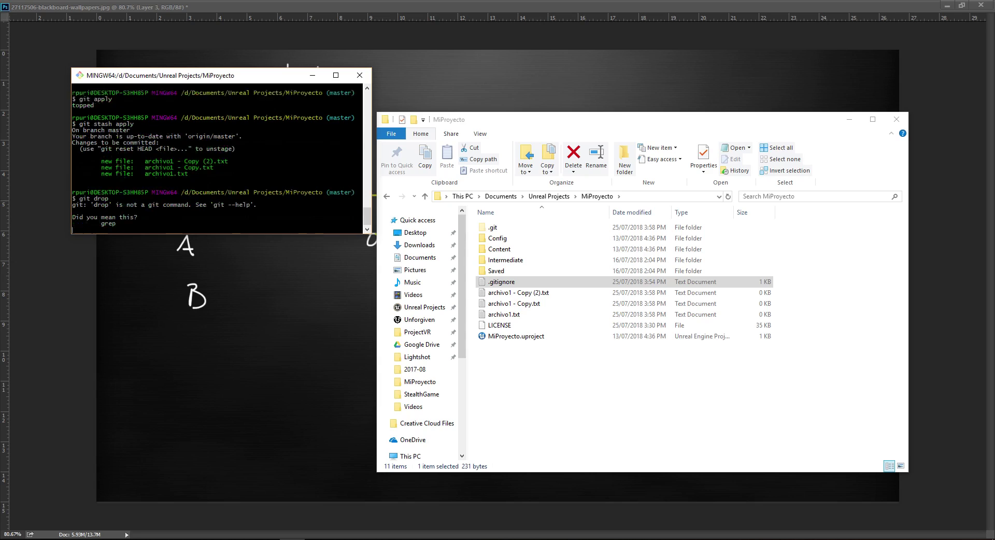
Step: Drop the stash entry with git stash drop and reapply the stash, producing a LICENSE conflict
key(Up)
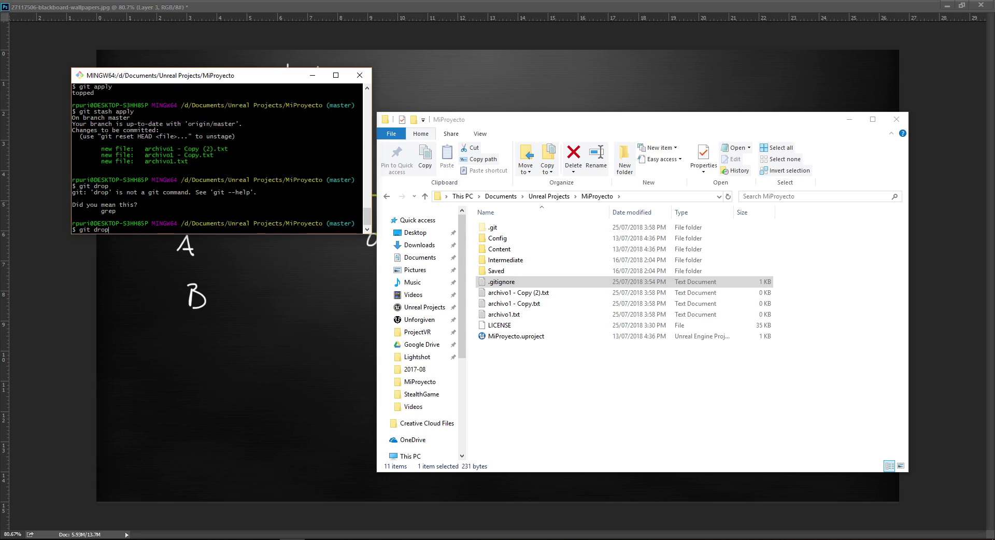
key(BackSpace)
key(BackSpace)
key(BackSpace)
text(stash )
text(dro)
key(Return)
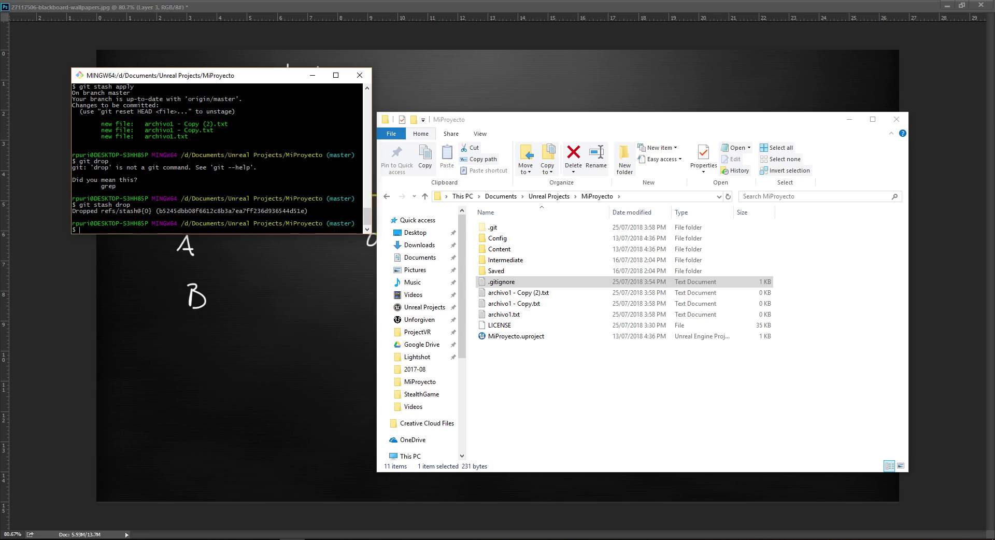
text(git )
text(stash apply)
key(Return)
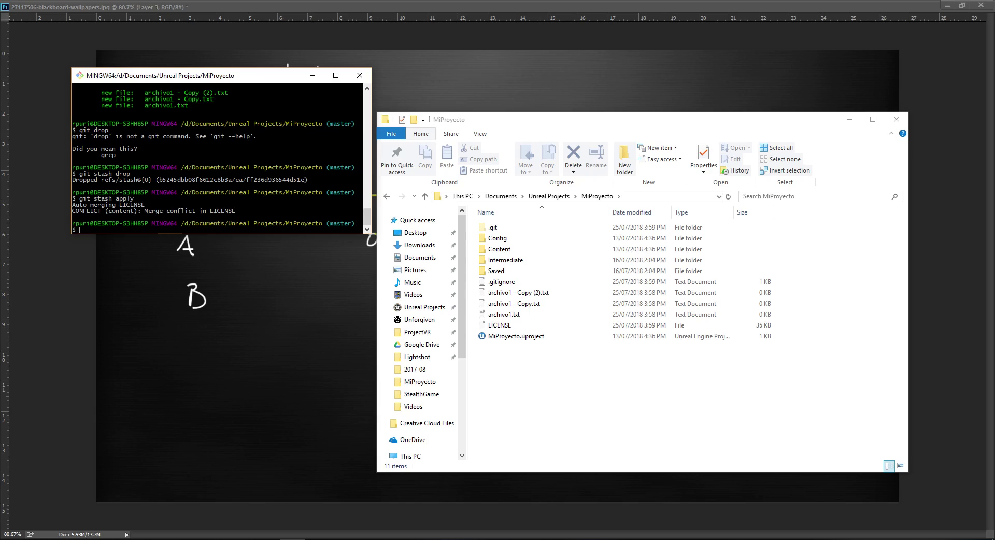
Step: Attempt git stash, then run git reset --hard HEAD and confirm a clean git status
text(git )
text(stash)
key(Return)
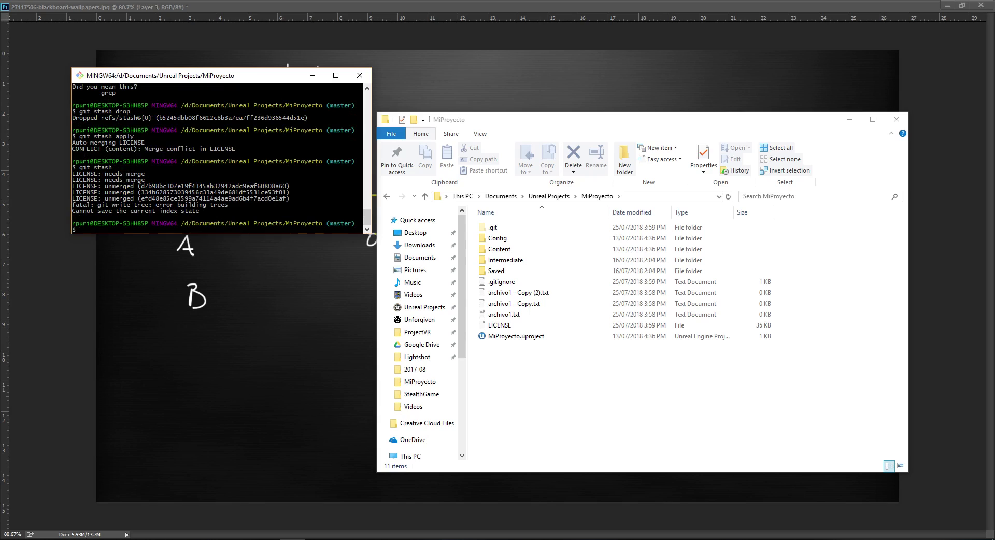
text(it r)
text(eset )
text(--hard HEAD)
key(Return)
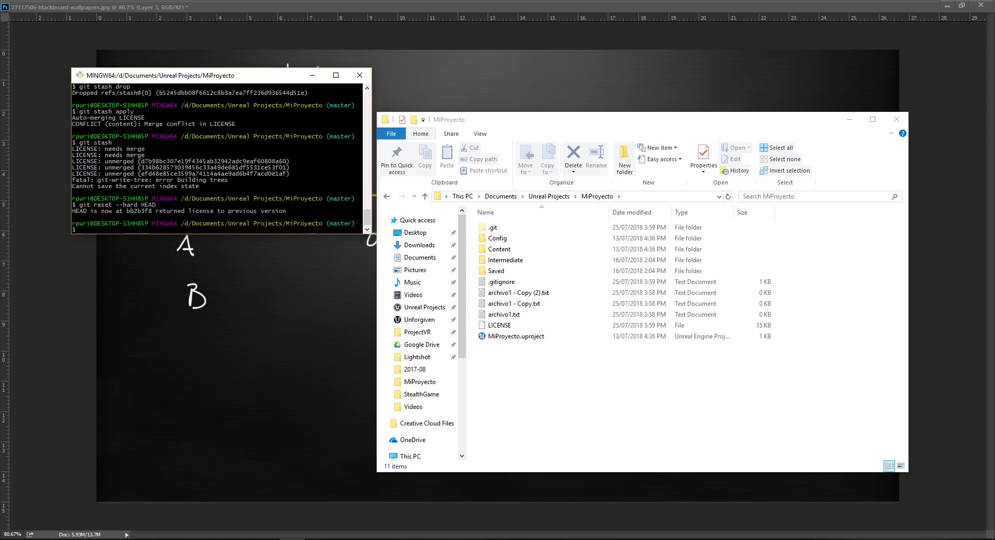
text(git status)
key(Return)
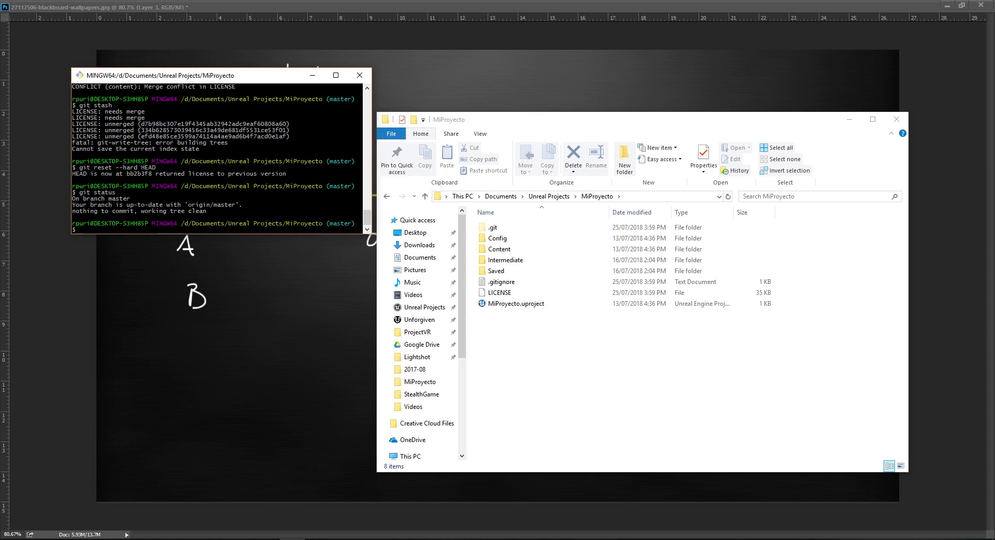
text(git)
key(BackSpace)
key(BackSpace)
key(BackSpace)
key(BackSpace)
Step: Refocus the terminal and run git checkout -b rama-a to switch to the new branch
key(alt+Tab)
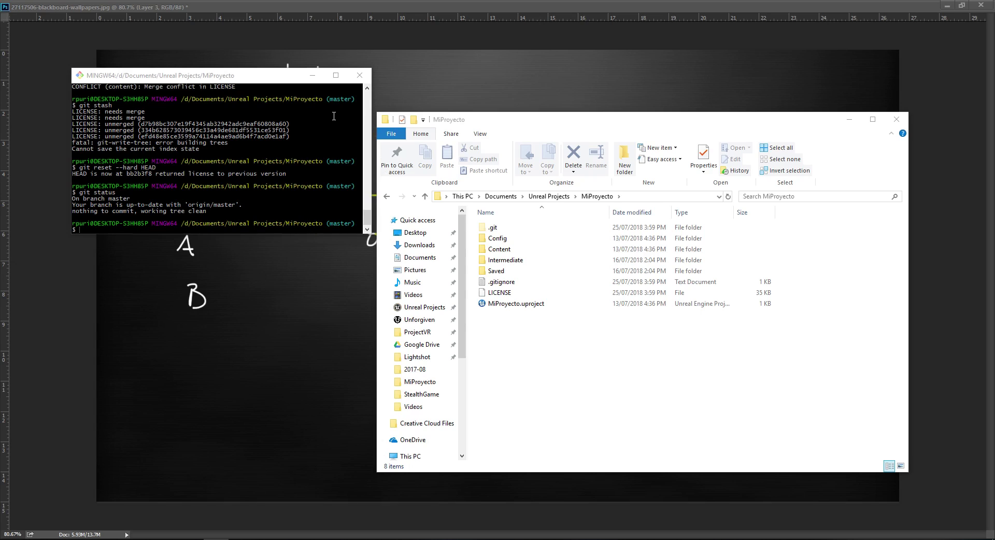
drag(298, 161, 304, 160)
text(git )
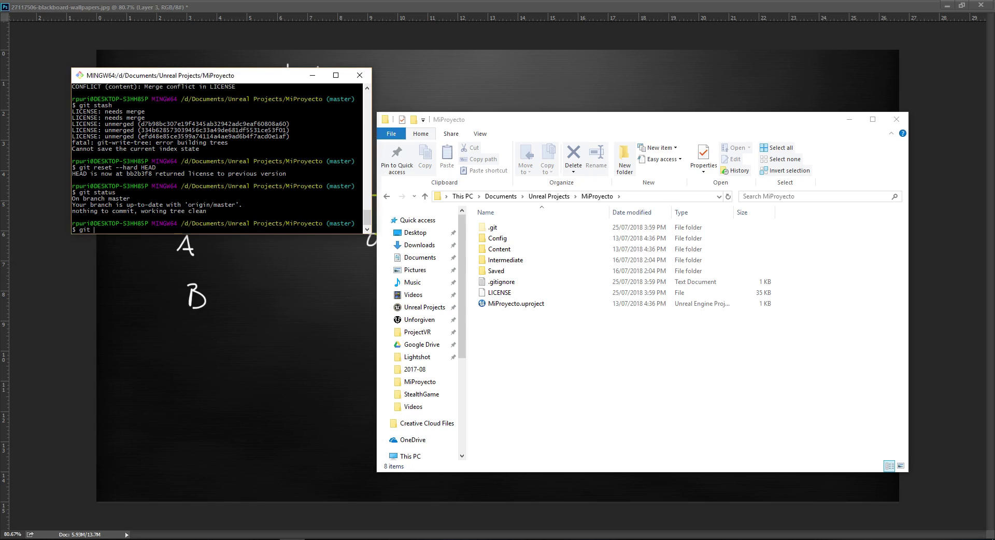
text(checkout -)
text(b)
text(rama-a)
key(Return)
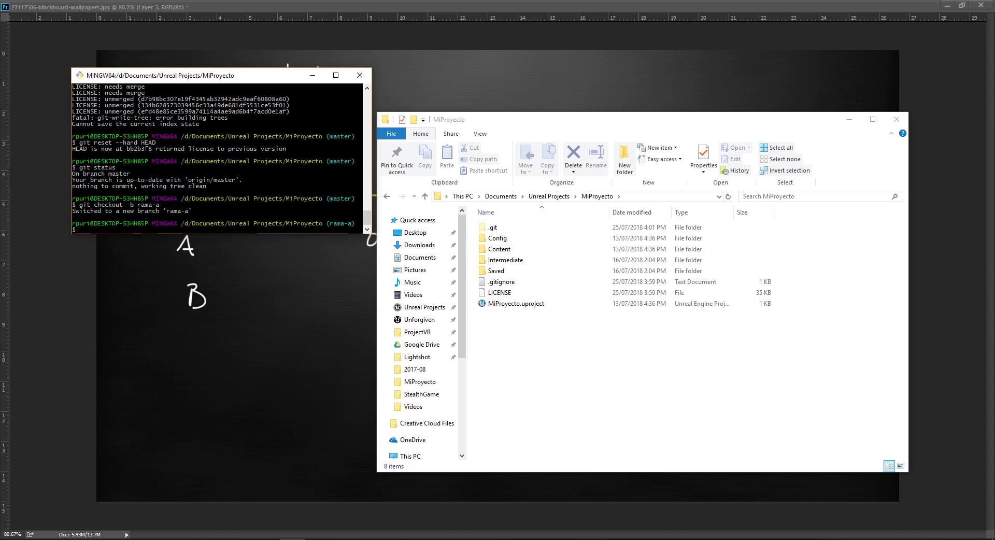
Step: Create an empty New Text Document.txt in the MiProyecto folder and select it
right_click(562, 346)
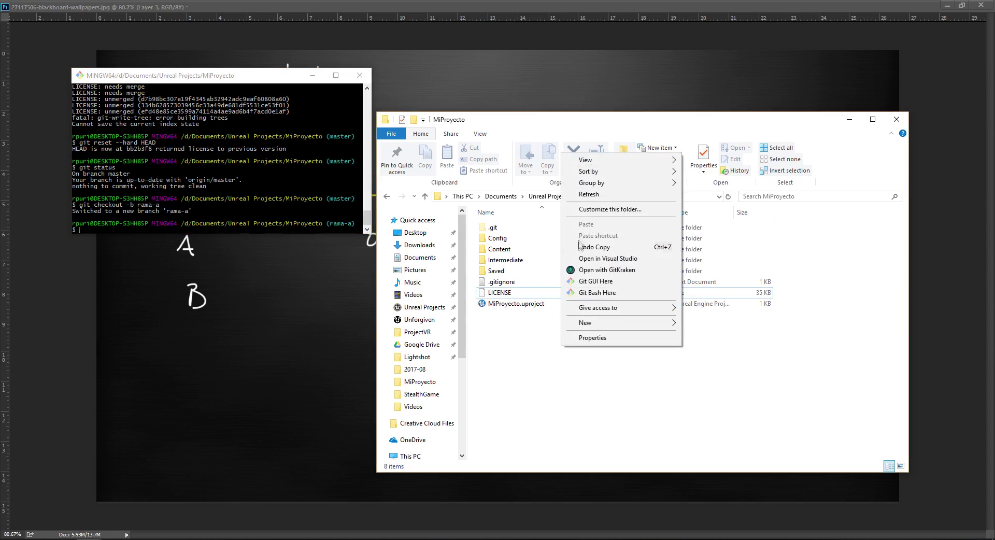
mouse_move(596, 310)
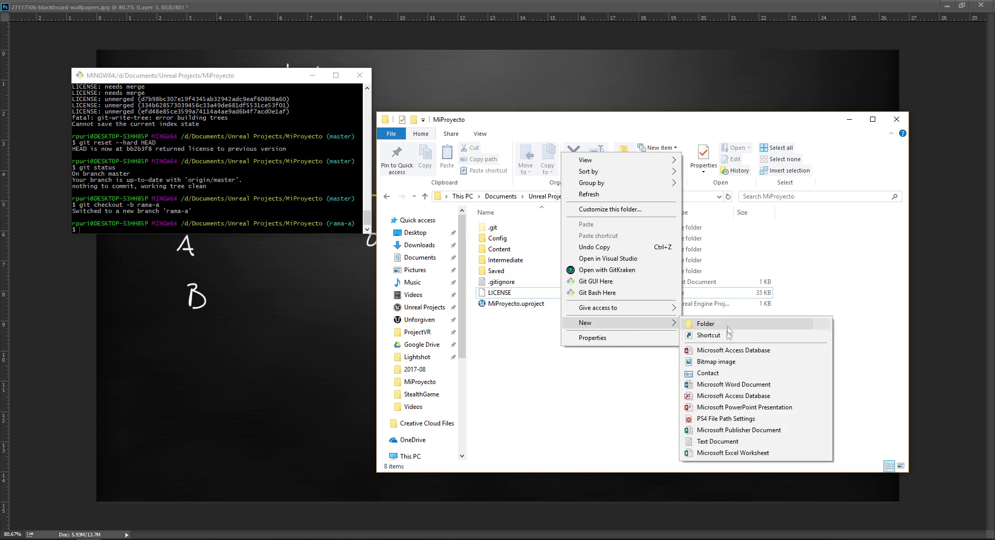
click(725, 441)
right_click(569, 378)
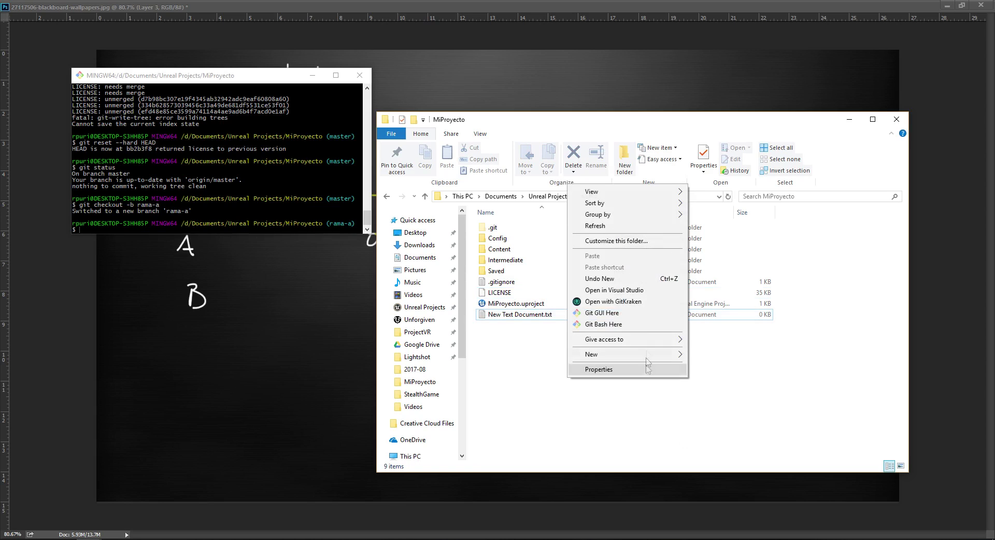
click(526, 314)
click(547, 328)
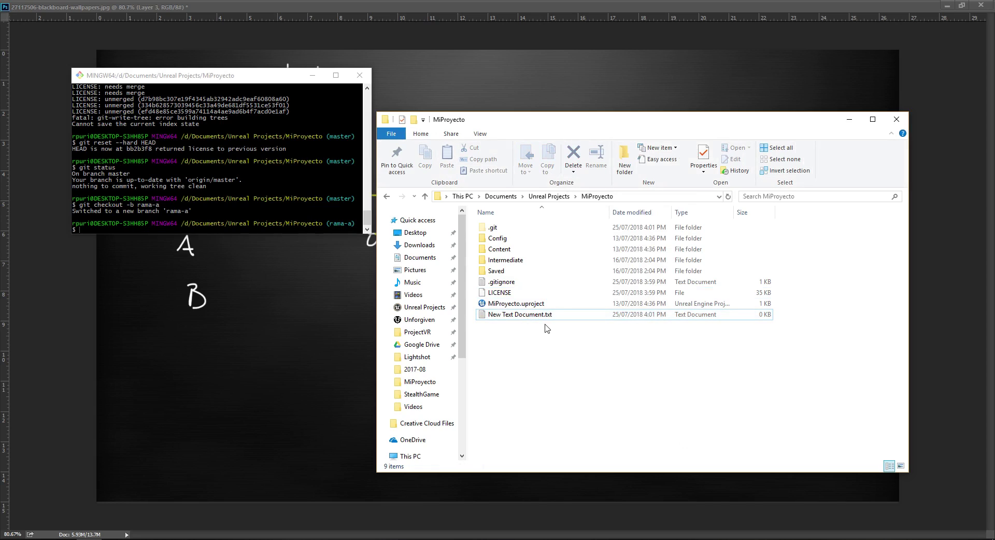
click(536, 319)
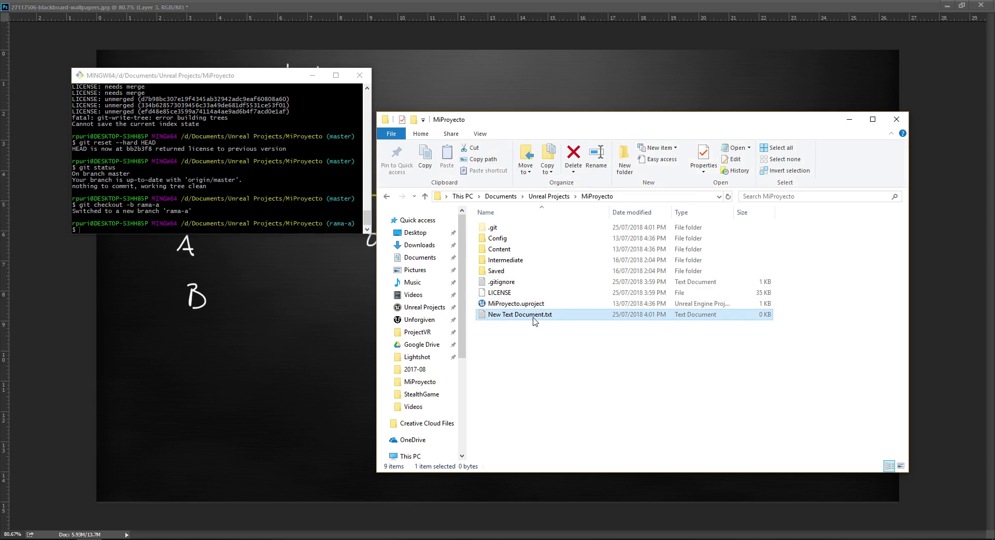
Step: Duplicate New Text Document.txt into three copies, then type git status in Git Bash
key(ctrl+c)
key(ctrl+v)
key(ctrl+v)
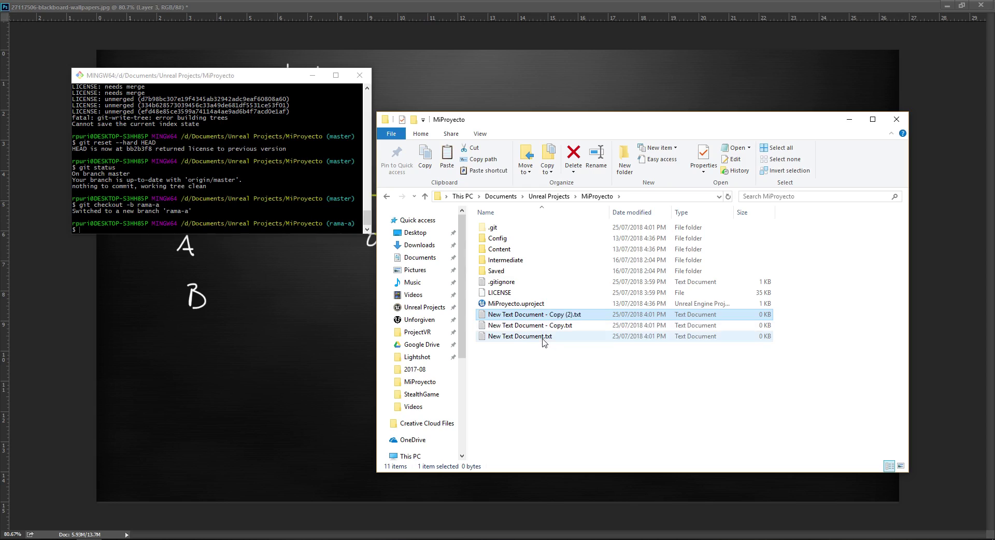
key(ctrl+v)
click(324, 230)
text(gi)
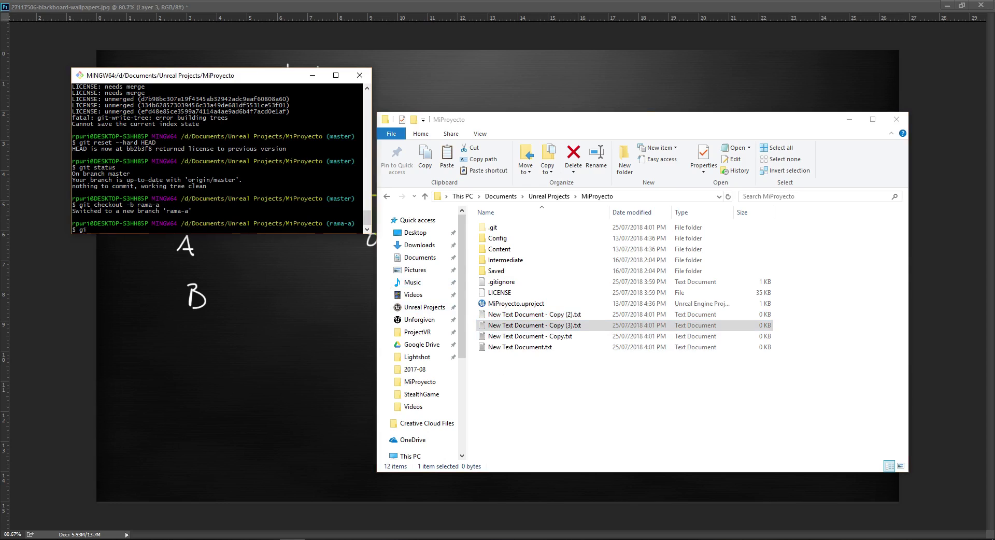
text(t stat)
text(us)
Step: Check git status, then stage everything and commit it as 'nuevos documentos añadidos'
key(Return)
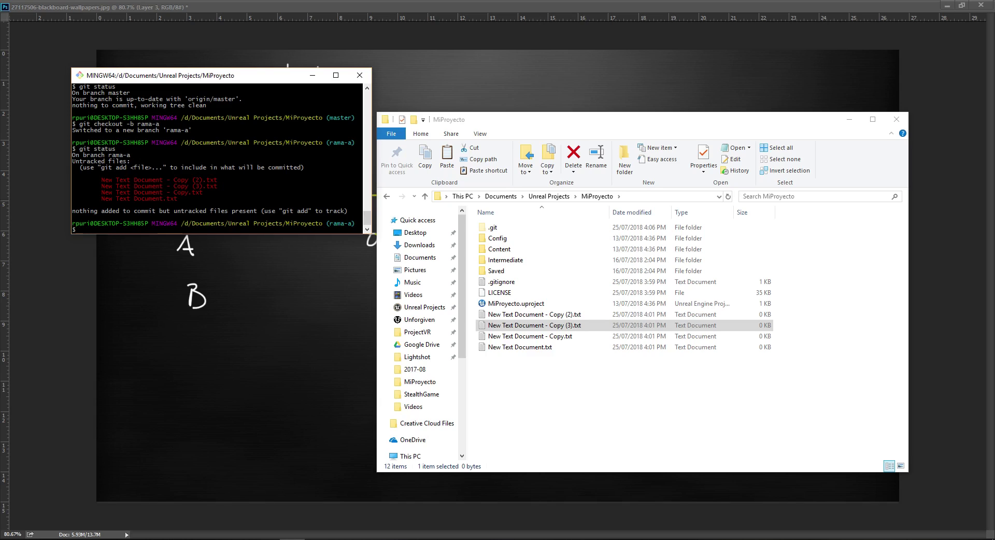
text(git stat)
key(BackSpace)
key(BackSpace)
key(BackSpace)
text(add -A; git commit)
key(BackSpace)
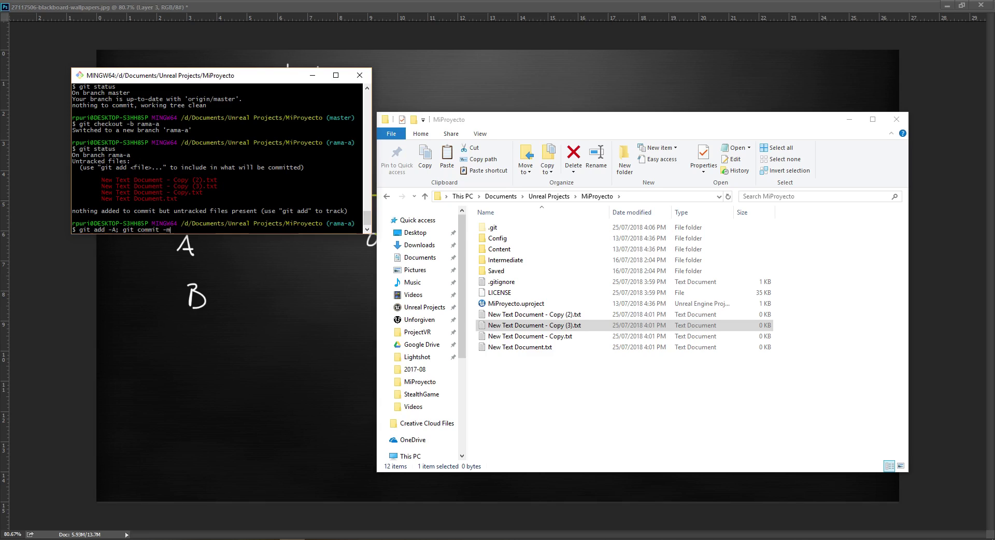
text("n)
text(uevos)
text( documentos añ)
text(adidos)
key(Return)
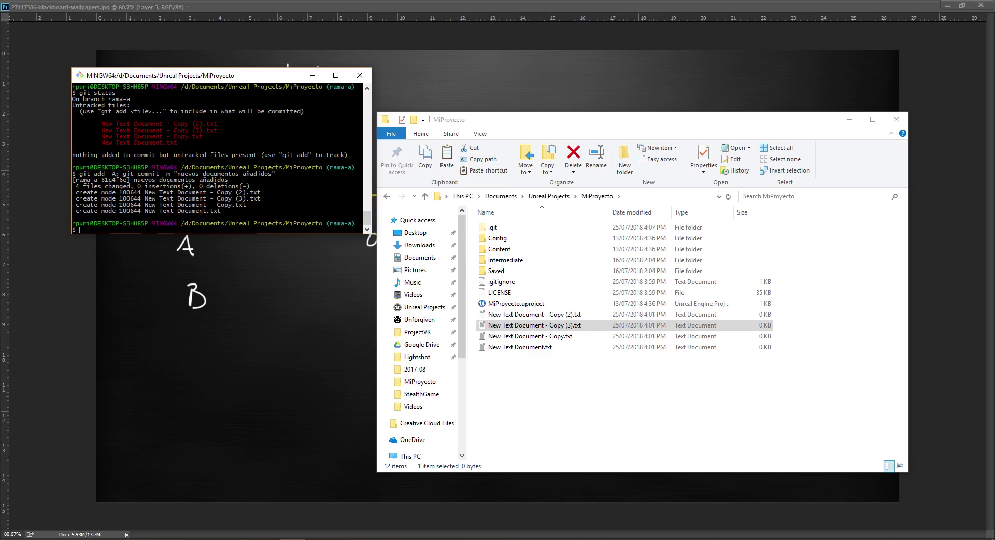
Step: Switch back to the master branch with git checkout master
text(git)
key(BackSpace)
key(BackSpace)
key(BackSpace)
text(git checkout master)
key(Return)
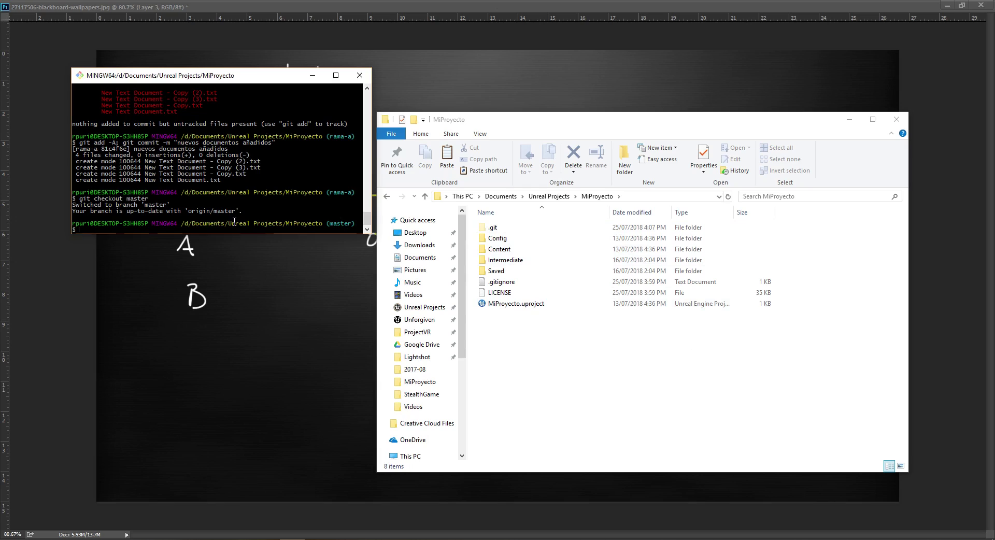
Step: Run git merge rama-a to fast-forward master and highlight the merge output
text(git m)
text(erge)
text( rama)
text(-a)
key(Return)
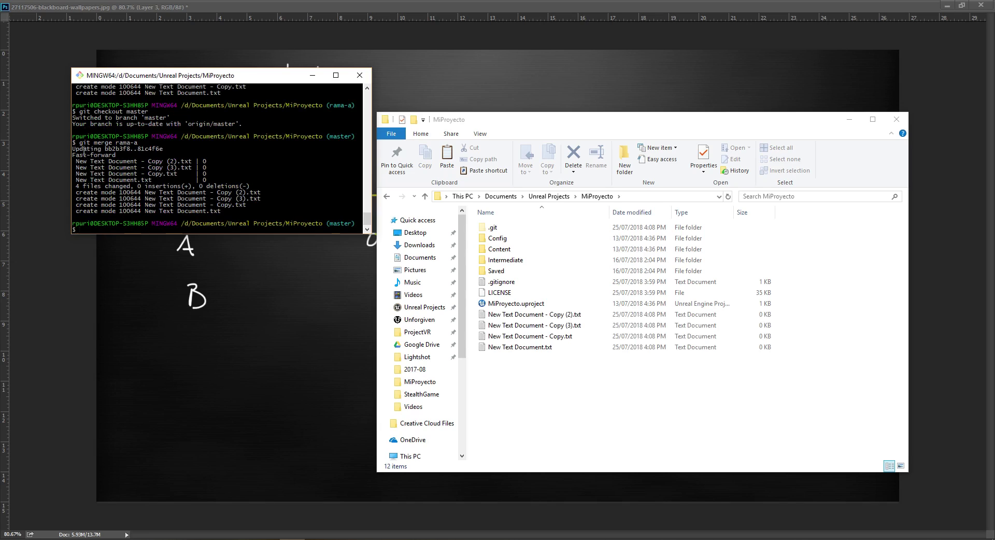
mouse_move(74, 143)
mouse_down()
mouse_move(173, 177)
mouse_move(233, 216)
mouse_up()
click(233, 216)
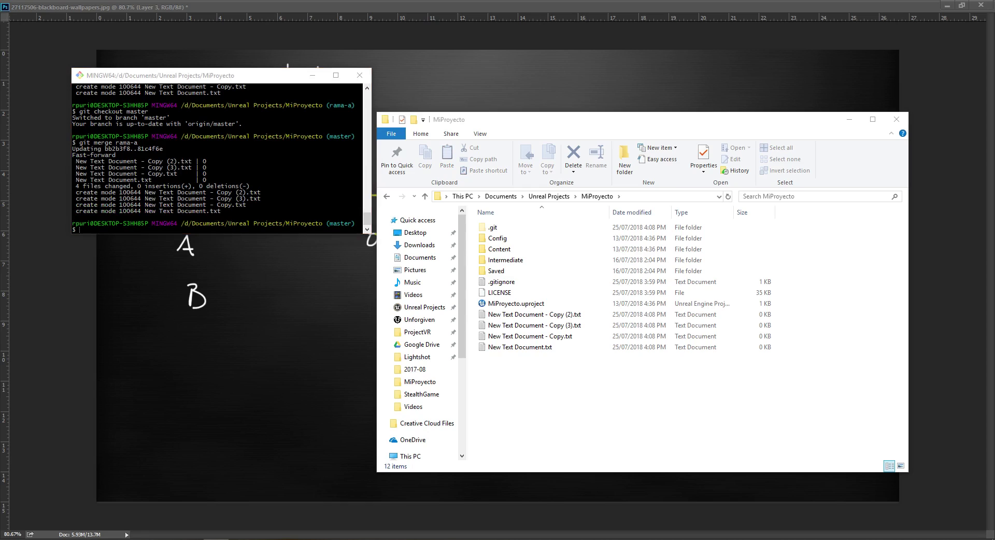
click(104, 220)
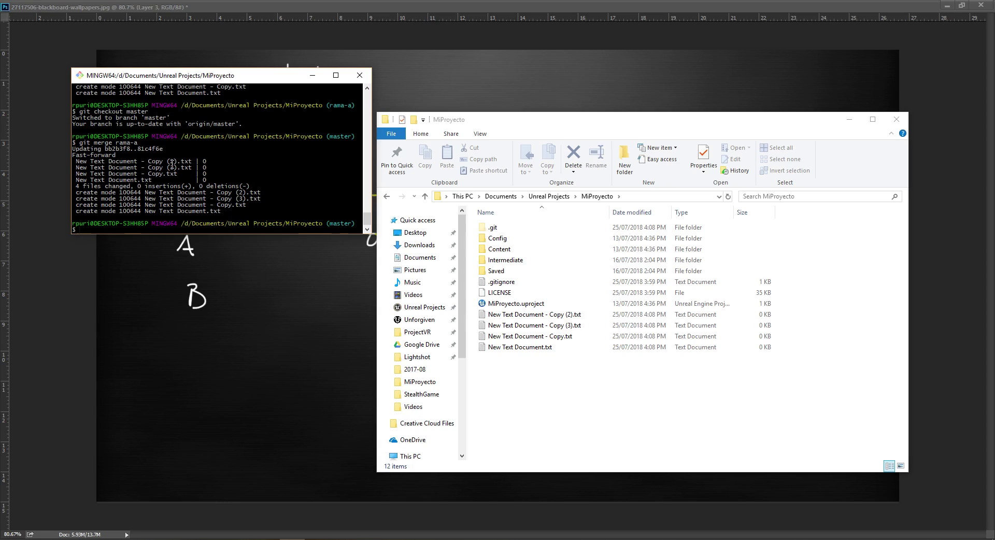
Step: Show the commit graph with git log --oneline --decorate --graph --all
text(git lo)
text(g --oneline )
text(--decorate --)
text(graph --a)
text(ll)
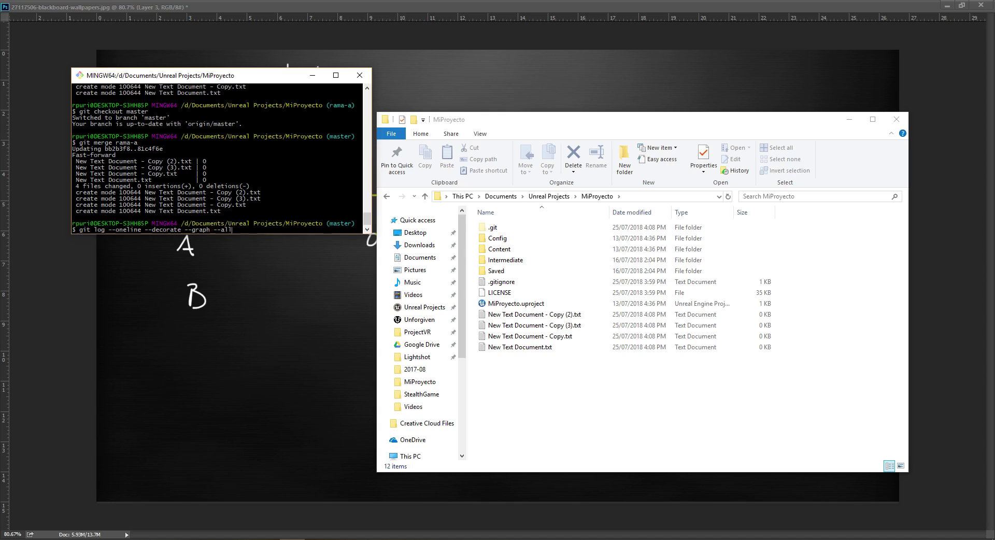
key(Return)
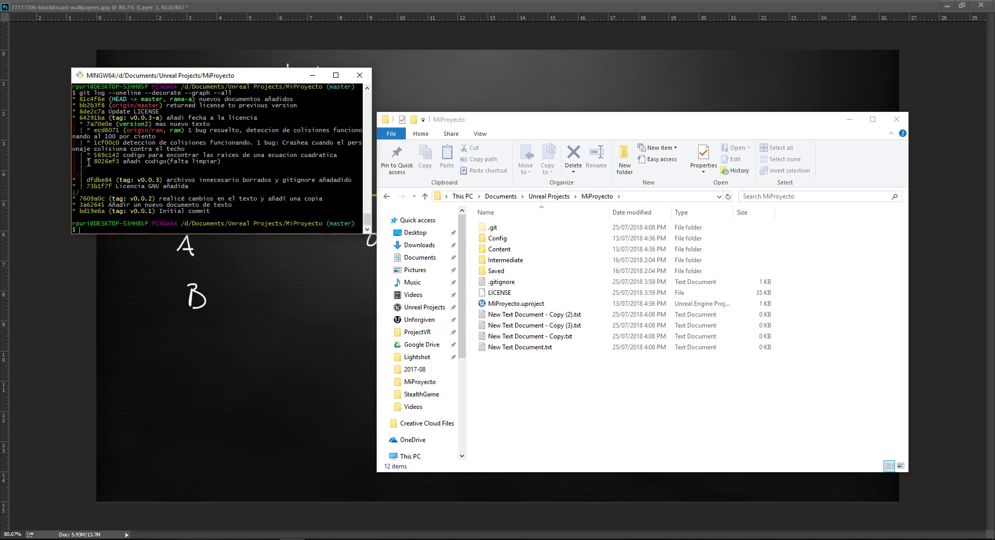
Step: Highlight the ecd6071 and v0.0.3-a commits in the log graph
scroll(91, 163, up, 1)
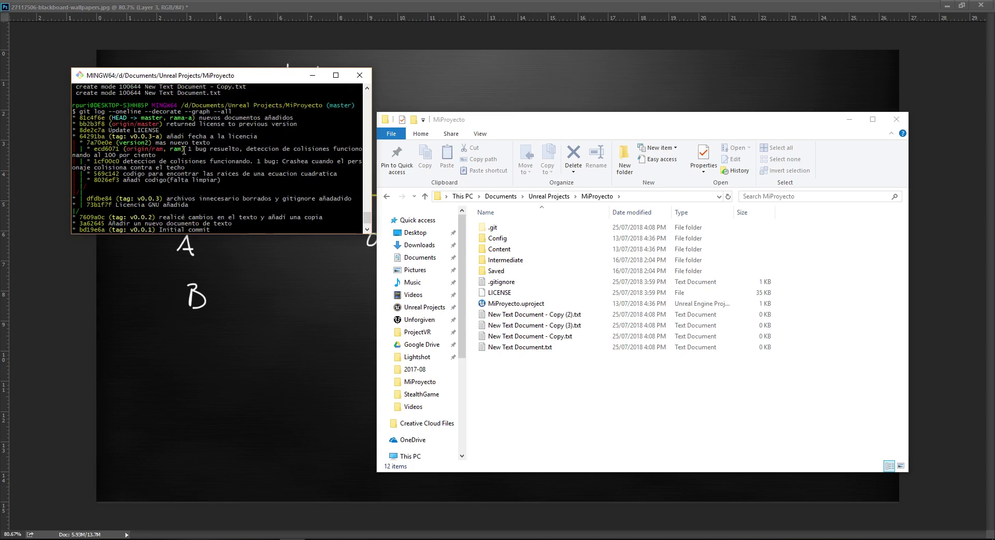
drag(184, 149, 91, 151)
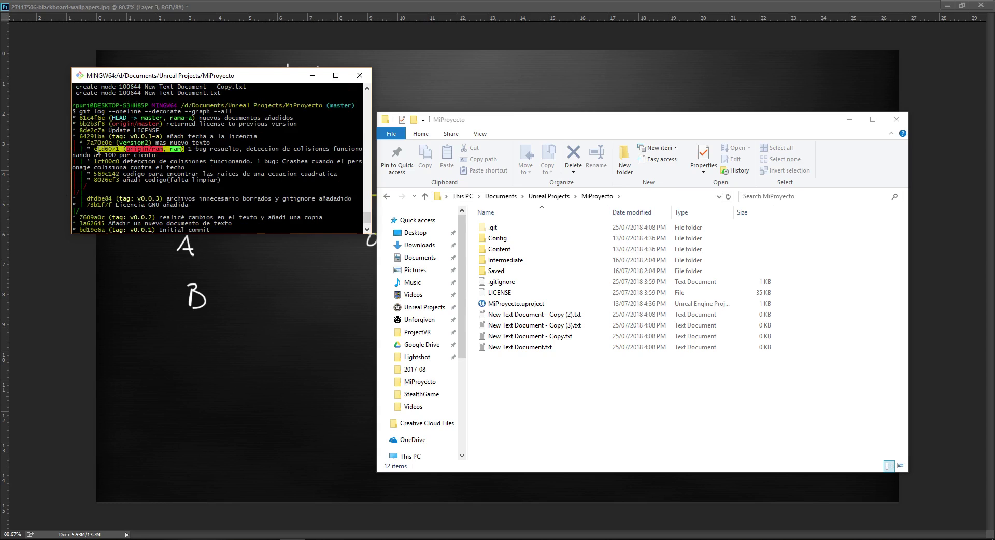
click(89, 152)
drag(79, 136, 125, 143)
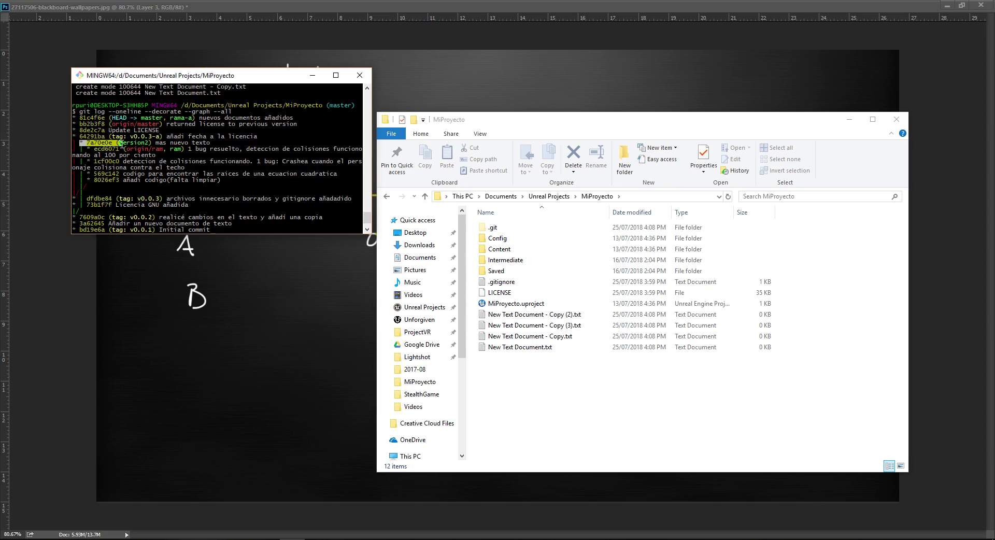
scroll(125, 144, up, 1)
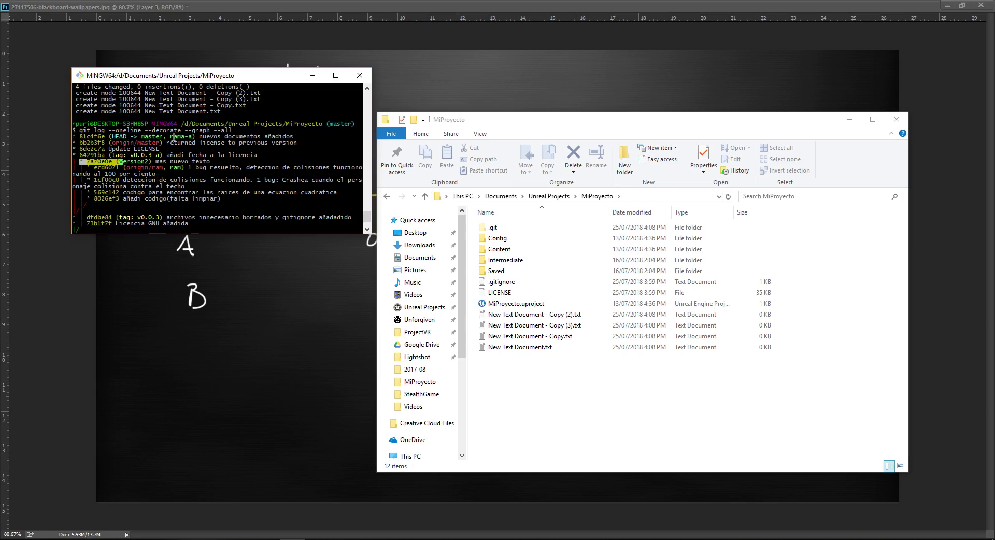
click(128, 136)
Step: Point out HEAD's commit 81c4f6e, then run git status to confirm a clean tree
drag(80, 136, 206, 137)
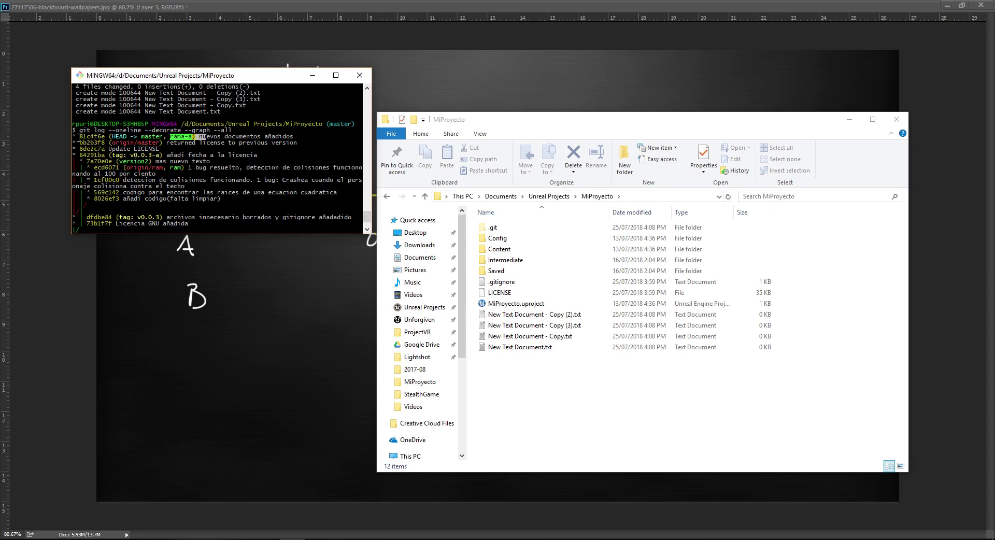
drag(78, 137, 73, 137)
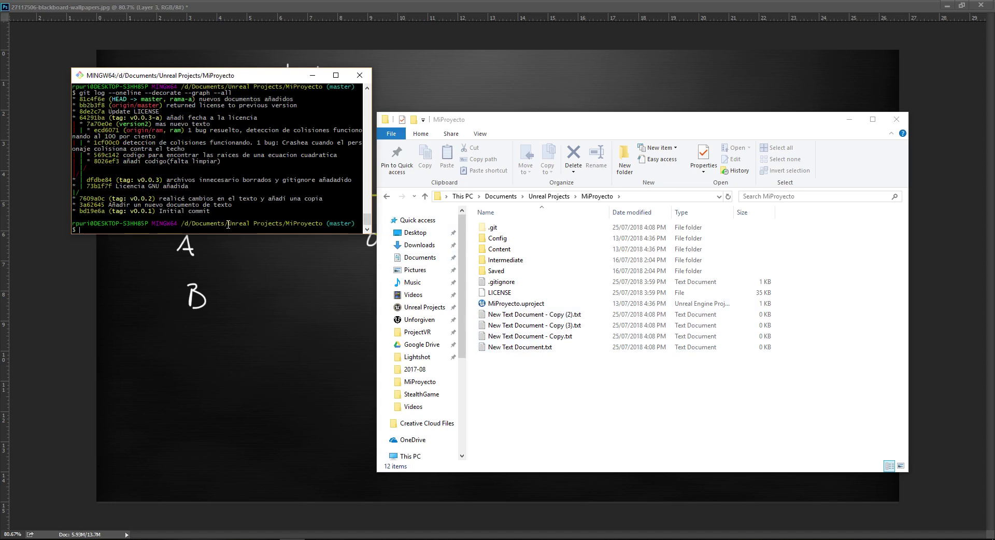
text(git s)
text(tatus)
key(Return)
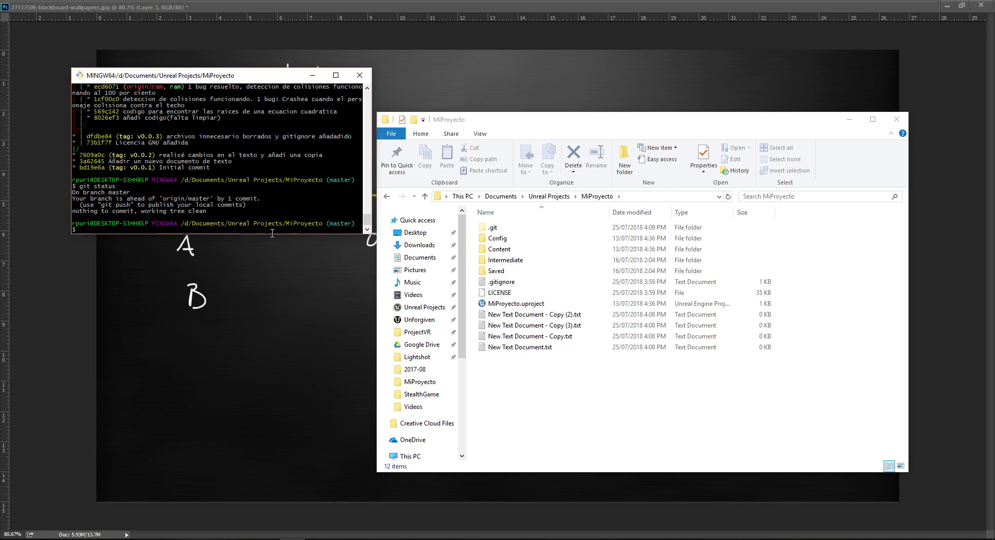
Step: Push master to the GitLab remote, updating bb2b3f8..81c4f6e
text(git push)
key(Return)
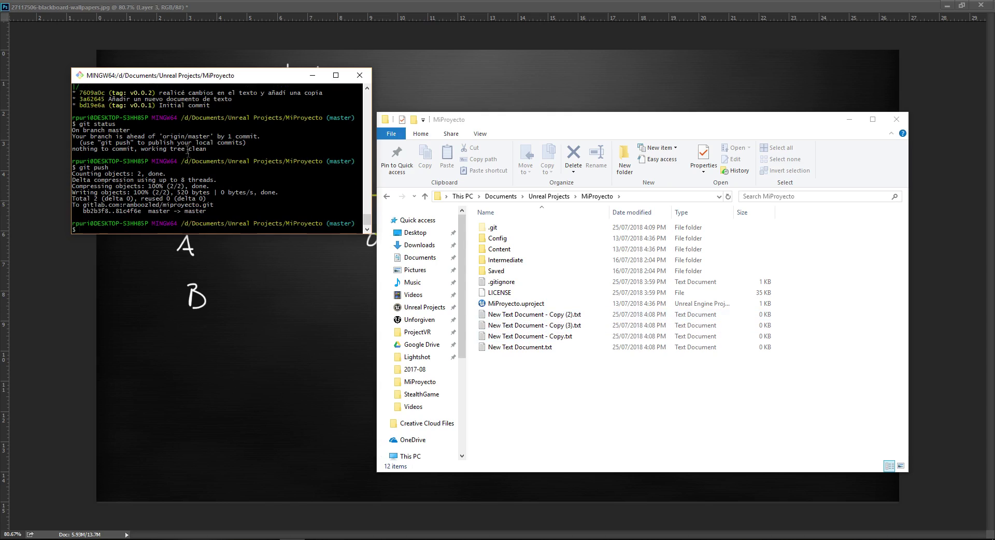
click(552, 327)
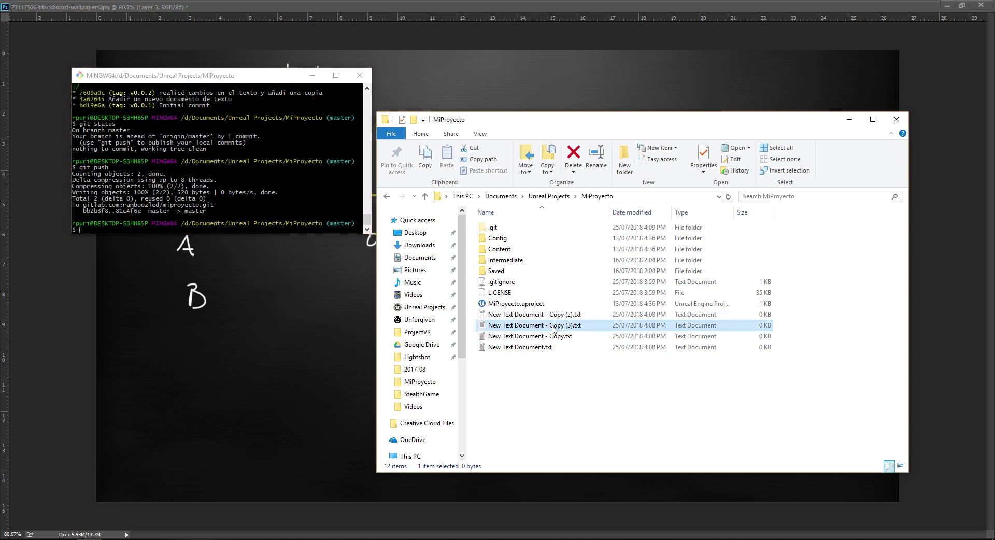
Step: Open New Text Document - Copy (3).txt in Notepad and type 'Copia numero 3'
double_click(547, 326)
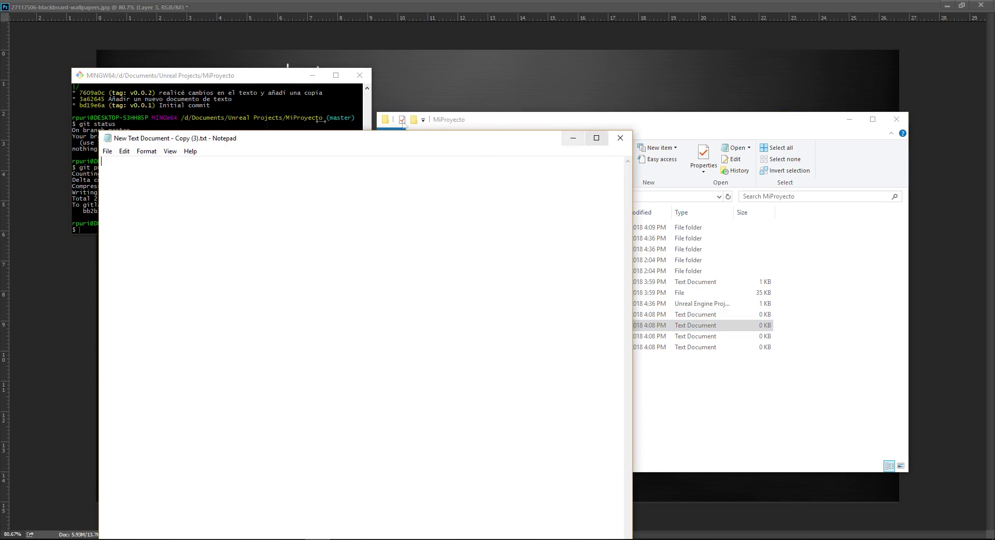
click(74, 174)
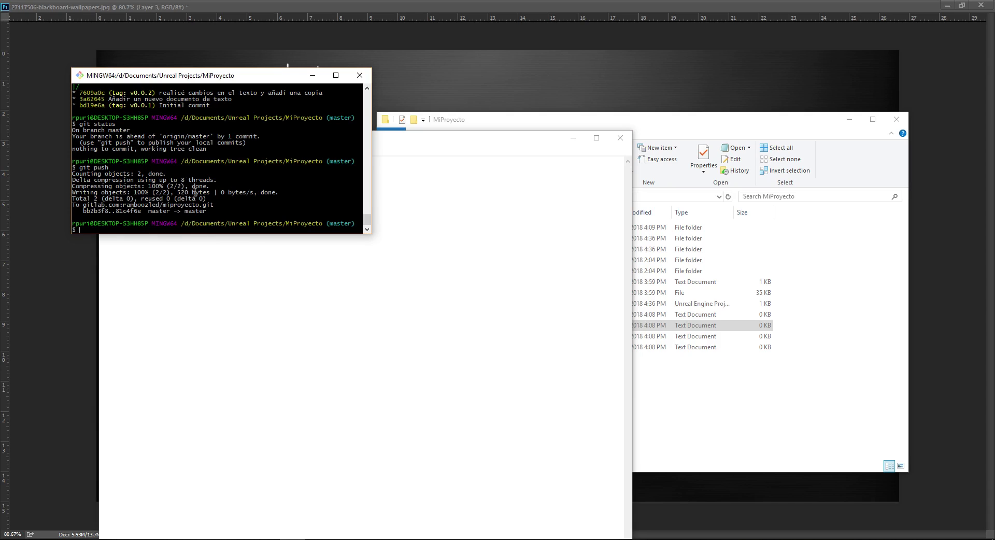
click(562, 145)
click(572, 137)
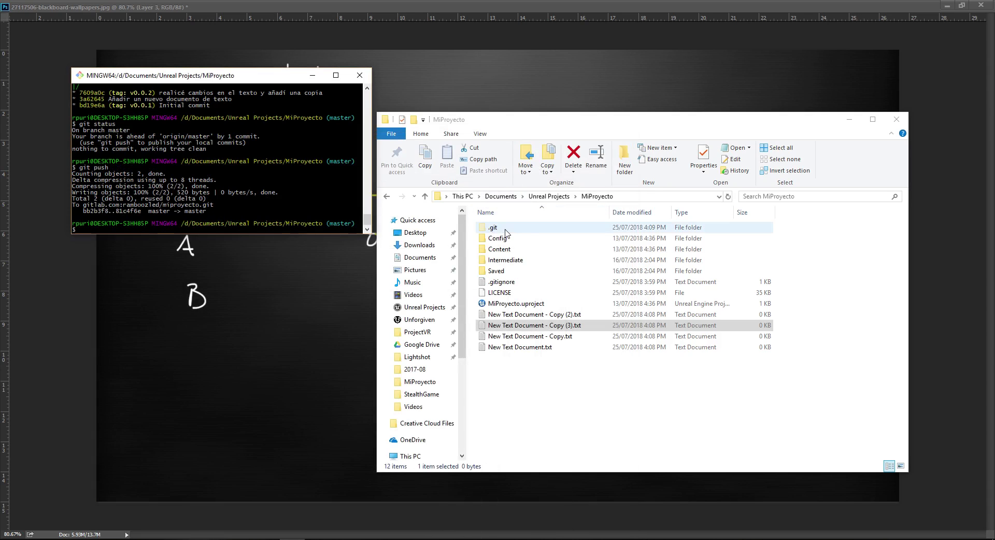
click(526, 328)
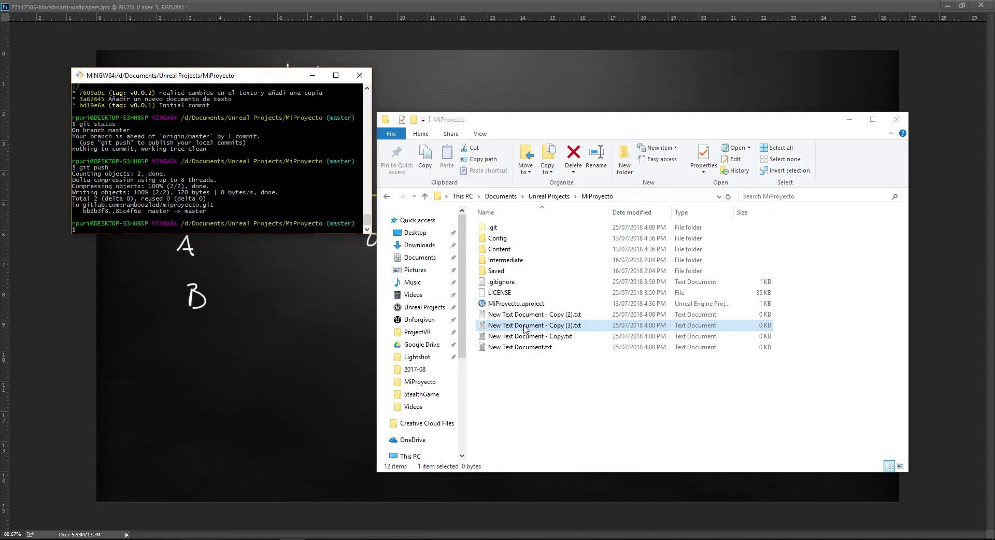
double_click(525, 328)
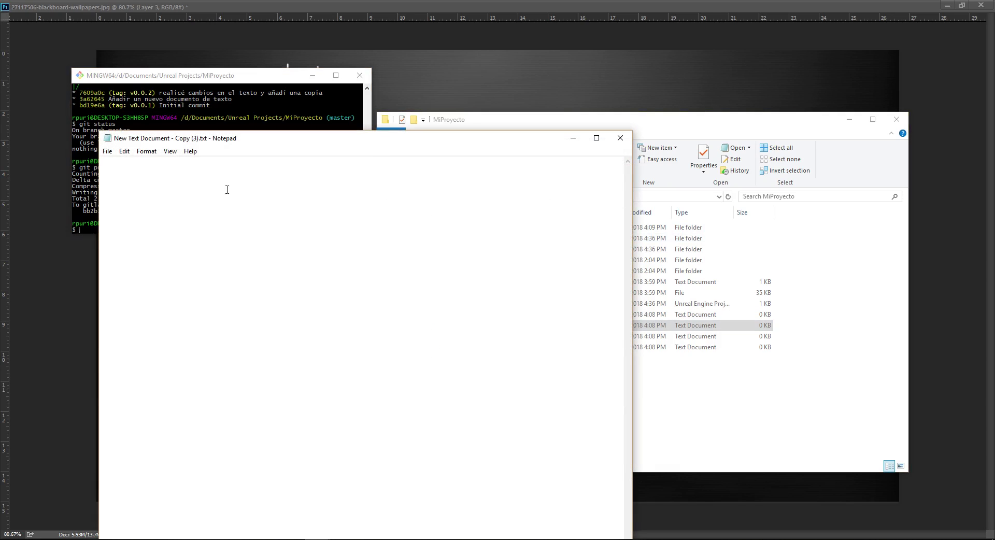
text(Copia )
text(numero )
text(3)
Step: Save the file, close Notepad, and run git status to see it listed as modified
click(107, 151)
click(120, 185)
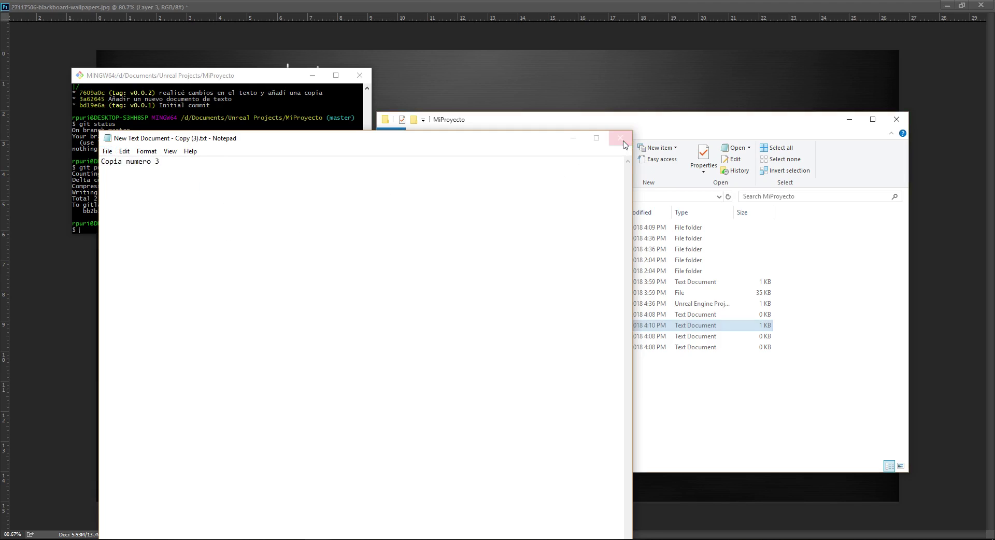
click(620, 138)
click(217, 199)
text(git ad)
key(BackSpace)
key(BackSpace)
text(status)
key(Return)
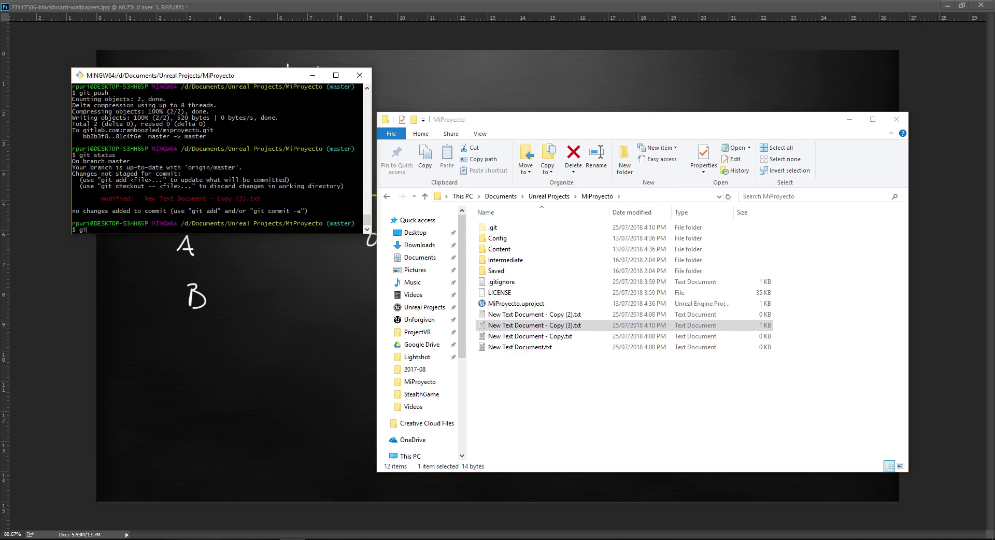
Step: Commit all changes as 'identificador a copia (3)', push them, then check out rama-a
text(git add -A; )
text(git commit)
text( -m ")
text(identificador a )
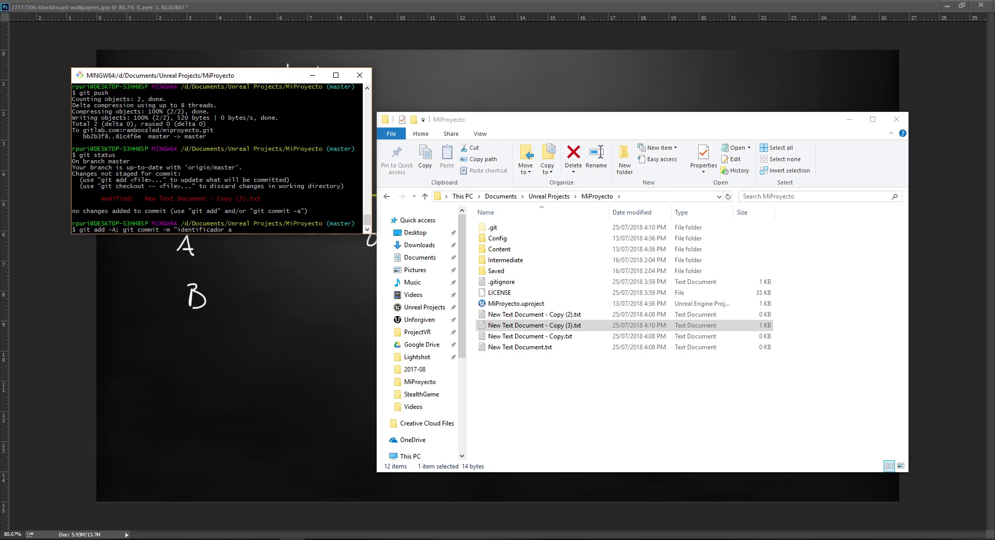
text(copia )
text((3))
text(")
key(Return)
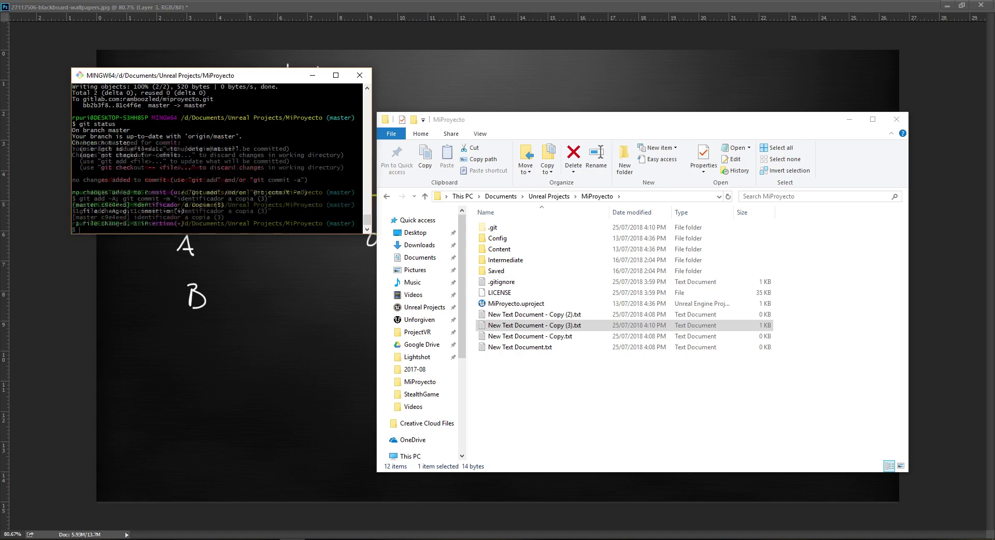
text(git push)
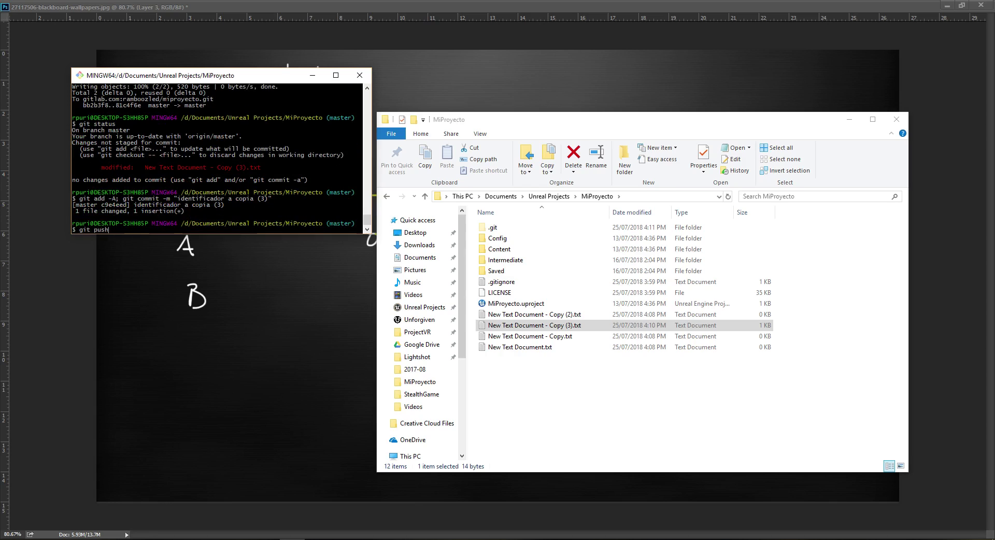
key(Return)
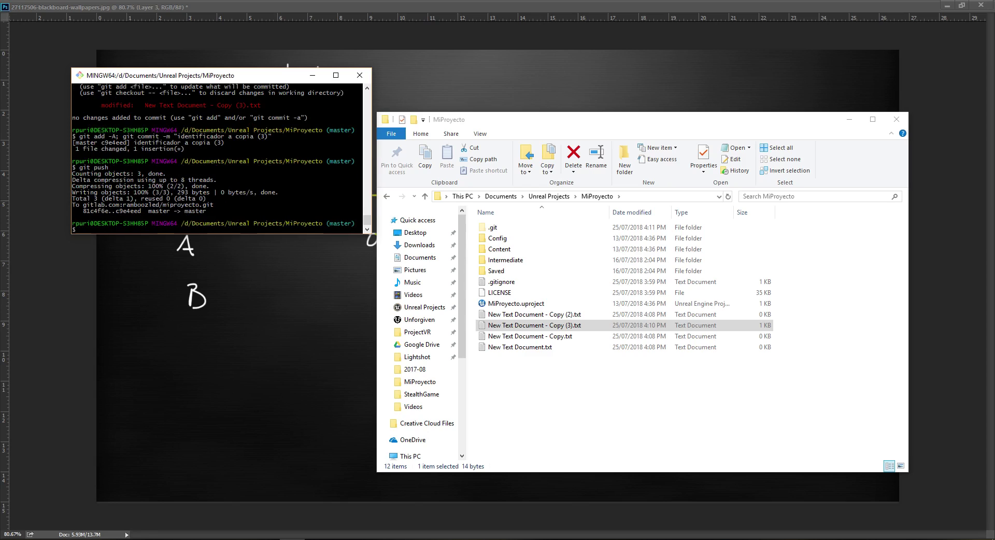
text(git c)
text(heckout r)
text(ama-a)
key(Return)
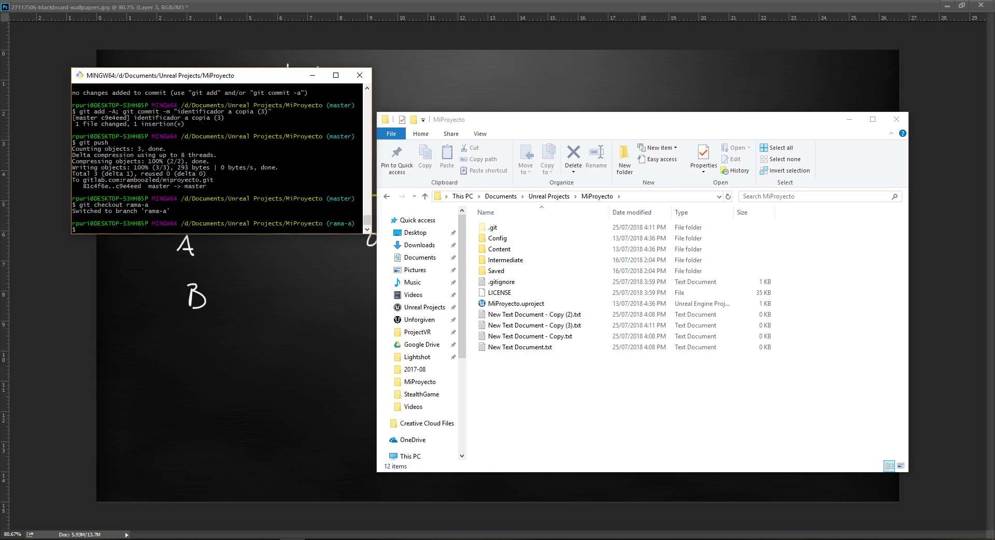
Step: Open the Copy (3) text file in Notepad on rama-a, moving its window right
text(git)
key(BackSpace)
key(BackSpace)
key(BackSpace)
click(597, 325)
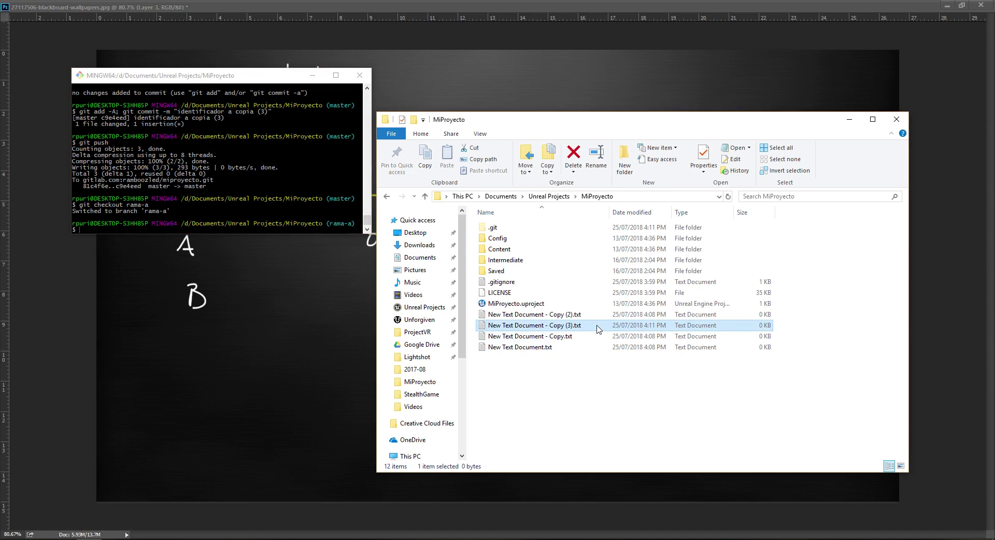
double_click(597, 328)
mouse_move(393, 139)
mouse_down()
mouse_move(953, 258)
mouse_move(943, 223)
mouse_up()
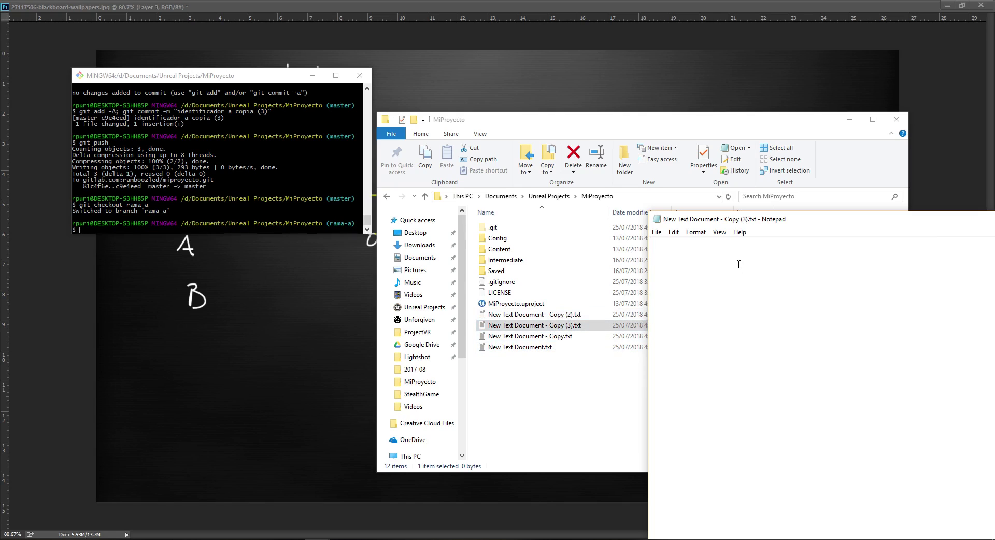
Step: Write 'copia numero 4' in the file, close Notepad saving it, and start the add-and-commit command
text(copia )
text(nuemero)
key(BackSpace)
key(BackSpace)
key(BackSpace)
key(BackSpace)
key(BackSpace)
text(mero )
text(4)
drag(812, 222, 502, 169)
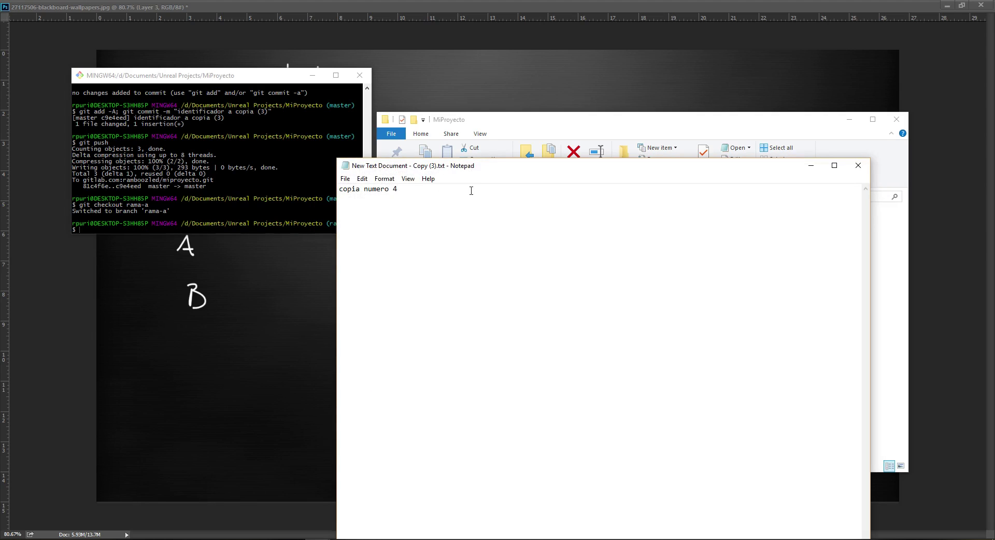
click(858, 165)
click(141, 198)
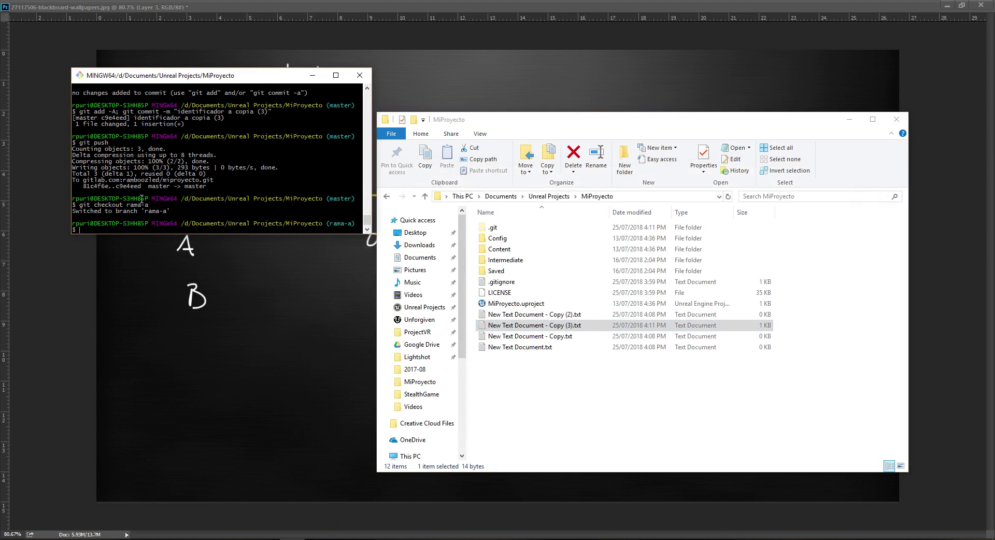
text(git add)
text( -A; git commmit)
Step: Commit on rama-a as 'añadi identificador a la cuarta copia', then type the checkout to master
key(BackSpace)
key(BackSpace)
text(" )
text(añadi i)
text(dentificador a la cuarta copia)
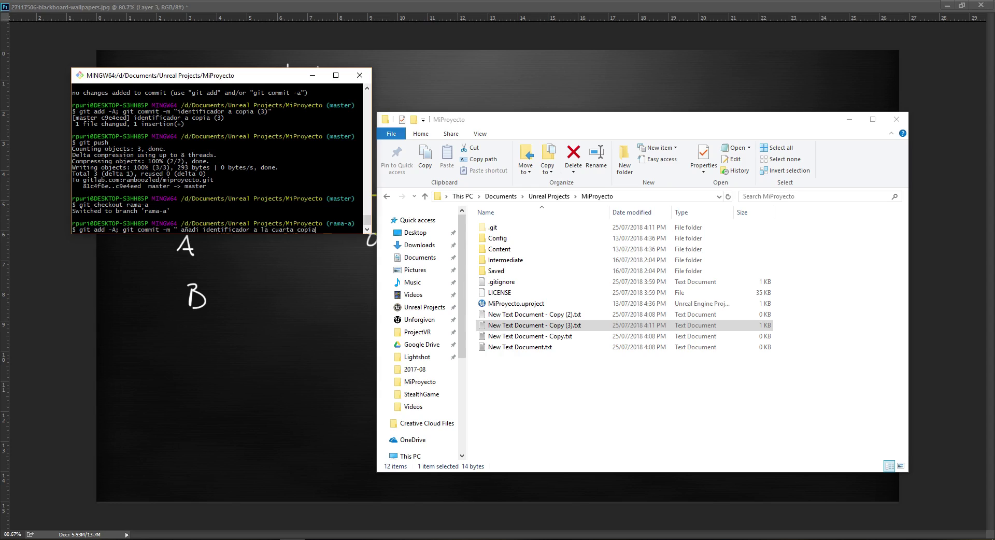
key(Return)
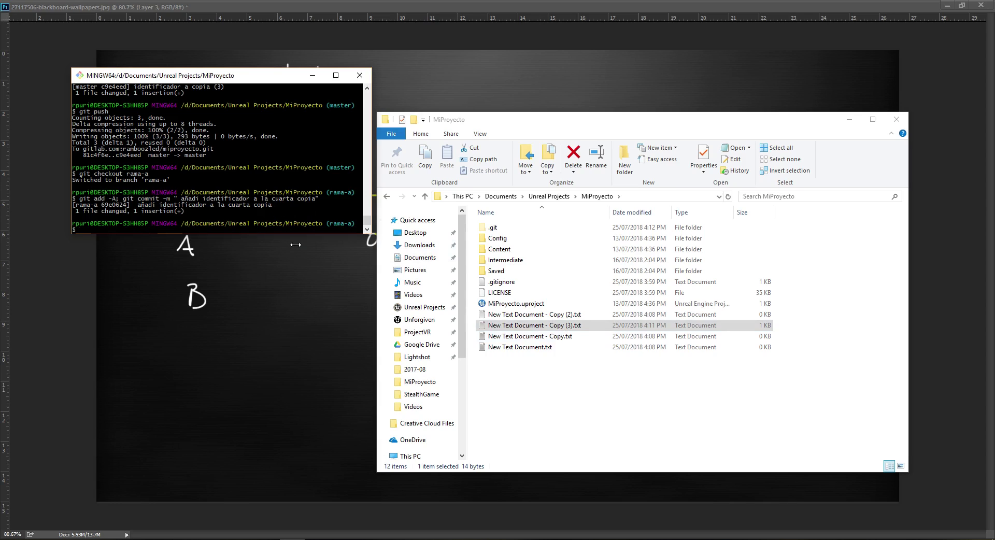
text(gicheckout)
text( r)
text(master)
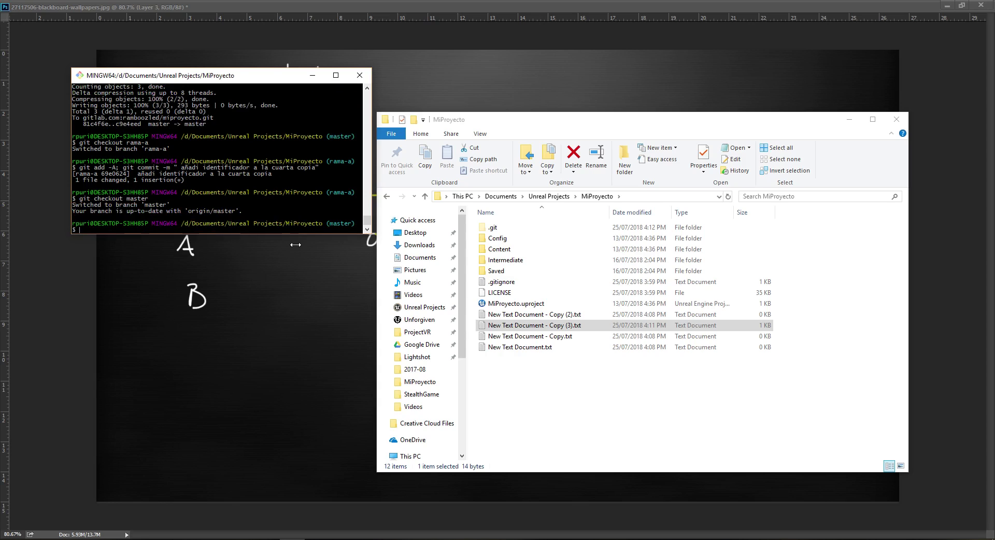
Step: Run git merge rama-a, hitting a conflict in New Text Document - Copy (3).txt, and select that file
text(git )
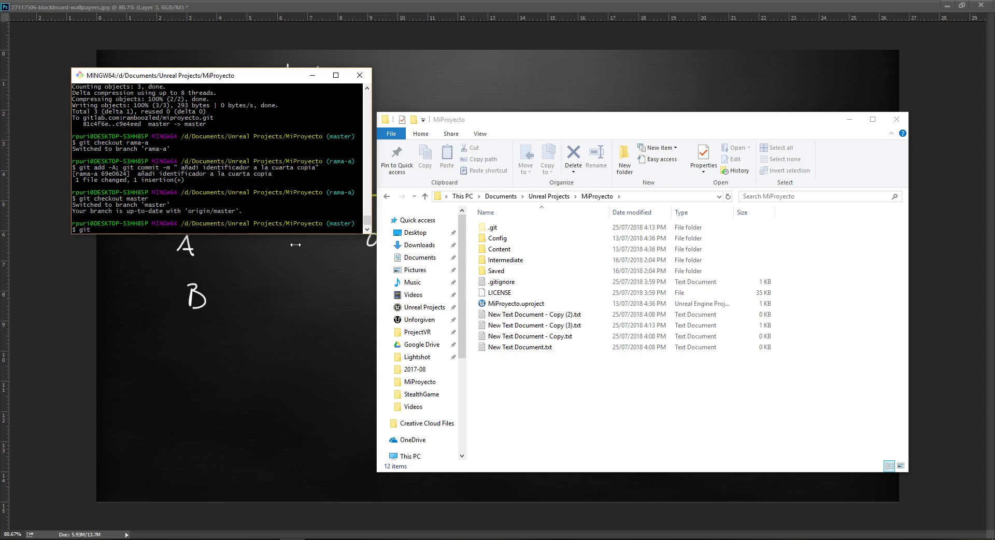
text(merge)
text( rama-a)
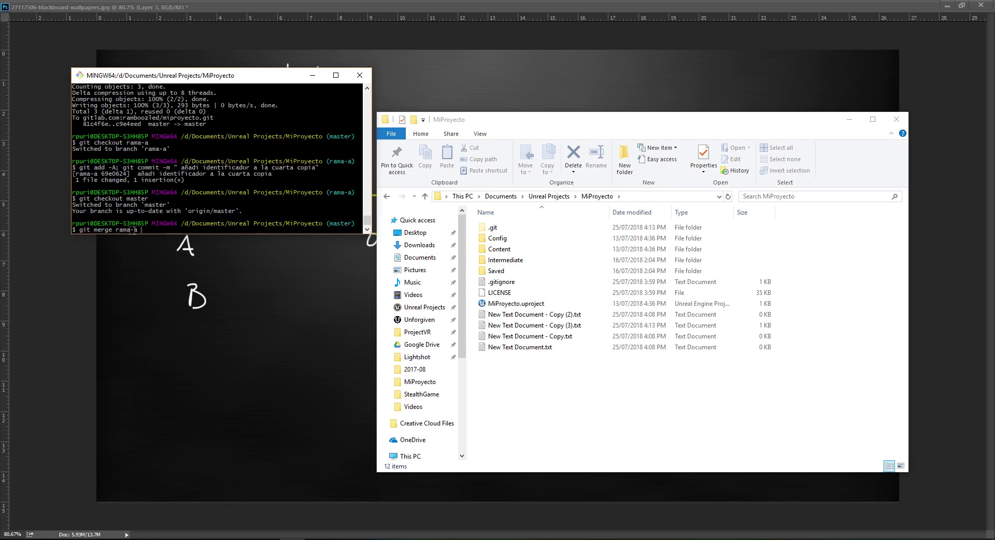
key(Return)
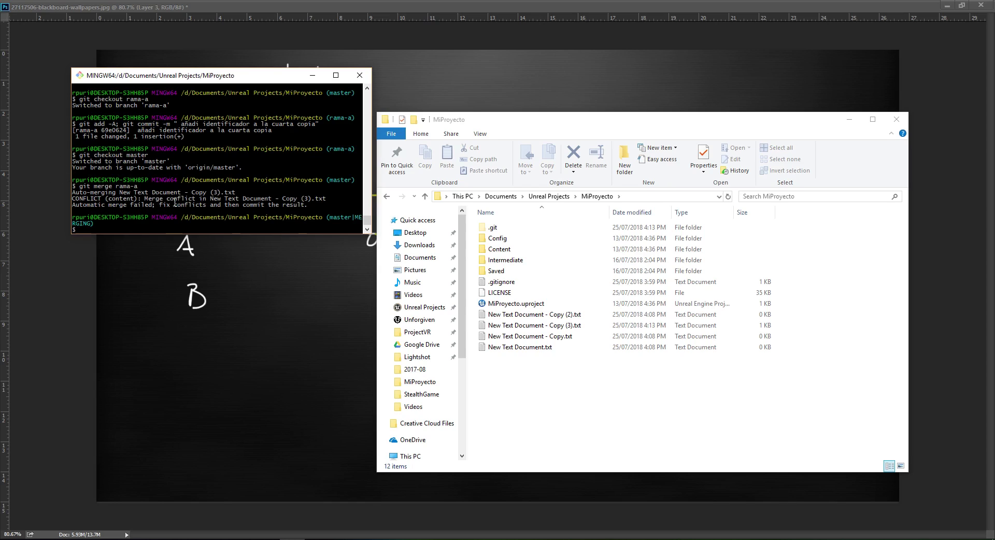
click(558, 335)
click(561, 328)
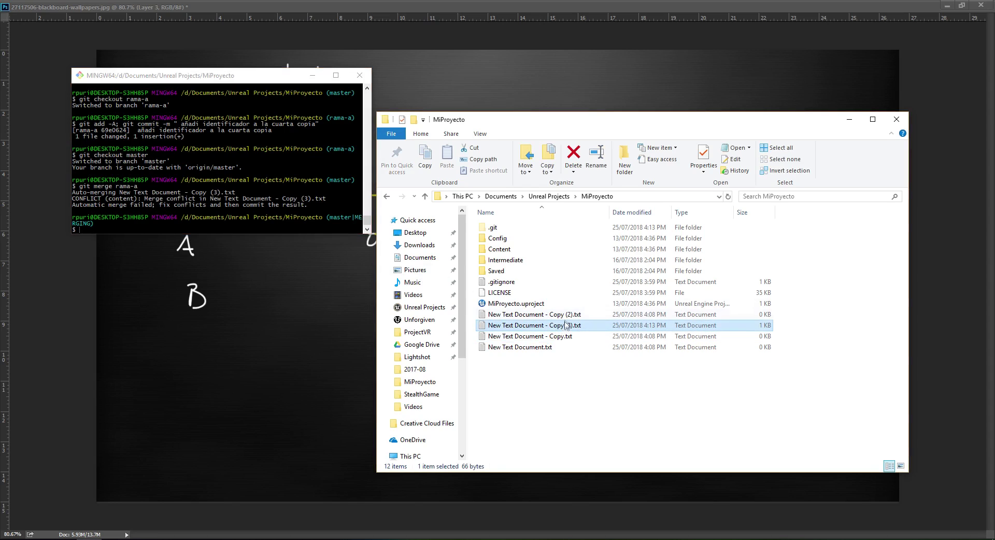
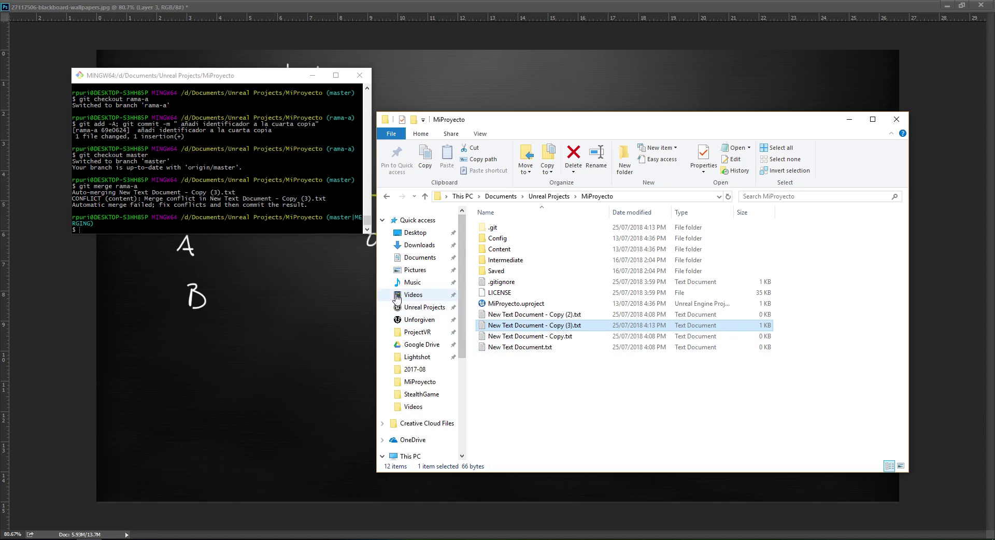
Step: Open the conflicted New Text Document - Copy (3).txt in Notepad++
scroll(275, 205, up, 3)
scroll(275, 206, up, 2)
scroll(275, 206, down, 2)
key(Return)
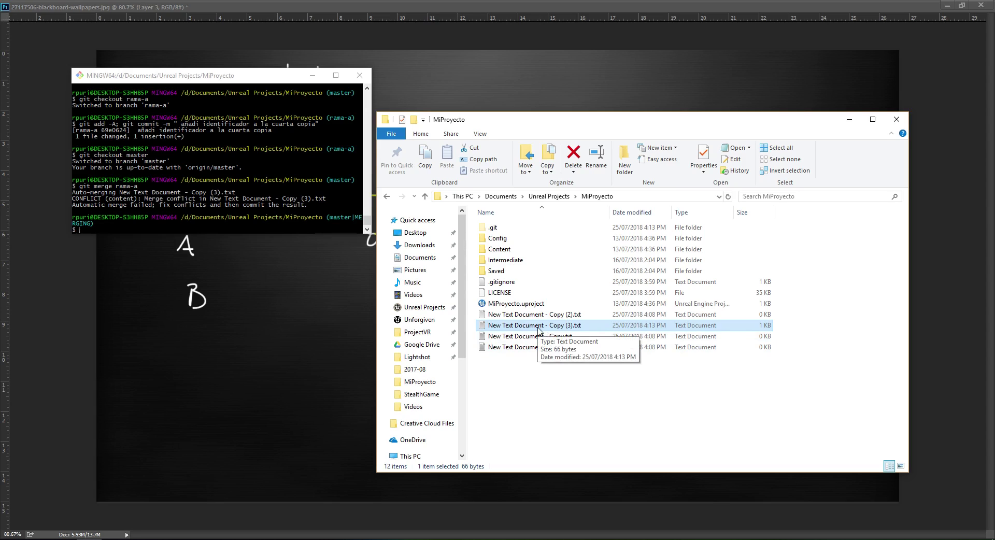
right_click(534, 326)
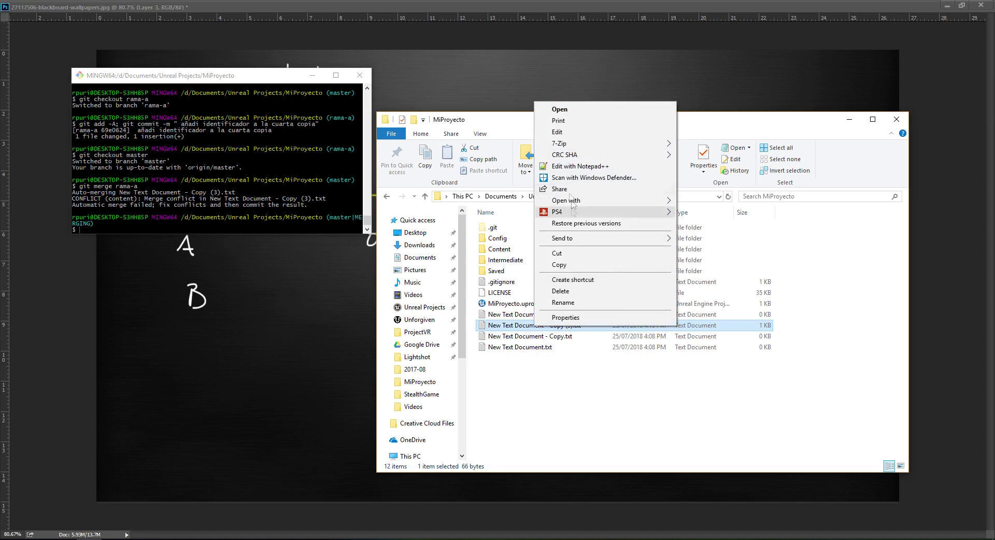
click(578, 166)
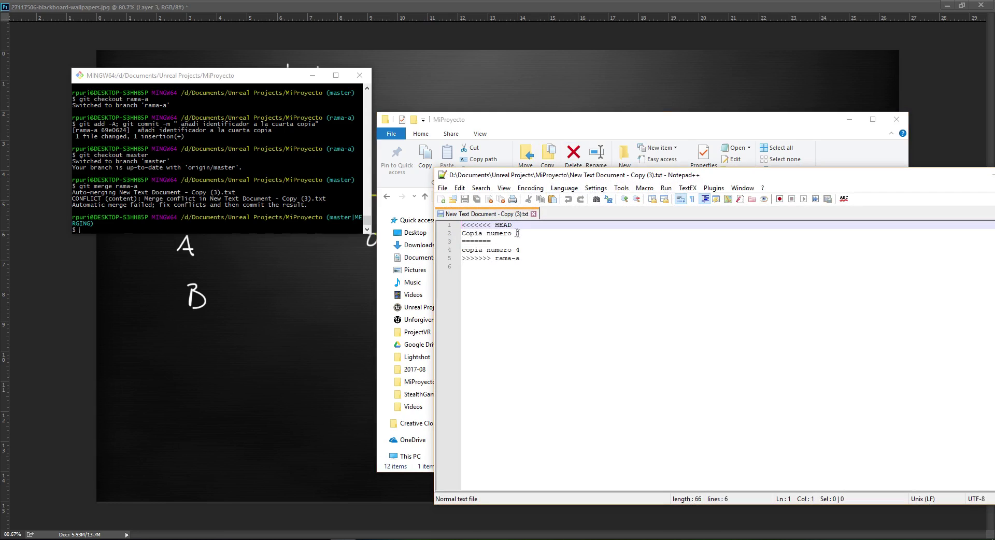
Step: Inspect the conflict between 'Copia numero 3' and rama-a's 'copia numero 4', then close unchanged
drag(530, 233, 421, 218)
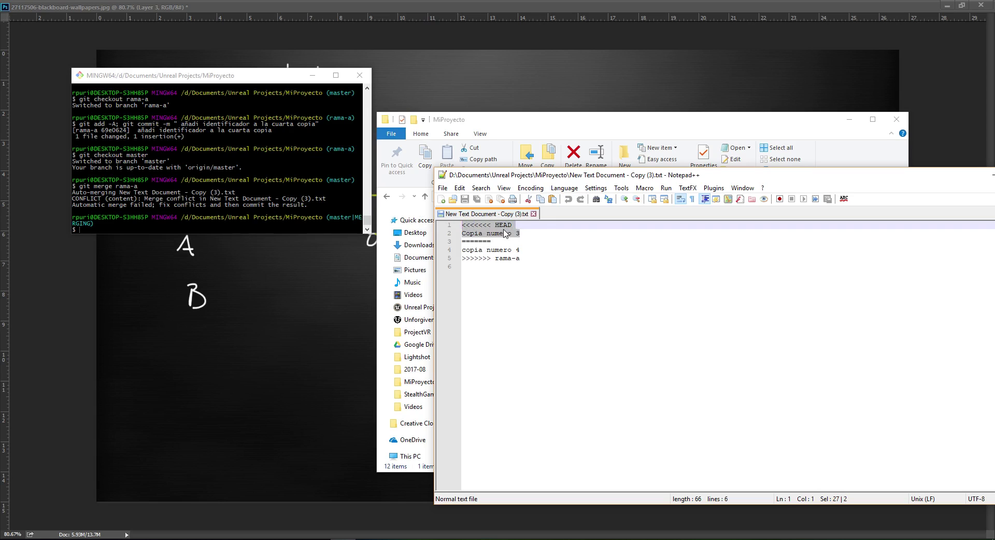
drag(521, 233, 452, 235)
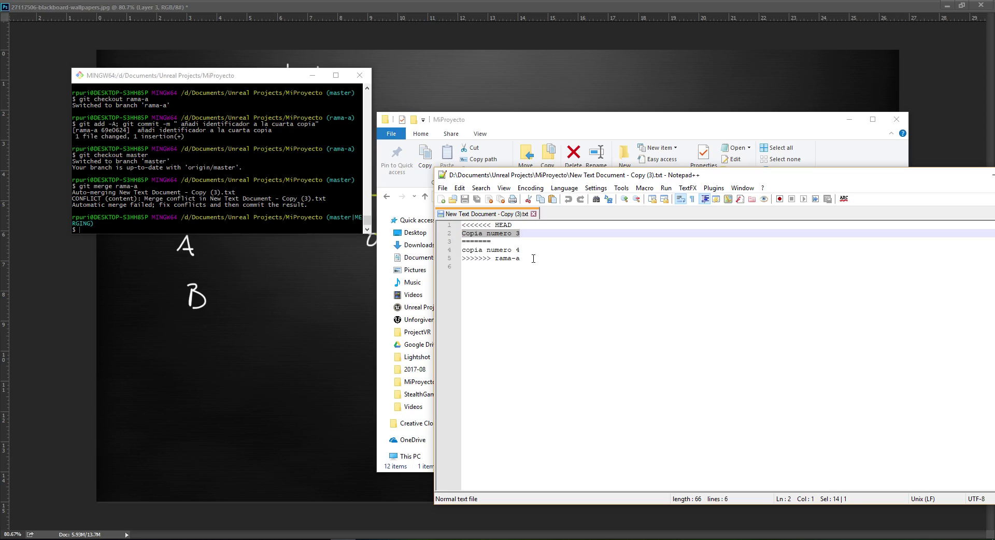
drag(531, 258, 437, 258)
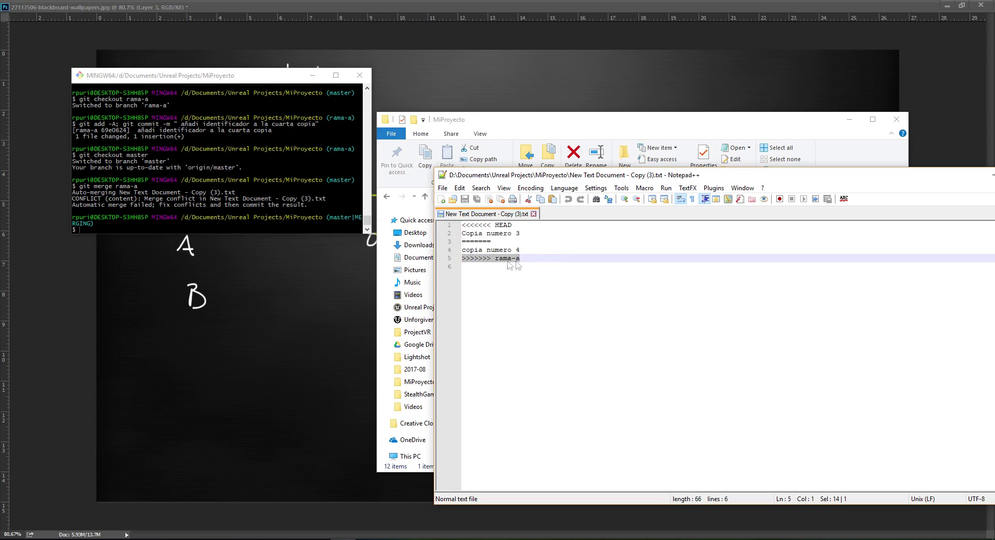
drag(466, 250, 534, 249)
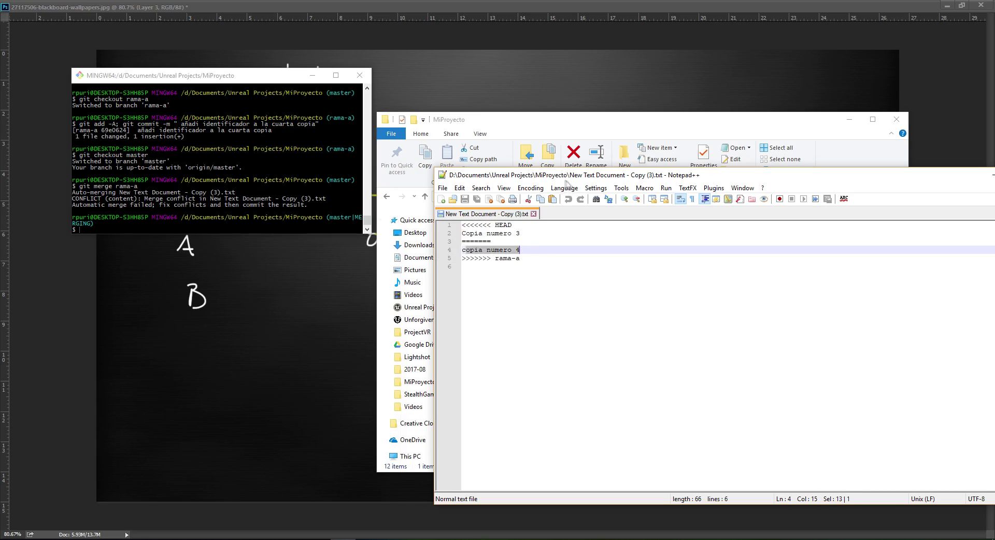
drag(566, 179, 485, 166)
drag(866, 170, 809, 157)
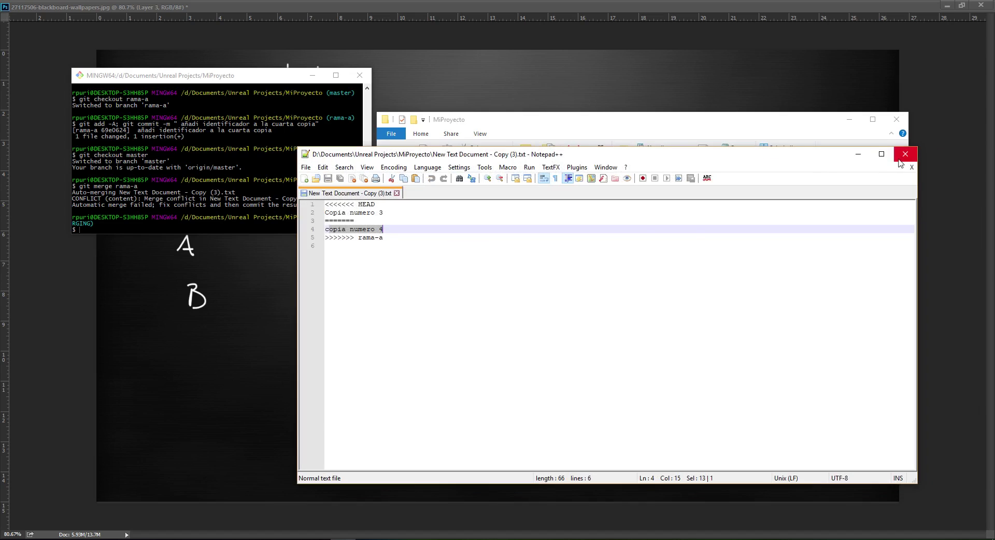
click(904, 155)
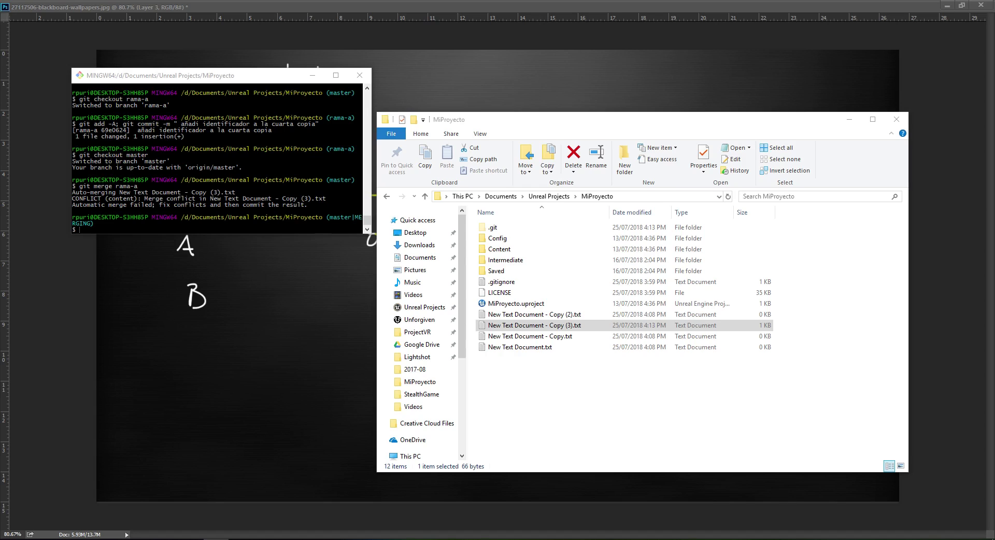
Step: Cancel the conflicted merge with git merge --abort
click(224, 228)
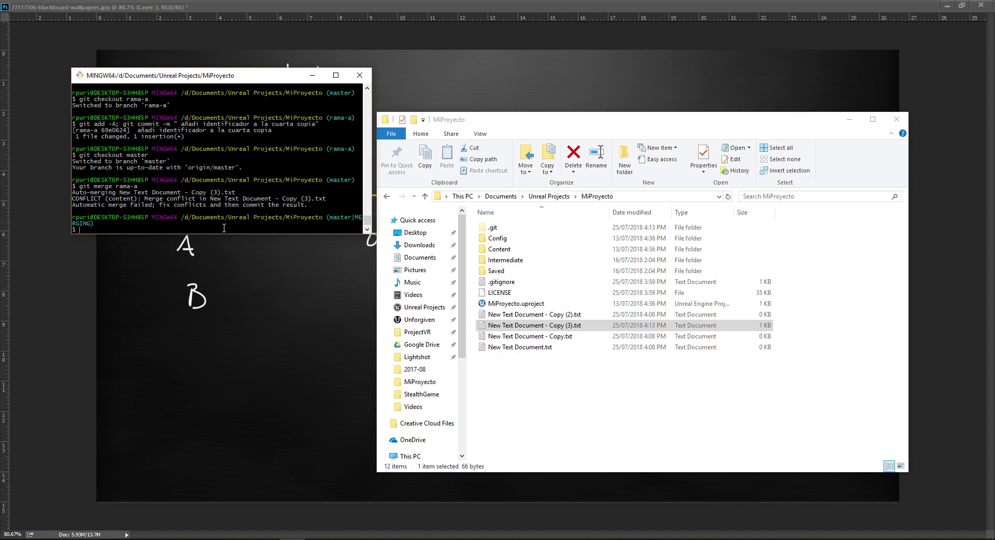
text(git )
text(merge --ab)
text(ort)
key(Return)
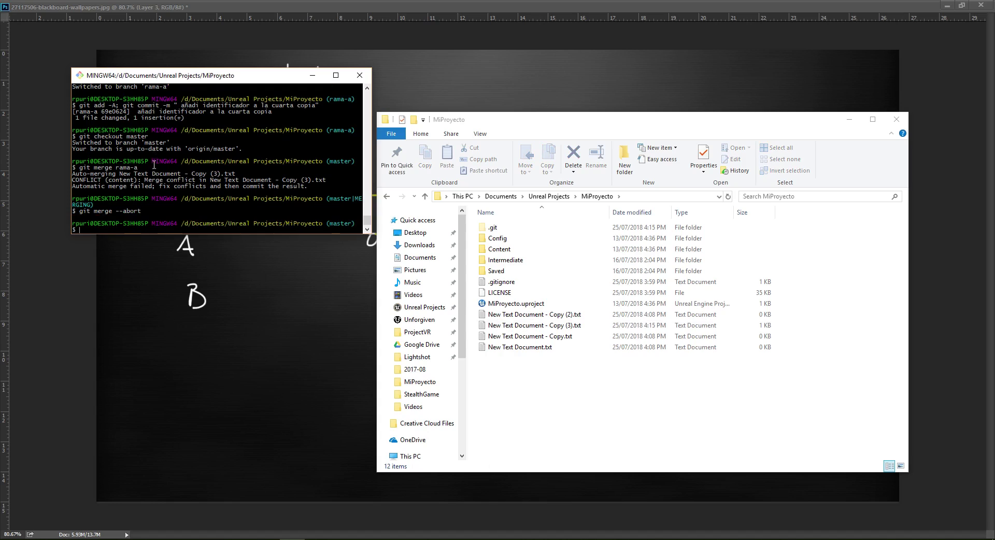
drag(139, 167, 81, 167)
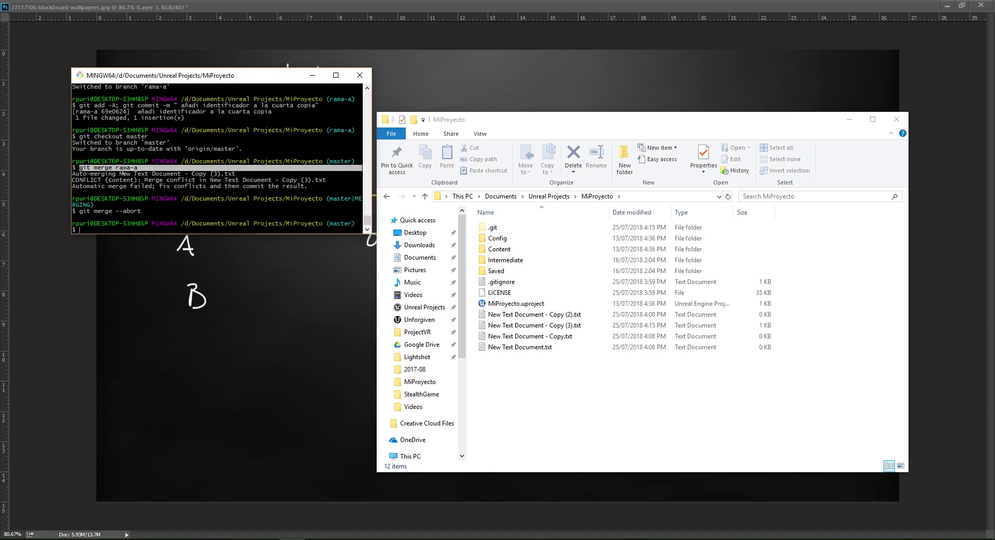
click(141, 233)
text(git checko)
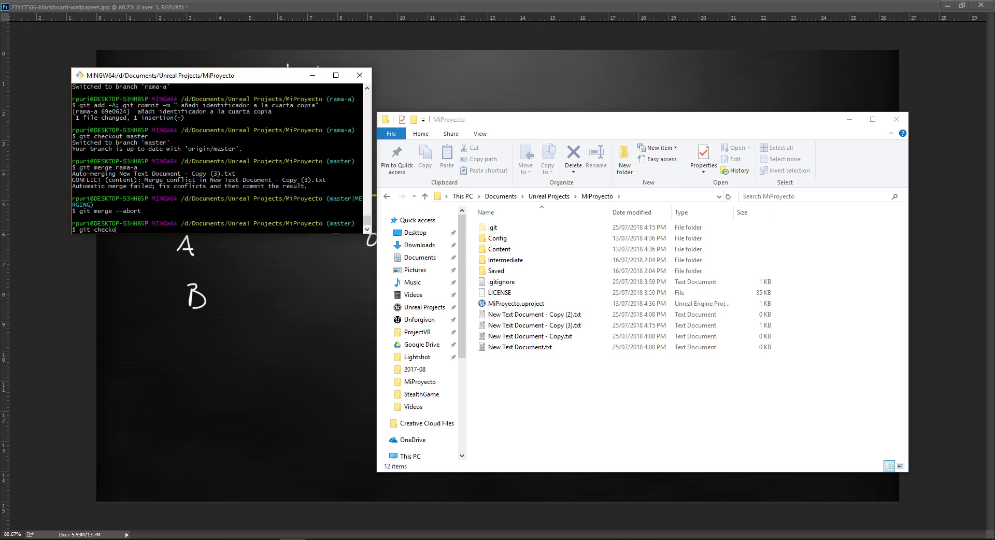
text(ut)
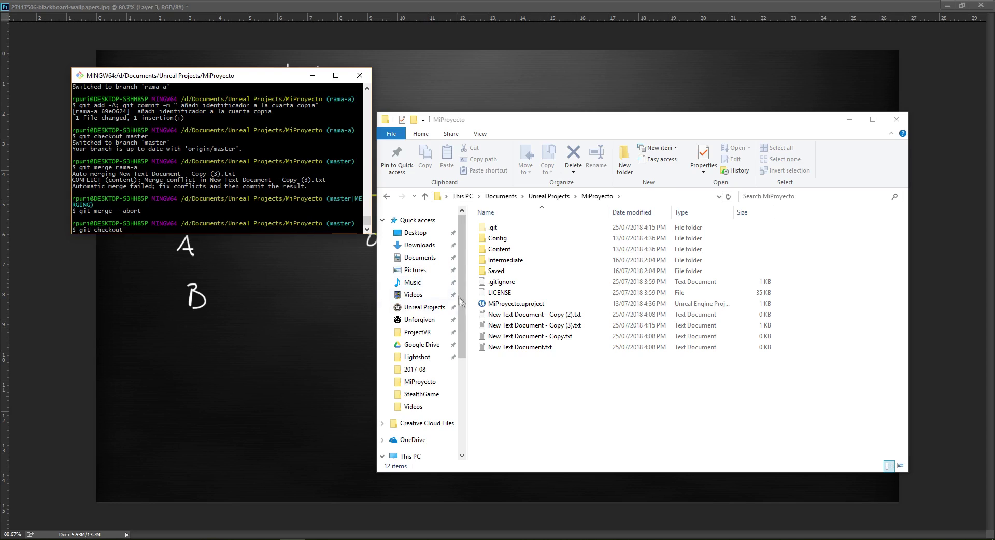
Step: Open Copy (3).txt in Notepad and confirm it reads 'Copia numero 3'
double_click(523, 325)
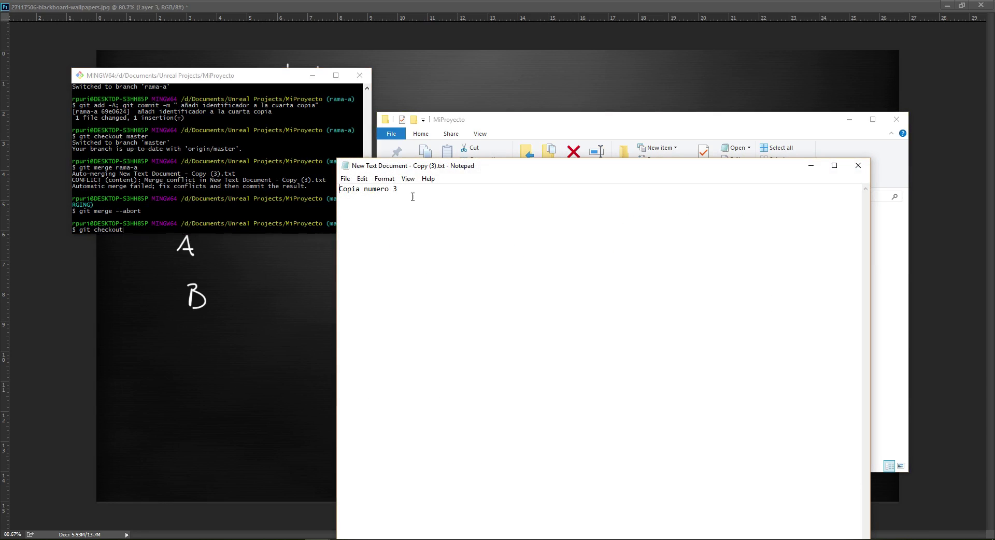
drag(418, 191, 340, 184)
click(398, 189)
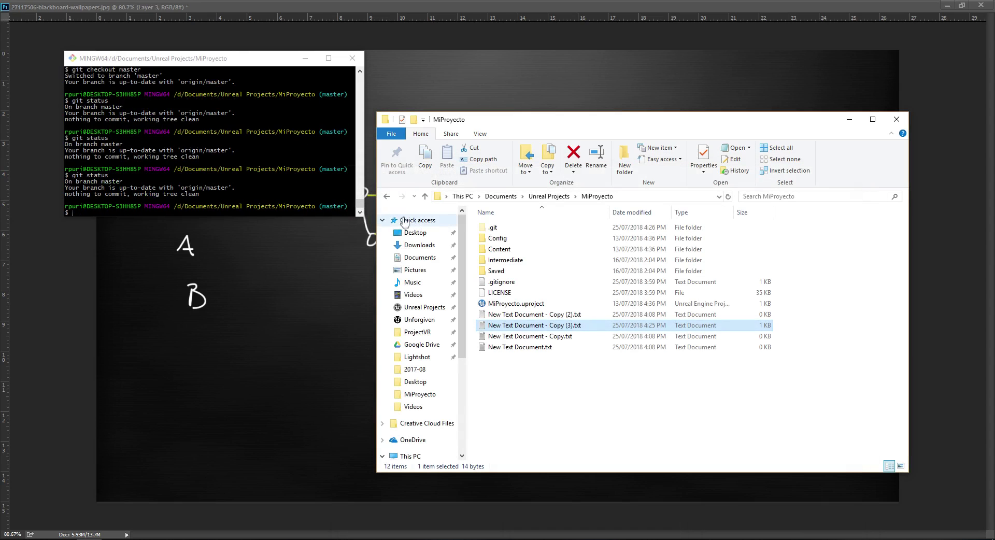
Step: Re-run git merge rama-a and view Copy (3).txt's conflict markers in Notepad
click(311, 199)
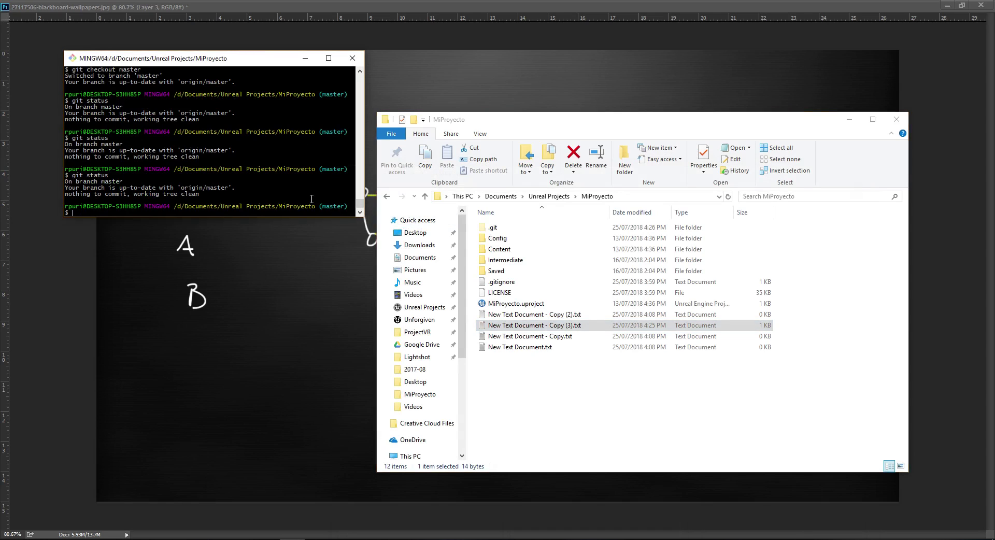
text(git m)
text(erge)
text( rama-a)
key(Return)
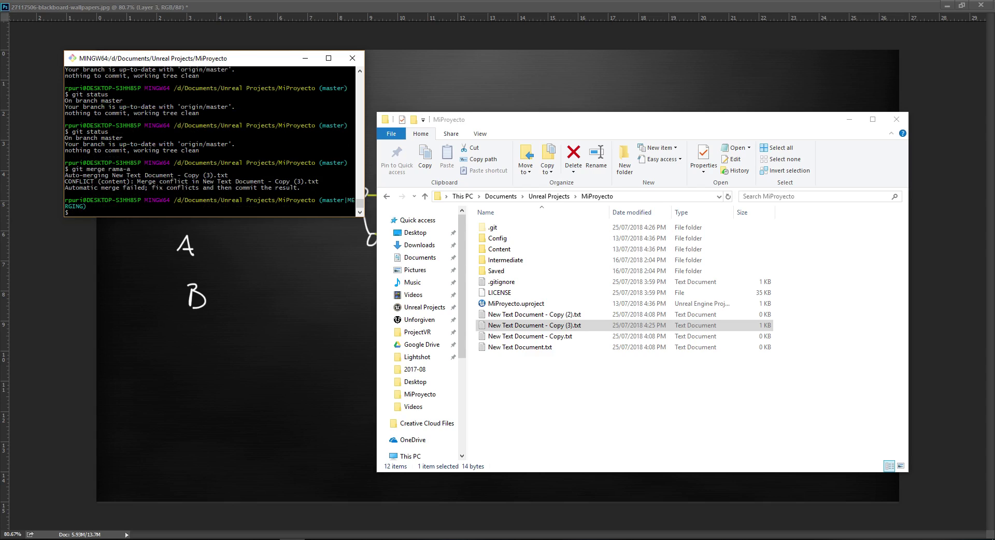
double_click(570, 325)
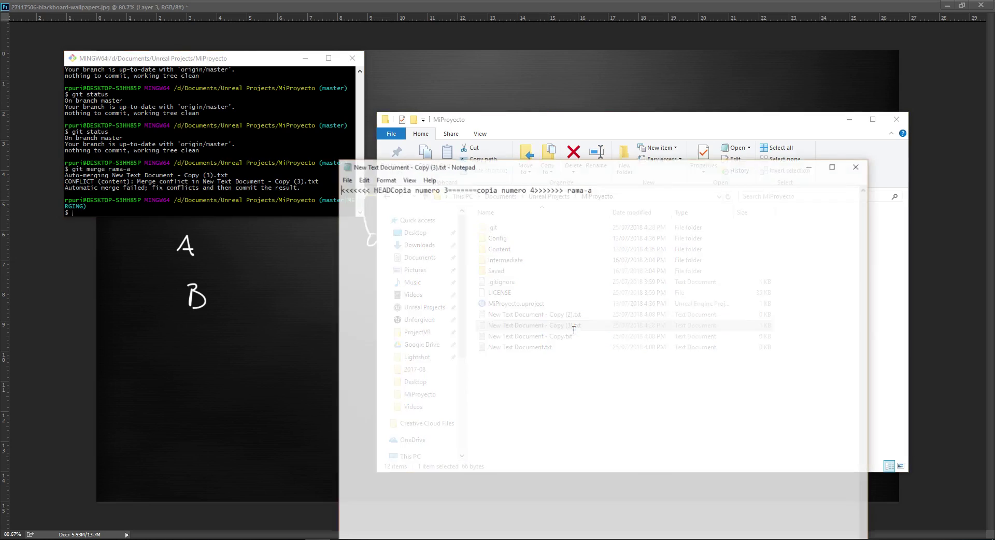
click(863, 173)
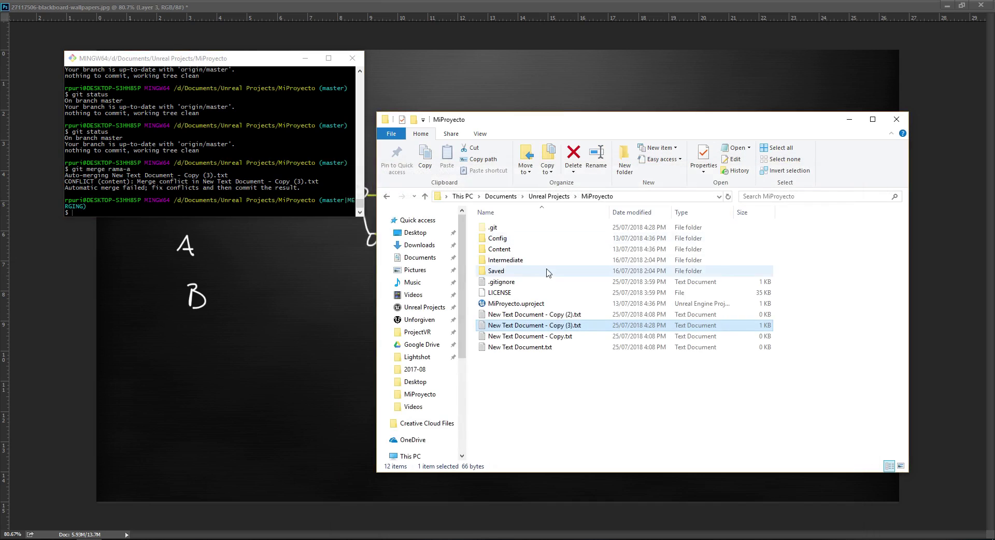
right_click(548, 325)
Step: Replace Copy (3).txt's conflict text with 'Archivo numero 4' in Notepad++ and save it
click(590, 164)
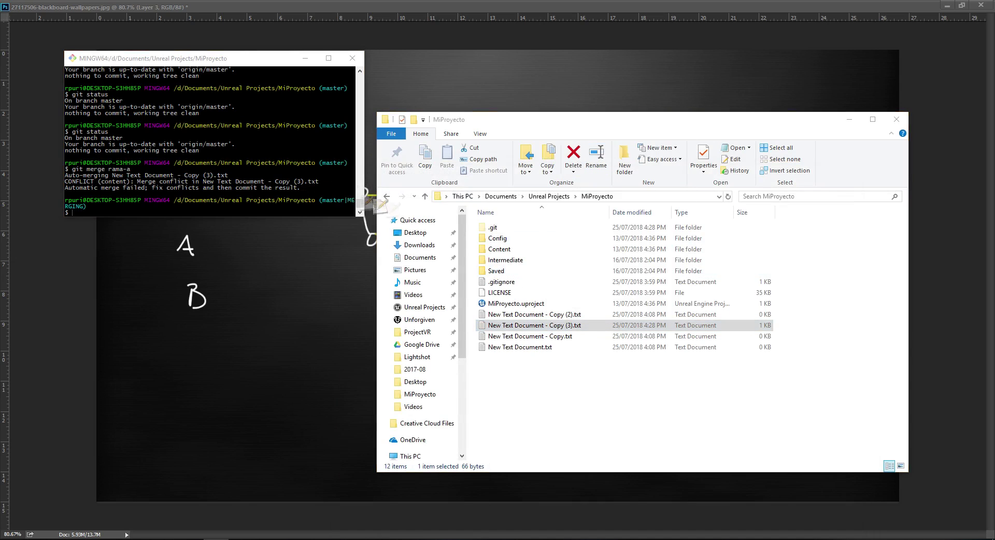
key(Return)
drag(508, 218, 458, 153)
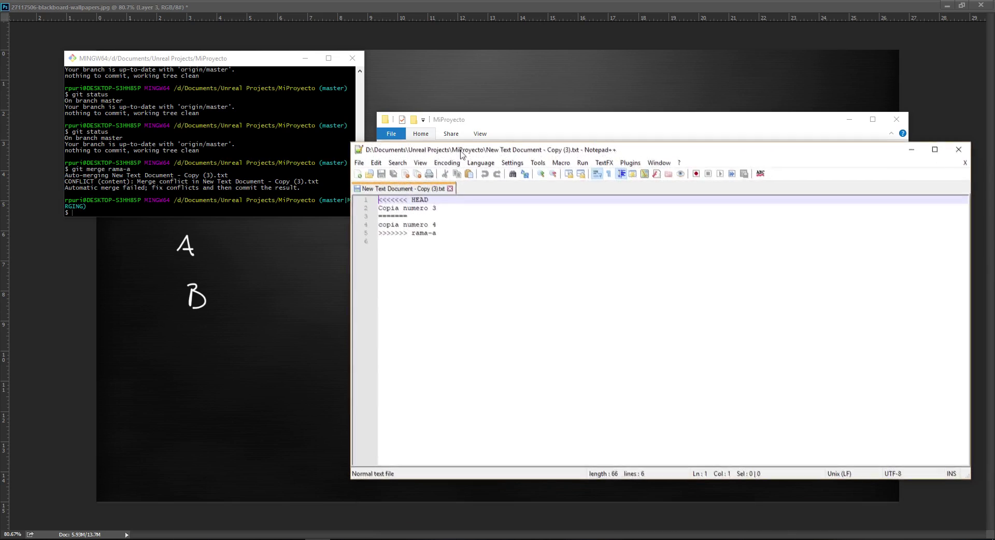
key(ctrl+a)
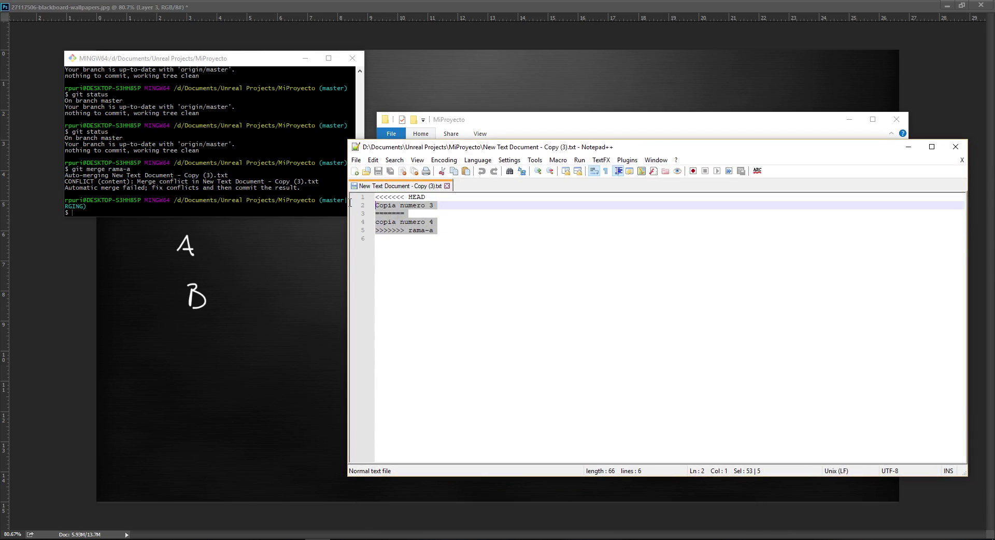
drag(495, 258, 346, 199)
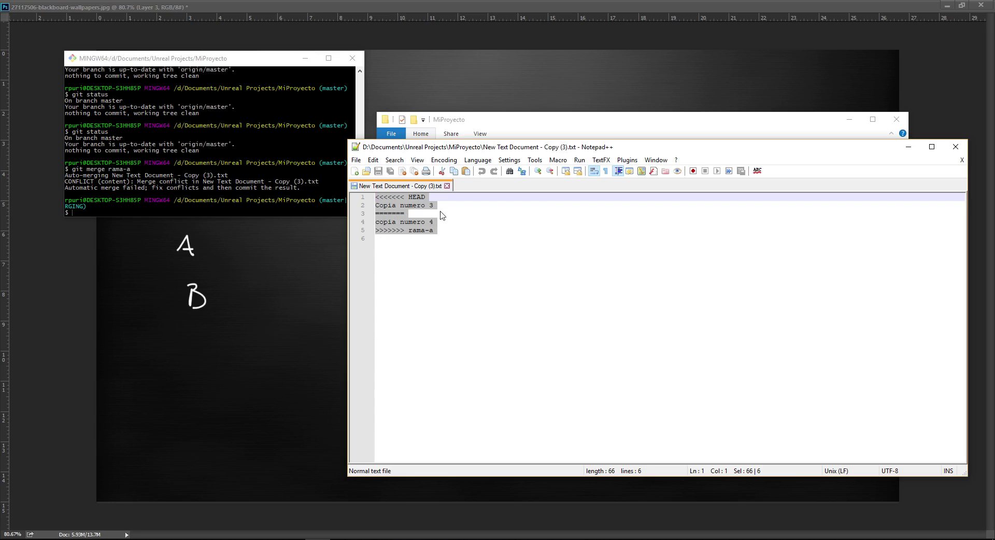
click(400, 222)
key(ctrl+a)
text(Archivo )
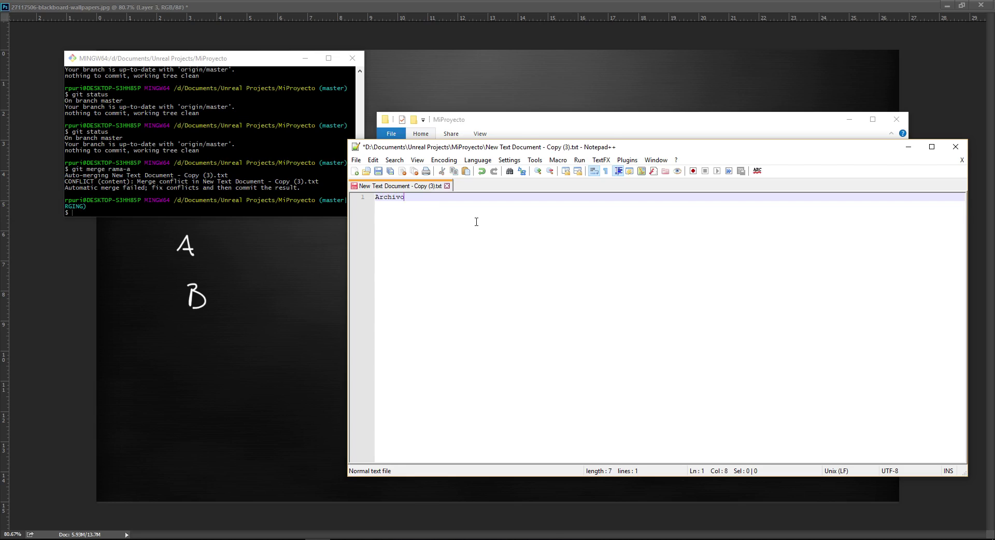
text(numero 4)
key(ctrl+s)
Step: Run git status to check the repository state
click(206, 206)
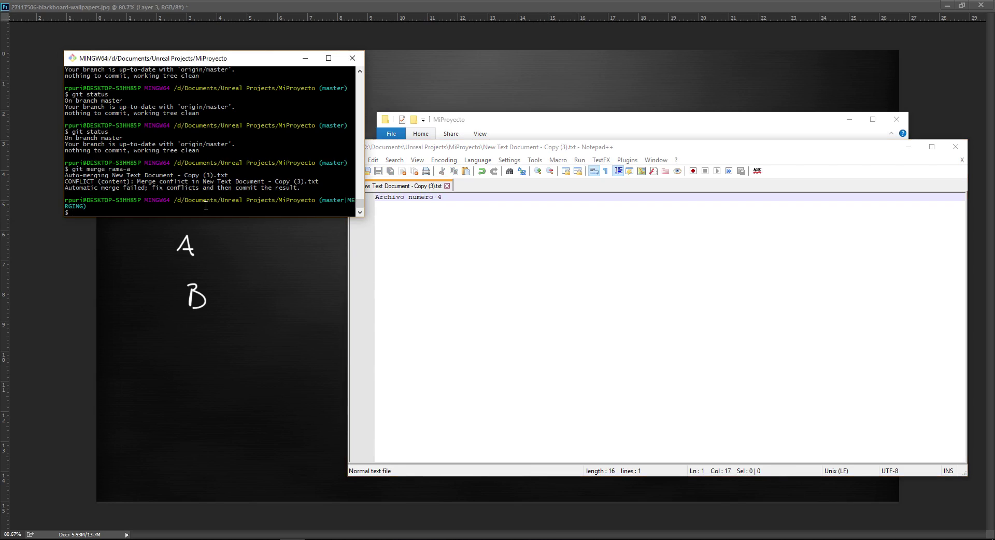
text(git status)
key(Return)
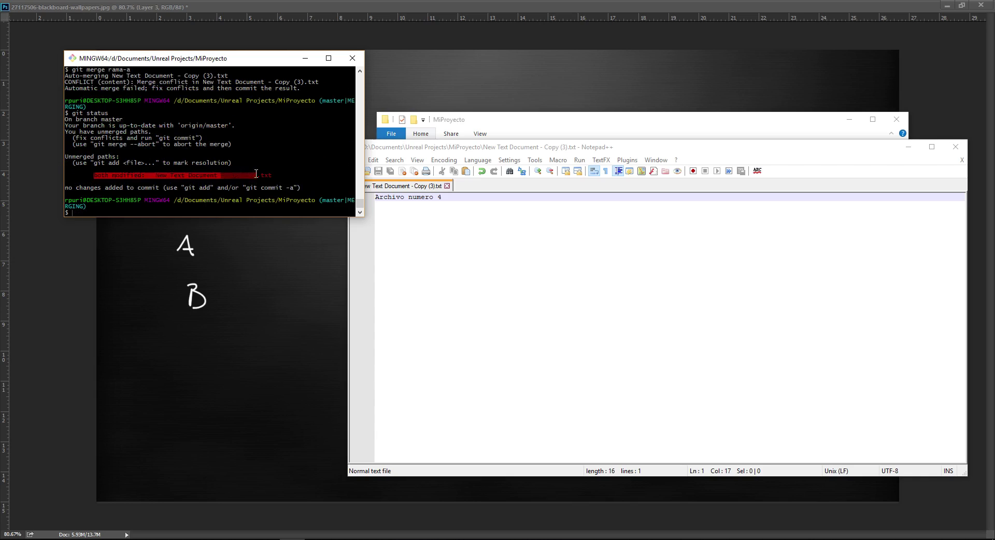
Step: Copy the Copy (3).txt file name from the status output into a git add command
click(360, 224)
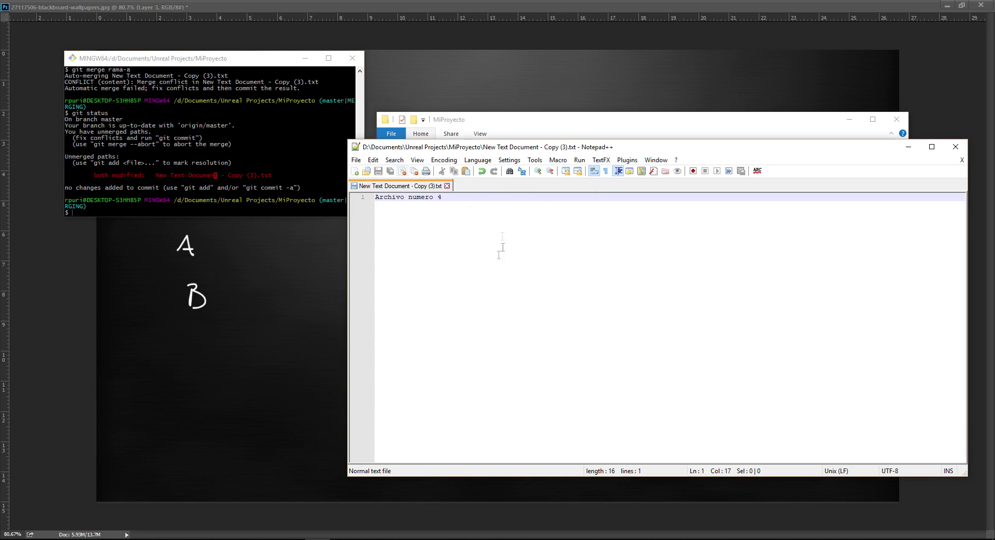
click(217, 171)
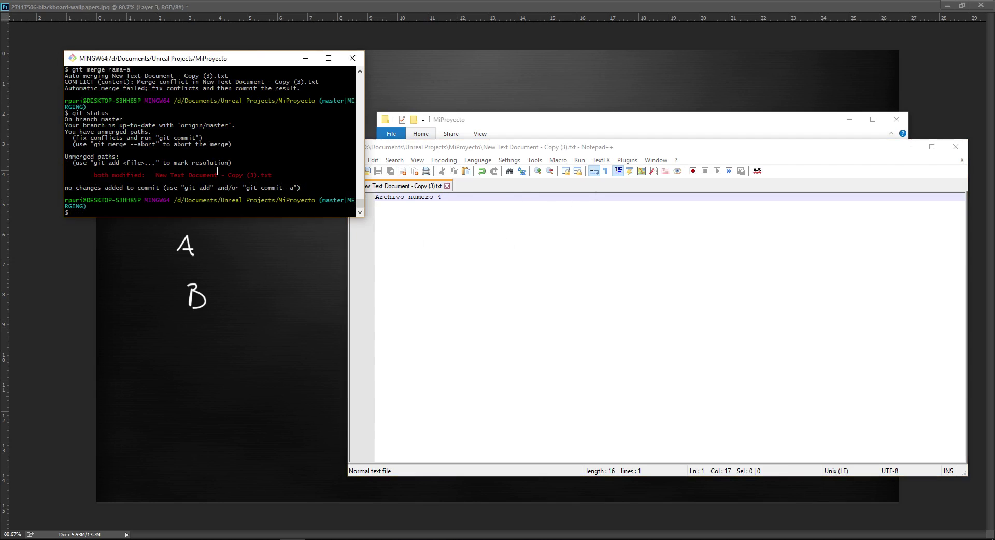
text(git a)
drag(275, 175, 158, 174)
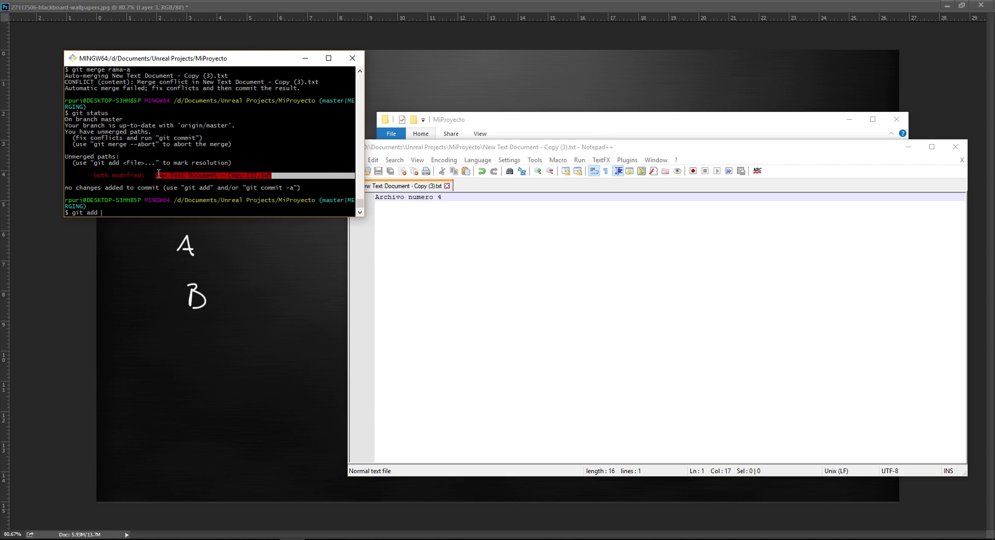
right_click(165, 174)
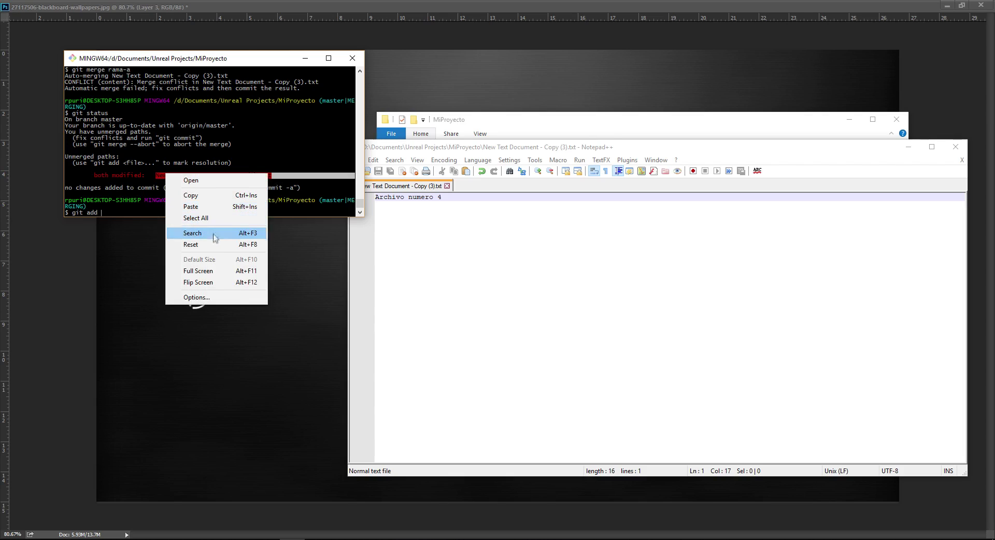
click(194, 195)
right_click(156, 210)
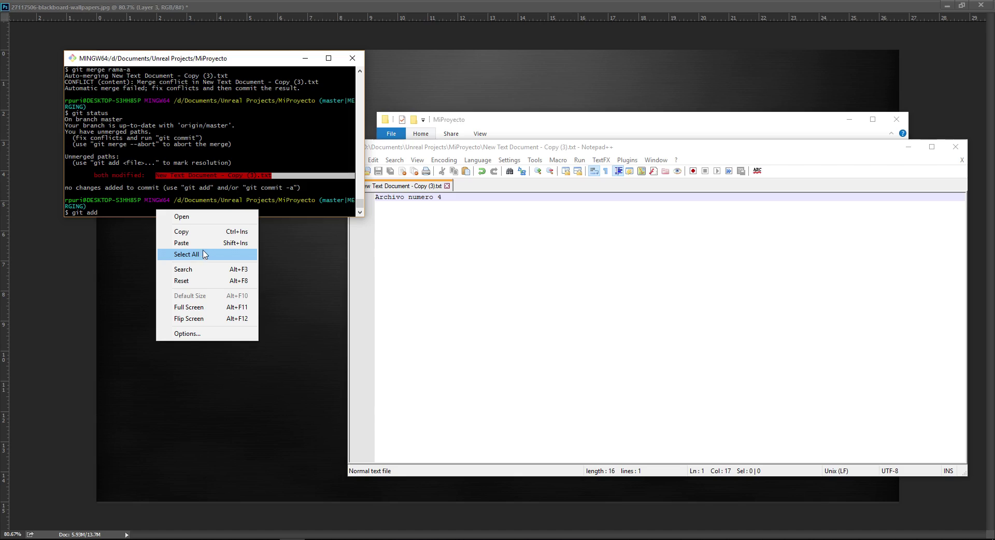
click(200, 243)
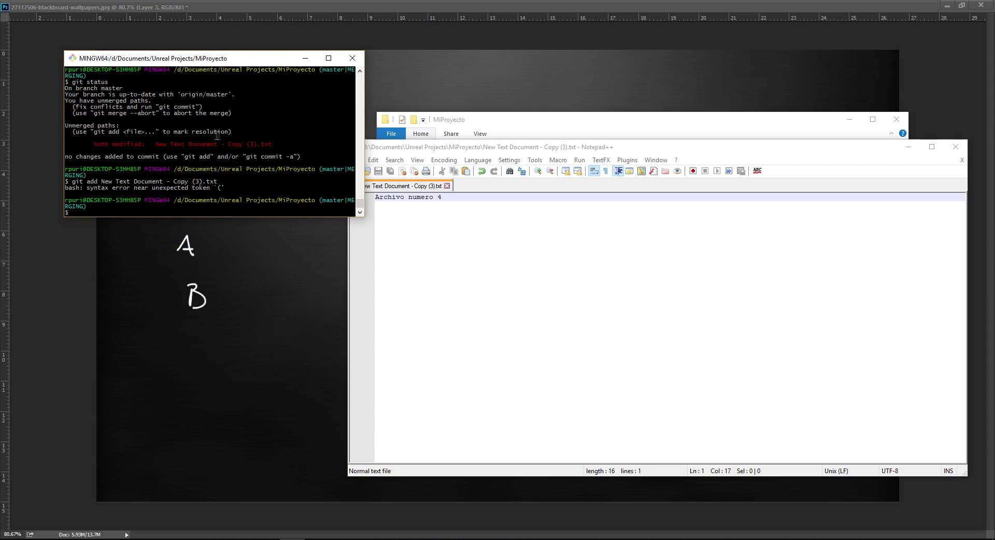
double_click(176, 144)
click(116, 212)
Step: Stage all changes with git add -A, confirm via git status, and widen the terminal
key(Up)
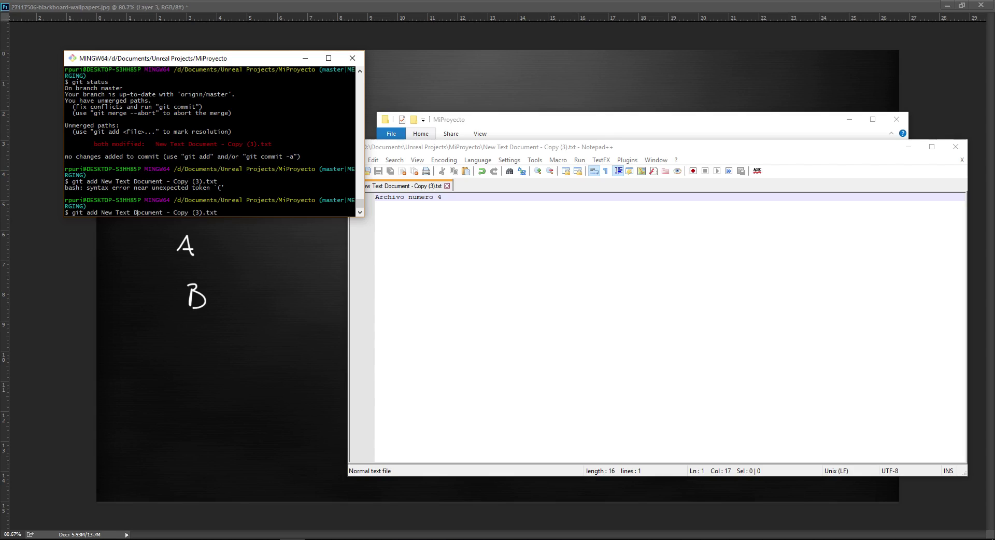
text(\)
key(BackSpace)
key(BackSpace)
key(BackSpace)
key(BackSpace)
key(BackSpace)
key(BackSpace)
key(Return)
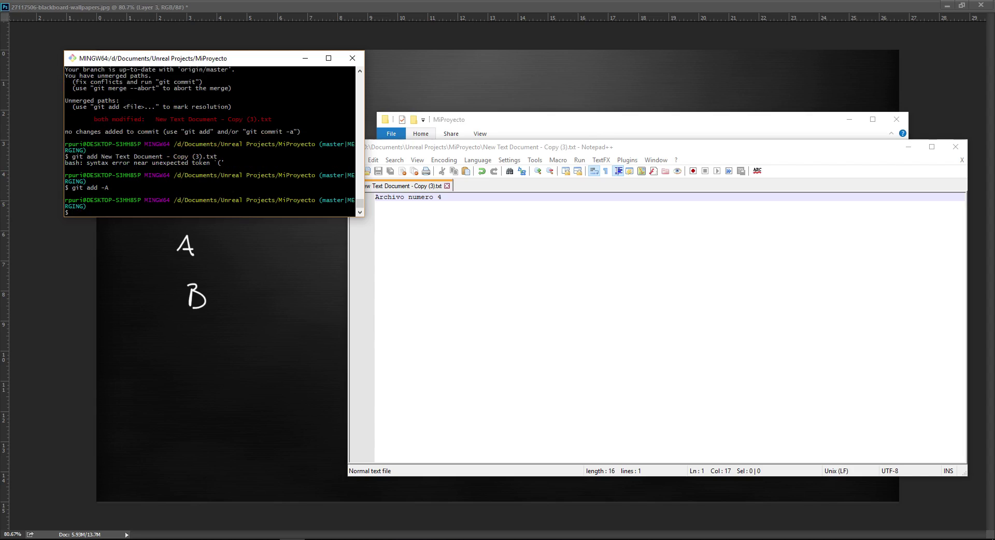
text(git status)
key(Return)
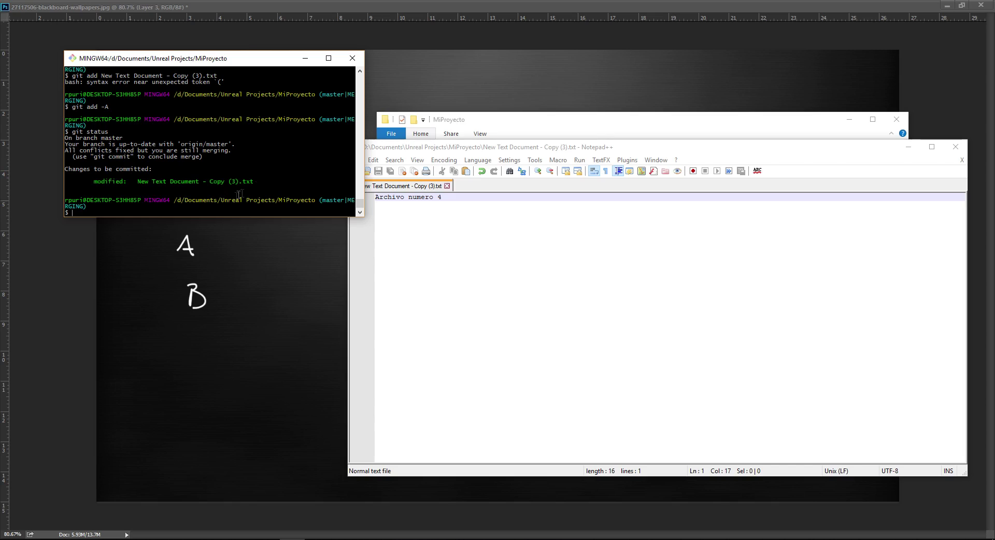
drag(355, 181, 127, 181)
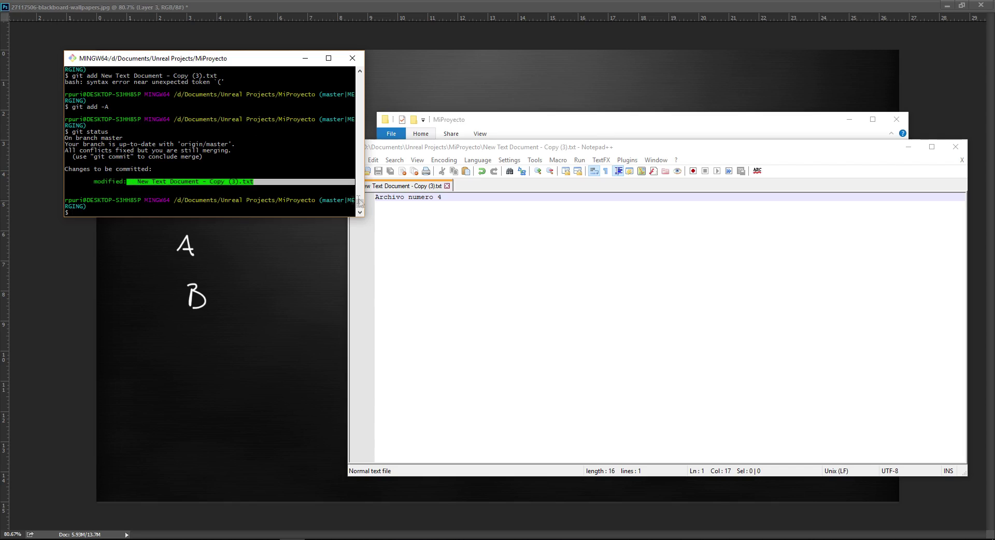
drag(363, 183, 396, 183)
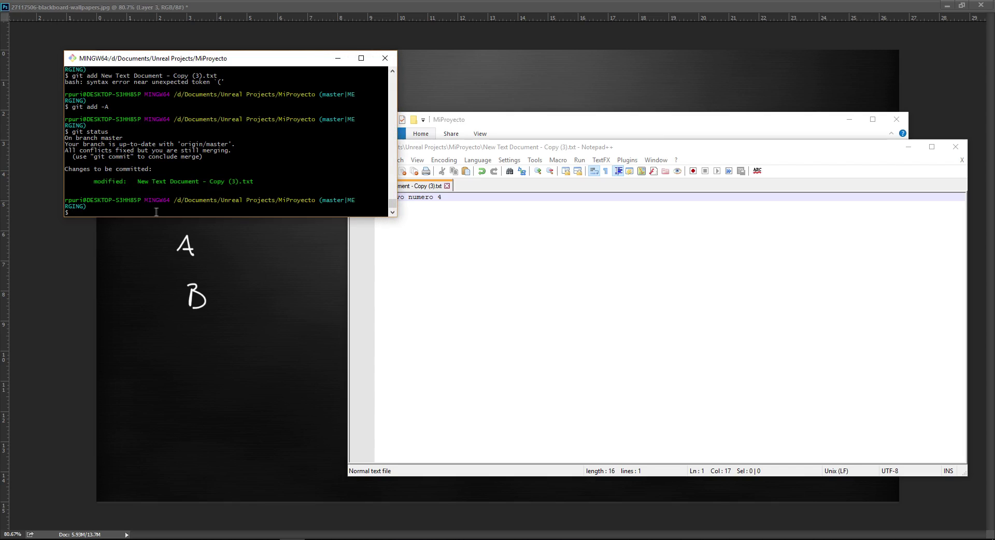
Step: Commit with message 'resolucion de conflicto en archivo Copy (3)' and re-check git status
text(goit)
text(it)
text( commit -m ")
text(resol)
text(ucion de con)
text(flicto en arc)
text(hivo Copy (3)")
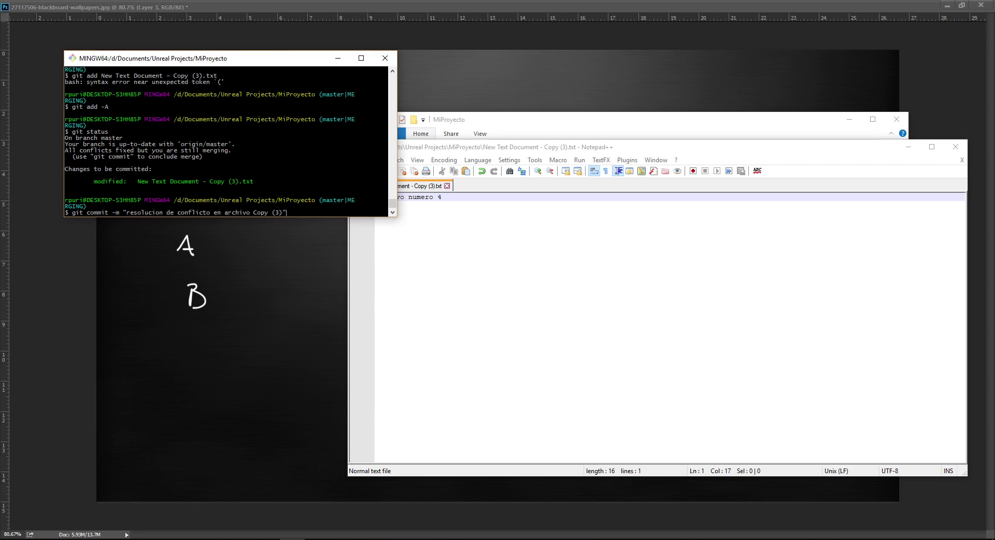
key(Return)
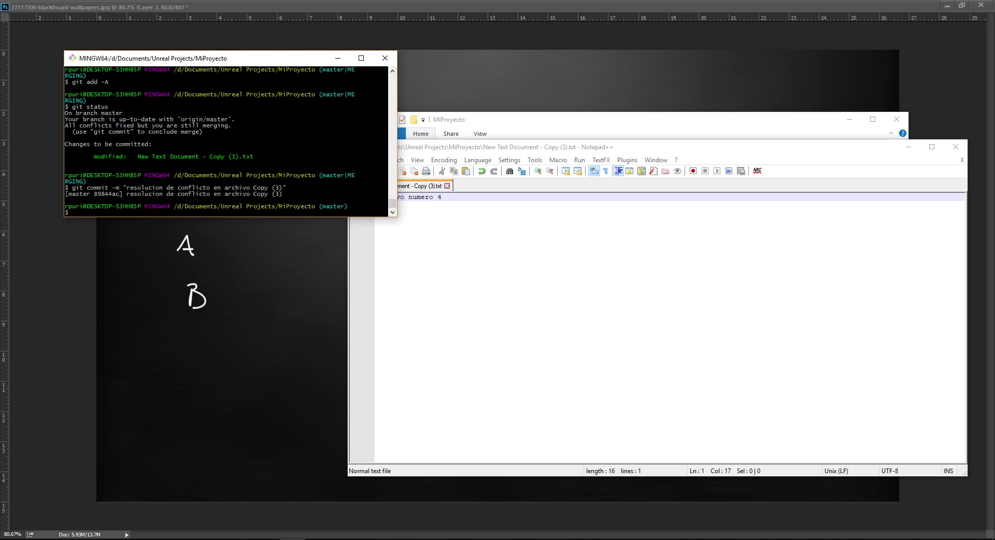
drag(319, 208, 347, 207)
text(fi)
key(BackSpace)
key(BackSpace)
text(git status)
key(Return)
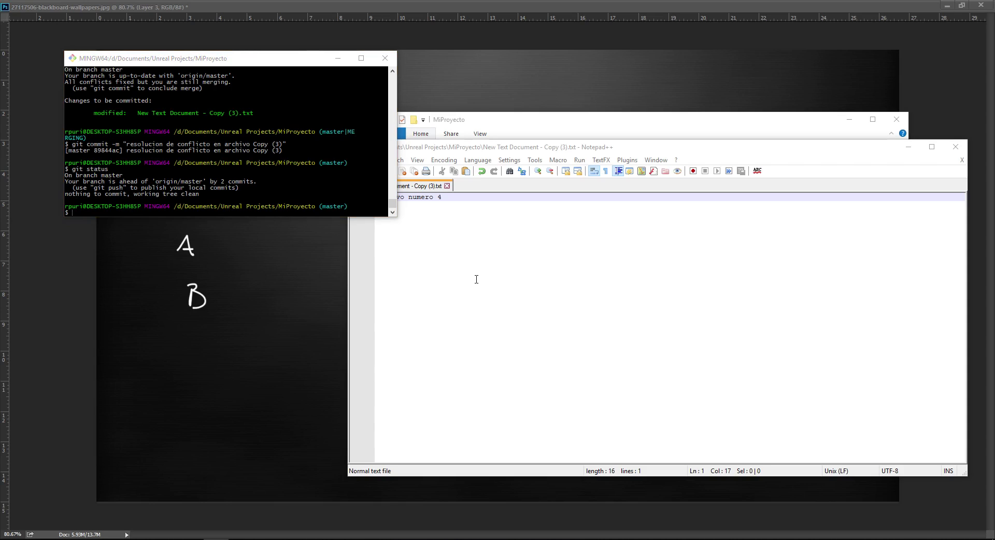
Step: Sort the project files by name, then view LICENSE in Notepad++ and close it
mouse_move(516, 152)
mouse_down()
mouse_move(476, 234)
mouse_move(426, 267)
mouse_up()
click(516, 212)
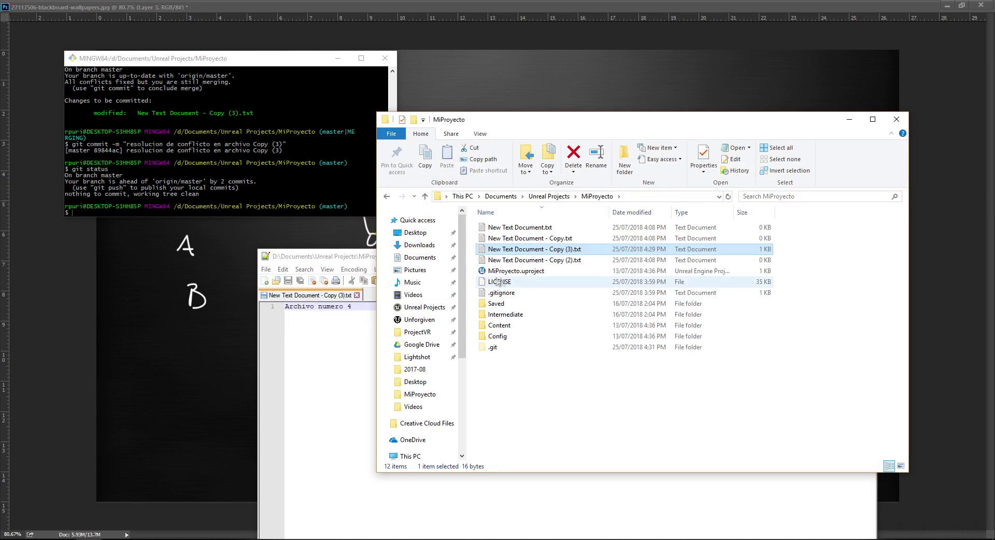
click(517, 213)
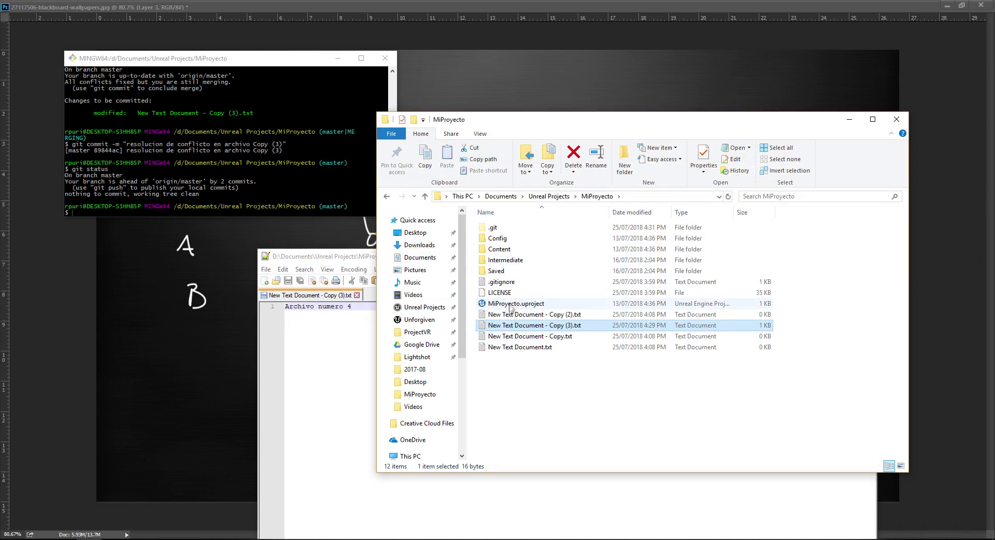
click(498, 292)
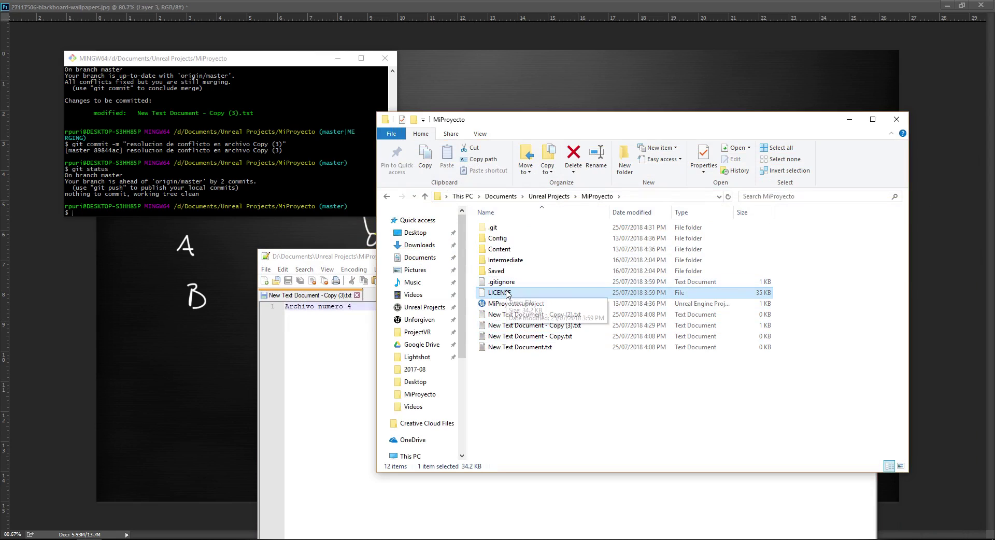
right_click(508, 293)
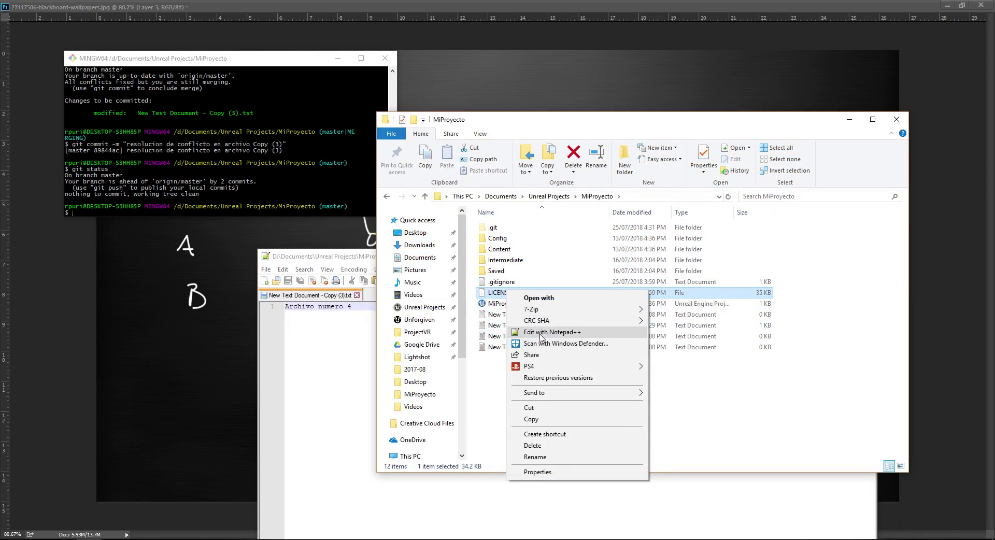
click(541, 332)
drag(417, 256, 401, 225)
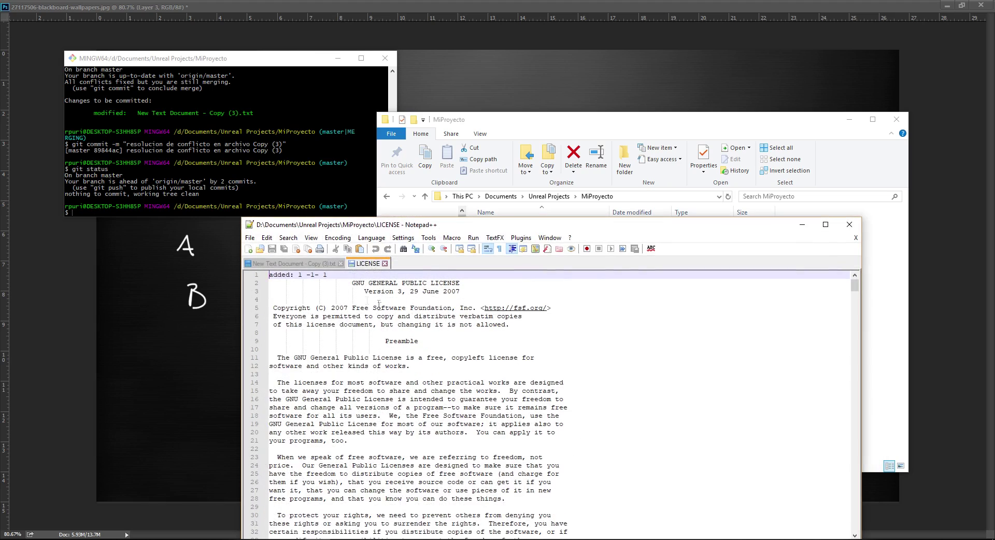
drag(402, 342, 393, 429)
scroll(386, 311, down, 5)
scroll(380, 273, down, 7)
click(384, 263)
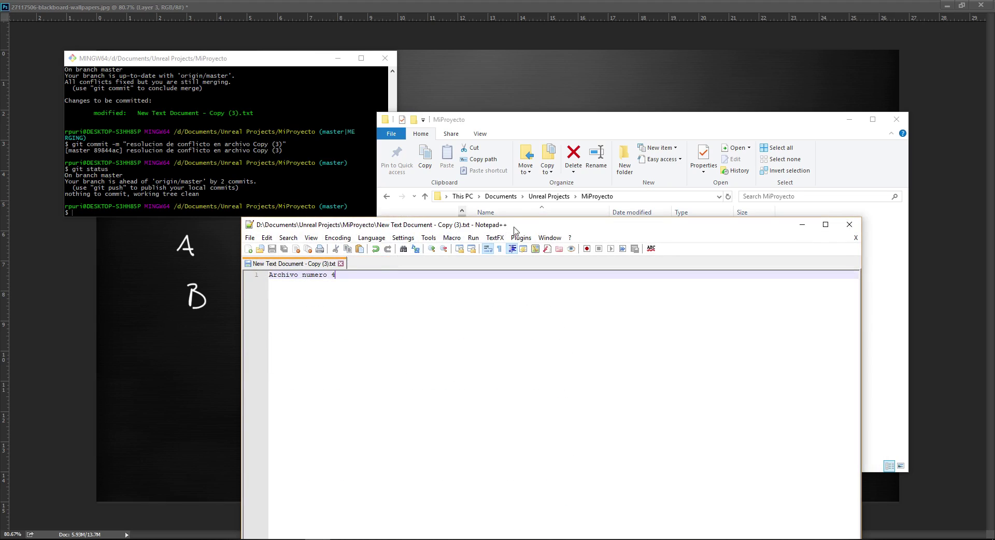
Step: View MiProyecto.uproject in Notepad++, close it, and enter the Content folder
click(873, 277)
click(874, 277)
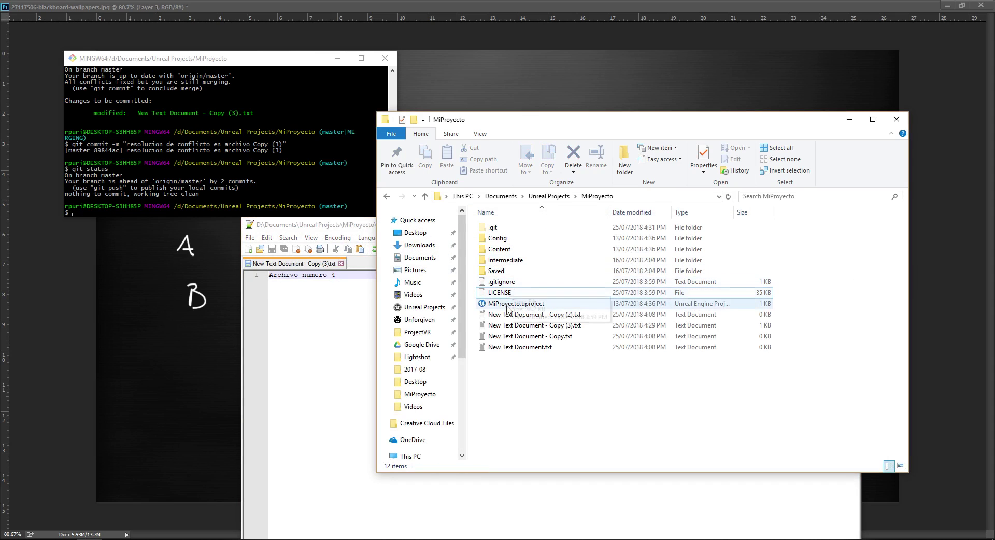
right_click(524, 306)
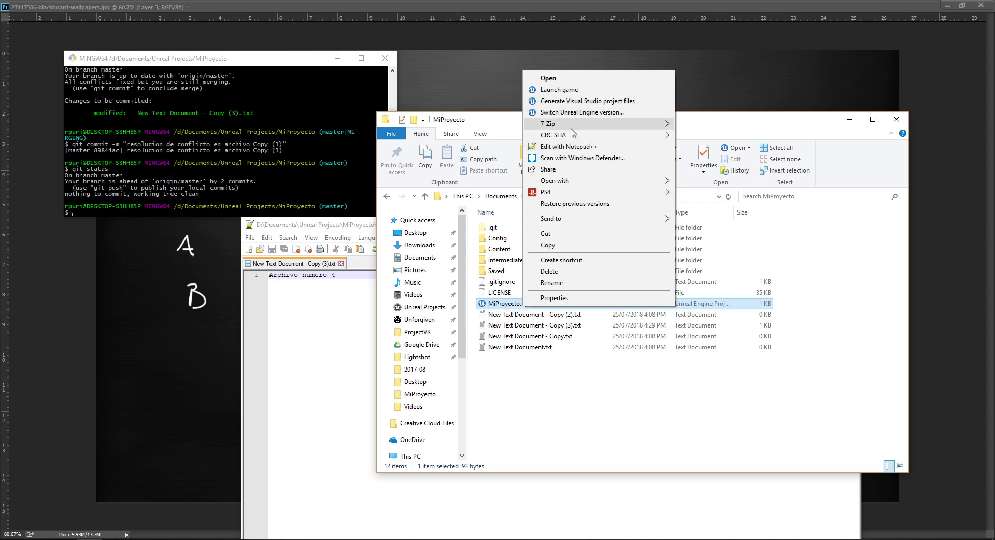
click(569, 146)
drag(351, 326, 286, 283)
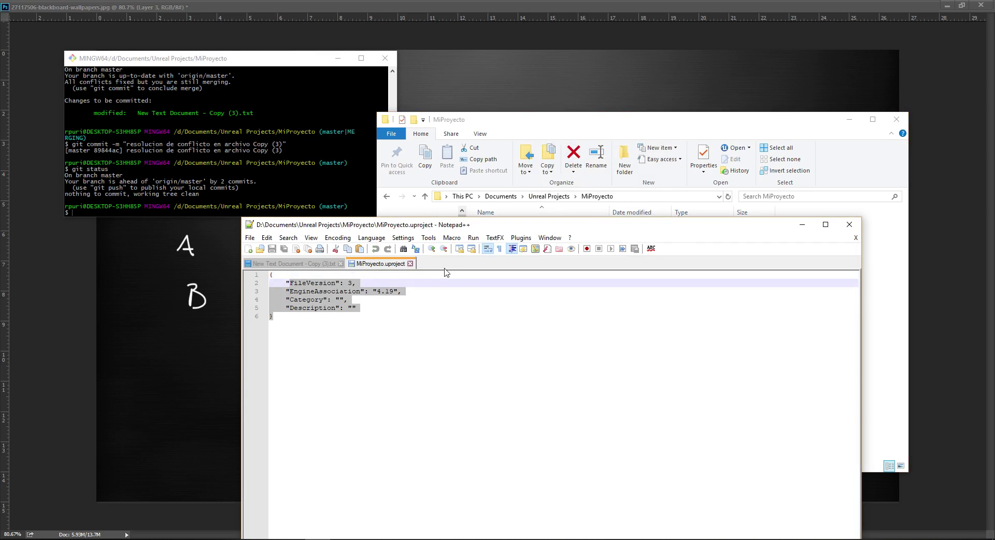
click(412, 265)
click(871, 284)
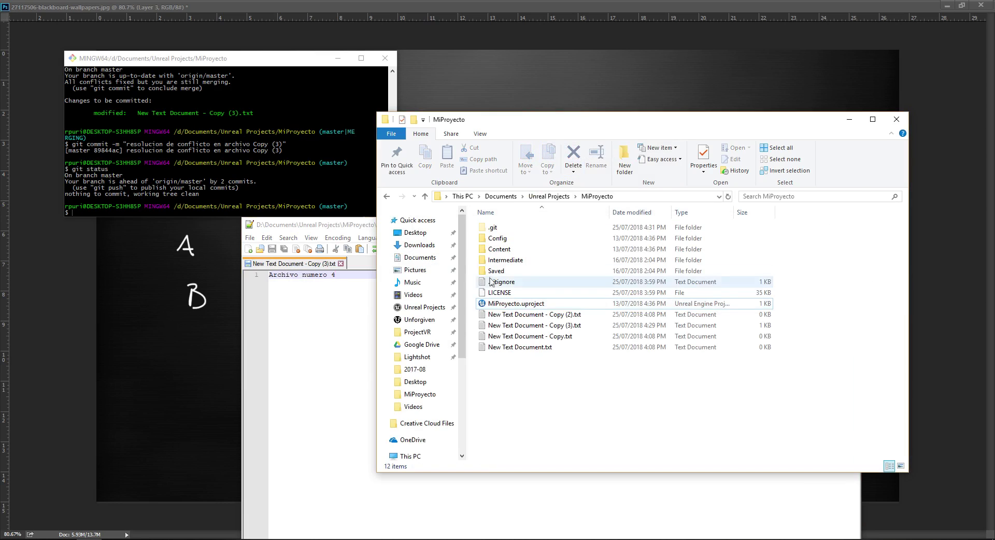
double_click(498, 249)
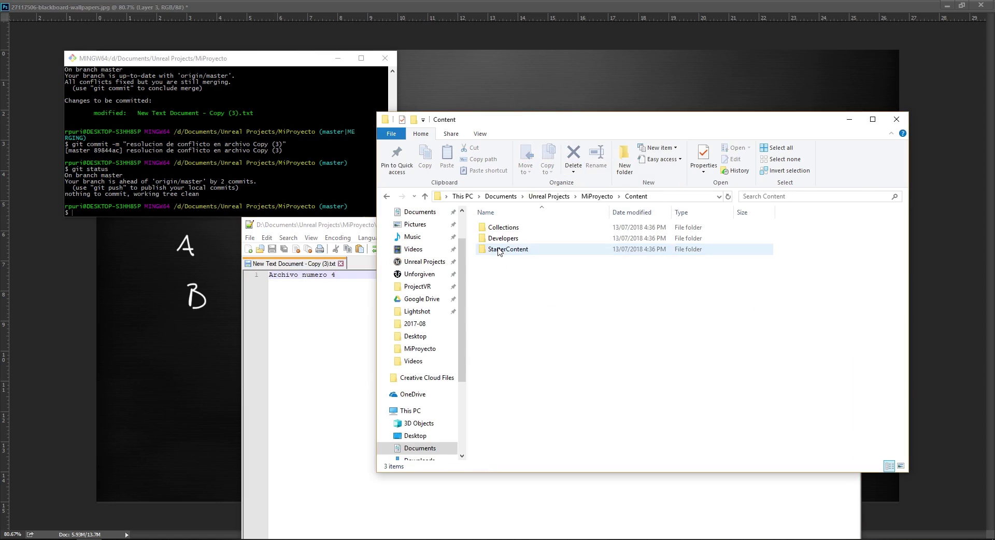
Step: Go to StarterContent\Audio and open Collapse_Cue.uasset in Notepad++
double_click(526, 249)
click(514, 240)
double_click(496, 238)
right_click(506, 232)
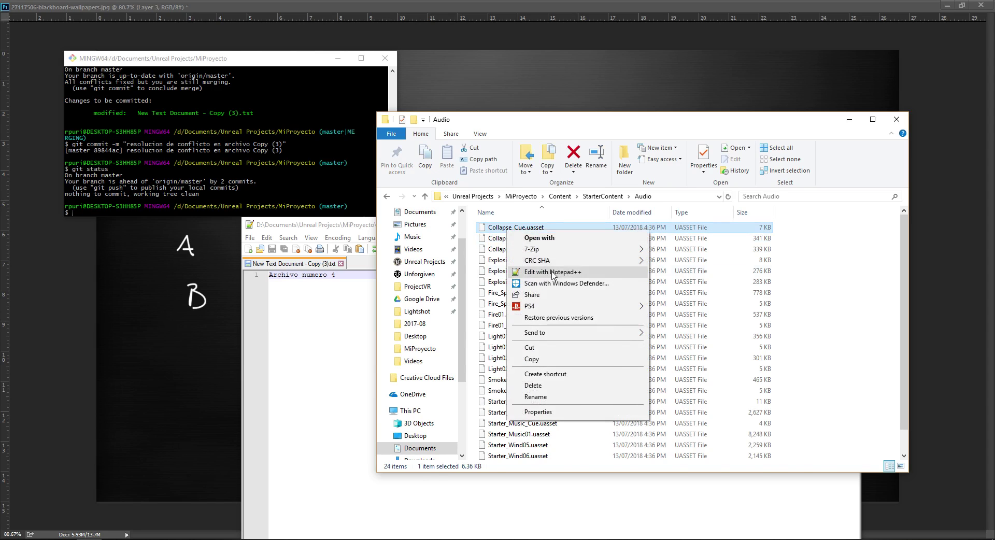
click(552, 272)
Step: Scroll through Collapse_Cue.uasset's binary content, close it, and return to the Audio folder window
scroll(482, 277, down, 3)
drag(317, 300, 476, 441)
scroll(477, 441, down, 6)
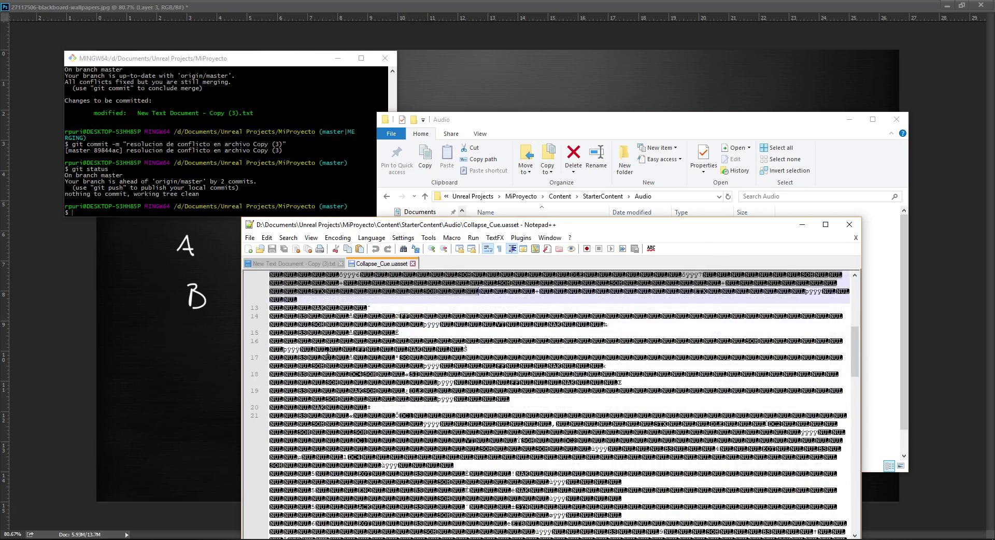
click(519, 439)
scroll(519, 440, down, 3)
scroll(519, 440, down, 3)
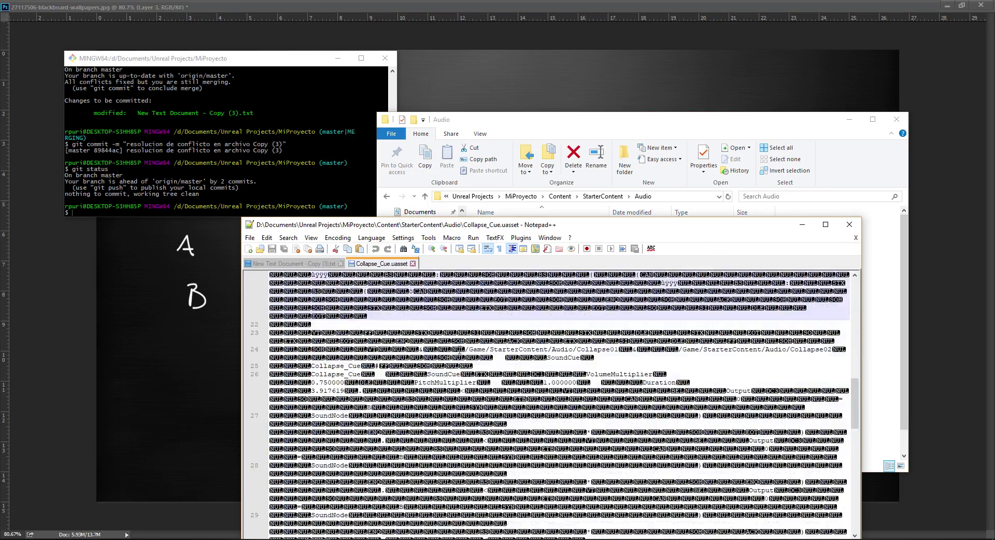
scroll(493, 394, down, 3)
scroll(458, 347, down, 3)
drag(388, 433, 443, 350)
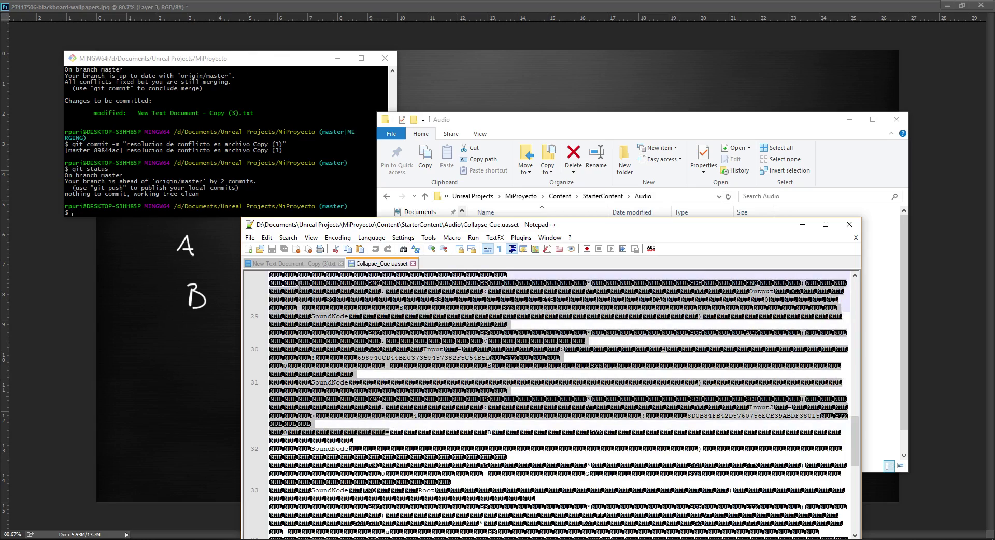
scroll(443, 350, down, 5)
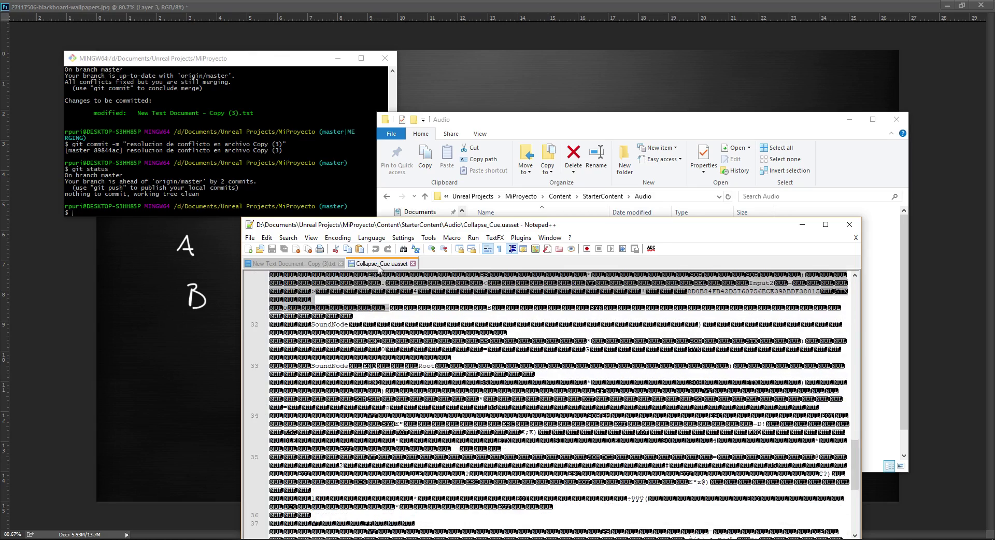
scroll(515, 337, down, 5)
scroll(526, 359, down, 4)
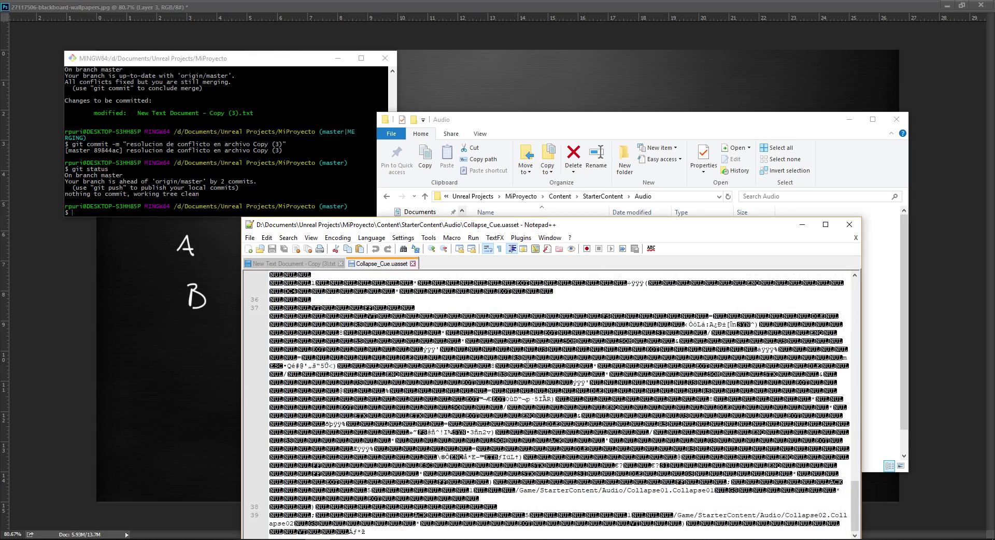
scroll(409, 411, up, 2)
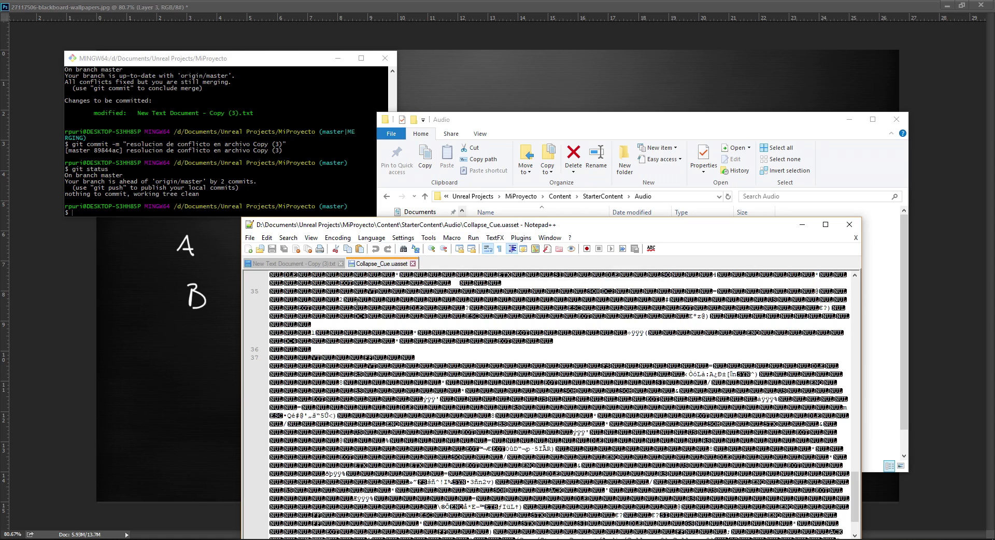
drag(505, 283, 269, 357)
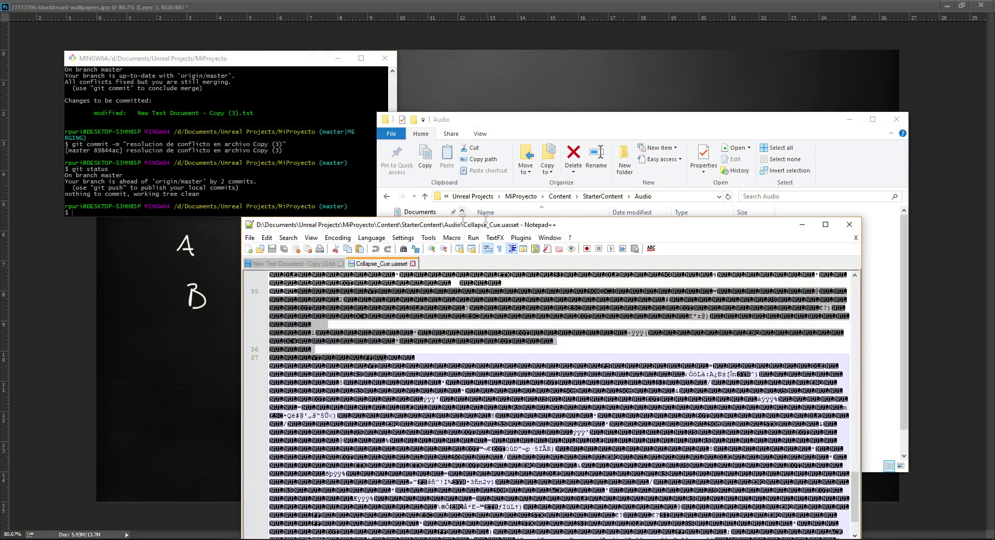
click(413, 263)
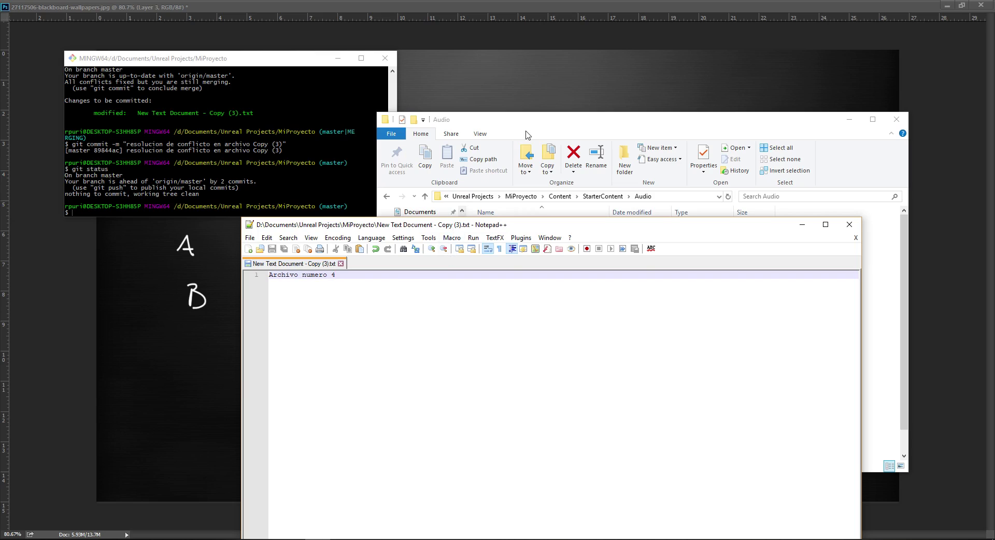
click(527, 135)
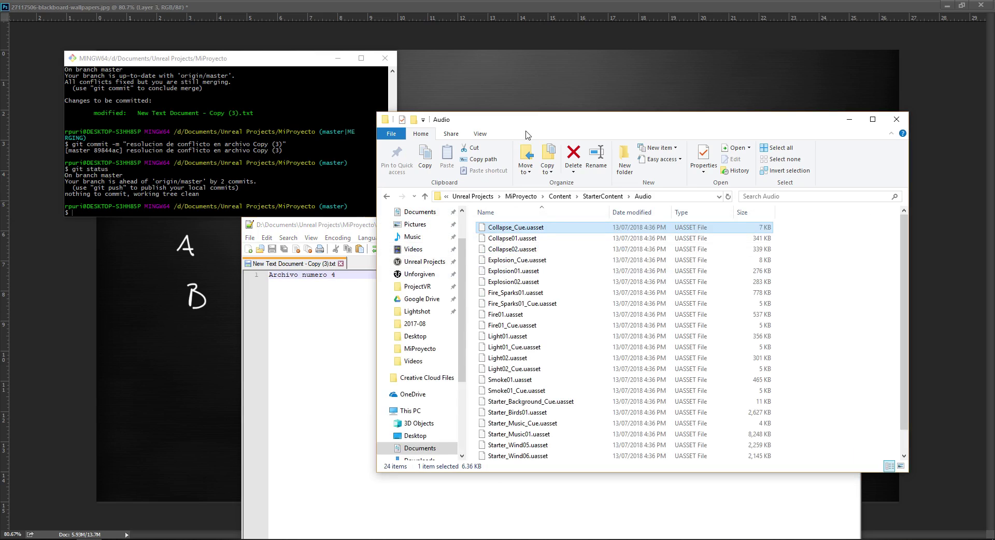
click(317, 136)
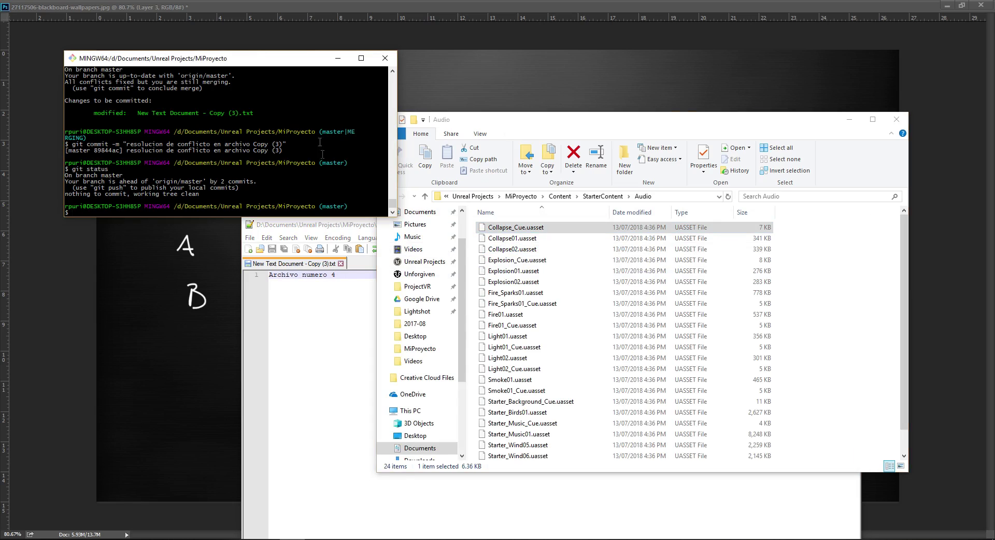
click(337, 292)
drag(356, 276, 270, 274)
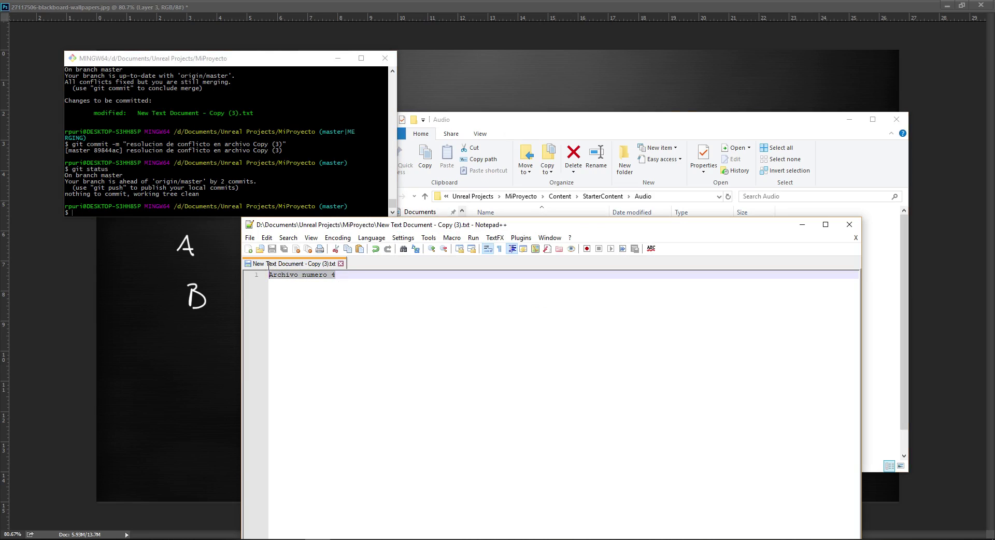
click(317, 185)
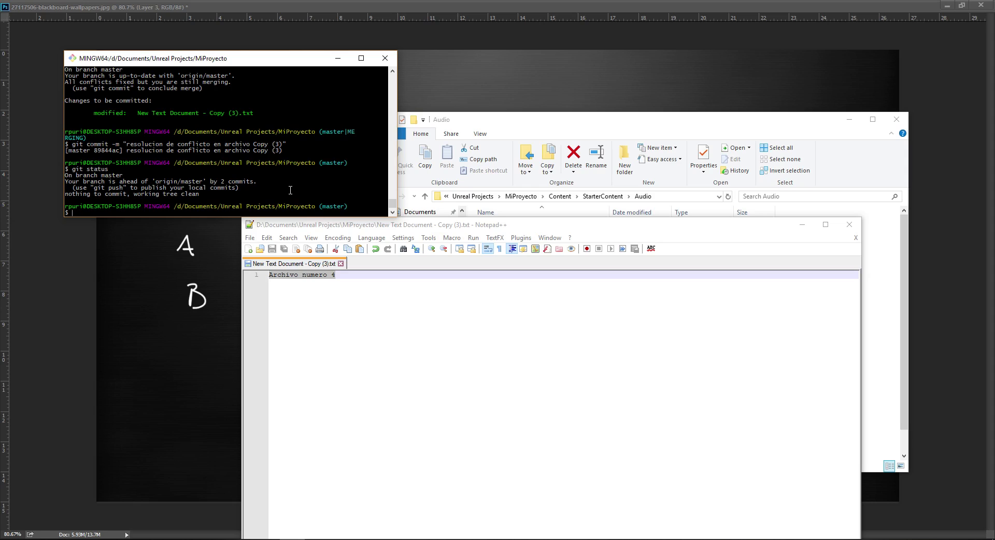
click(545, 131)
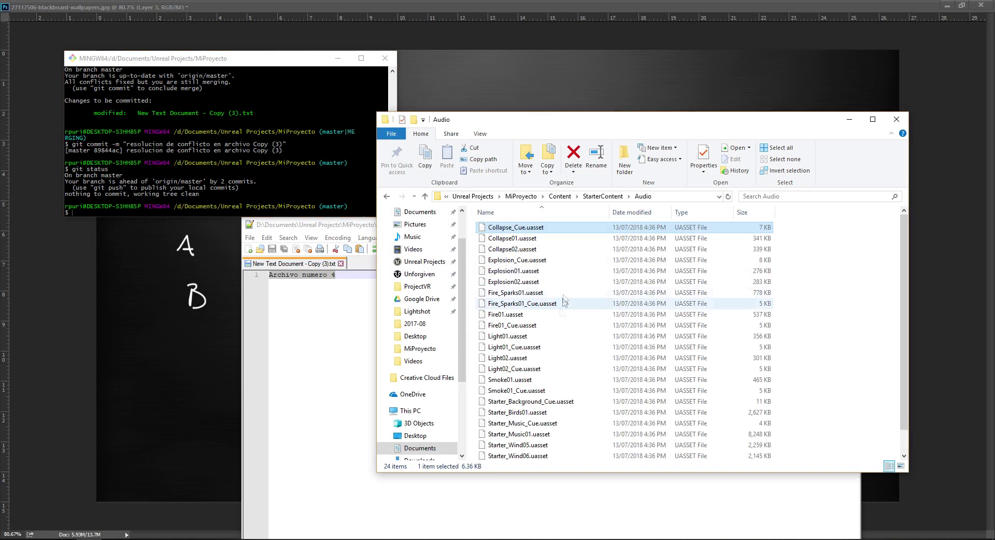
scroll(508, 292, down, 1)
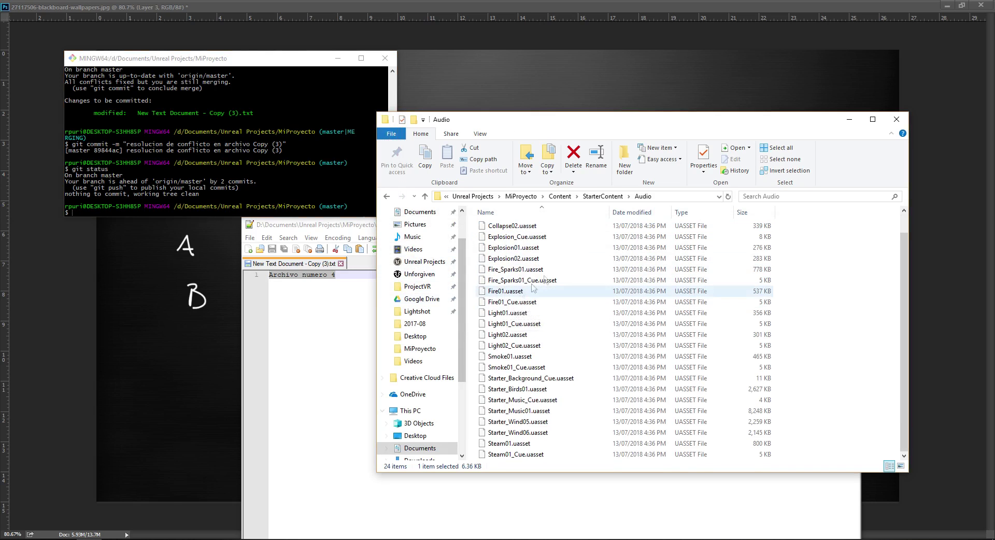
click(328, 195)
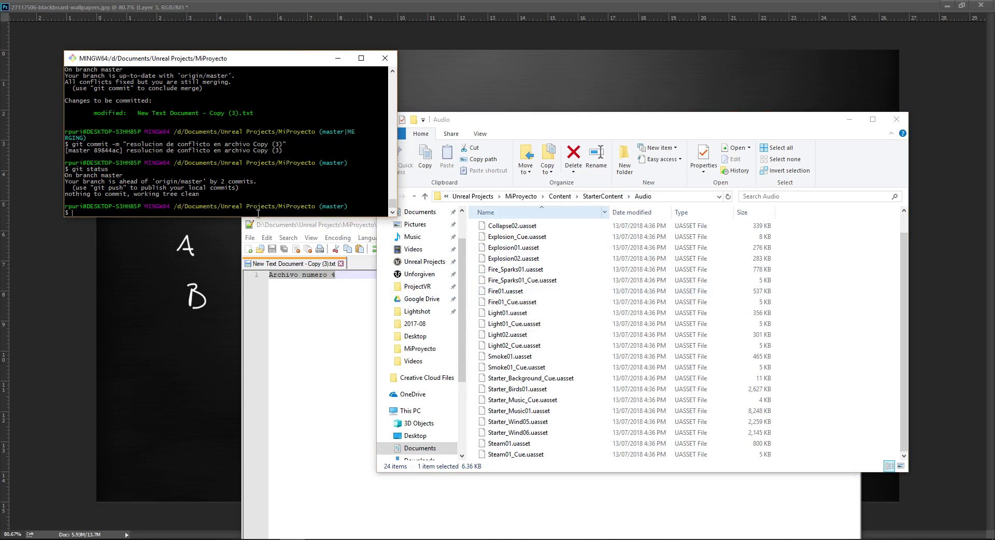
Step: Check out rama-a and fast-forward it to master with git merge master
text(git )
text(check)
text(out rama-a)
key(Return)
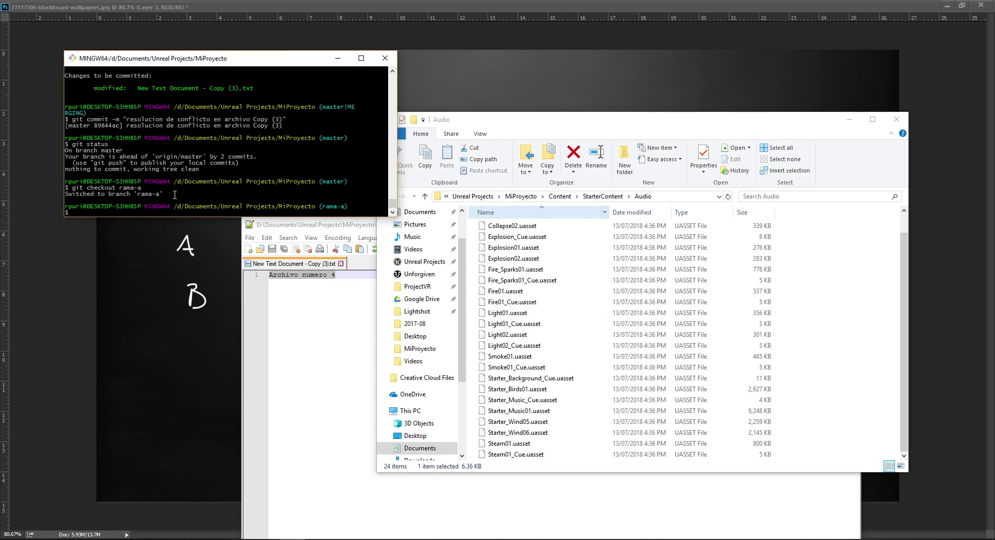
text(git )
text(merge)
text( master)
key(Return)
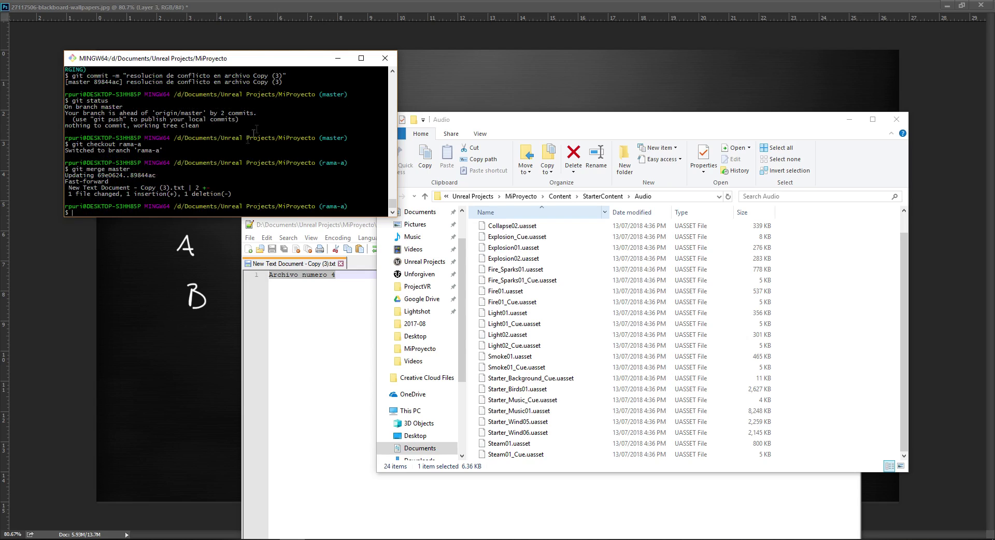
mouse_move(238, 191)
mouse_down()
mouse_move(81, 175)
mouse_move(61, 184)
mouse_move(237, 190)
mouse_up()
Step: Go to the MiProyecto folder and open Copy (3).txt in Notepad to verify it
click(560, 196)
click(549, 196)
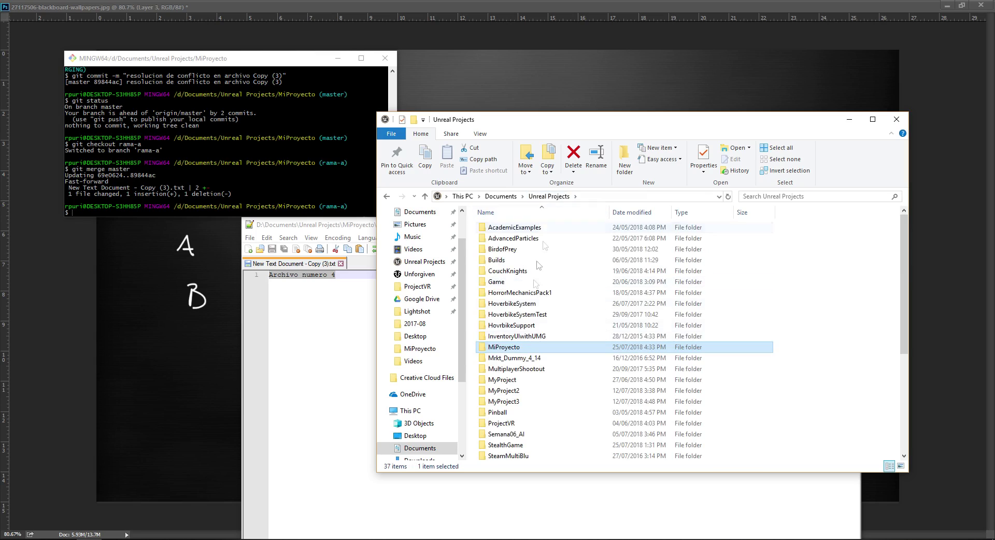
double_click(539, 347)
double_click(534, 325)
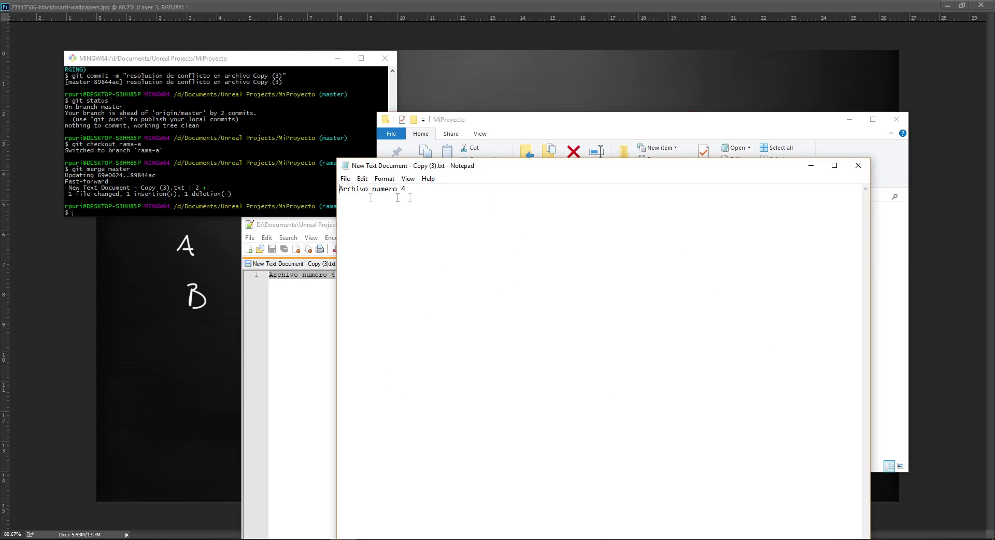
Step: Switch back to master and enter git add -A; git commit -m "nuevos cambios"
click(266, 168)
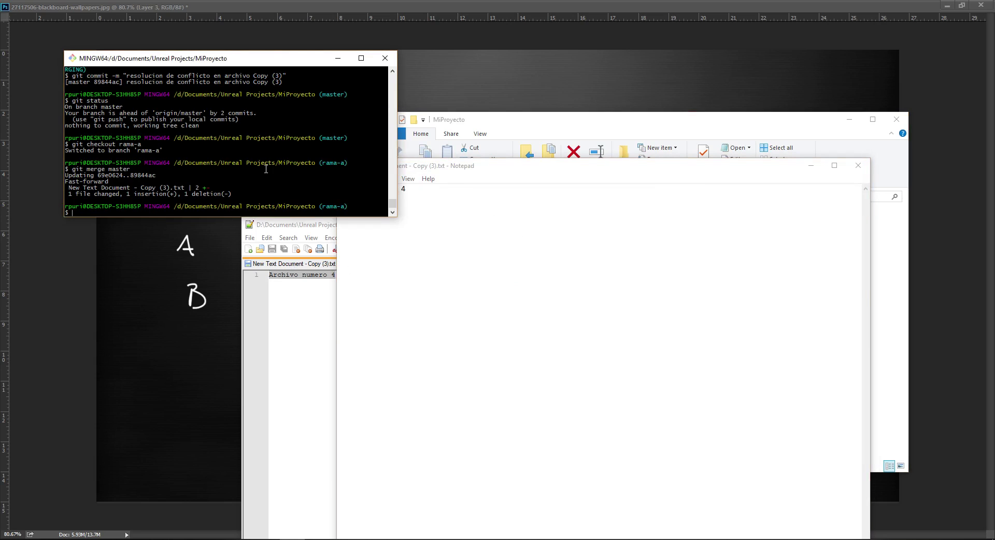
text(git checkout )
text(master)
key(Return)
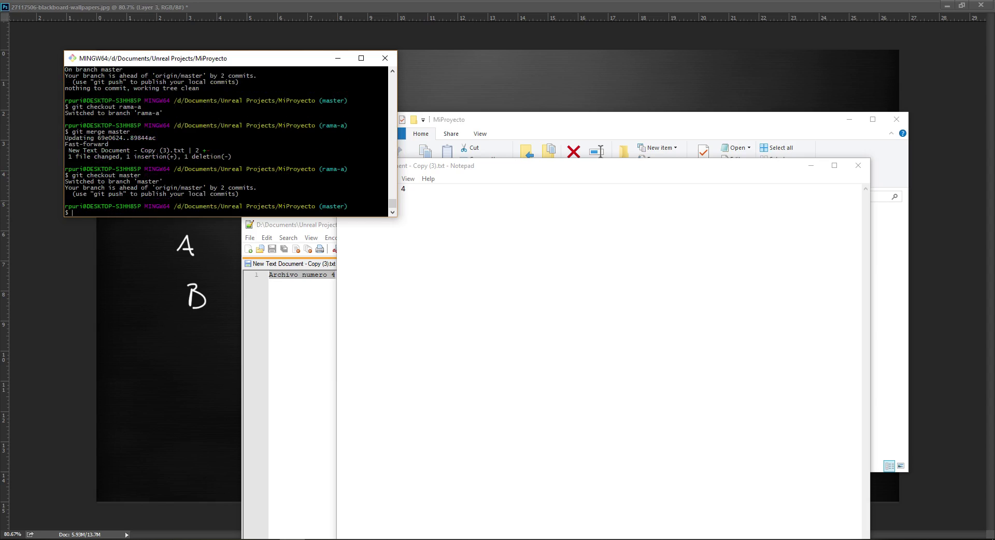
text(git checkout)
key(BackSpace)
key(BackSpace)
key(BackSpace)
text(add)
text( -A; git commit -m ")
text(nuevos cambios")
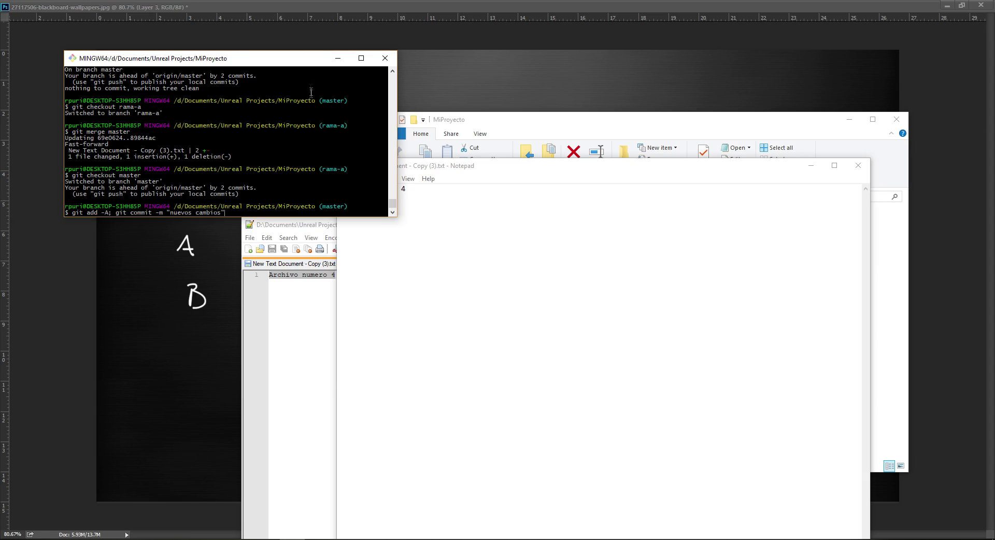
Step: Fill New Text Document.txt with a line of a's and save it
click(480, 121)
click(540, 325)
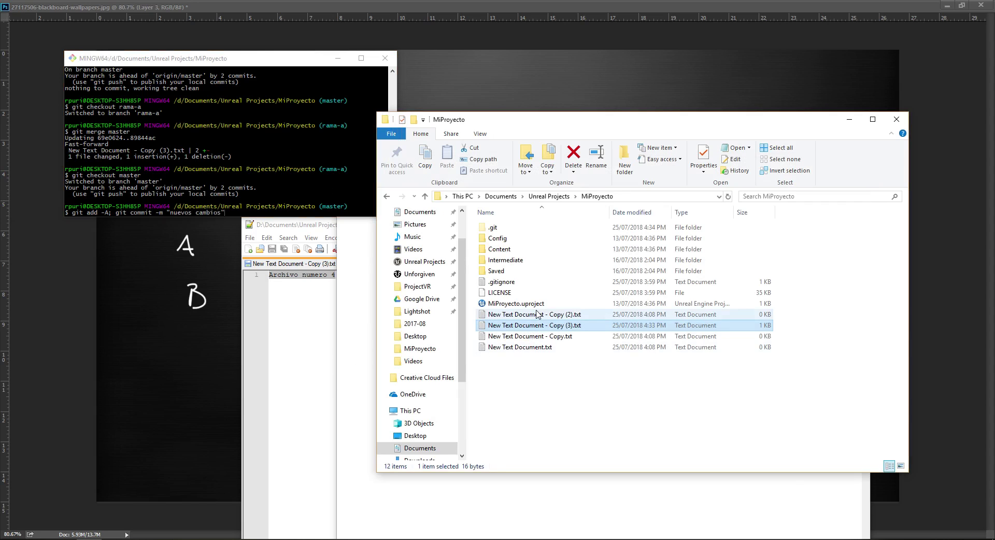
double_click(541, 346)
text(aaaaaaaaaaaaaaaaaaaaaaaaaaaaaaaaaaaaaaaaaaaaa)
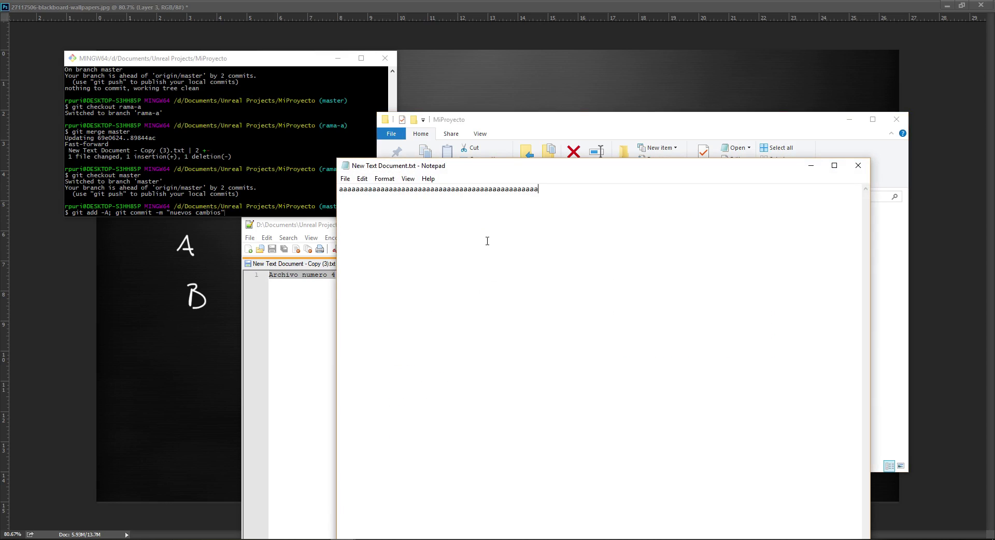
click(345, 179)
click(361, 213)
Step: Commit the change to master as 'nuevos cambios' and check git status
click(223, 155)
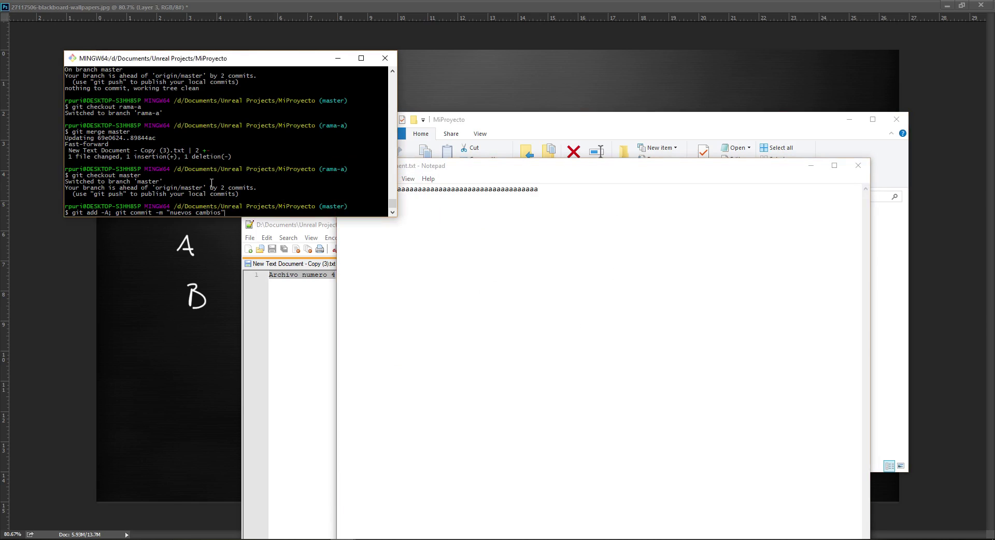
key(Return)
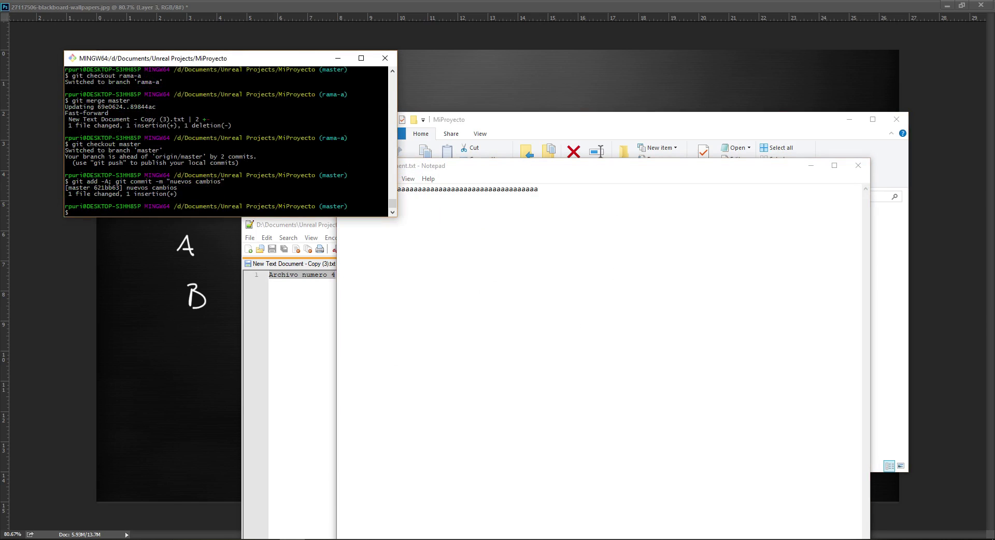
text(git status)
key(Return)
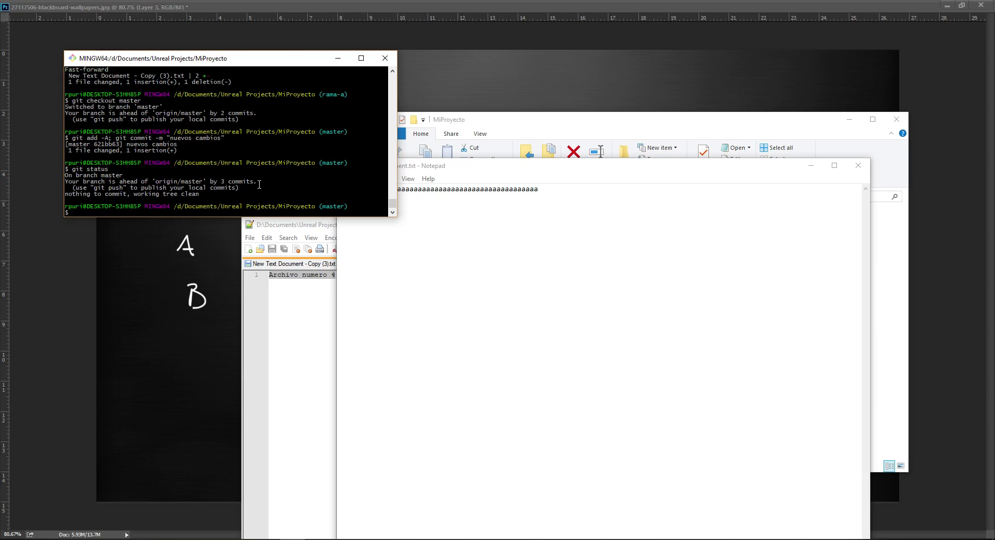
Step: Reload the Copy (3) file in Notepad++ to show its current content
click(571, 290)
click(860, 153)
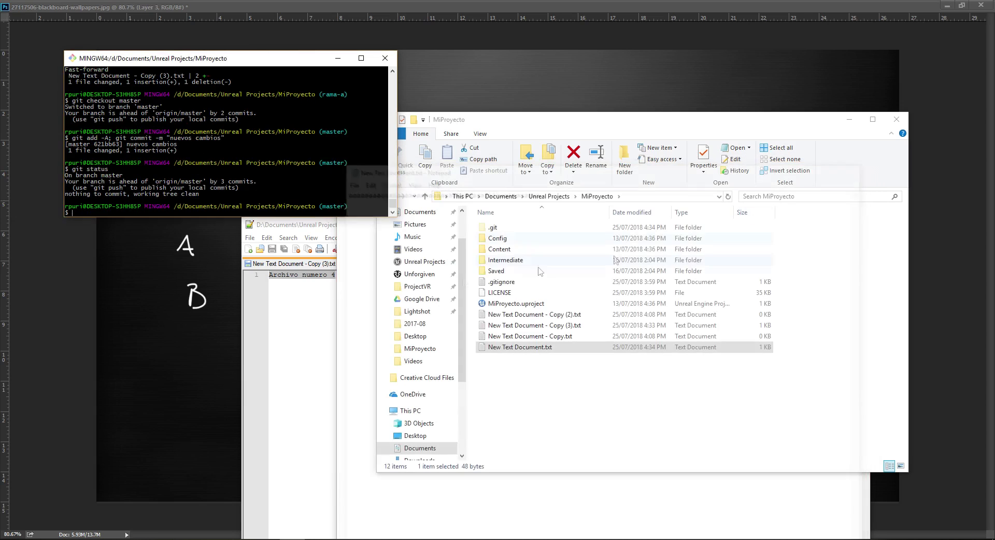
click(303, 360)
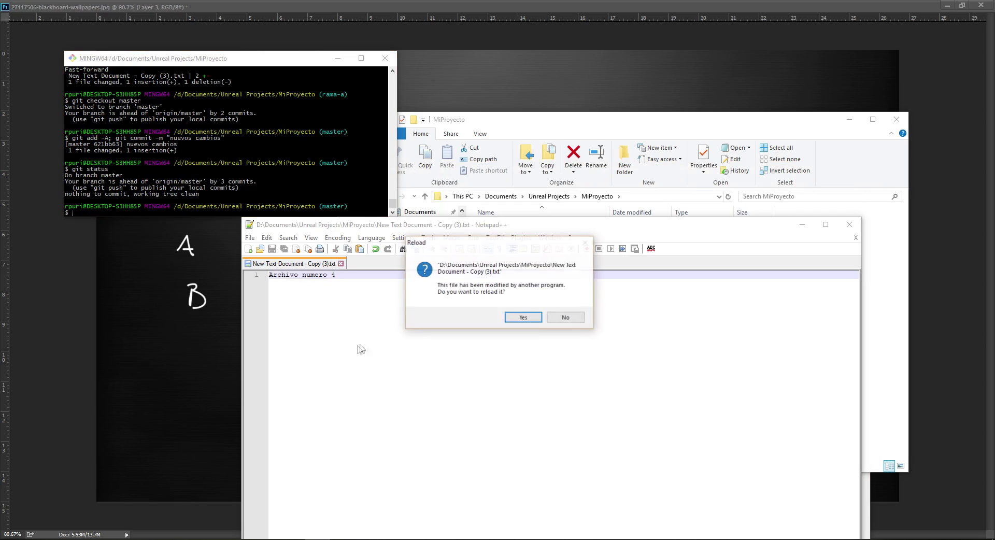
click(524, 315)
Step: Switch to the rama-a branch with git checkout rama-a
click(235, 157)
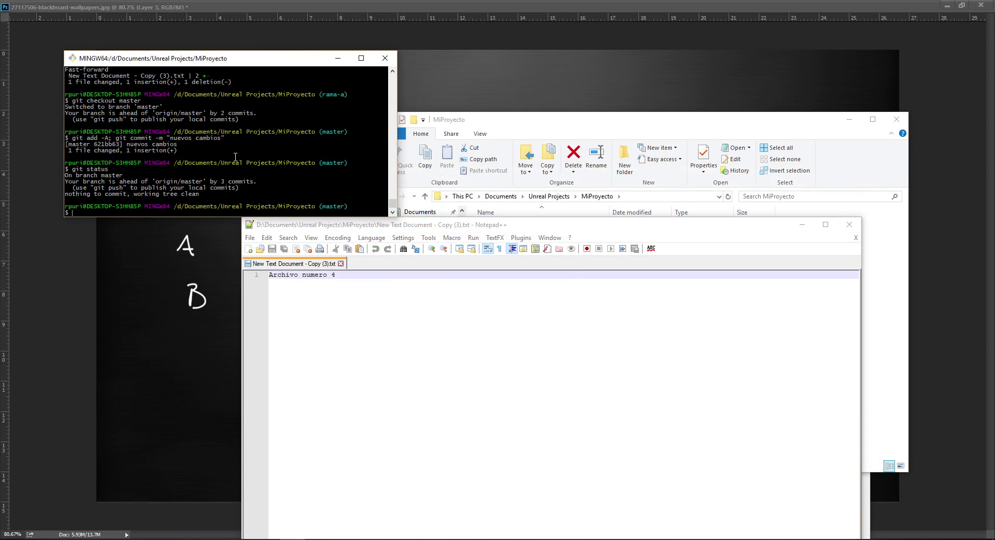
text(git checkout )
text(rama)
text(-a)
key(Return)
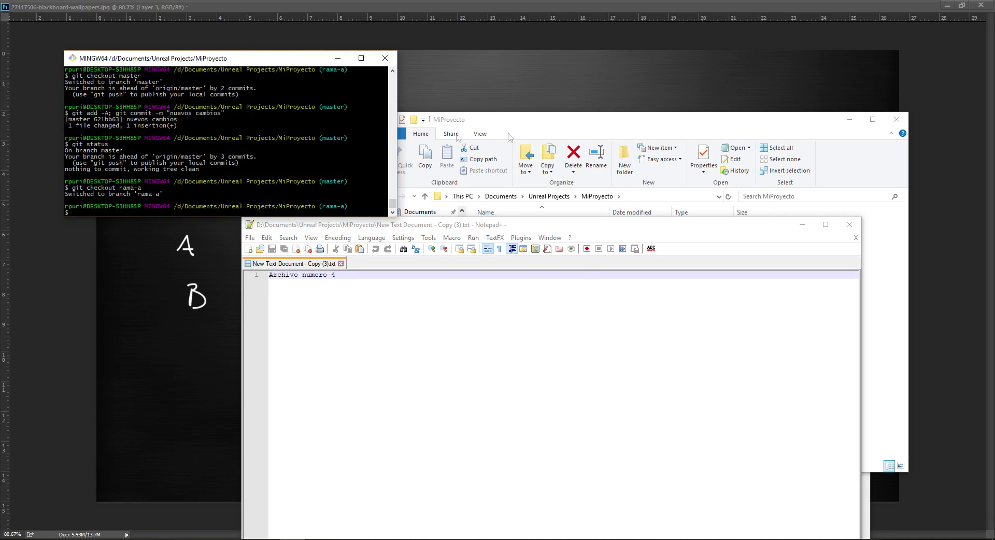
click(552, 124)
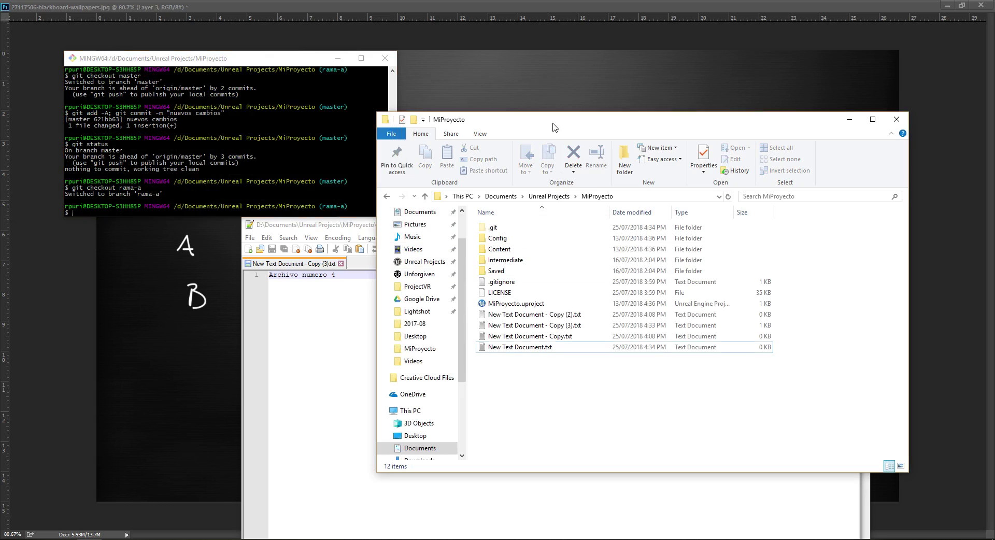
Step: Type a line of b's into New Text Document.txt and save it
right_click(534, 371)
double_click(518, 347)
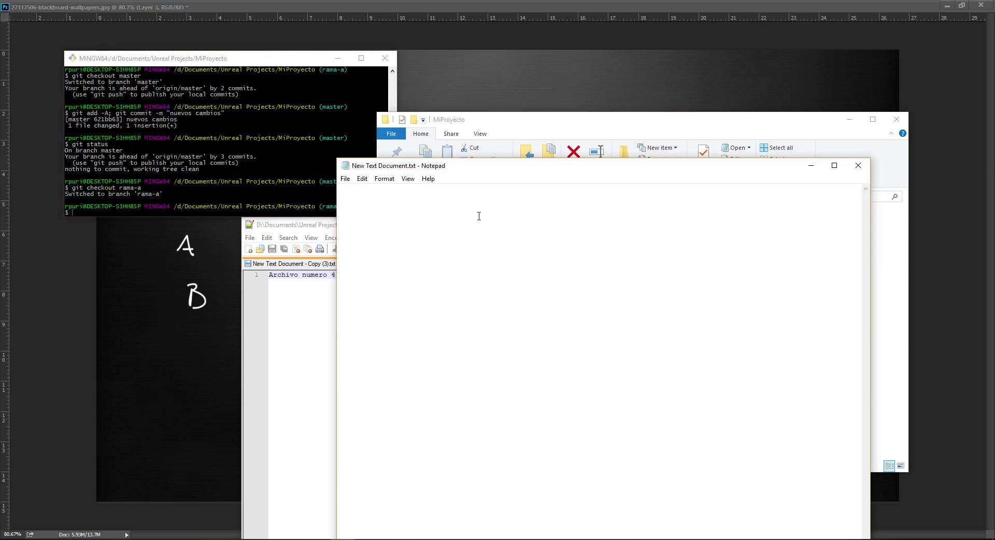
text(bbbbbbbbbbbbbbbbbbbbbbbbbbb)
click(374, 214)
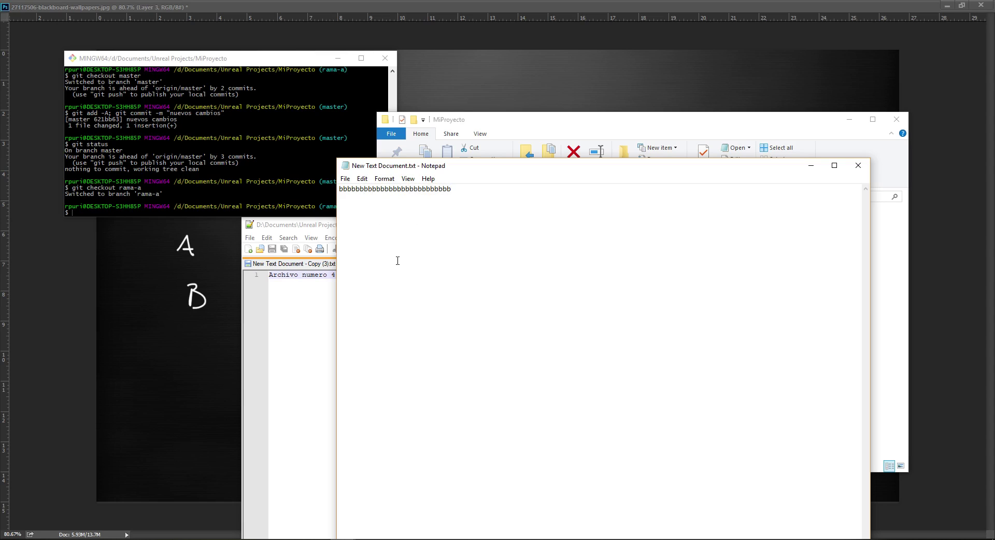
Step: Run git status to see New Text Document.txt listed as modified on rama-a
click(217, 179)
text(it)
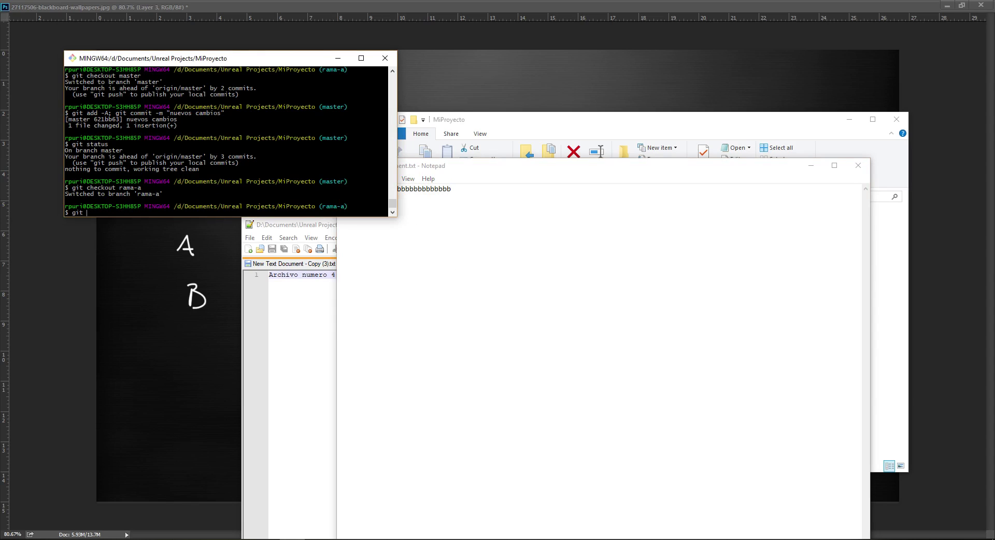
text(status)
key(Return)
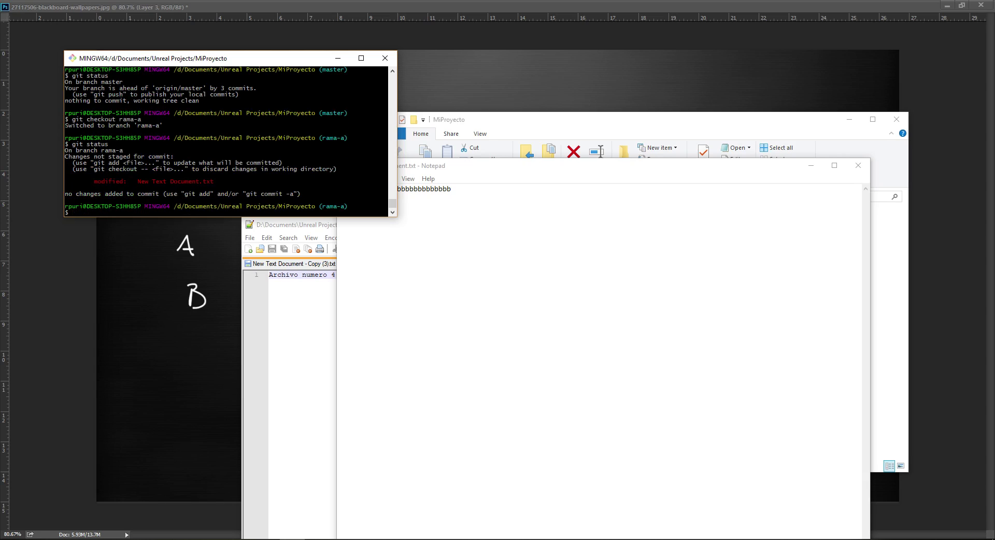
text(git)
click(429, 271)
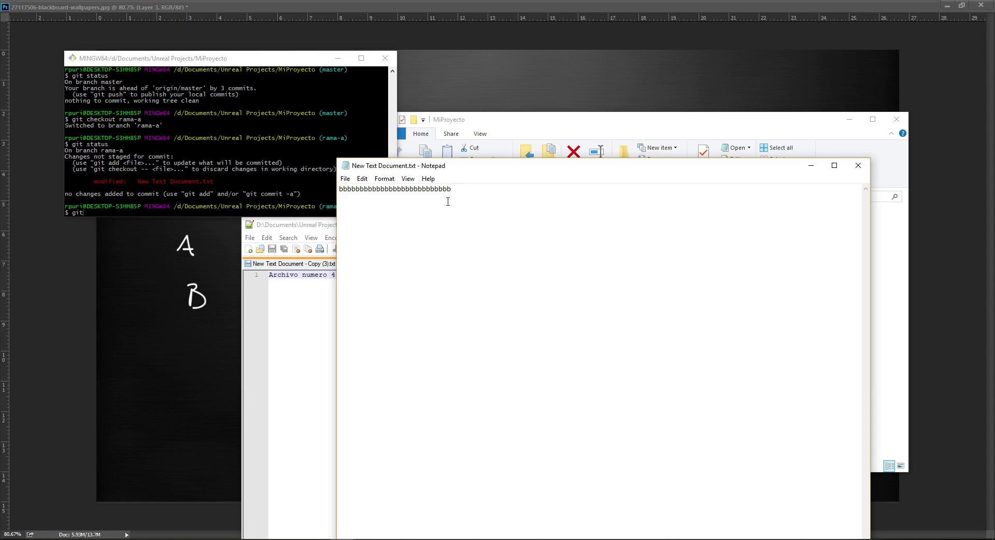
click(320, 205)
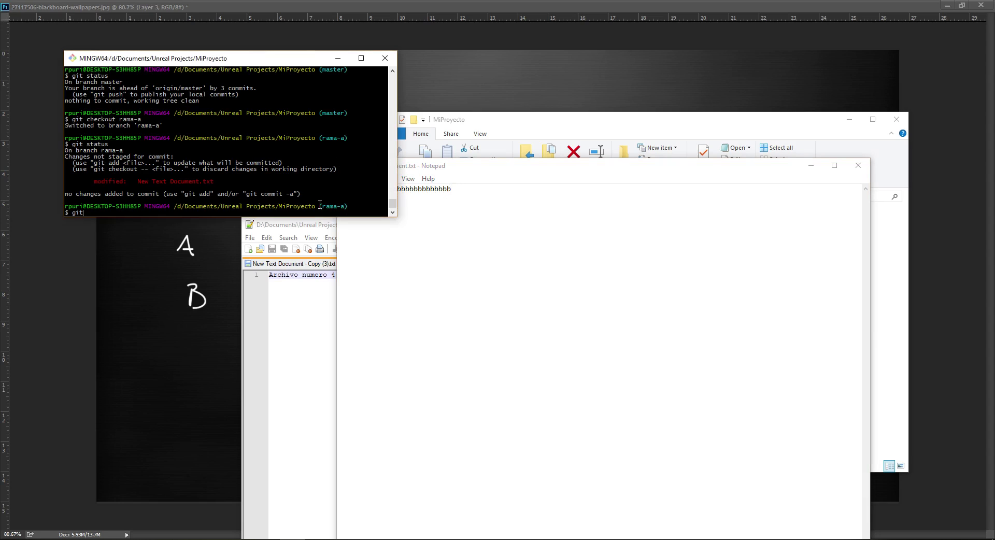
Step: Attempt to merge master into rama-a with git merge master
text(pu)
key(BackSpace)
key(BackSpace)
text(rge)
text( master)
key(Return)
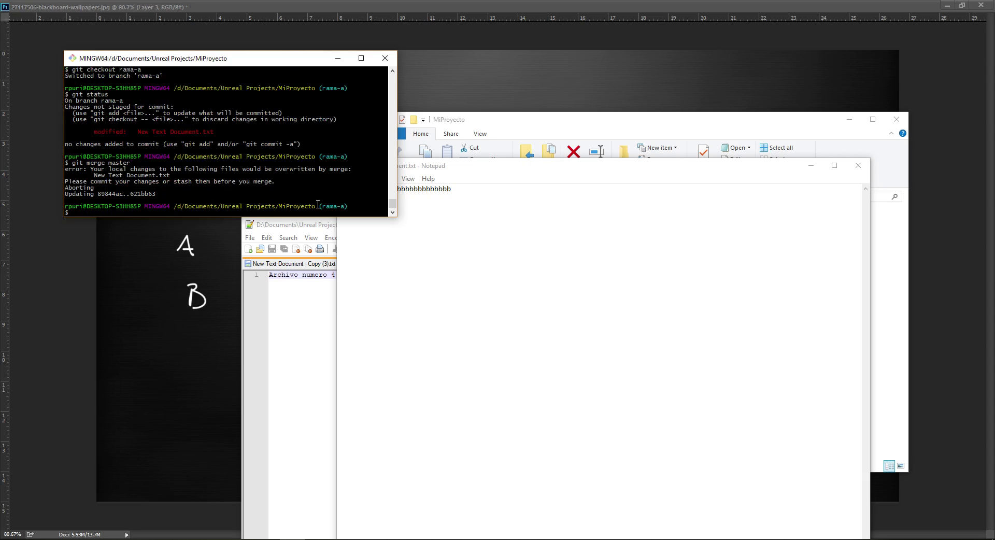
Step: Stash the uncommitted b's edit to New Text Document.txt
text(git )
text(add)
text(it commit)
key(BackSpace)
key(BackSpace)
key(BackSpace)
key(BackSpace)
key(BackSpace)
key(BackSpace)
key(BackSpace)
key(BackSpace)
key(BackSpace)
key(Return)
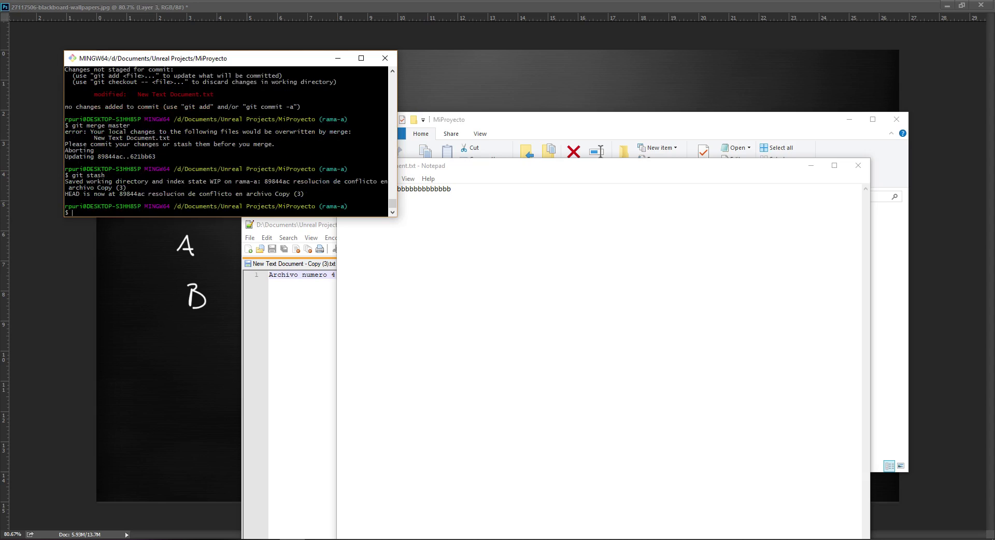
Step: Confirm a clean working tree, list the stash contents with git stash show, and check the file
text(git status)
key(Return)
text(git )
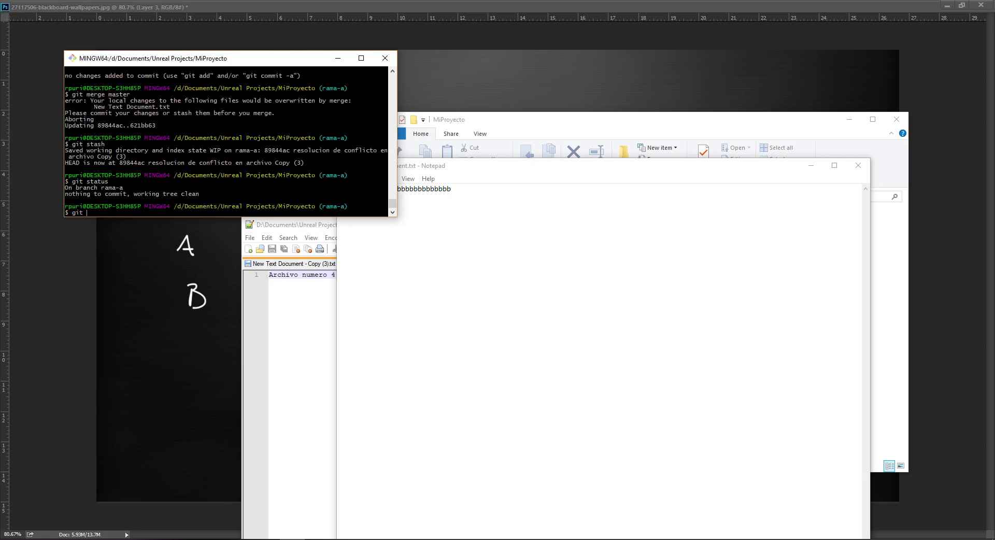
text(stash)
text( show)
key(Return)
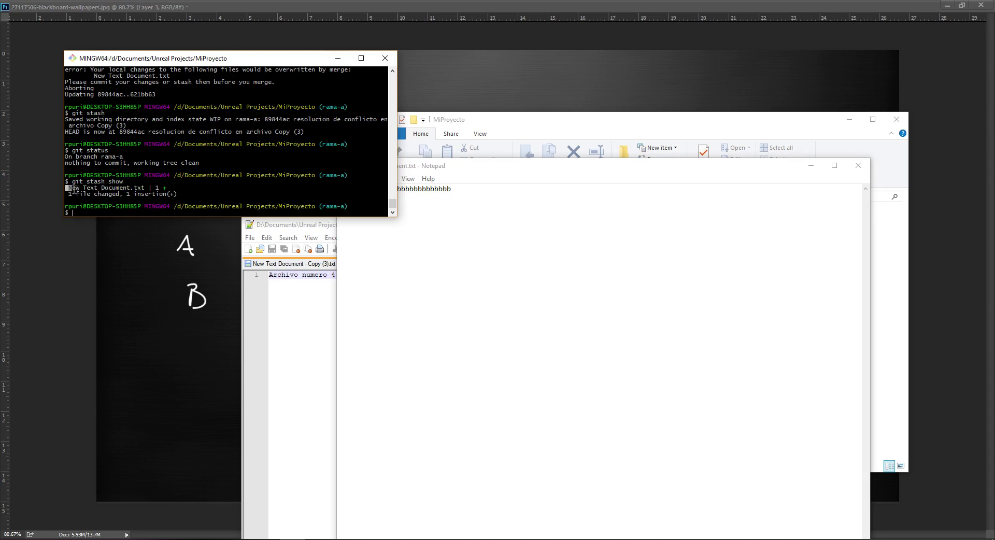
mouse_move(98, 188)
mouse_down()
mouse_move(71, 188)
mouse_move(133, 194)
mouse_up()
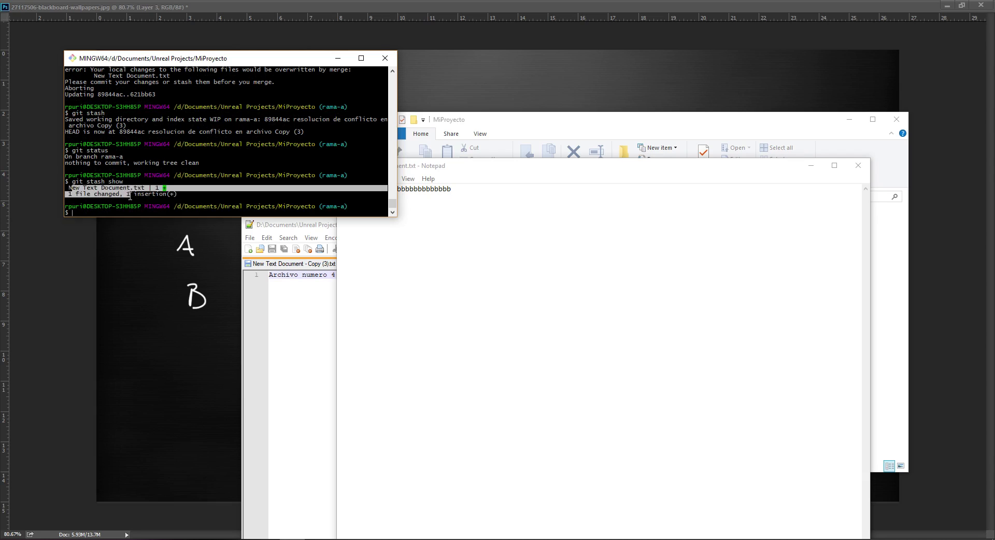
click(484, 226)
click(858, 165)
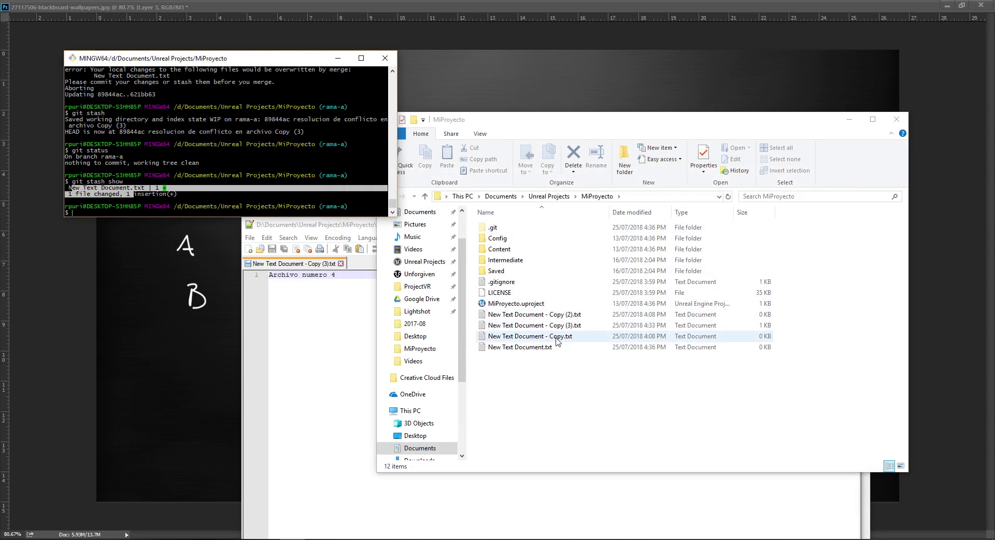
double_click(551, 348)
click(858, 165)
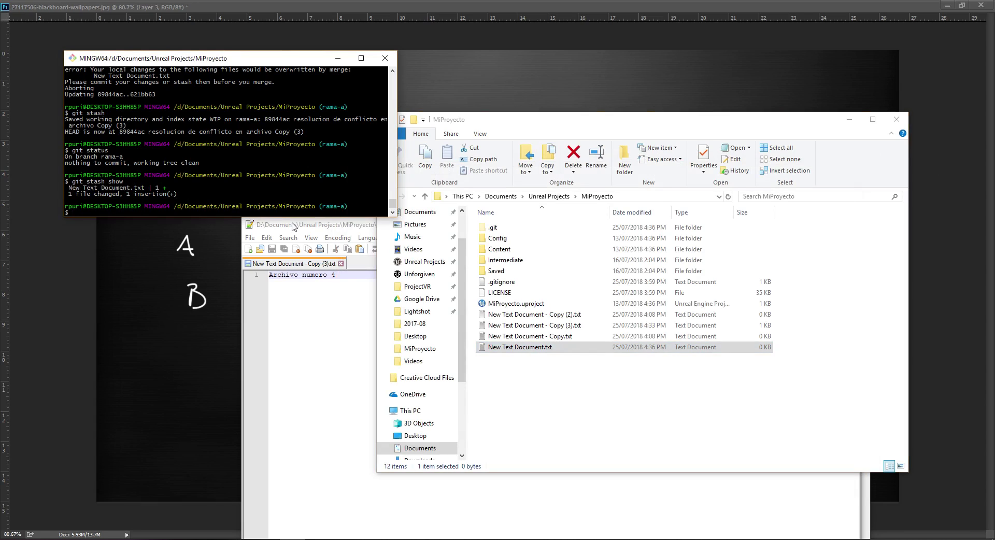
Step: Fast-forward rama-a to master (621bb63) with git merge master
text(git check)
key(BackSpace)
key(BackSpace)
key(BackSpace)
text(mergo)
text( maste)
key(Return)
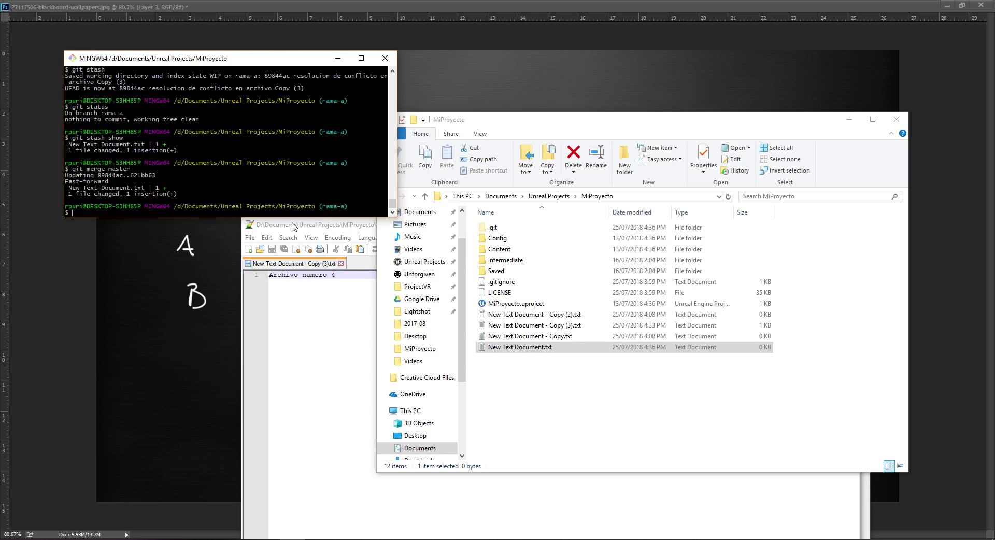
double_click(534, 347)
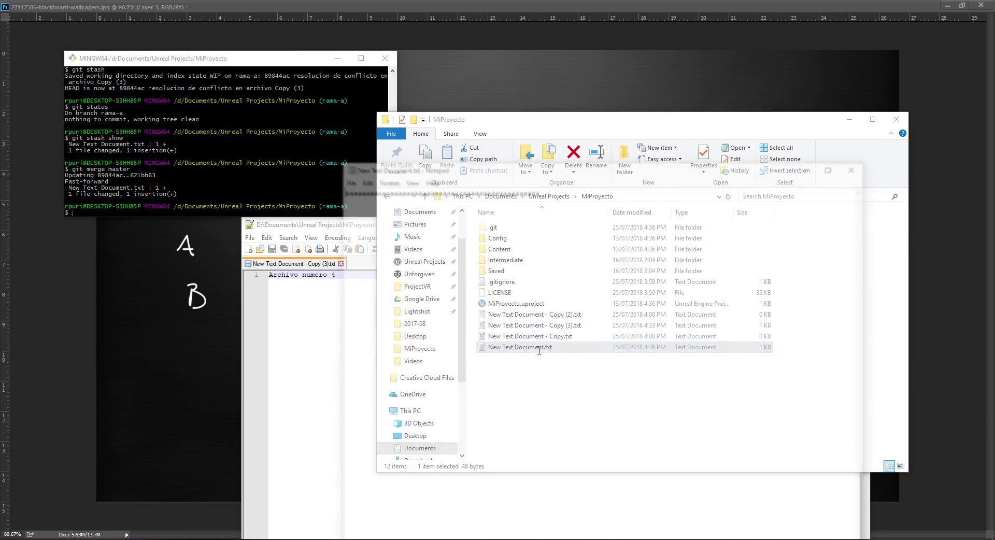
Step: Run git stash apply and git status, showing New Text Document.txt as both modified
click(858, 165)
click(287, 185)
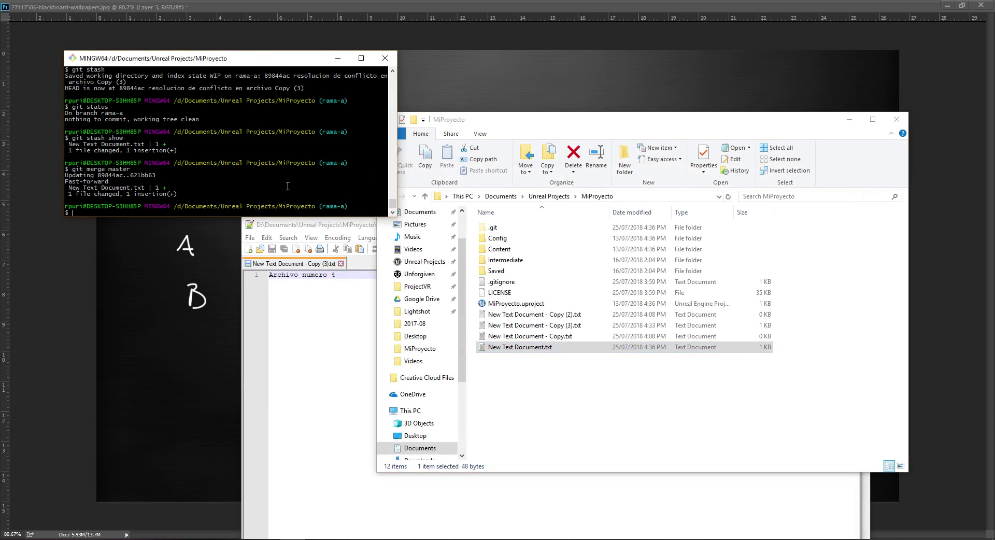
text(git stast)
text(h apply)
key(Return)
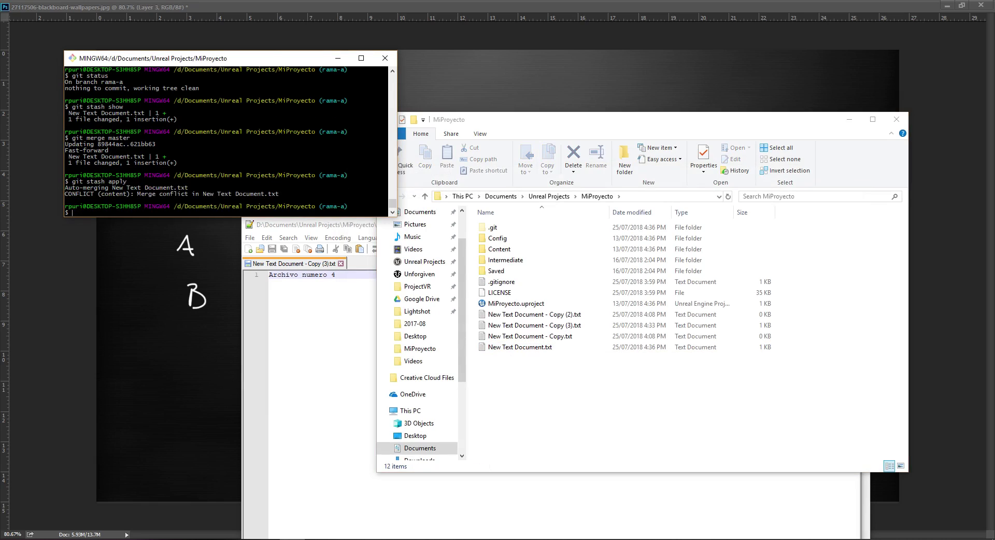
text(git status)
key(Return)
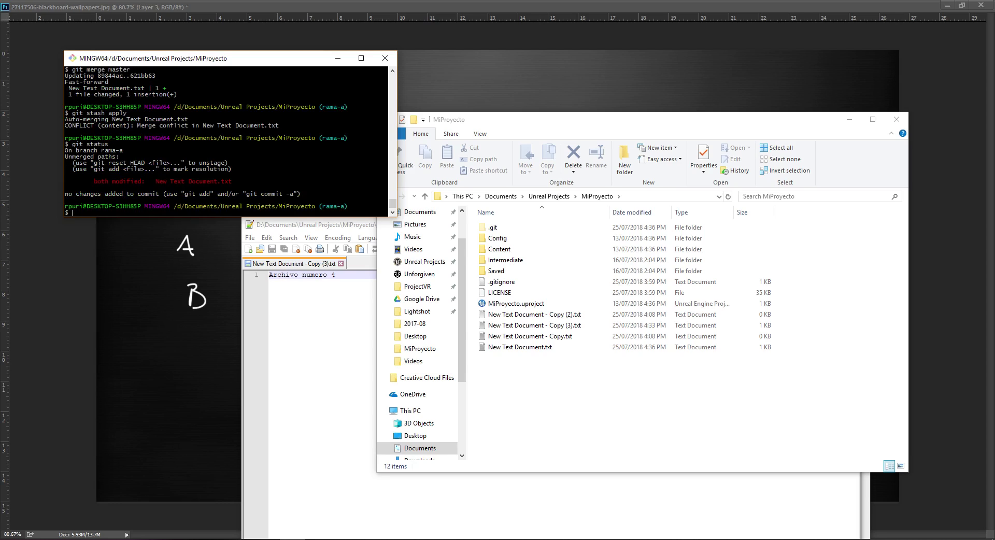
Step: Open New Text Document.txt to view the conflict markers
double_click(518, 346)
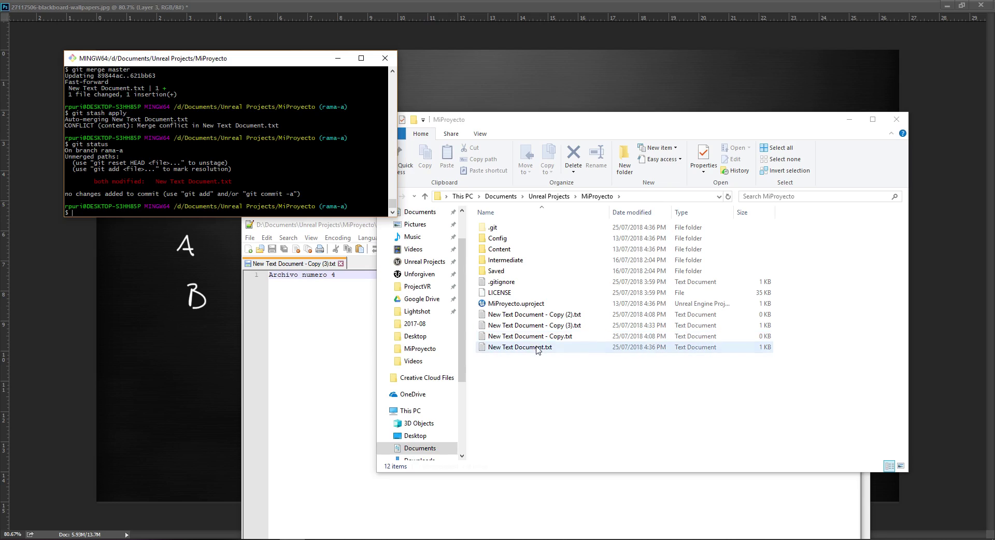
drag(421, 204, 352, 188)
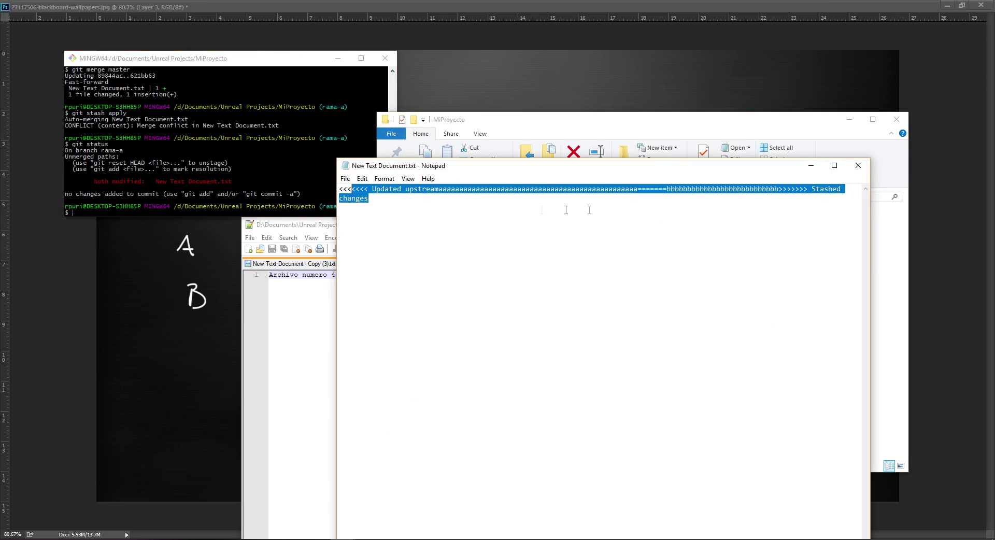
click(858, 165)
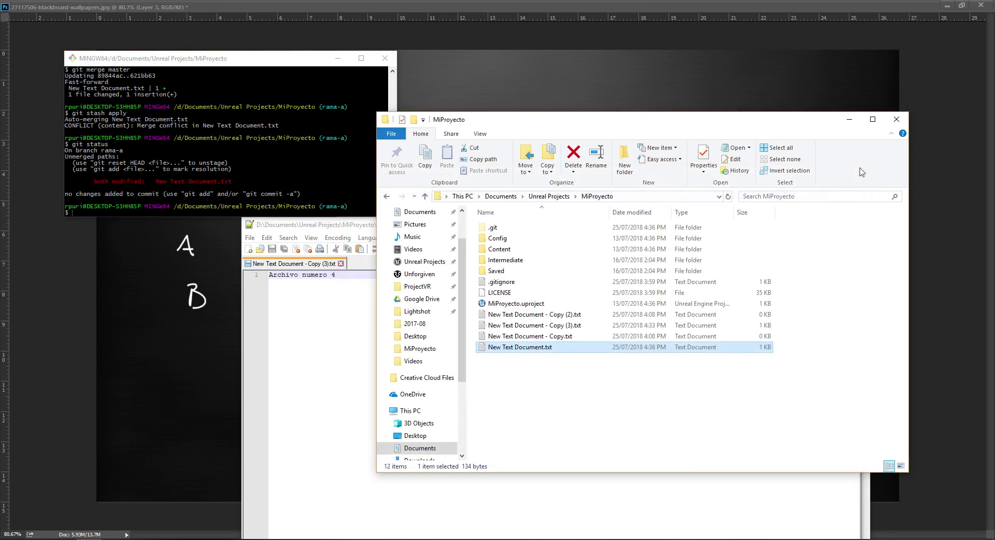
Step: Resolve New Text Document.txt with git checkout --theirs, keeping the stashed version
click(266, 193)
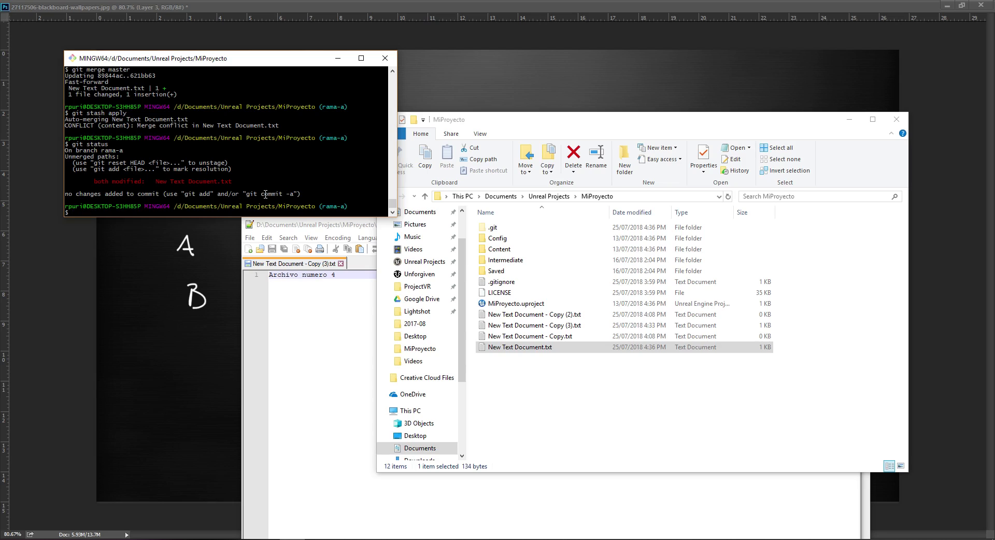
text(git )
text(checkout --)
text(ou)
key(BackSpace)
text(r)
key(BackSpace)
key(BackSpace)
key(BackSpace)
key(BackSpace)
key(BackSpace)
text(theirs)
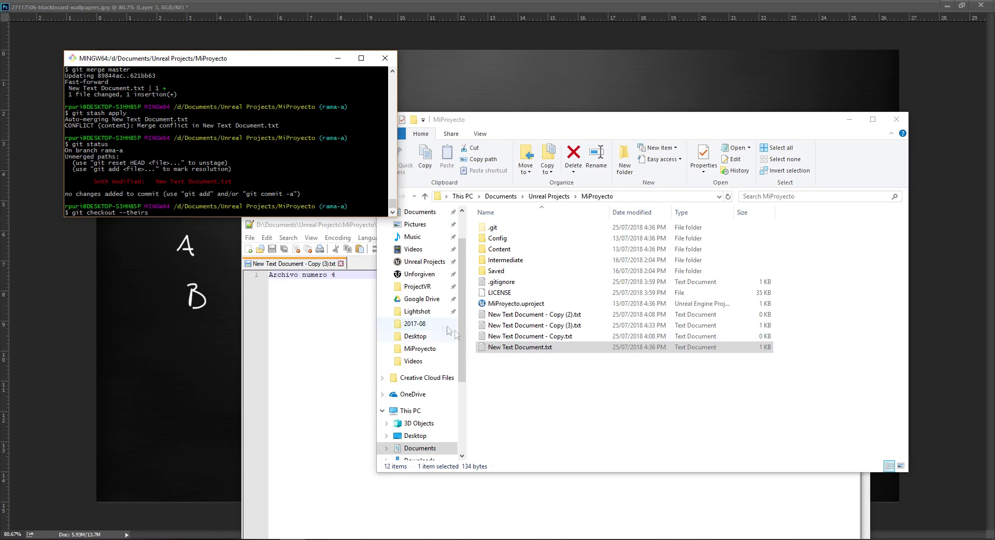
mouse_move(515, 347)
mouse_down()
mouse_move(237, 216)
mouse_move(230, 199)
mouse_up()
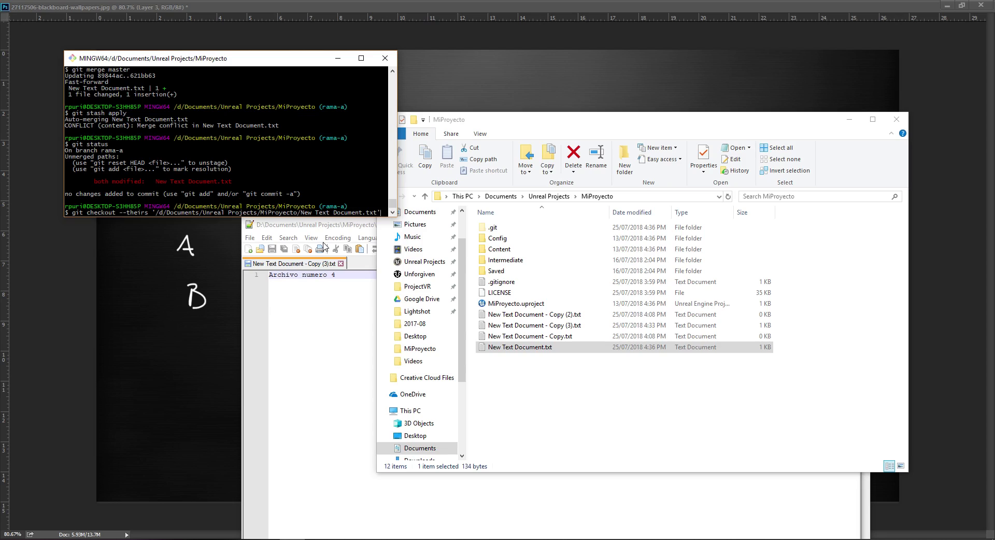
key(Return)
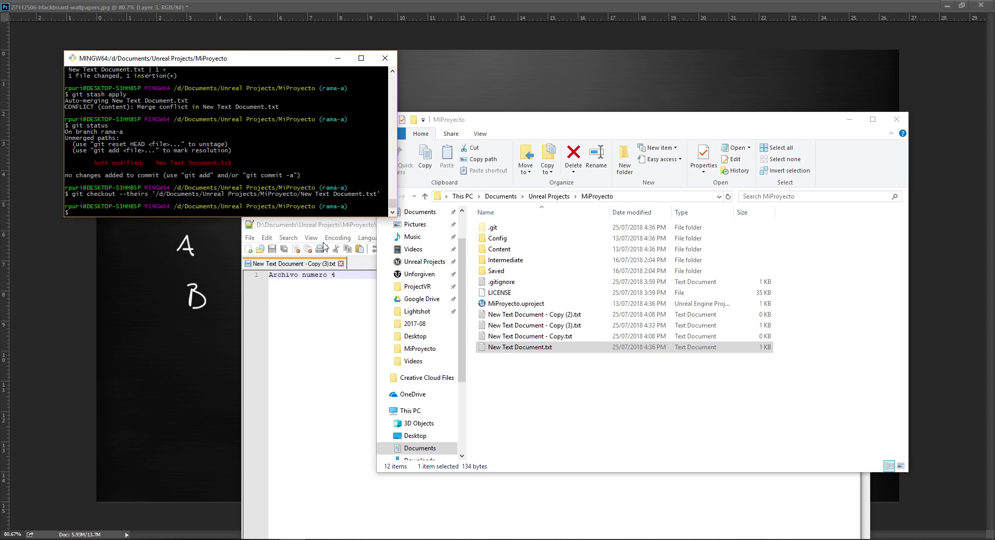
Step: Open New Text Document.txt to confirm it holds only the line of b's
double_click(551, 348)
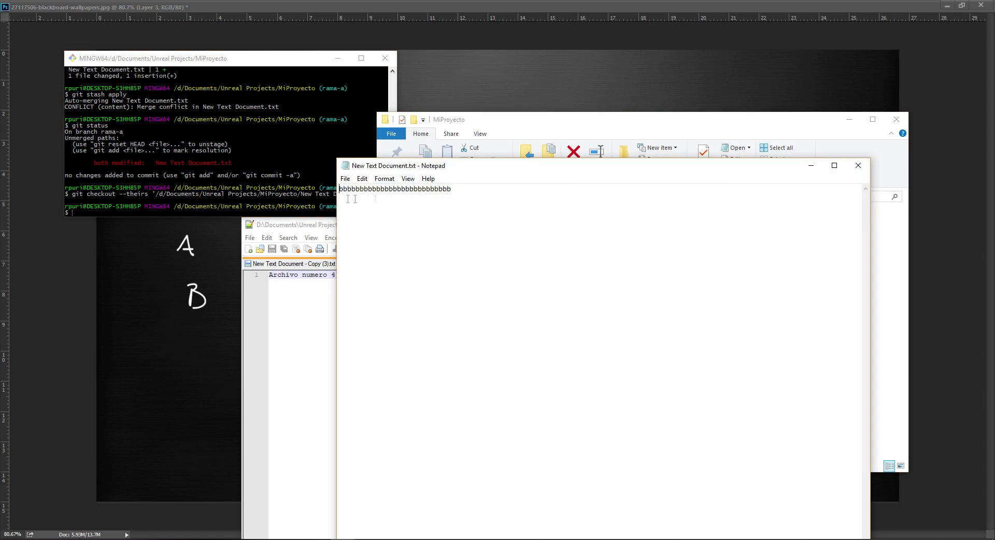
double_click(461, 191)
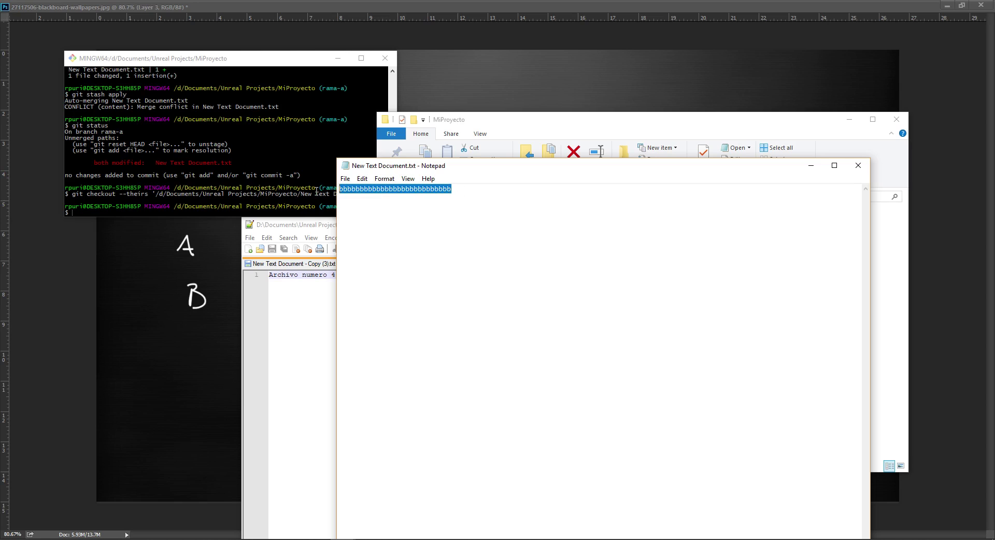
click(868, 170)
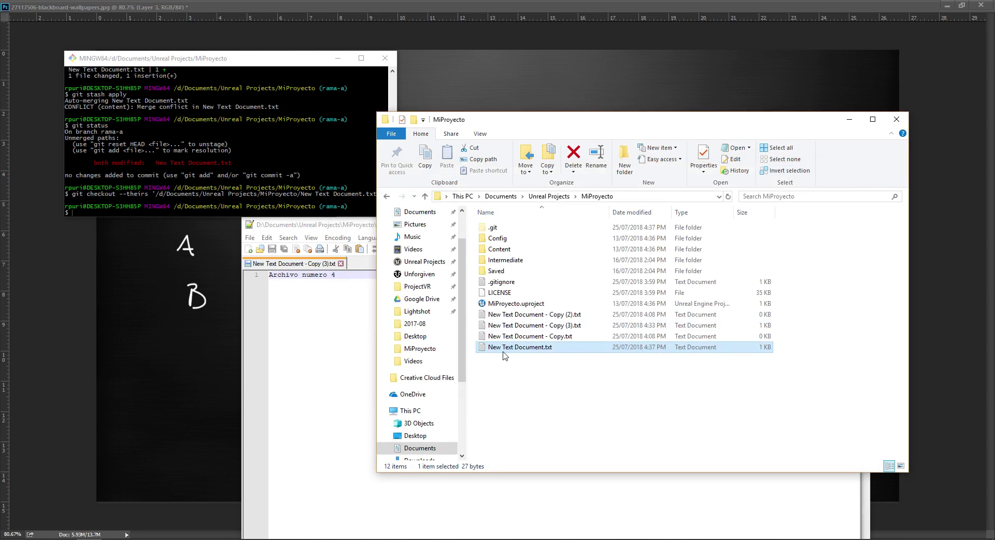
Step: Check status and discard changes with git reset --hard HEAD
click(263, 152)
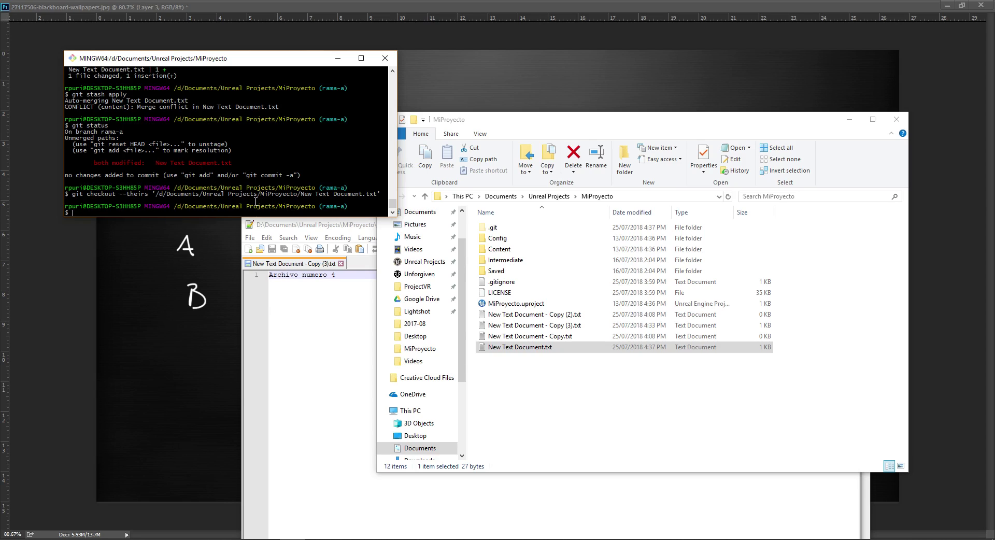
text(git staty)
text(us)
key(Return)
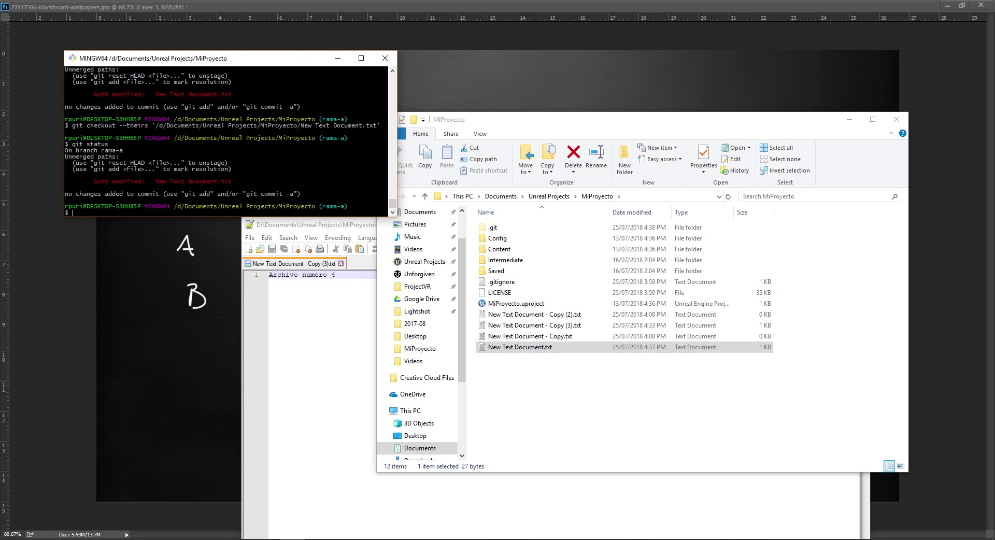
text(git)
text( reset --h)
text(ard H)
text(EAD)
key(Return)
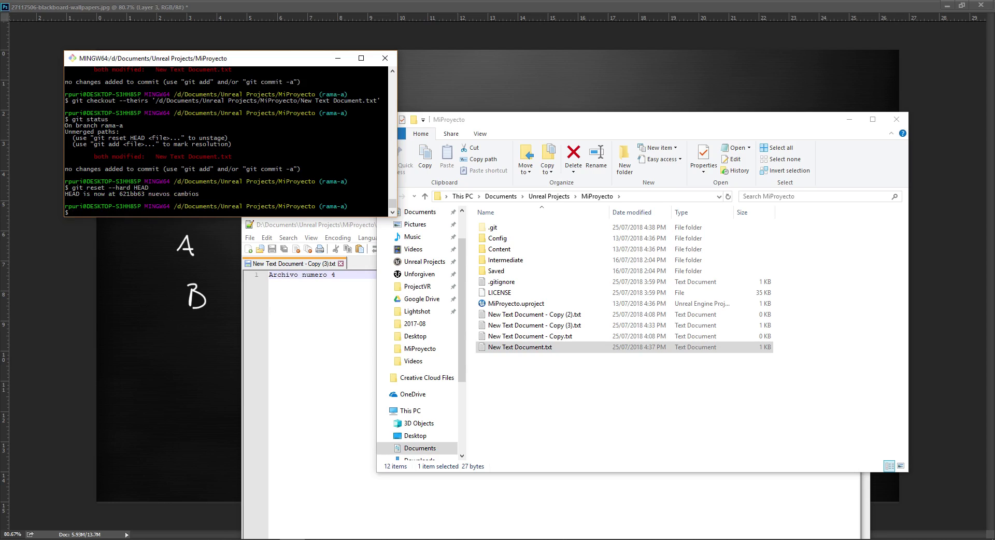
Step: Open New Text Document.txt to confirm it is back to the line of a's
click(495, 351)
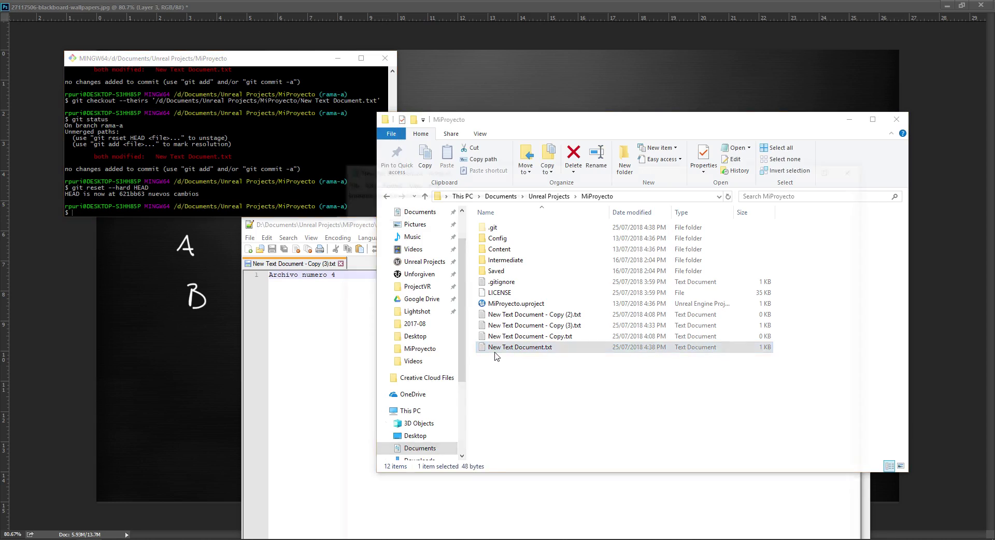
double_click(494, 353)
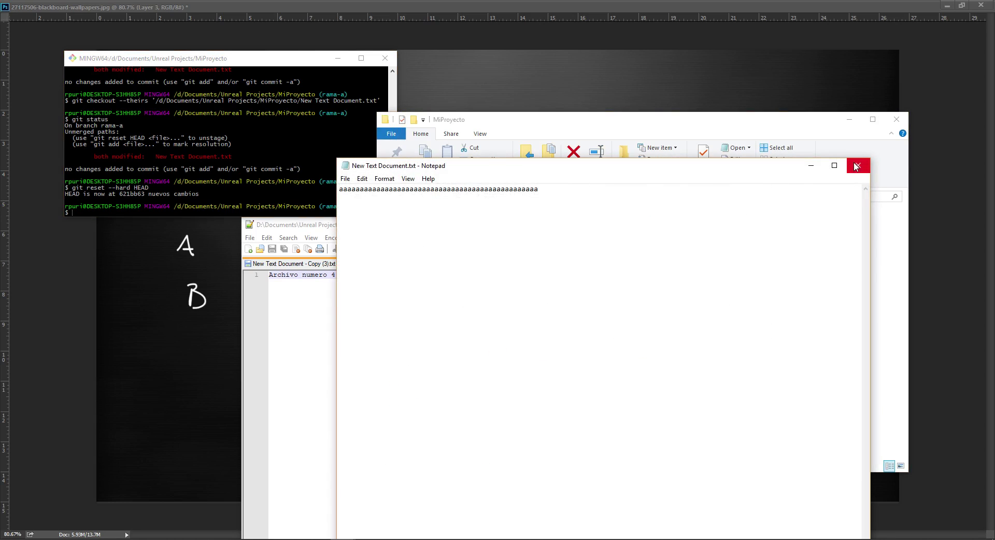
drag(310, 59, 261, 53)
mouse_move(465, 199)
mouse_down()
mouse_move(355, 189)
mouse_move(417, 188)
mouse_up()
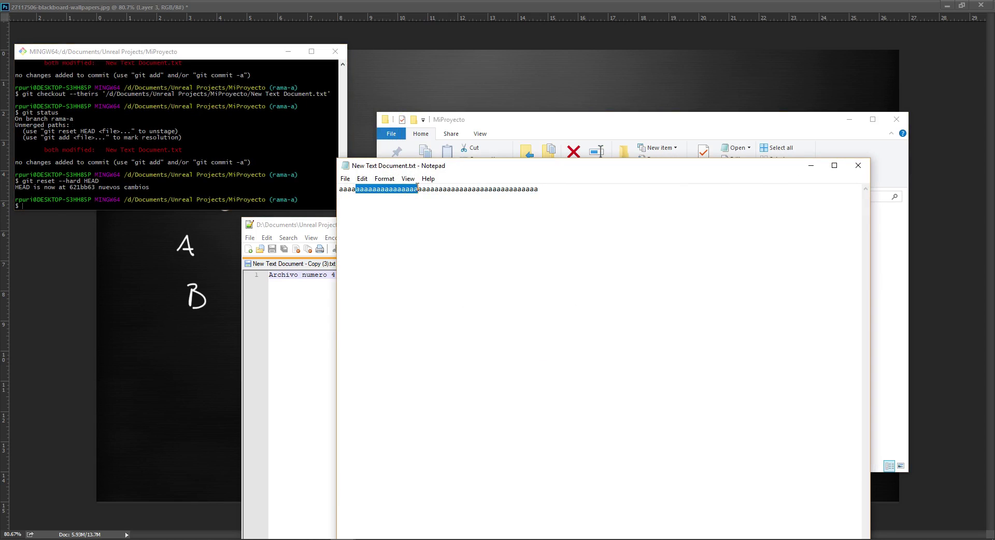
drag(129, 192, 22, 180)
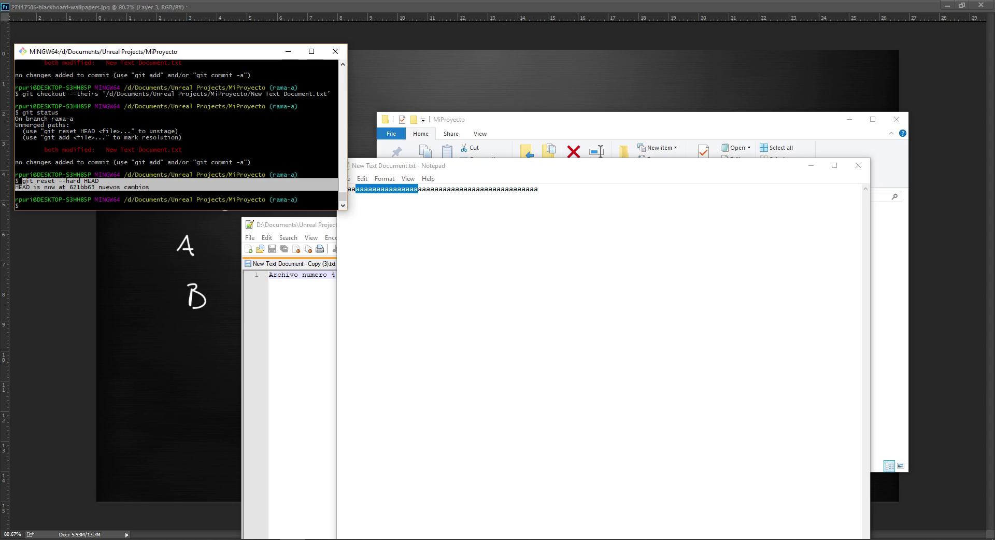
click(858, 165)
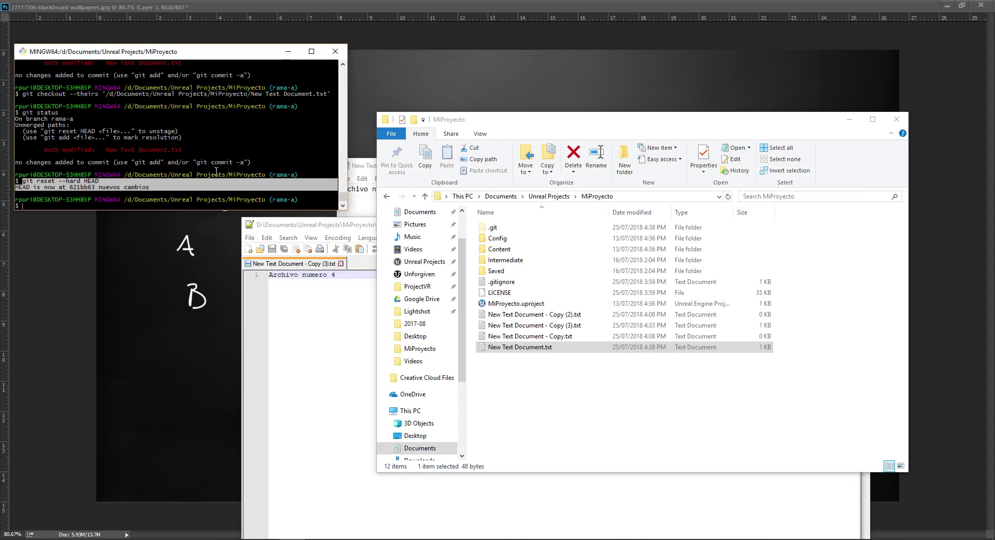
Step: Reapply the stash with git stash apply and open the conflicted file
click(216, 171)
text(git)
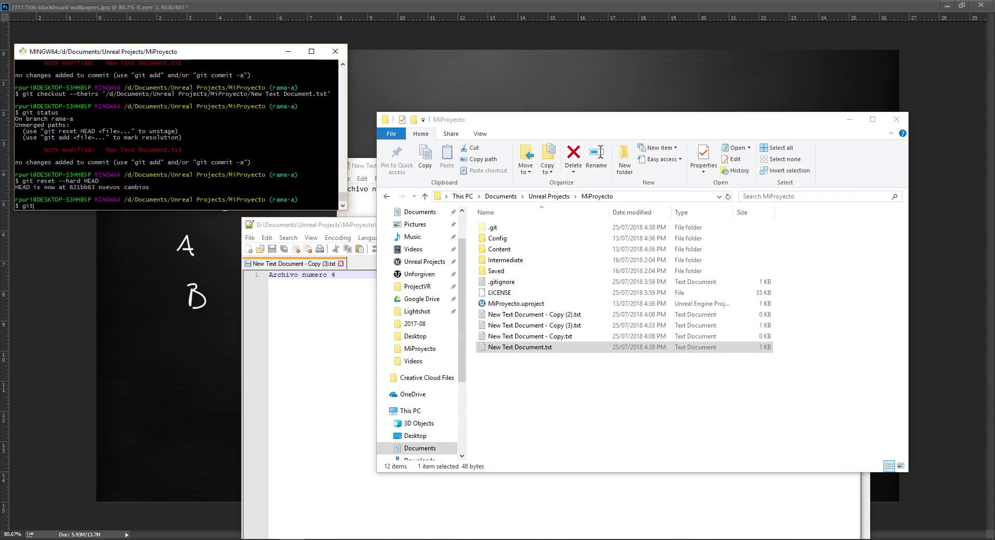
text( stash apply)
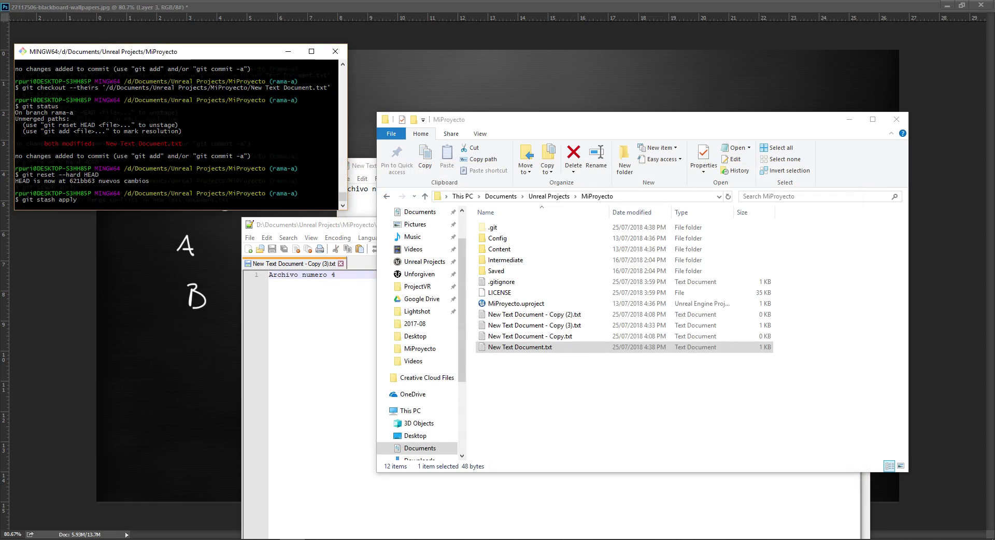
double_click(539, 348)
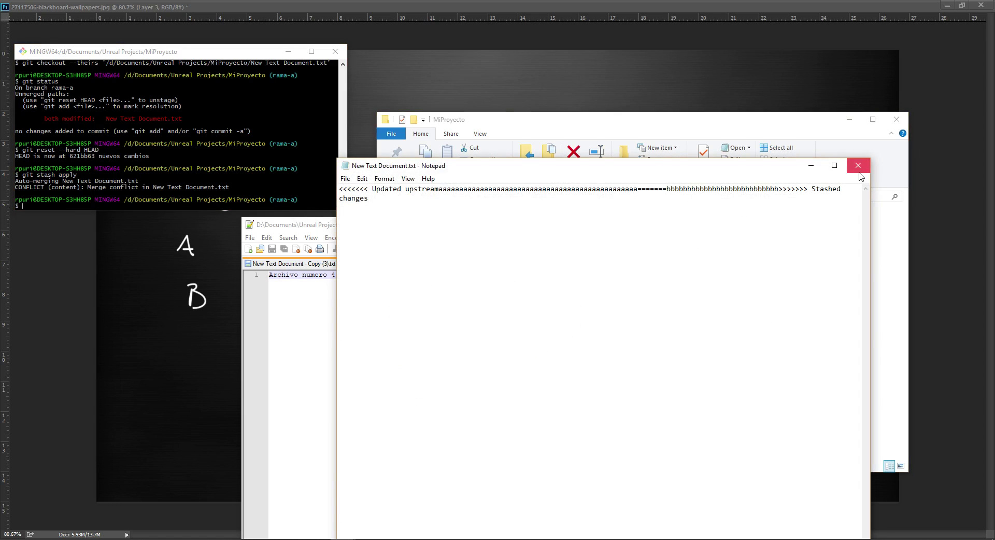
Step: Open New Text Document.txt in Notepad++ and select the upstream a's and stashed b's sections
click(857, 165)
right_click(508, 349)
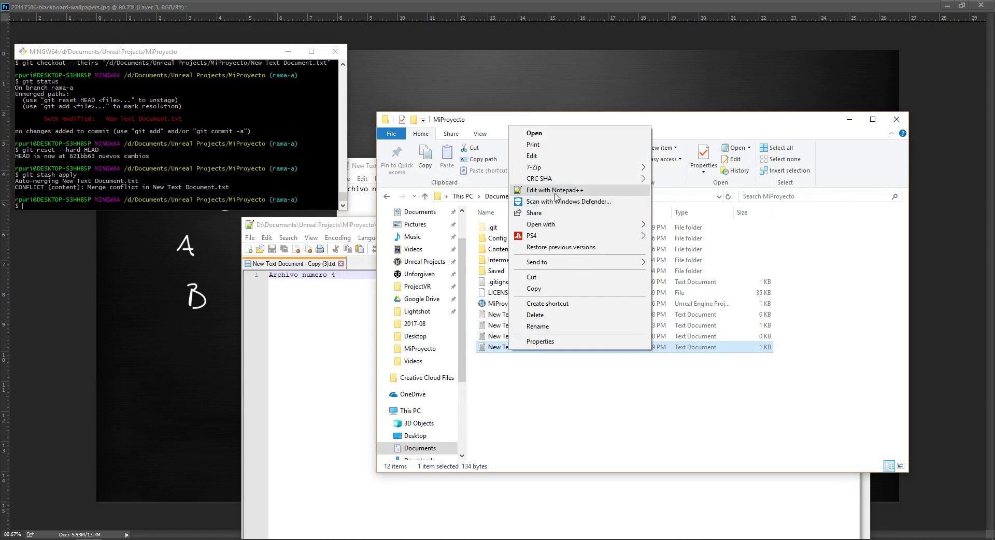
click(555, 196)
click(360, 293)
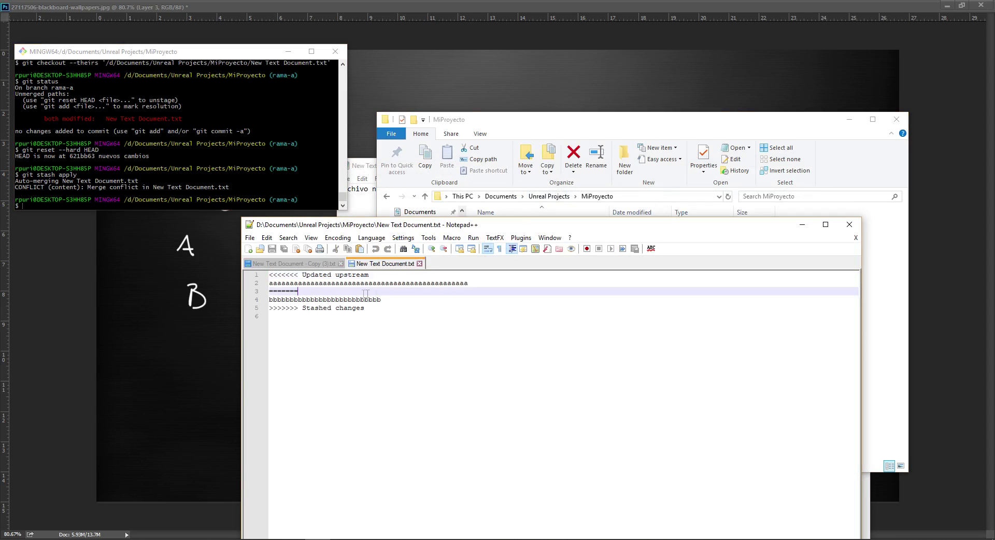
drag(495, 283, 259, 270)
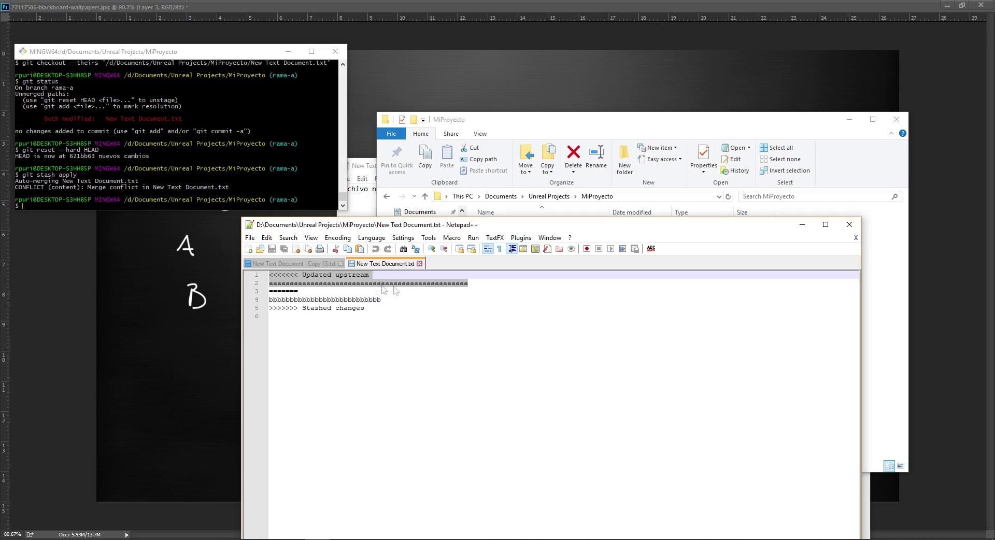
drag(365, 307, 268, 299)
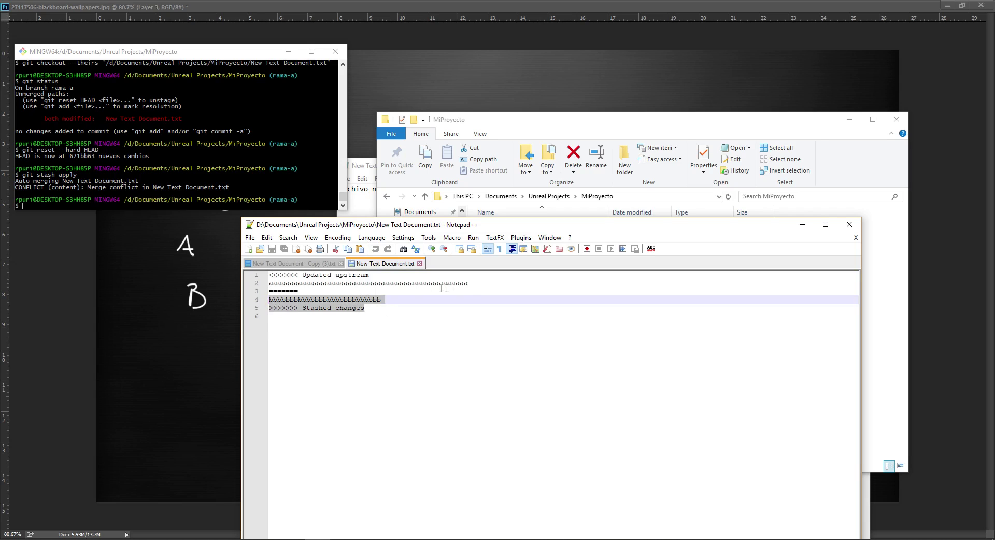
drag(469, 283, 269, 275)
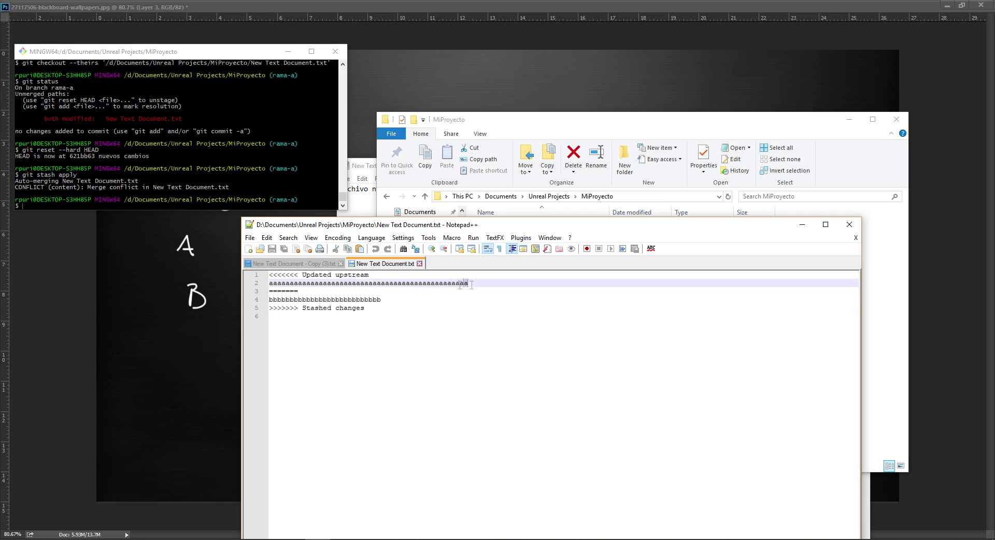
Step: Check the (rama-a) branch in the prompt and reselect the stashed b's on line 4
click(314, 196)
triple_click(272, 196)
drag(337, 200, 270, 197)
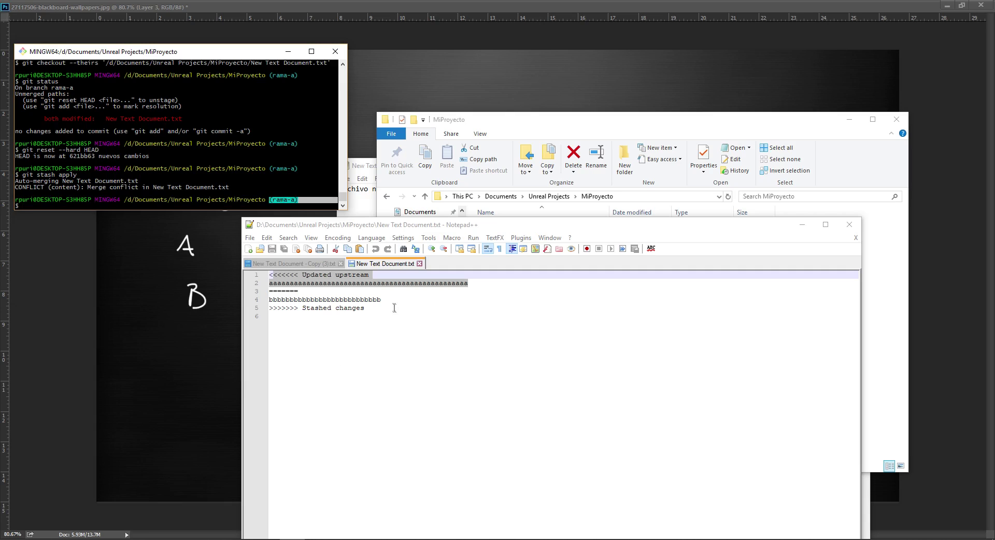
drag(392, 301, 275, 300)
click(262, 172)
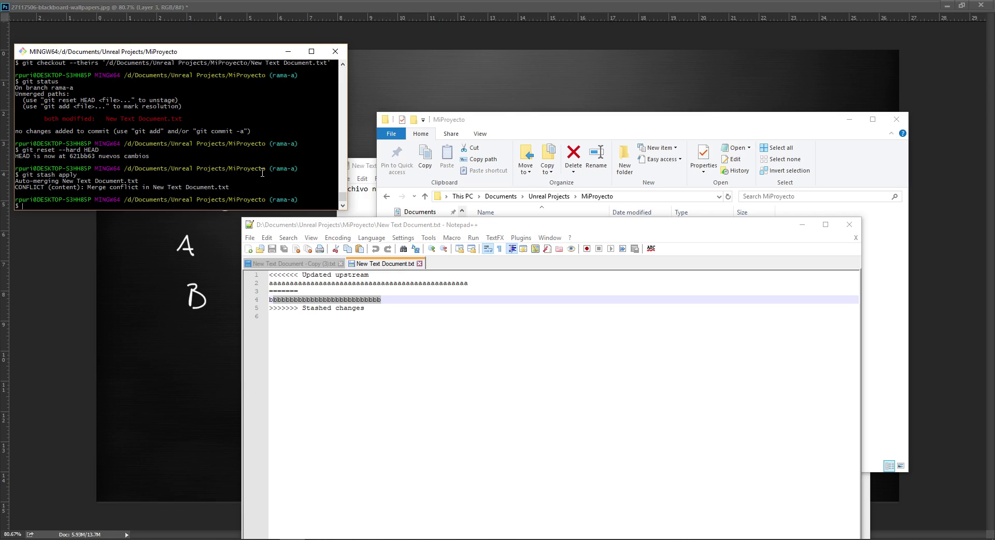
Step: Resolve New Text Document.txt with git checkout --ours, keeping upstream's a's
key(Up)
key(Up)
key(Up)
key(Up)
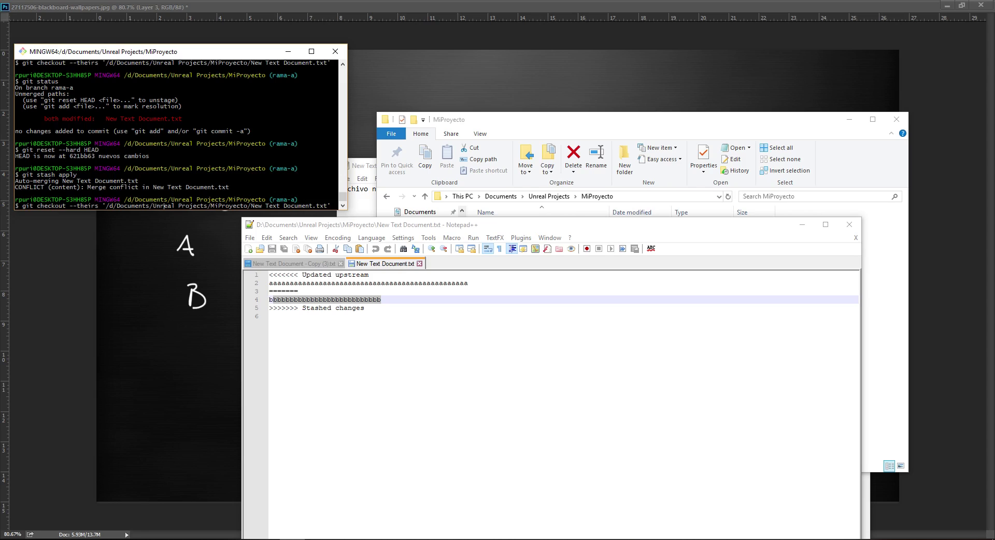
key(BackSpace)
key(BackSpace)
key(BackSpace)
text(our)
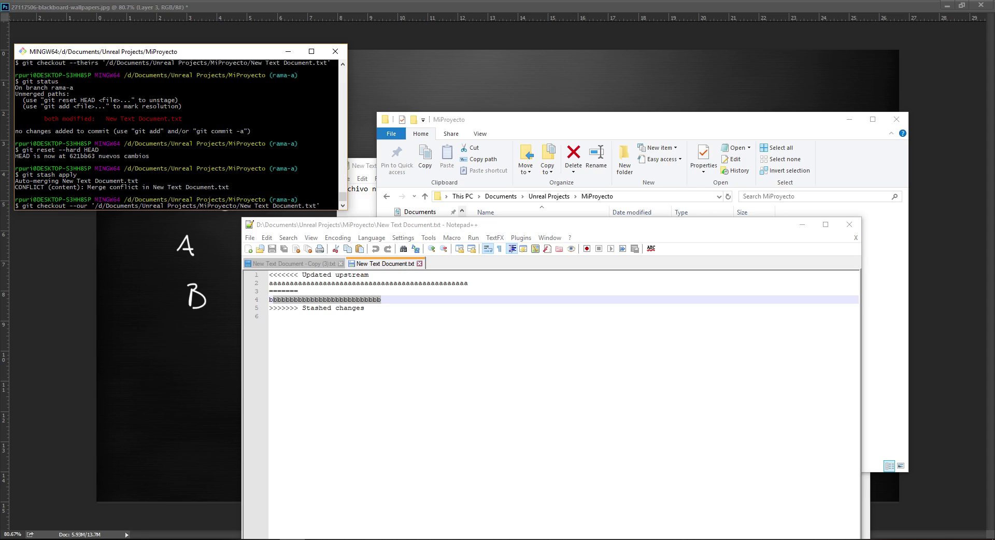
text(s)
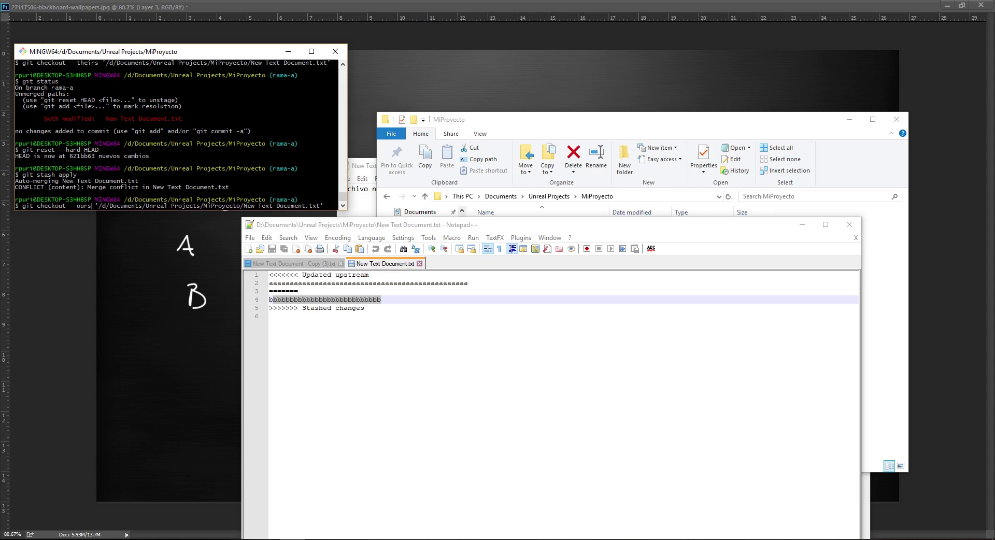
key(Return)
Step: Reload the file in Notepad++ to show only the a's, then view Copy (3) reading Archivo numero 4
click(482, 316)
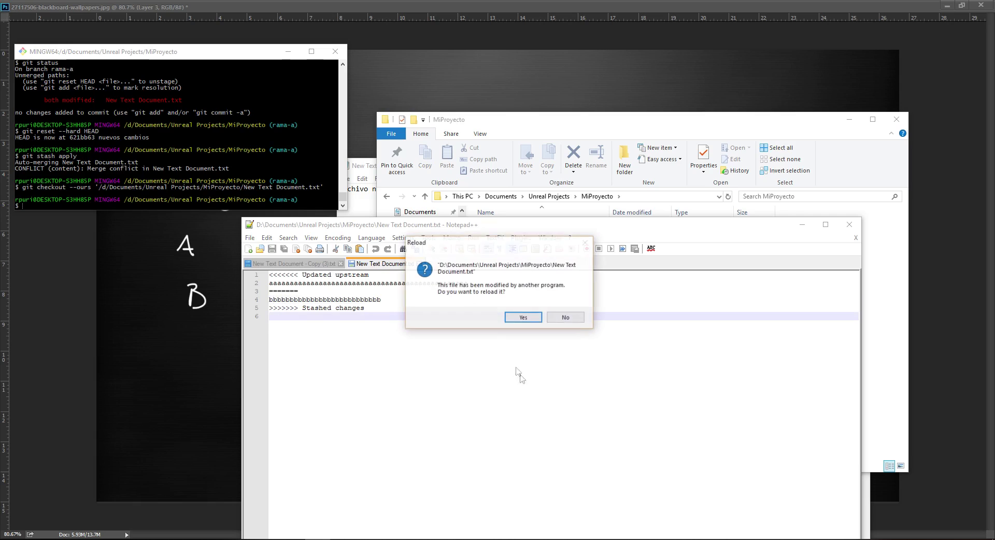
click(509, 317)
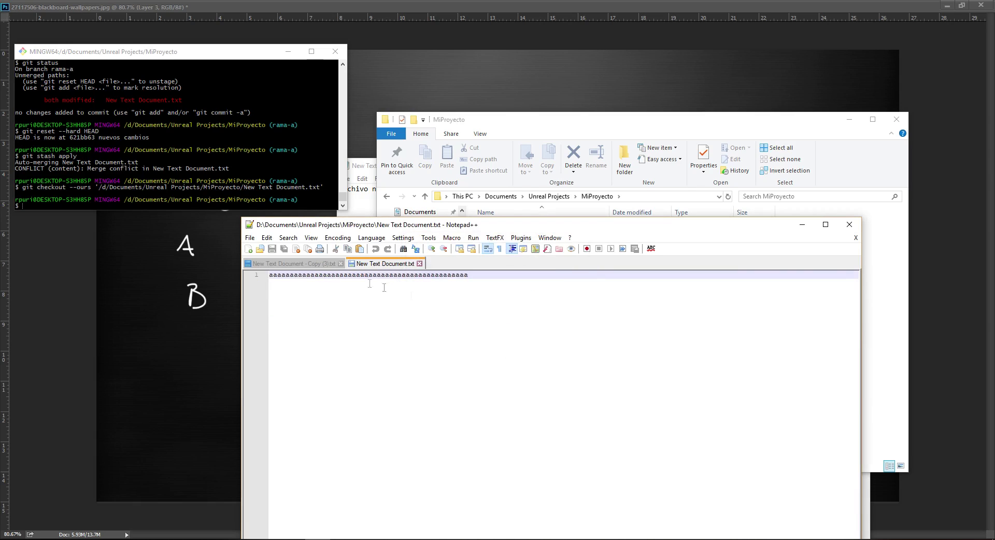
drag(494, 284, 264, 274)
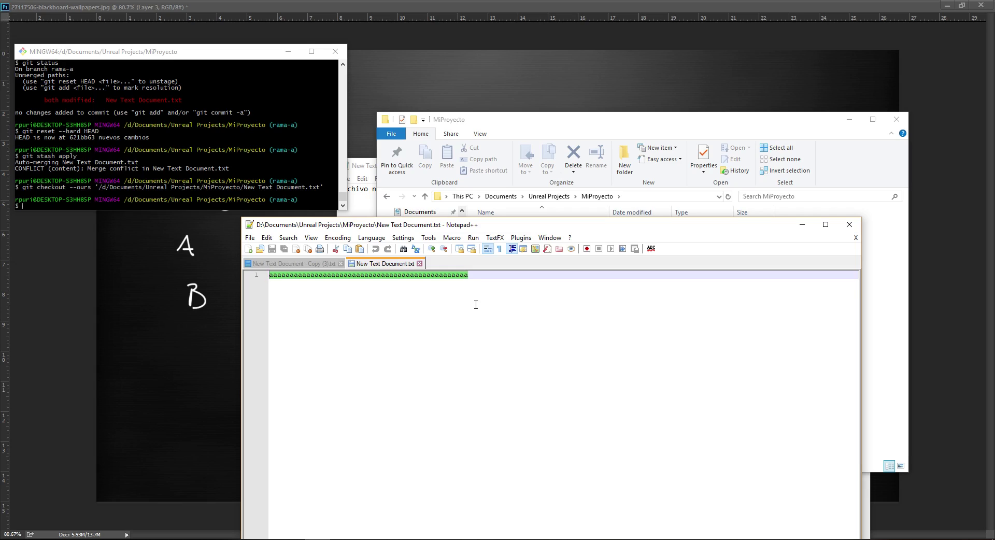
click(223, 147)
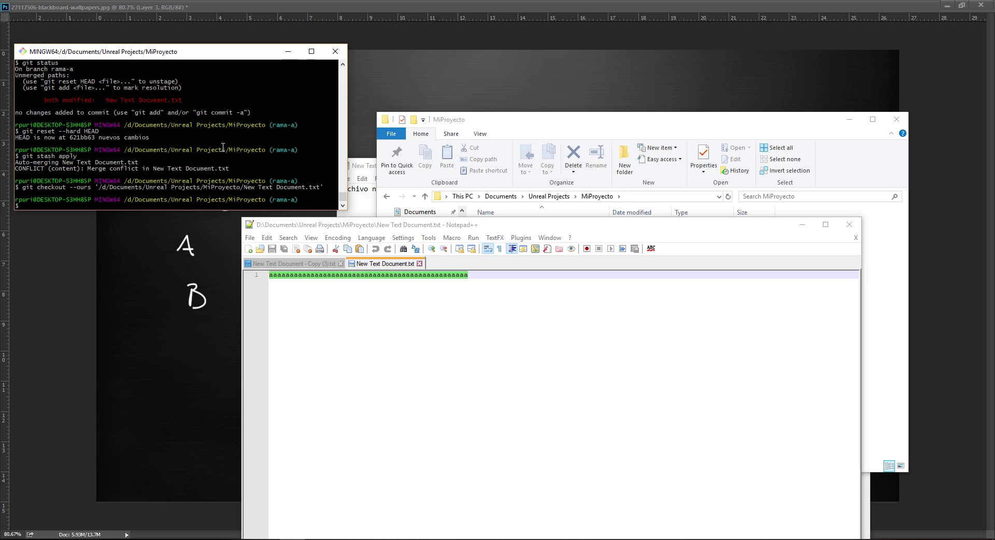
click(307, 265)
click(245, 274)
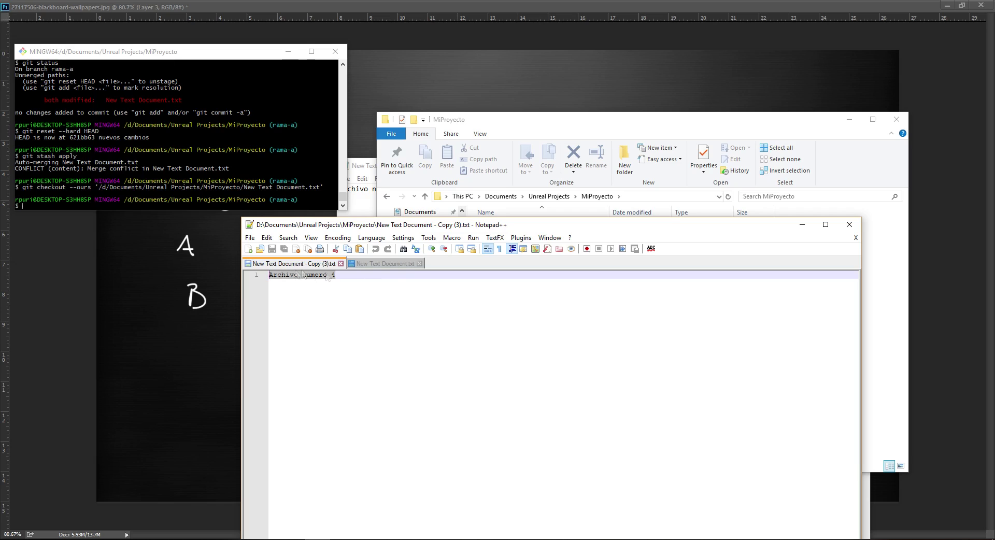
Step: Compare New Text Document.txt with Copy (3) and review the git checkout --ours command
click(383, 263)
click(306, 266)
click(375, 265)
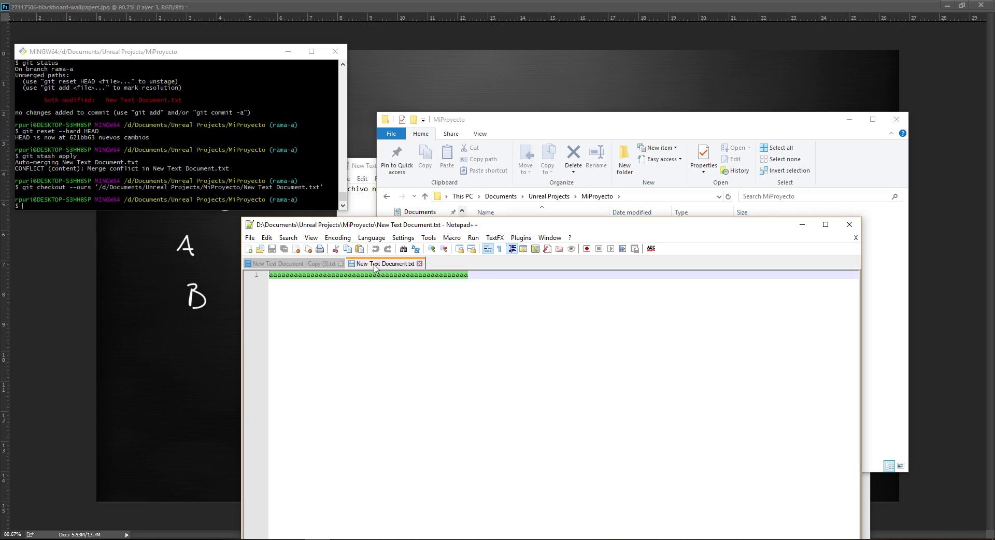
drag(96, 187, 301, 193)
click(301, 193)
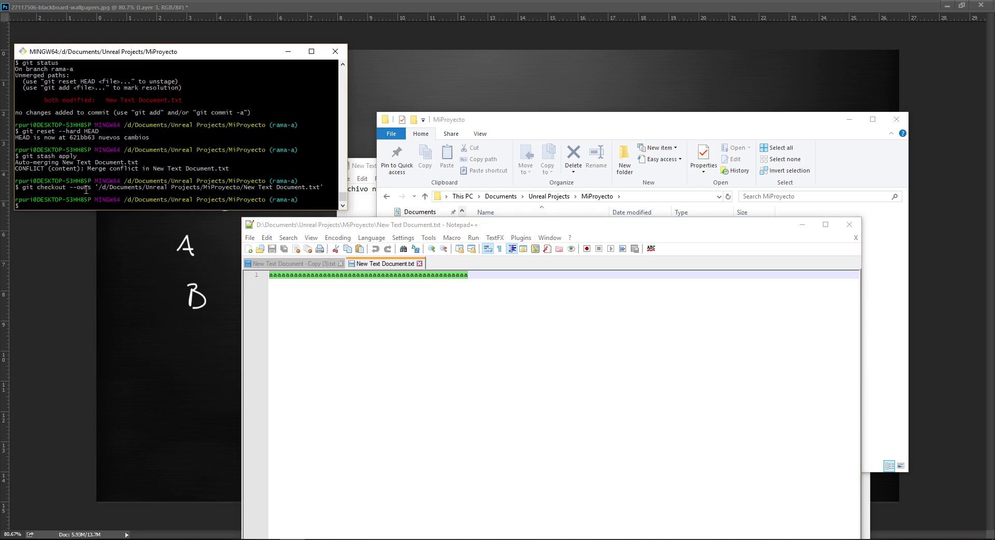
drag(25, 187, 179, 188)
drag(95, 187, 188, 188)
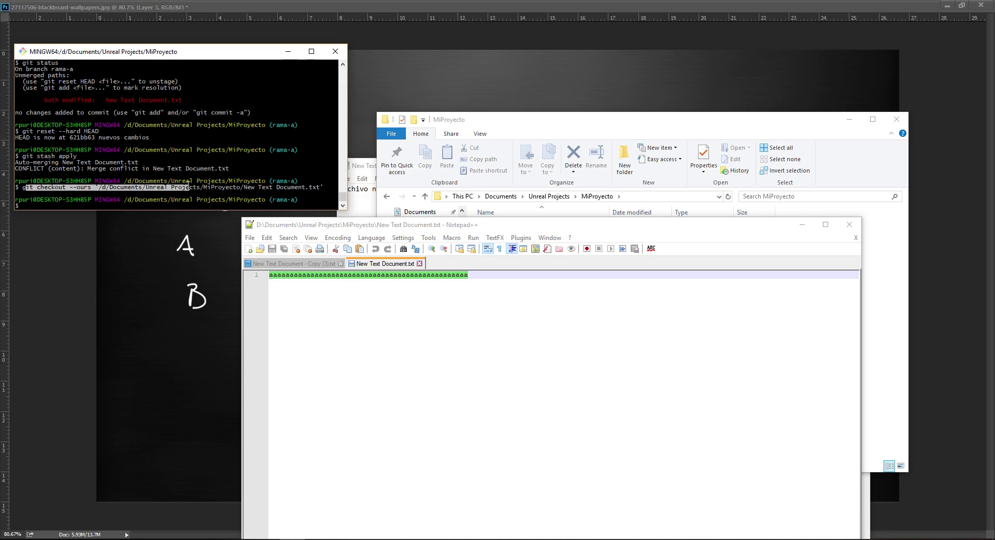
click(179, 202)
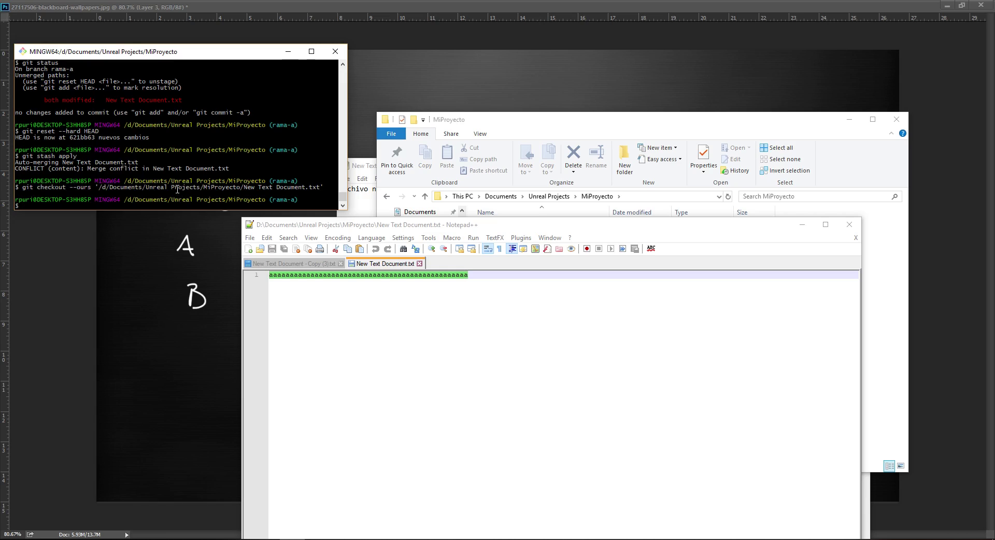
Step: Hard-reset rama-a to HEAD (621bb63) and confirm git status reports a clean tree
text(git)
text(reset --)
text(head)
key(BackSpace)
key(BackSpace)
key(BackSpace)
text(hard)
text(EAD)
key(Return)
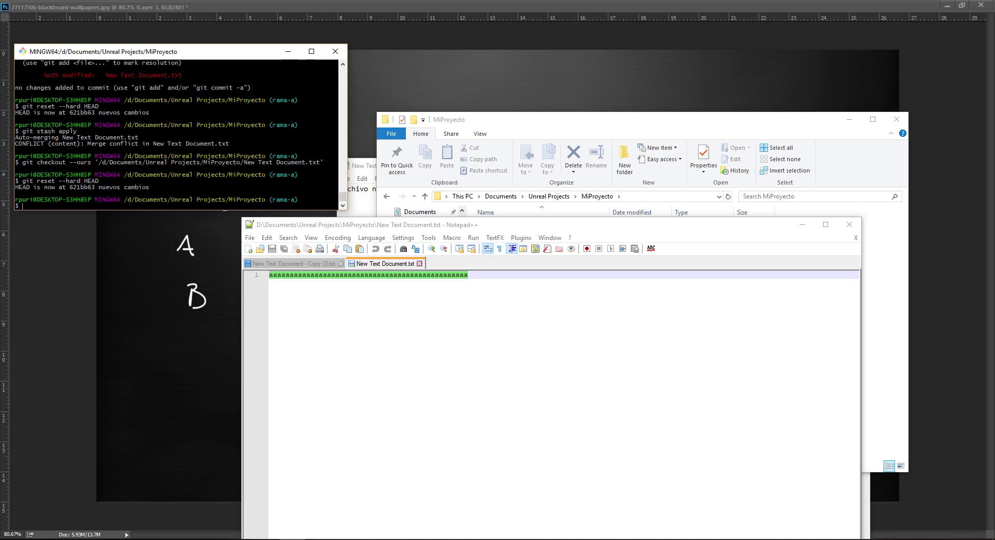
text(git sta)
text(tus)
key(Return)
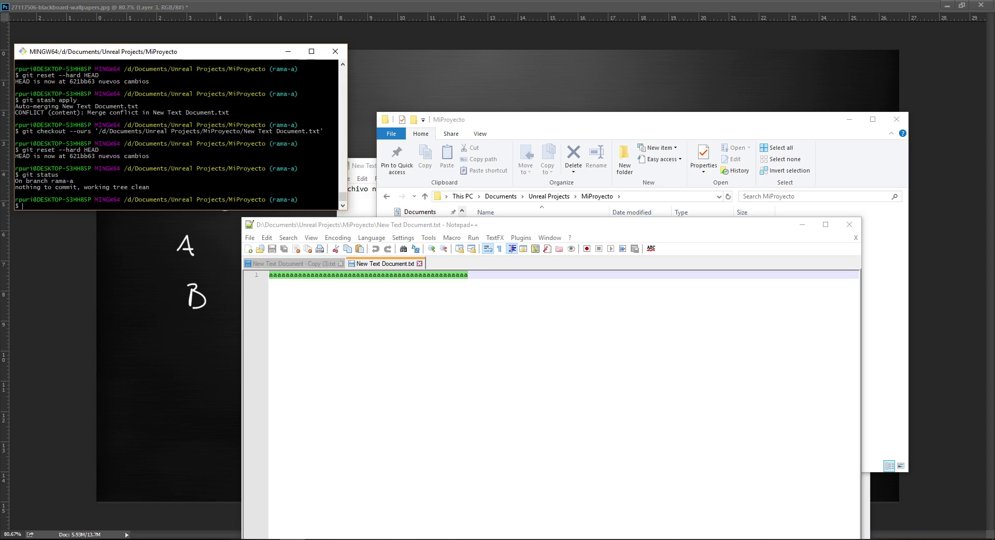
Step: Reload the reset file in Notepad++ and run git merge master, already up to date
click(373, 420)
click(513, 317)
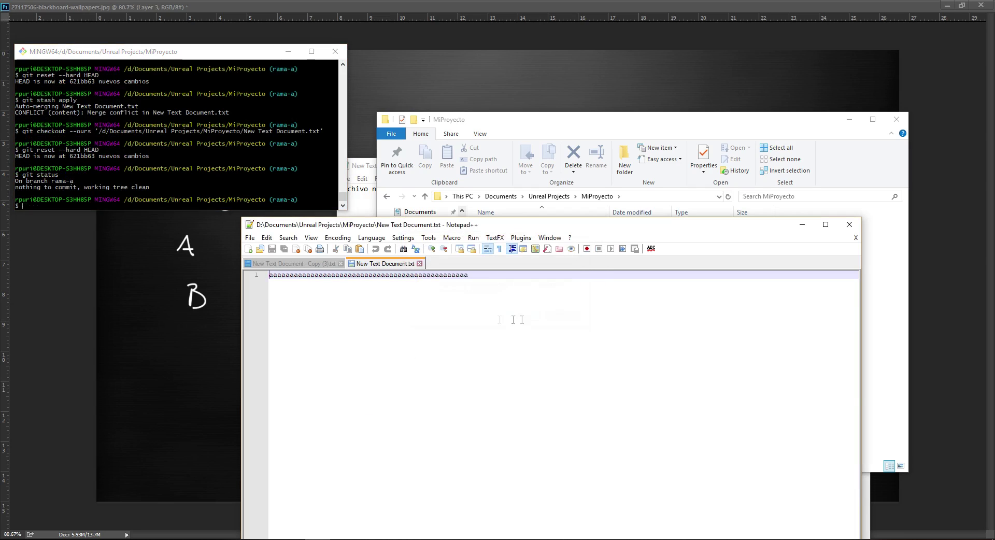
click(129, 170)
text(git )
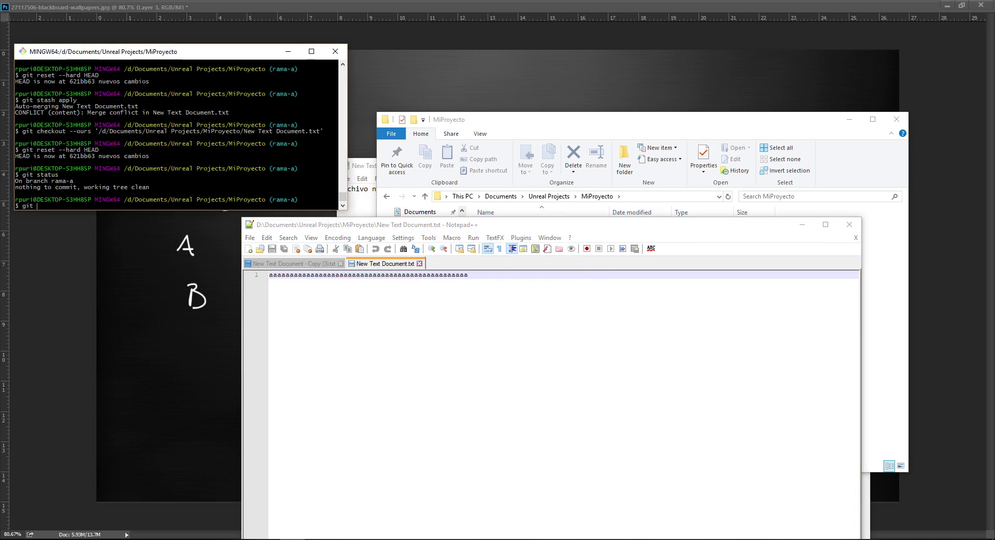
text(merge origin)
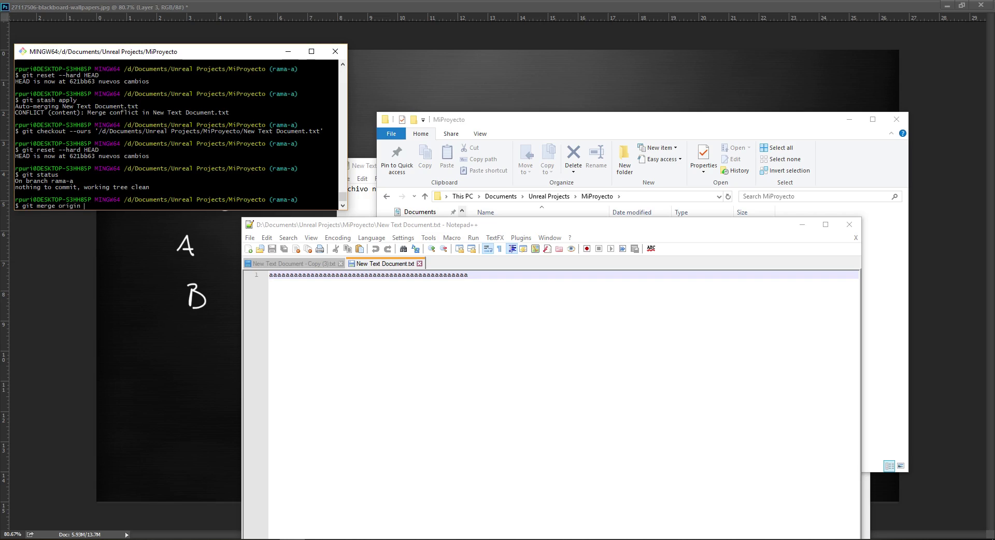
key(BackSpace)
key(BackSpace)
key(BackSpace)
key(BackSpace)
text(master)
key(Return)
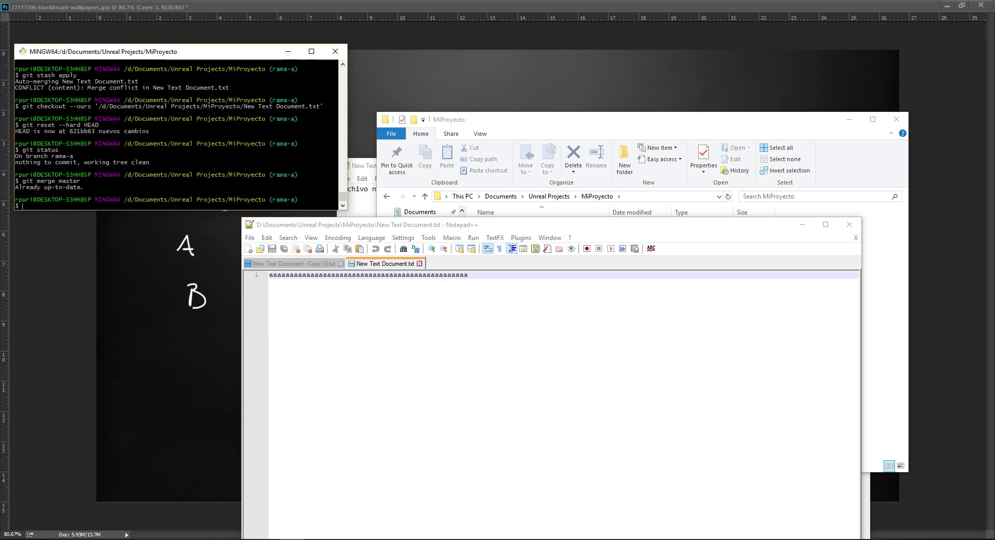
Step: Reapply the stash and reload New Text Document.txt showing the conflict markers
text(git stash)
text( apply)
key(Return)
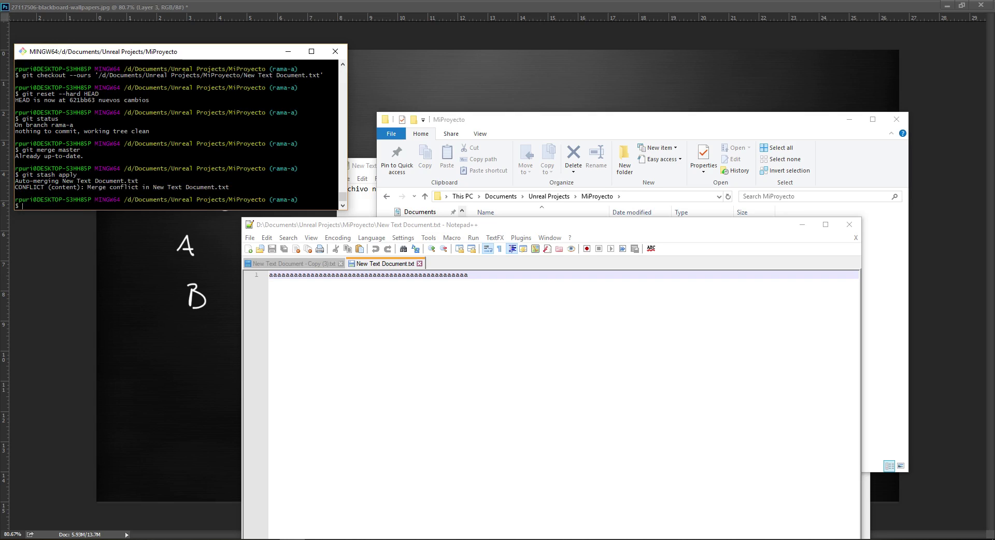
click(440, 343)
click(531, 317)
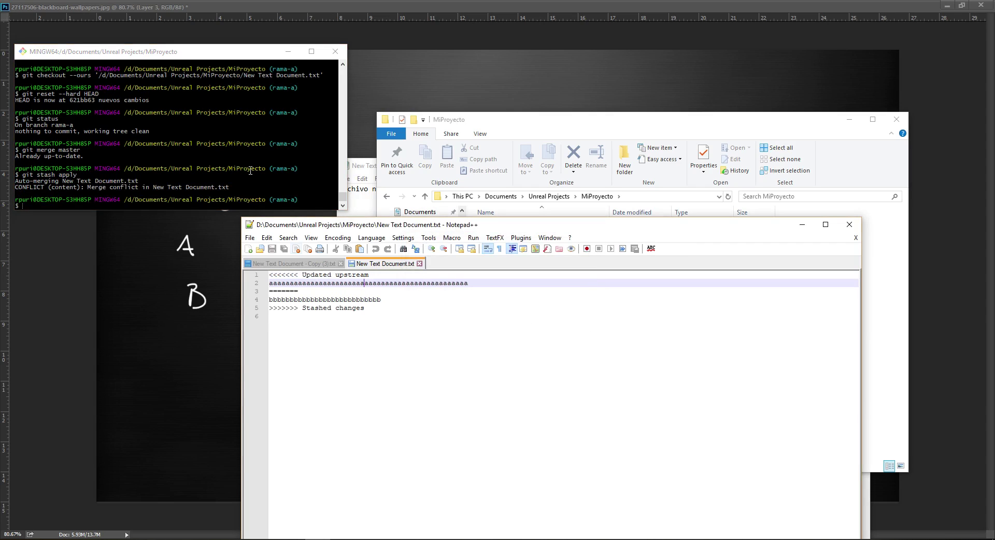
Step: Try git merge --abort, which fails because no merge is in progress
click(243, 188)
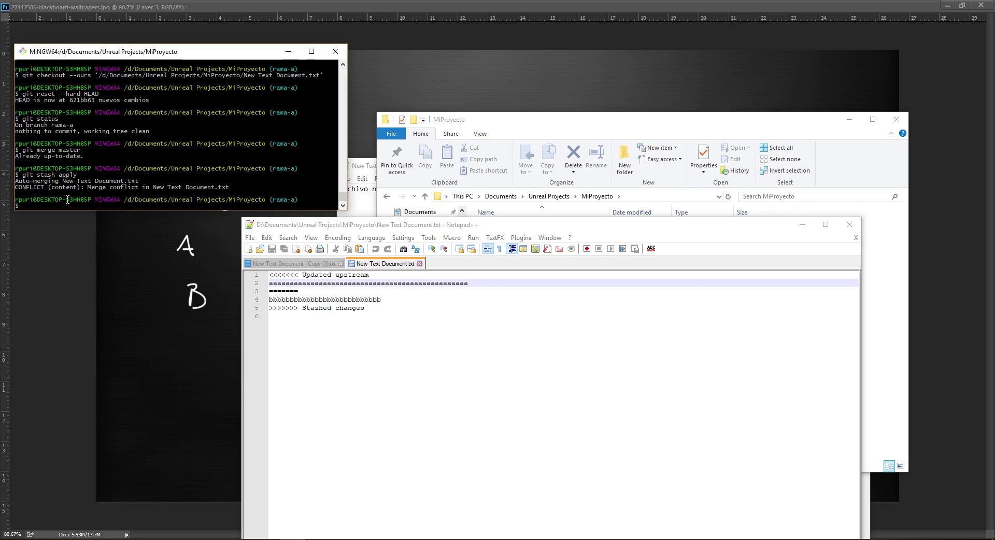
text(git merge --abort)
key(Return)
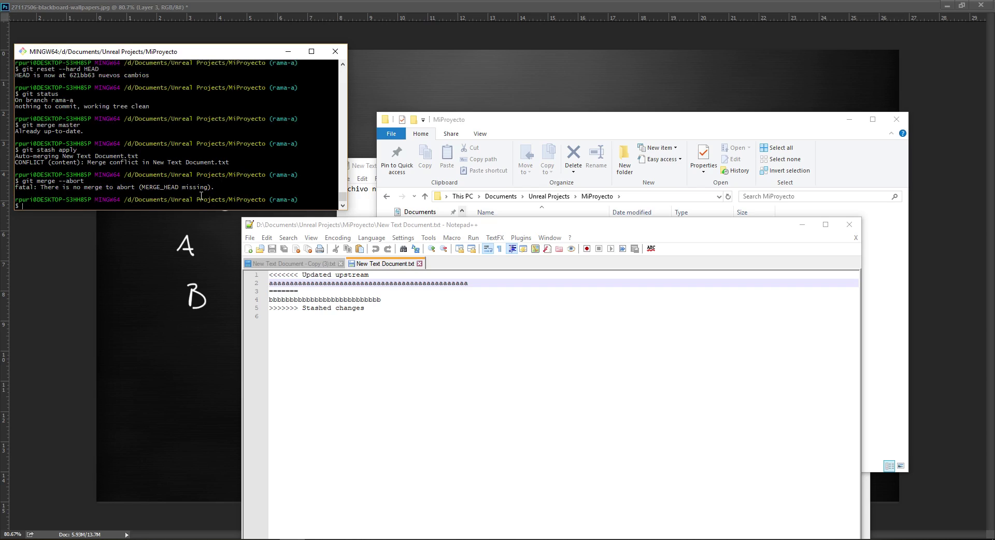
Step: Recall and rerun 'git reset --hard HEAD' to return to 621bb63
key(Up)
key(Up)
key(Up)
drag(22, 181, 77, 182)
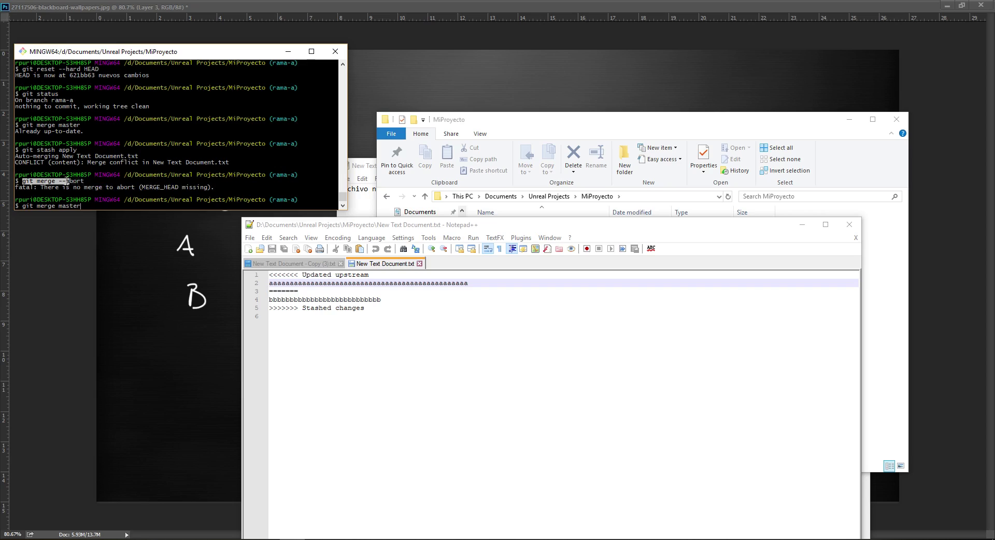
key(Up)
key(Up)
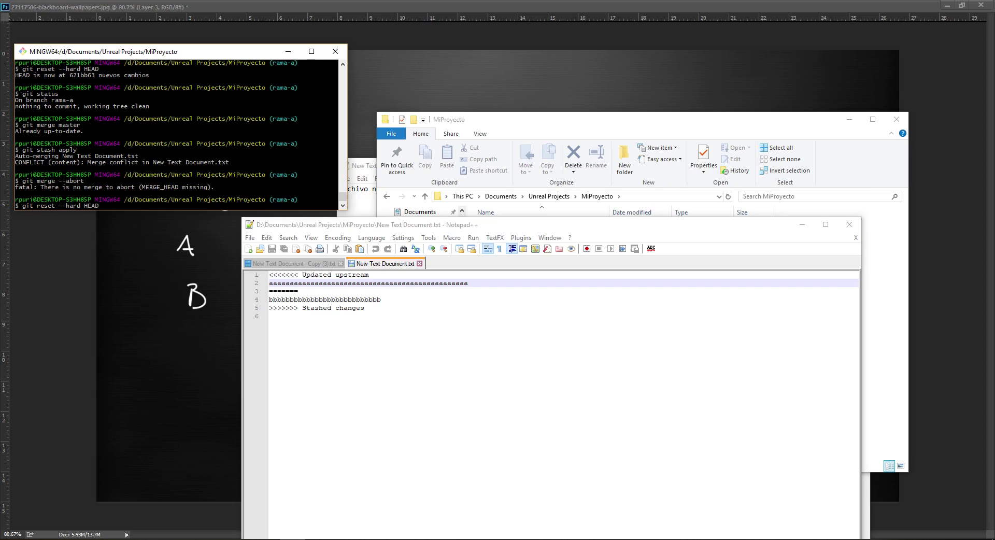
key(Return)
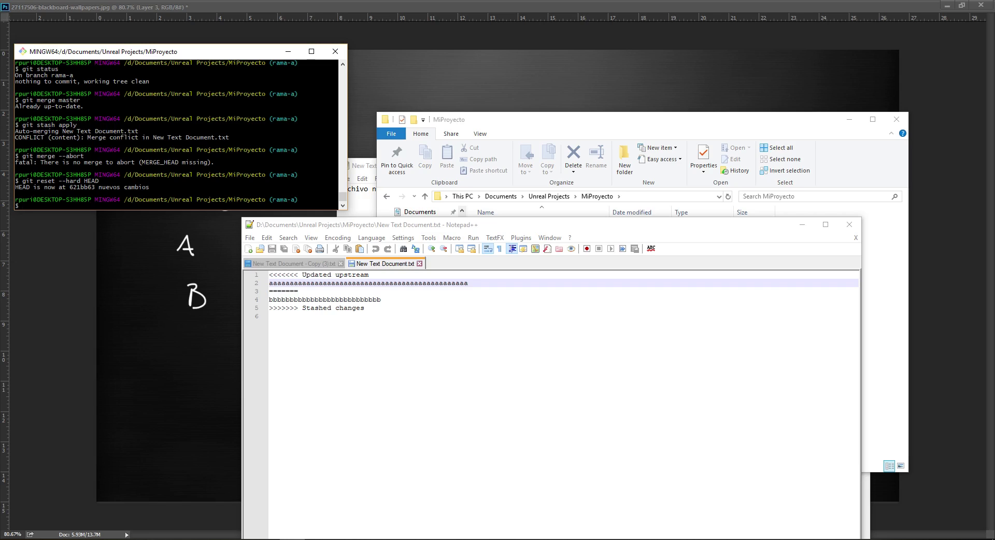
Step: Run 'git merge -Xours master', which reports Already up-to-date
text(git)
text( merge)
text(ours)
key(BackSpace)
key(BackSpace)
key(BackSpace)
text(theirs)
key(BackSpace)
key(BackSpace)
key(BackSpace)
key(BackSpace)
key(BackSpace)
text(ours)
text(master)
key(Return)
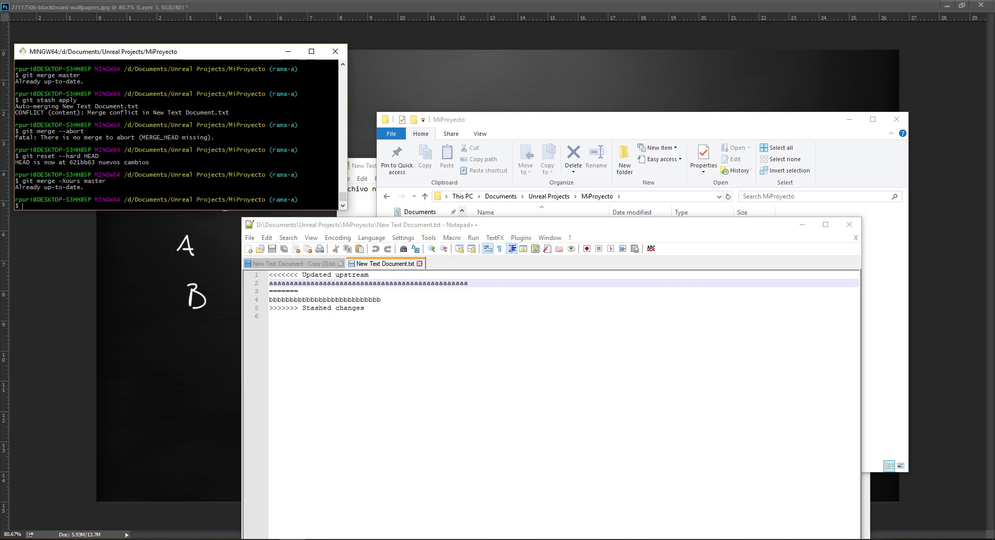
Step: Highlight the -Xours option of the last merge, then bring the MiProyecto File Explorer window forward
drag(106, 183, 51, 181)
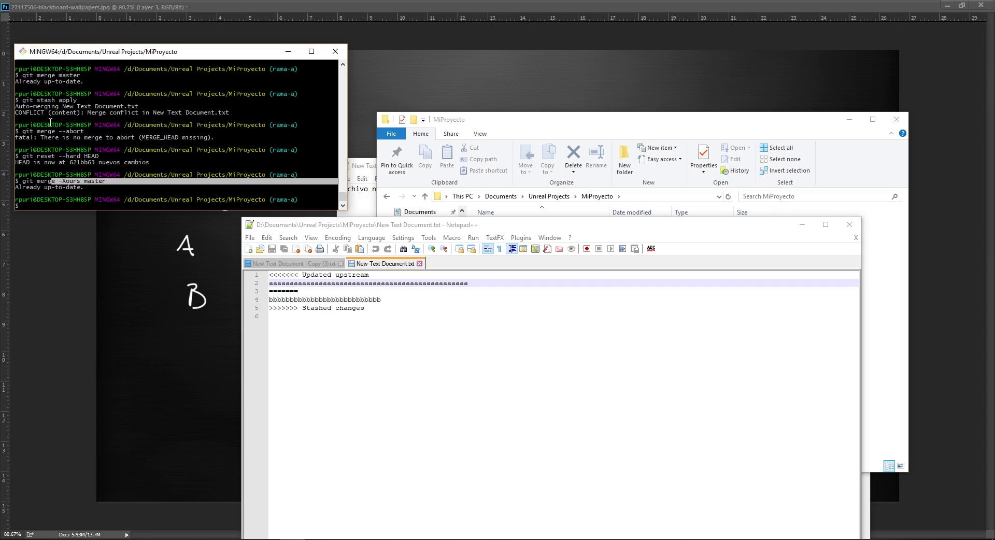
double_click(77, 180)
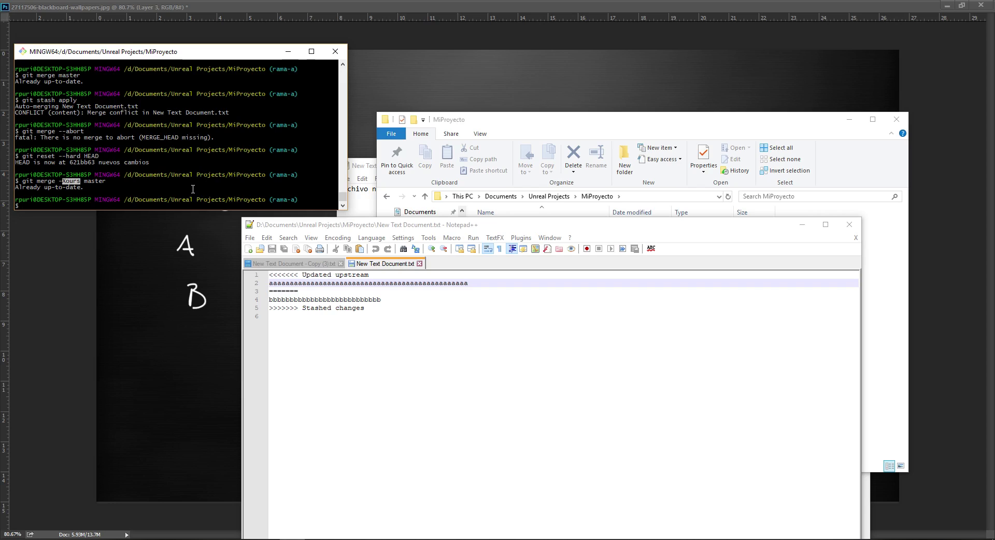
click(522, 124)
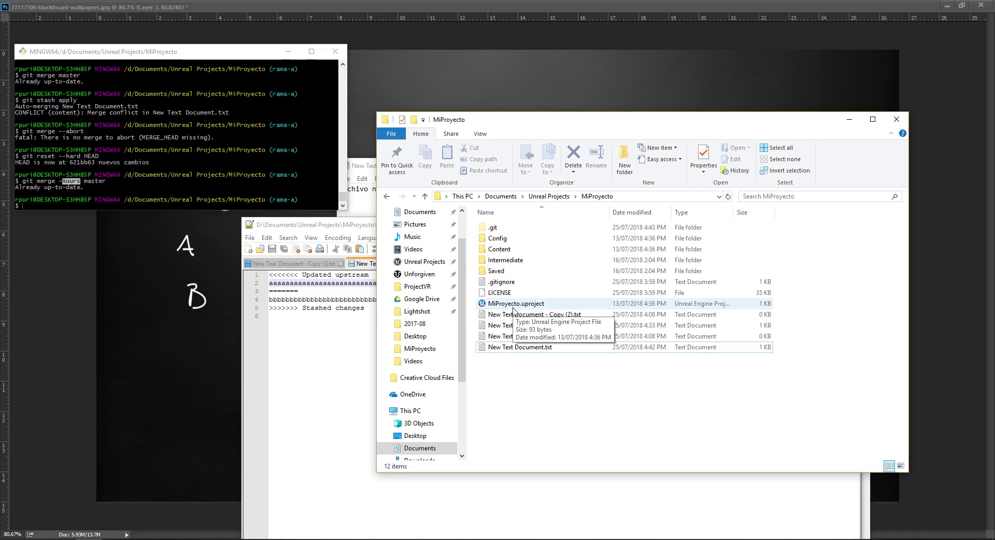
Step: Launch MiProyecto.uproject so Unreal Editor 4.19.2 starts loading MiProyecto
double_click(514, 308)
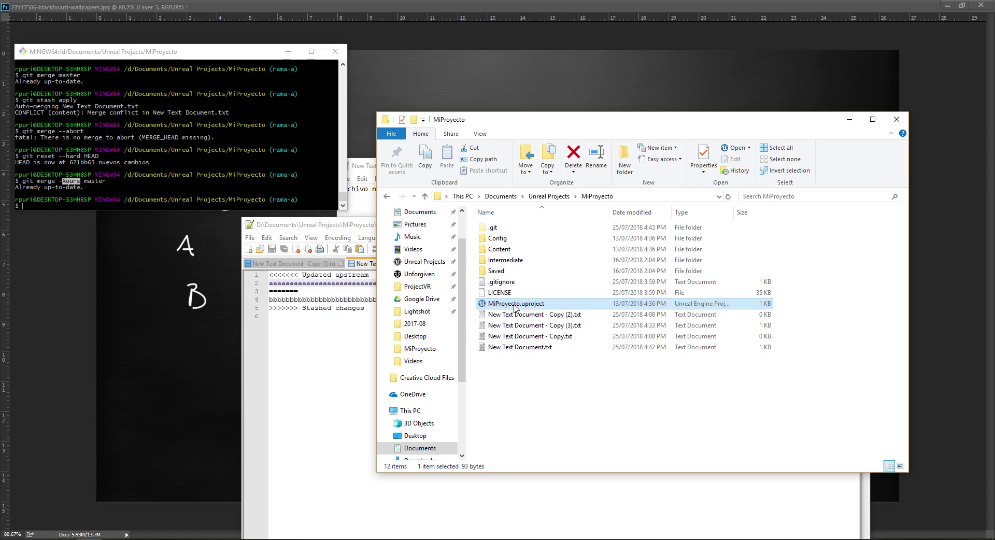
double_click(514, 304)
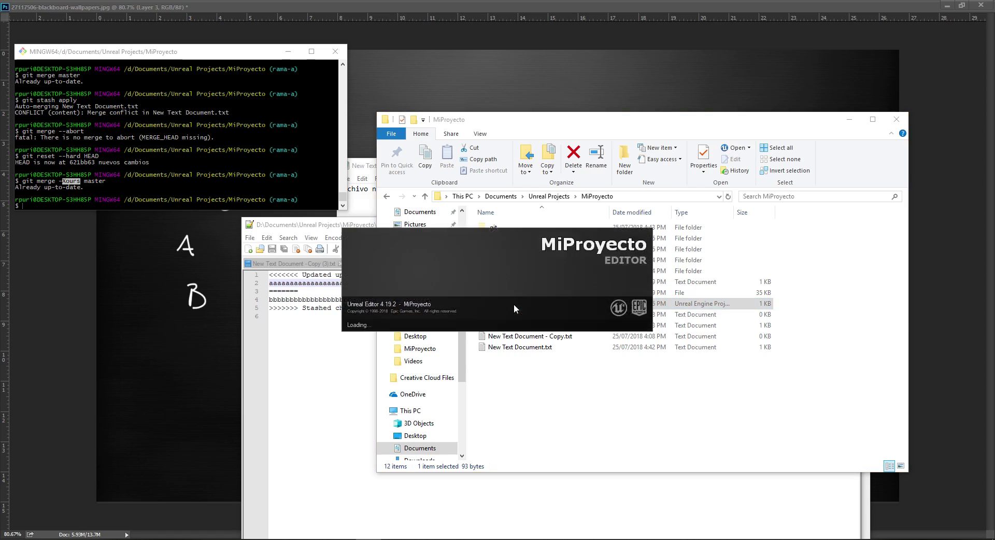
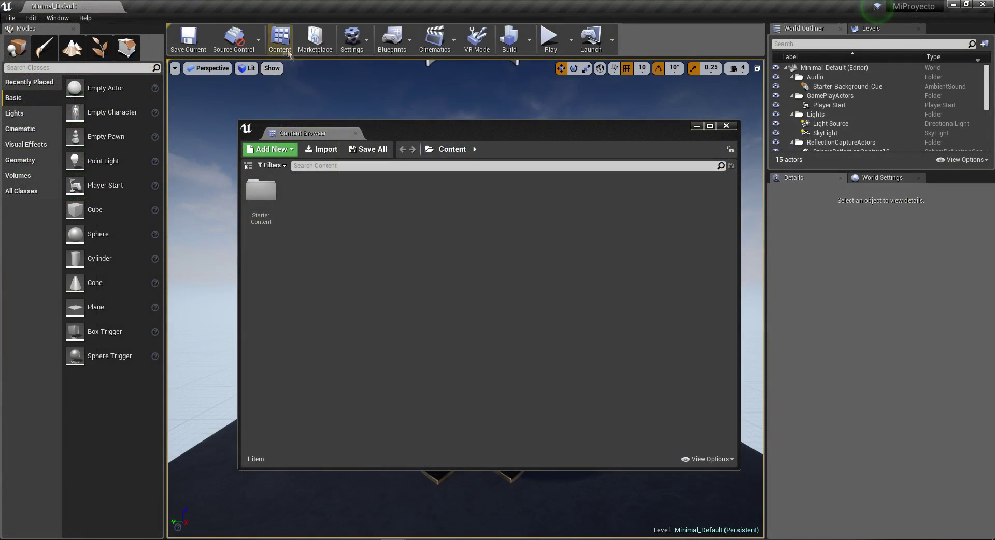
Step: Start Connect to Source Control and pick Git (beta version) as the provider
click(228, 43)
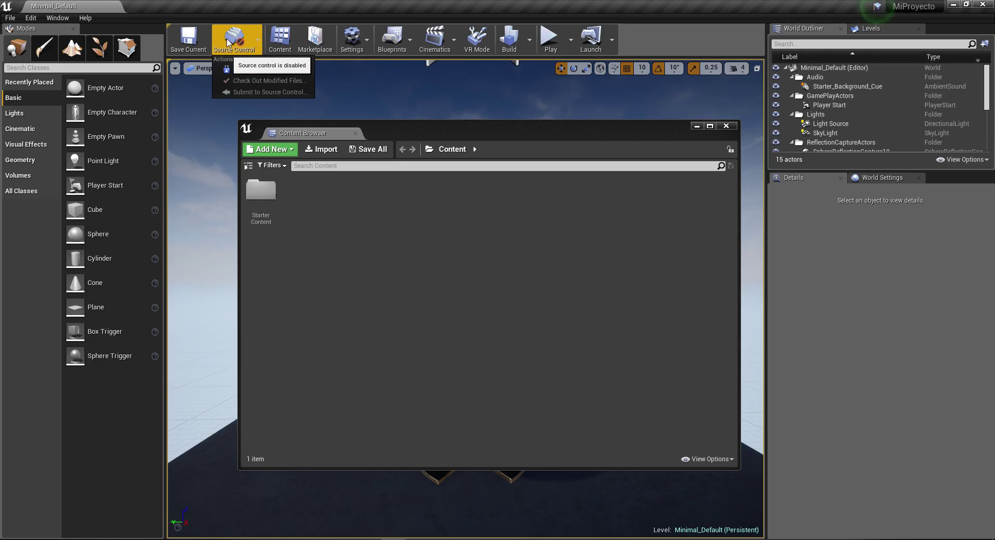
click(256, 74)
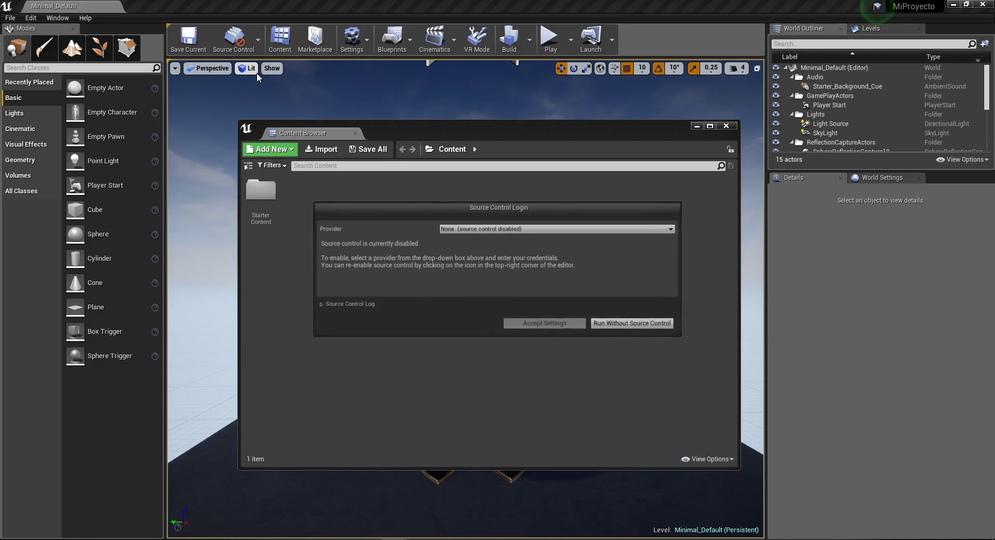
click(455, 231)
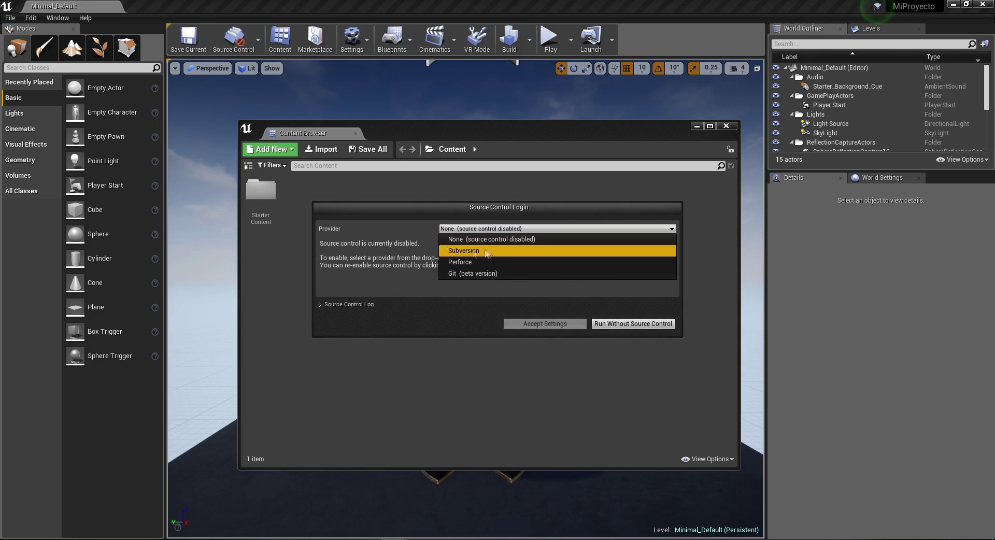
click(465, 276)
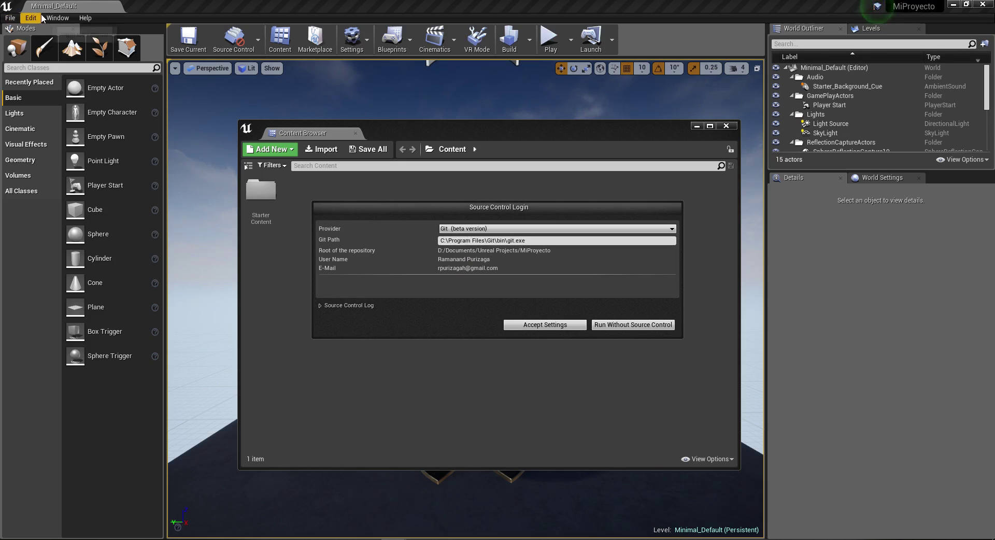
click(67, 20)
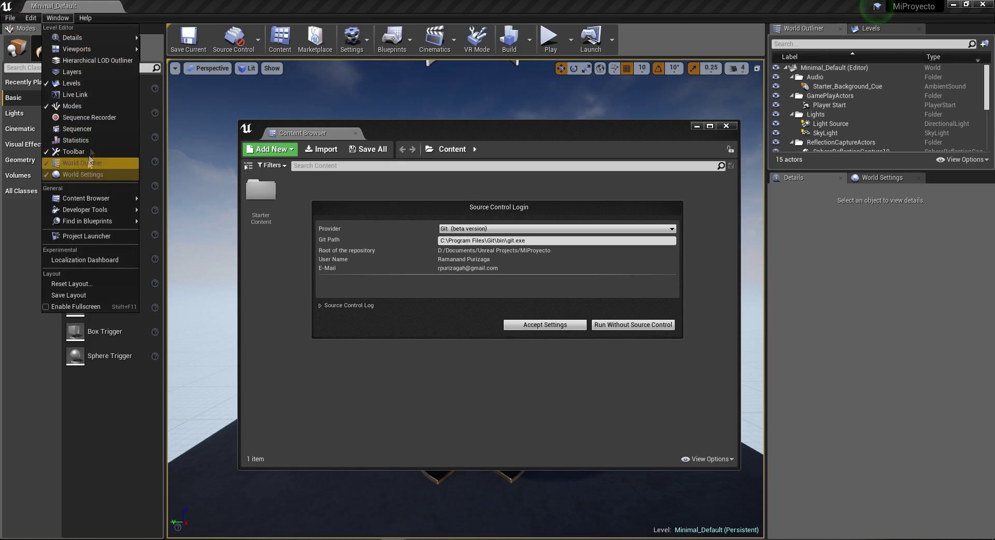
mouse_move(31, 18)
click(65, 180)
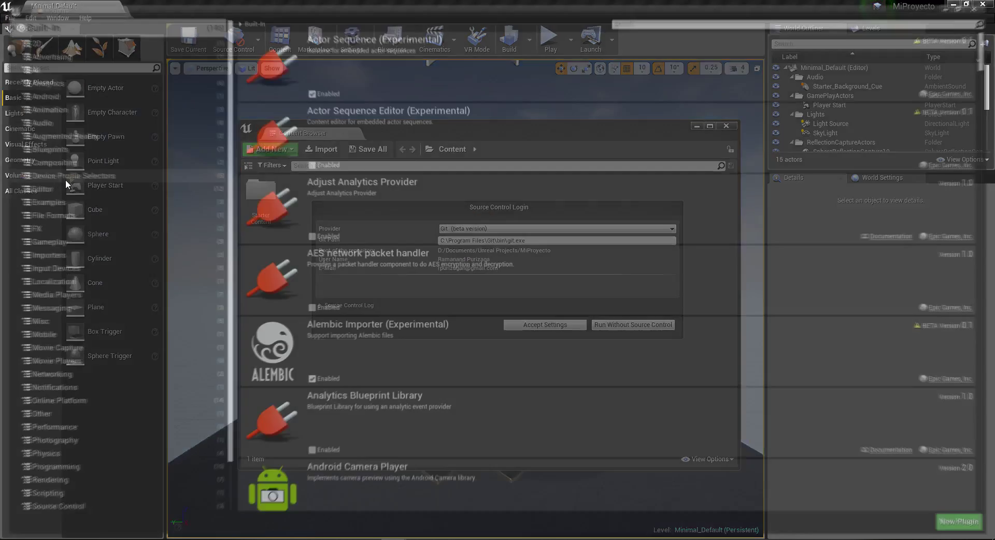
scroll(77, 207, down, 3)
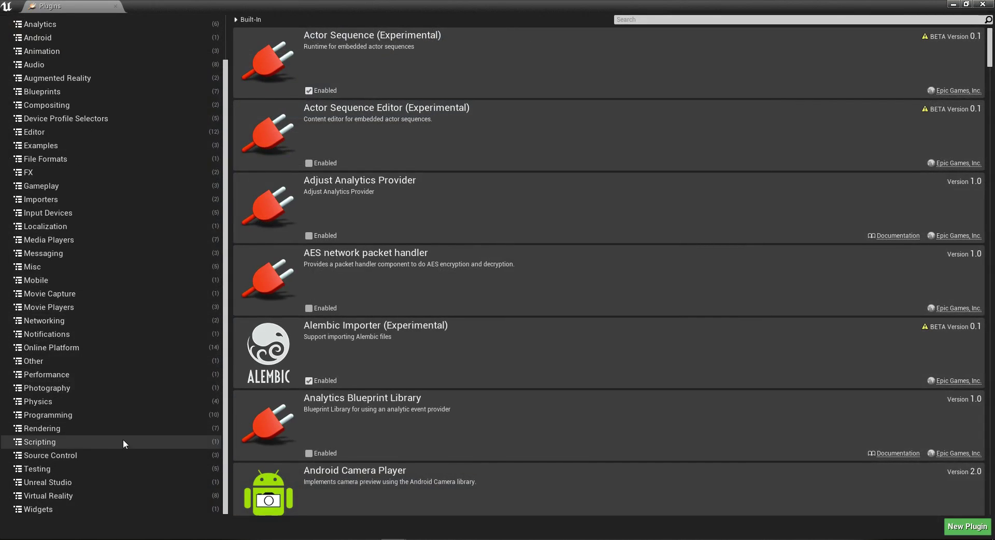
click(56, 455)
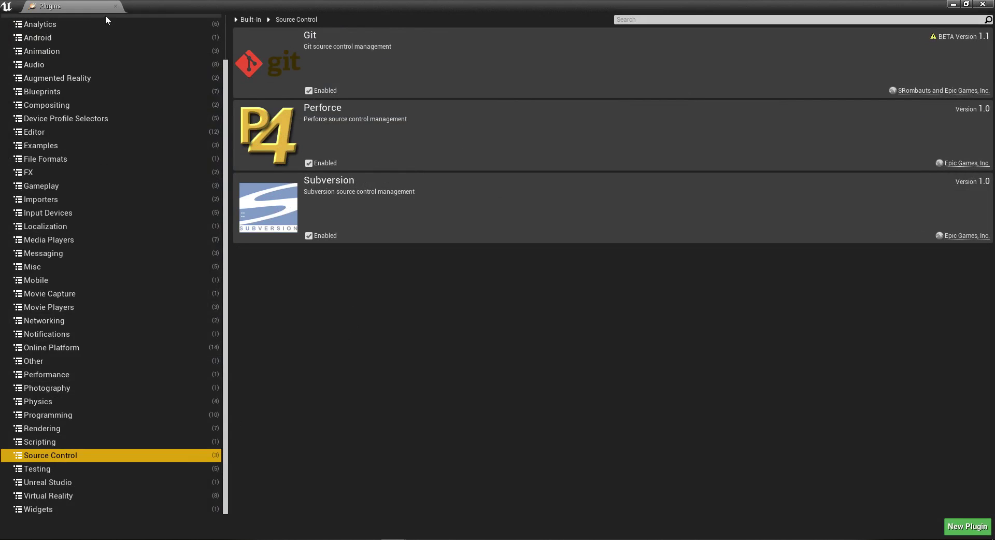
click(116, 7)
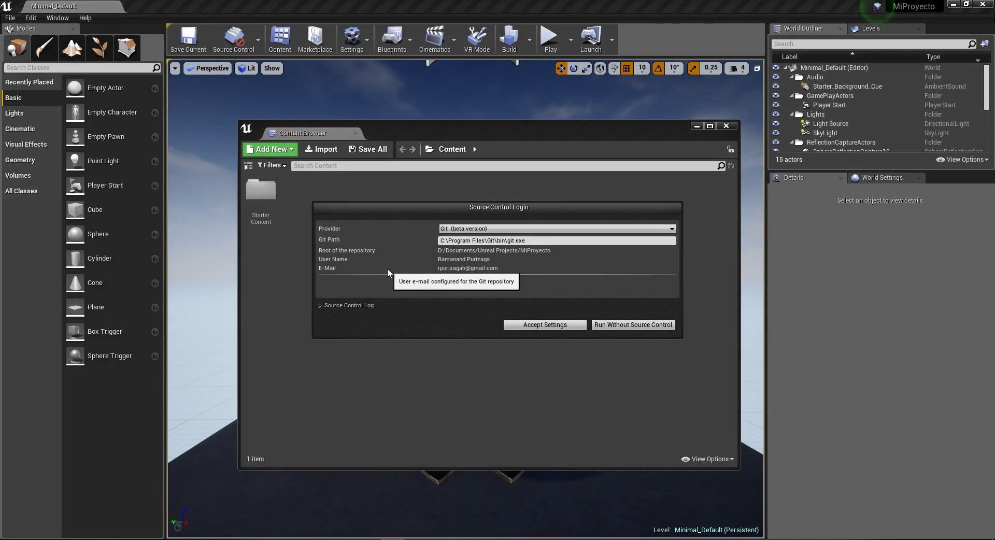
Step: Check the Git executable path and accept the settings to link the project to Git
drag(528, 240, 417, 243)
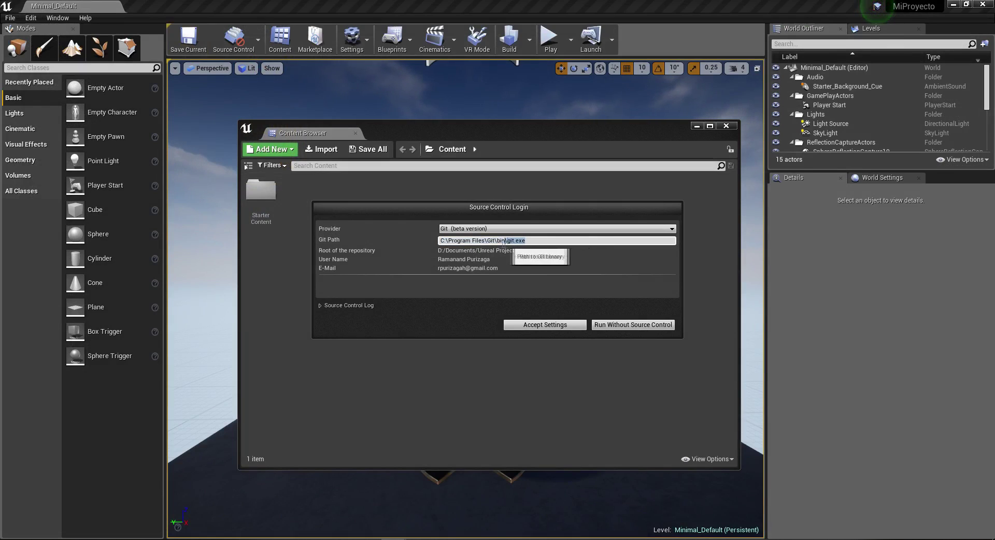
click(490, 268)
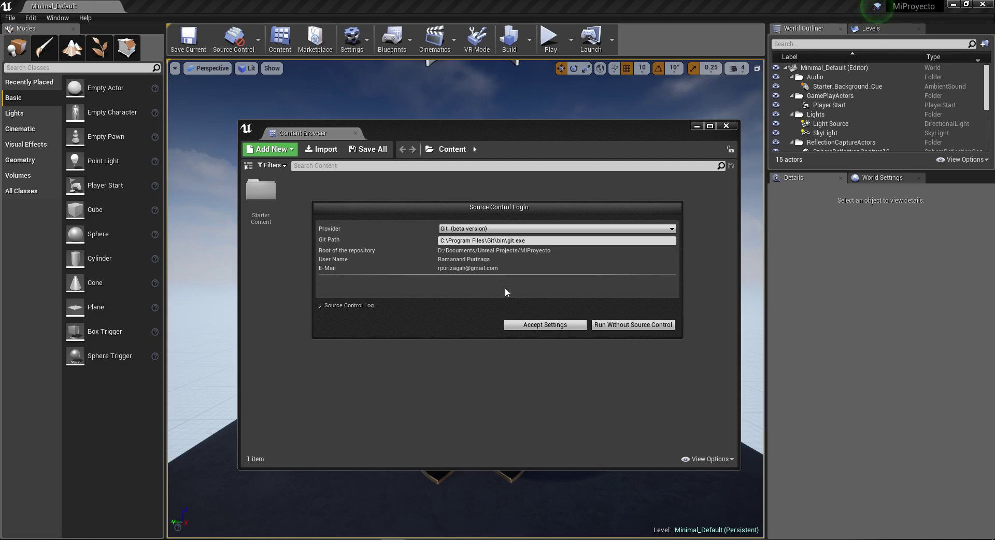
click(557, 325)
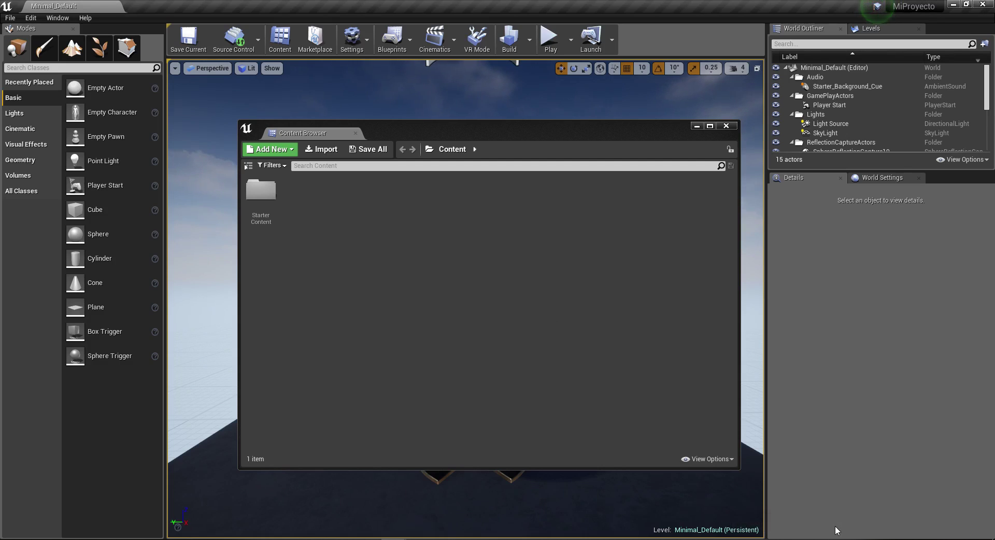
Step: Browse StarterContent/Architecture, peek into Blueprints, and open the Floor_400x400 mesh
double_click(255, 195)
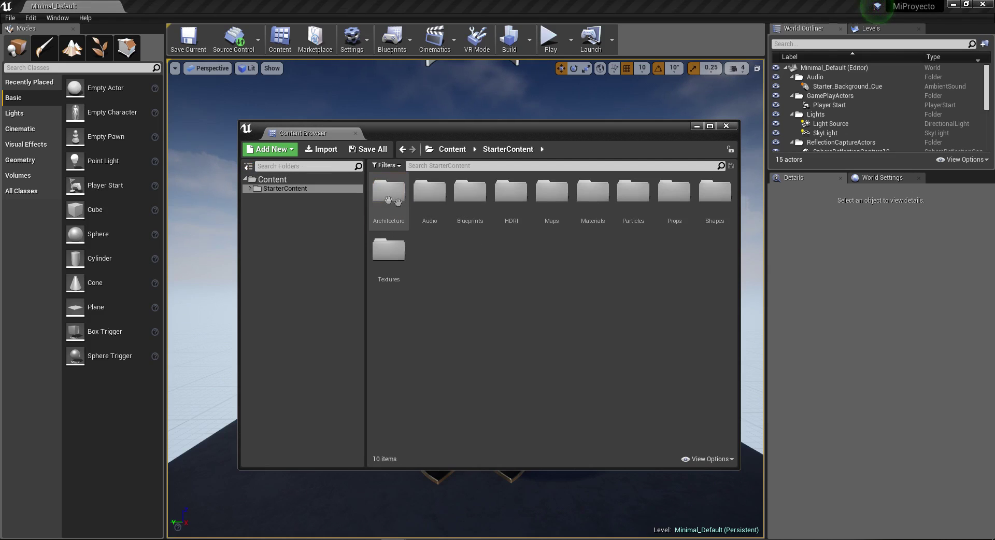
double_click(395, 200)
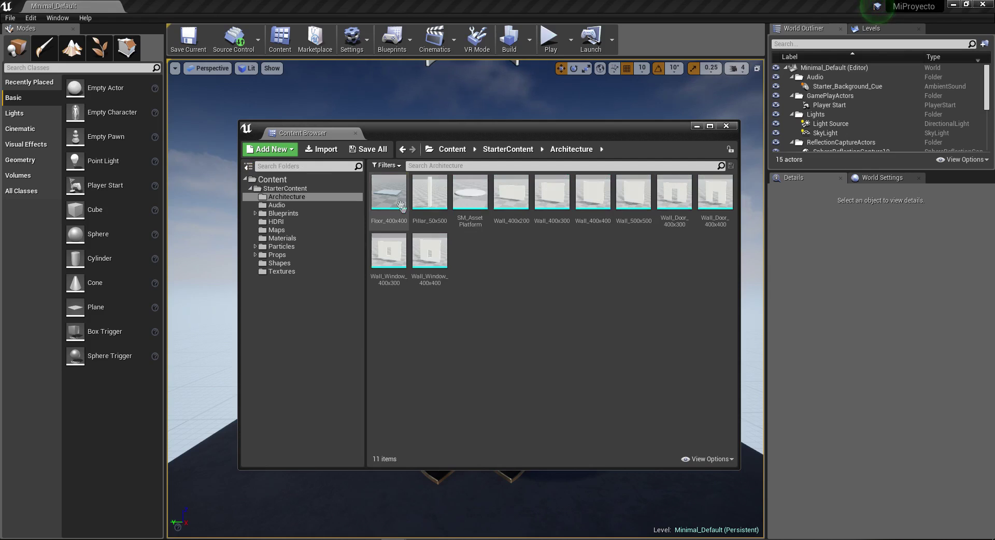
click(388, 196)
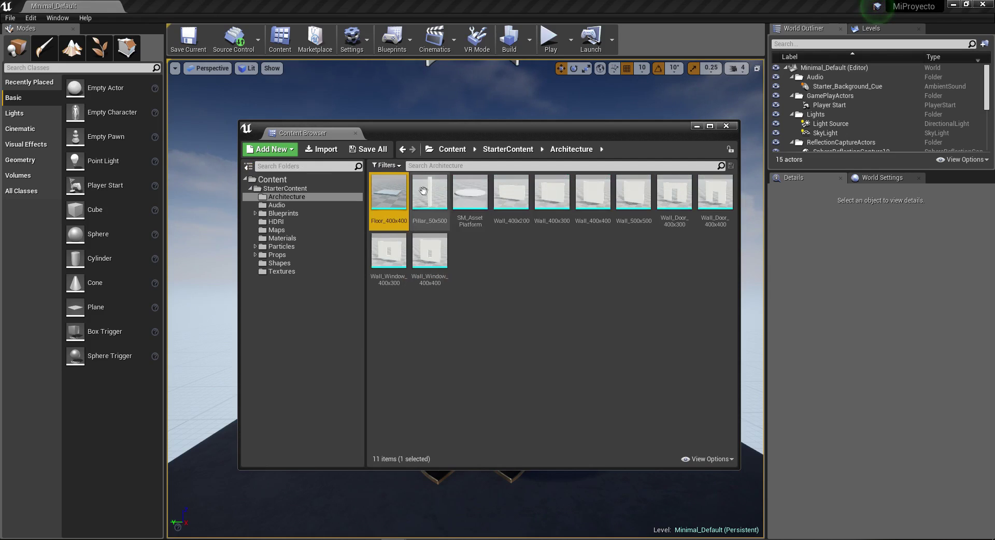
double_click(315, 214)
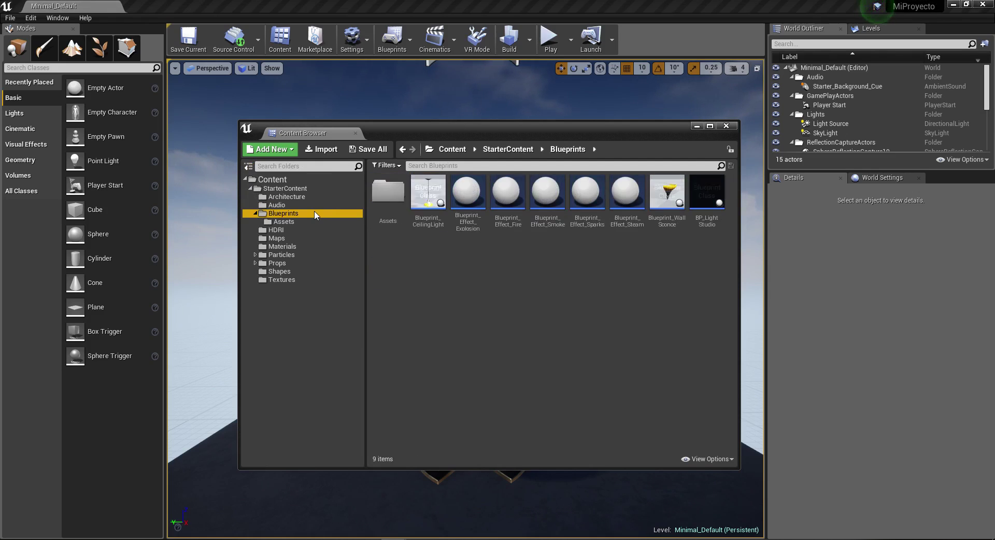
click(308, 200)
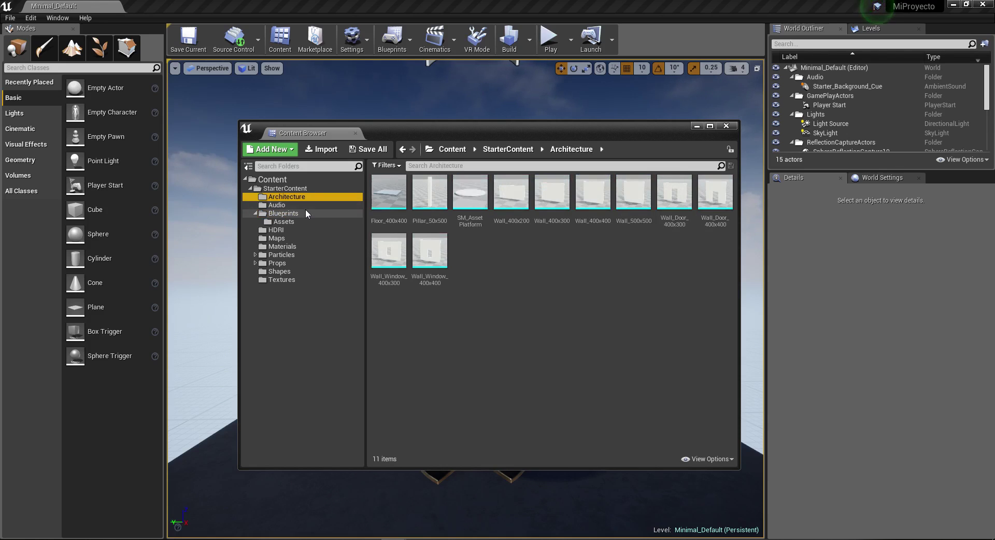
mouse_move(384, 211)
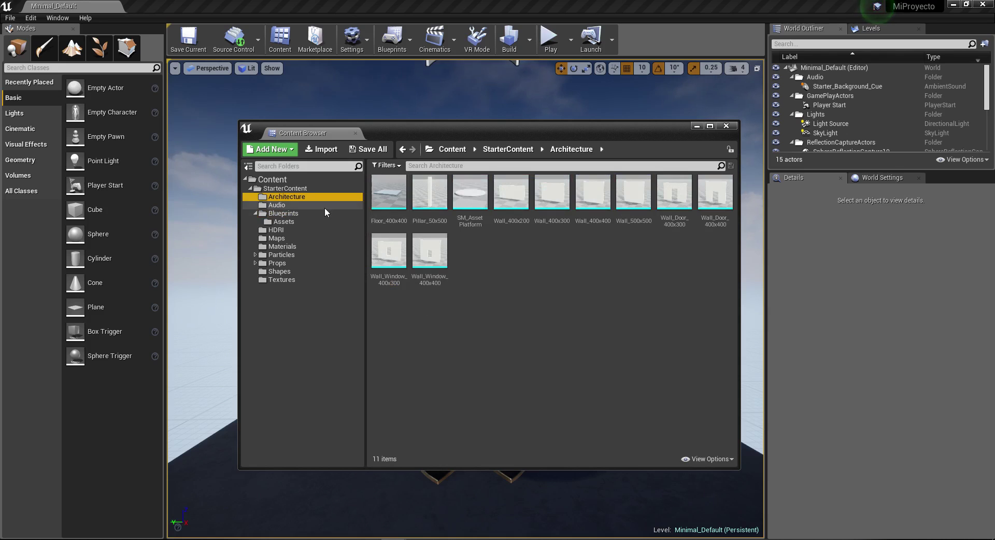
double_click(403, 204)
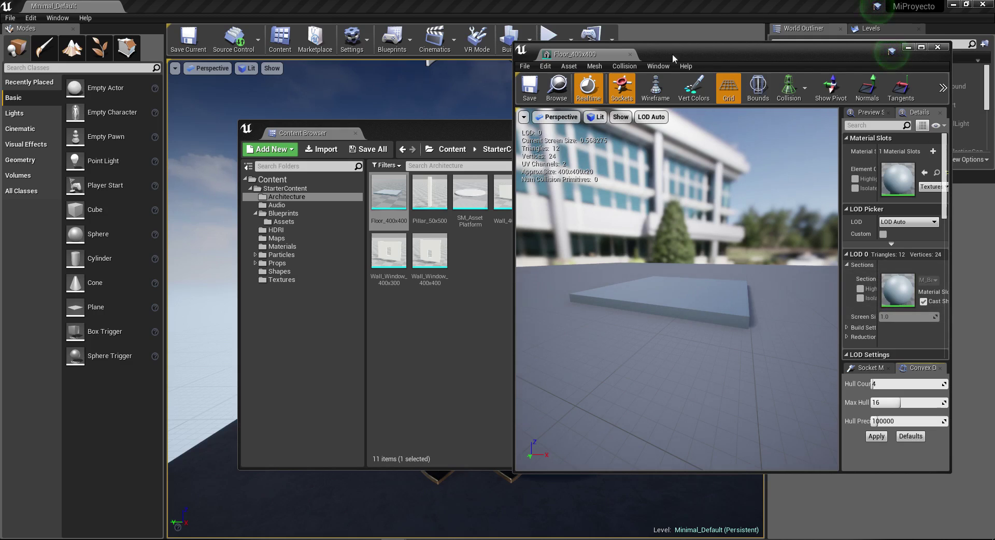
Step: Set Floor_400x400's Light Map Resolution to 64 (128/2) in Details
drag(676, 57, 592, 45)
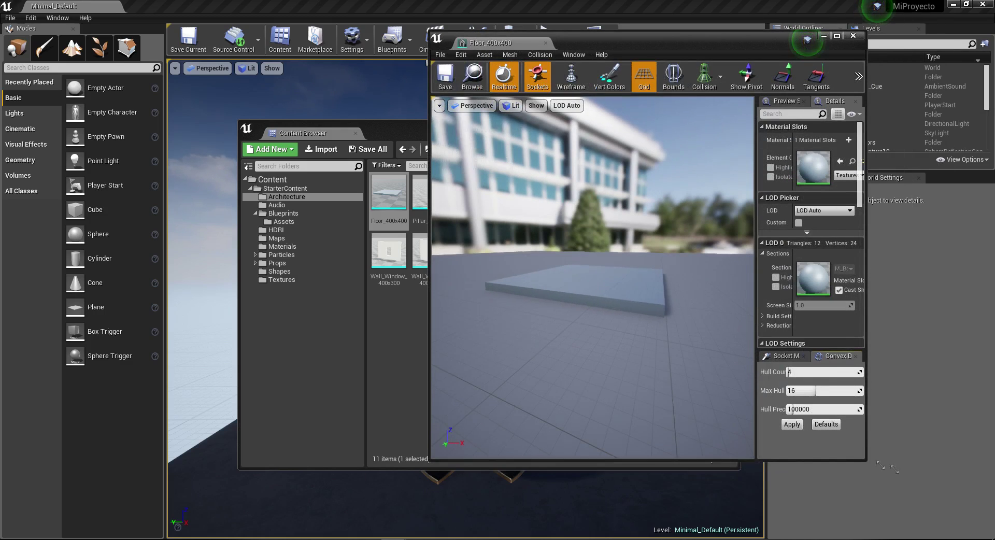
drag(865, 461, 962, 494)
drag(830, 289, 685, 288)
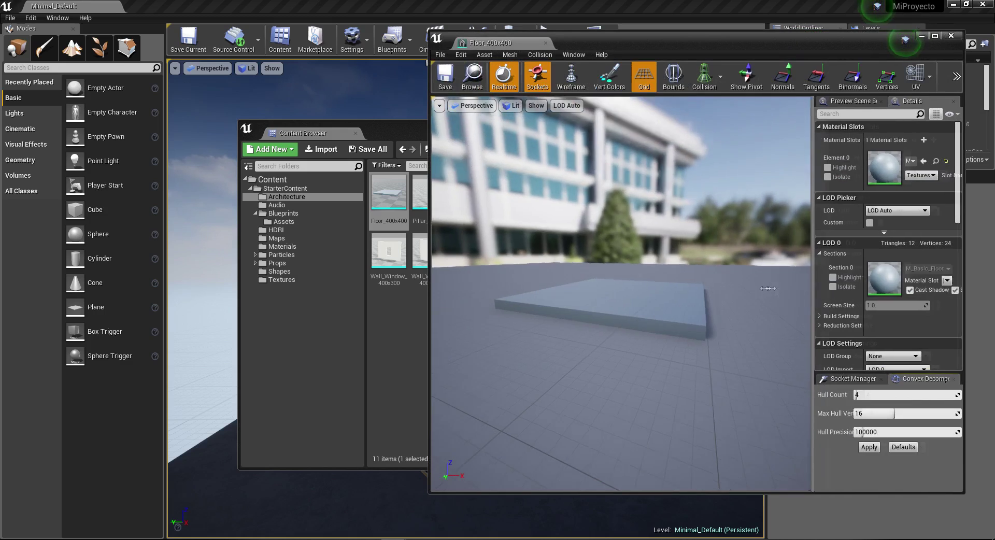
scroll(842, 269, down, 3)
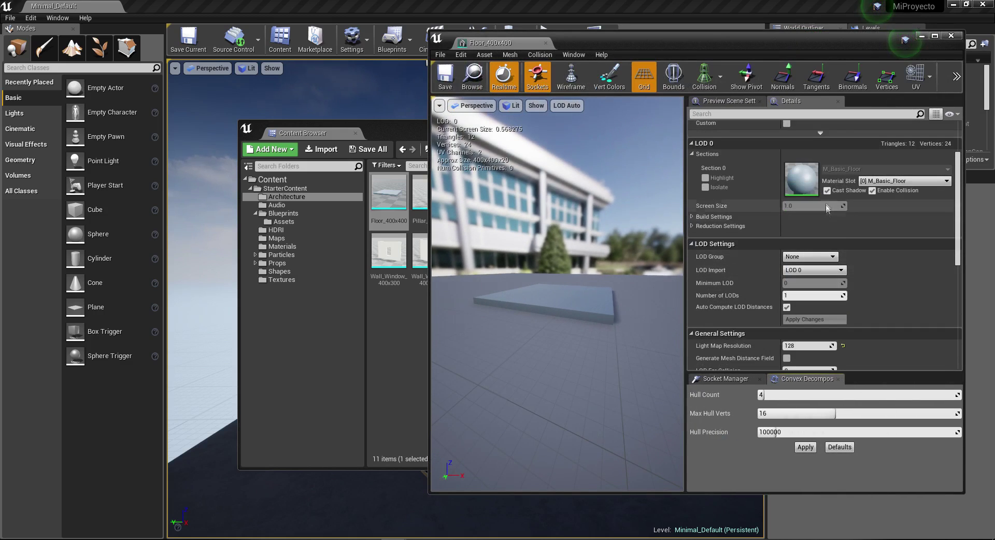
scroll(841, 269, down, 2)
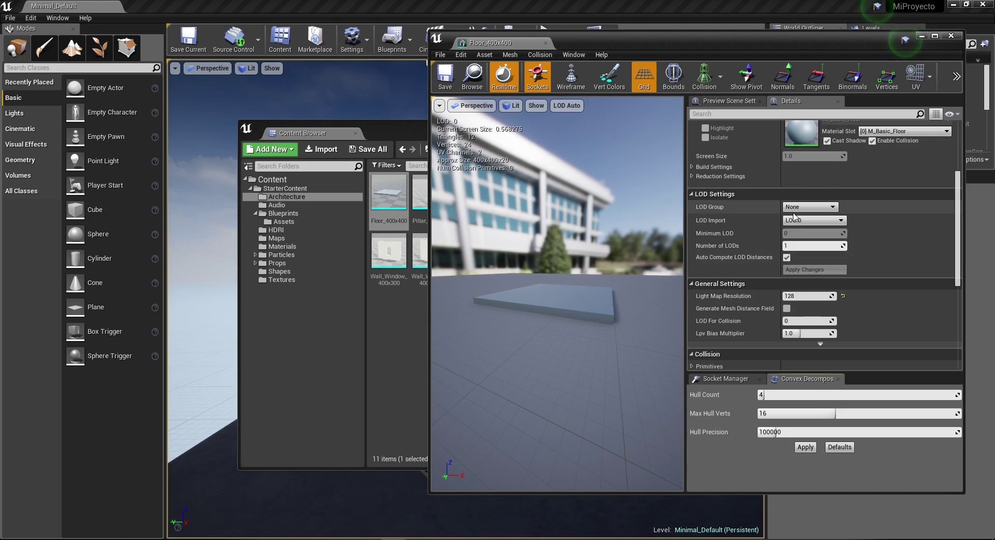
click(797, 296)
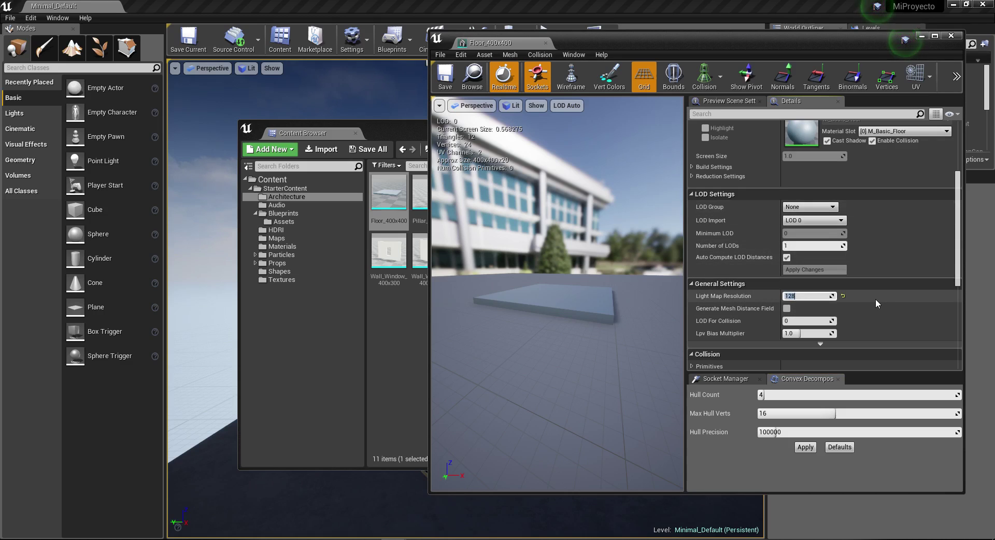
key(End)
key(Return)
Step: Save Floor_400x400, close its editor, and open the Pillar_50x500 mesh
click(445, 75)
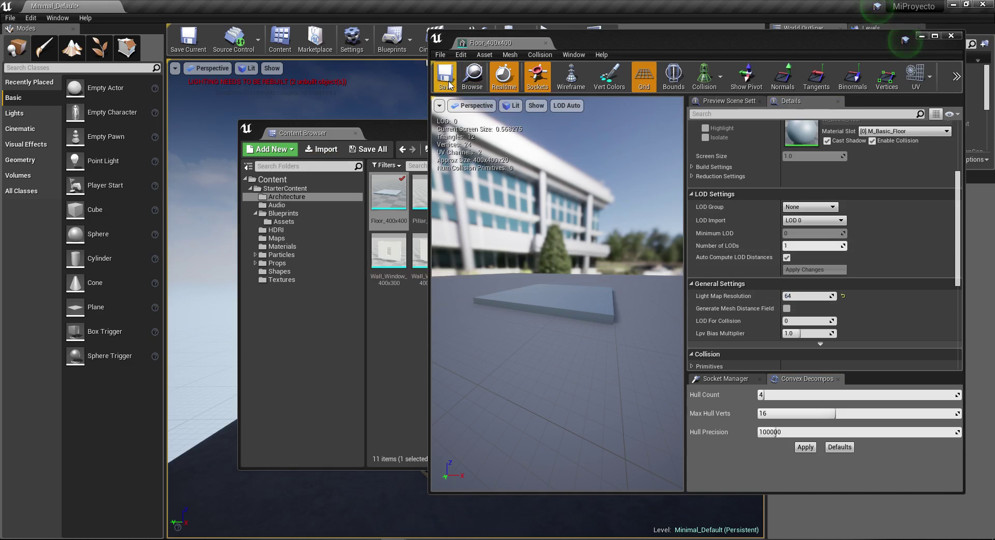
click(921, 36)
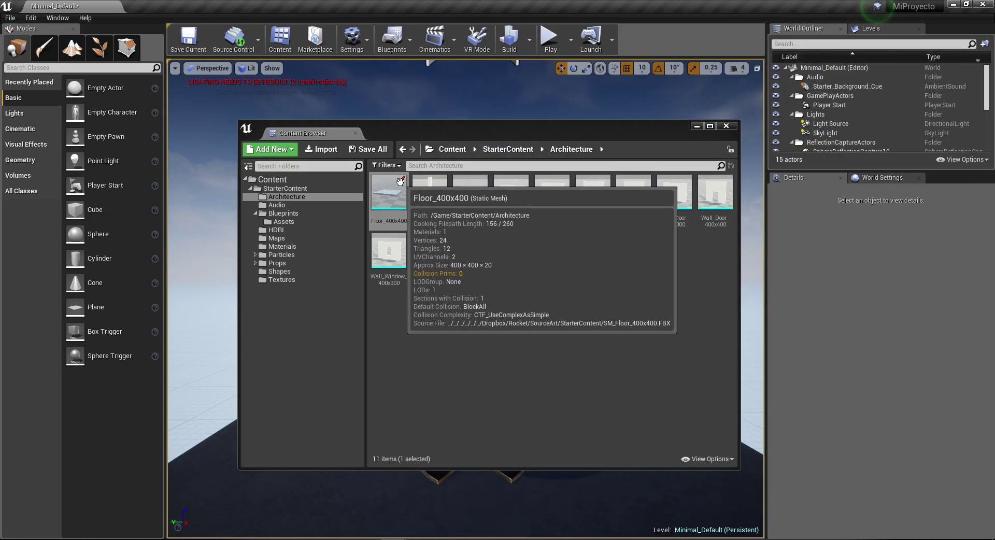
double_click(430, 194)
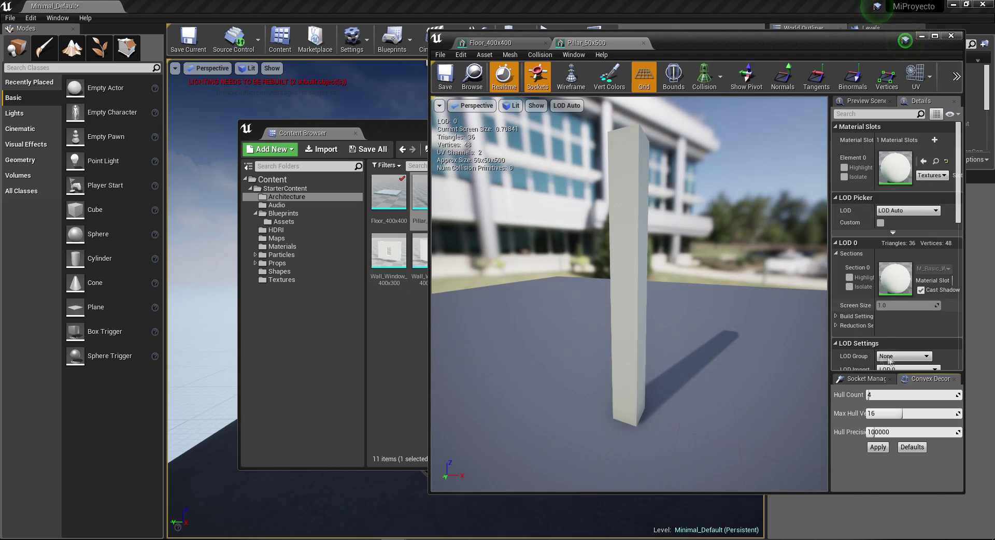
Step: Set Pillar_50x500's LOD Group to Deco, confirm the overwrite, and close both mesh editors
click(891, 359)
click(889, 362)
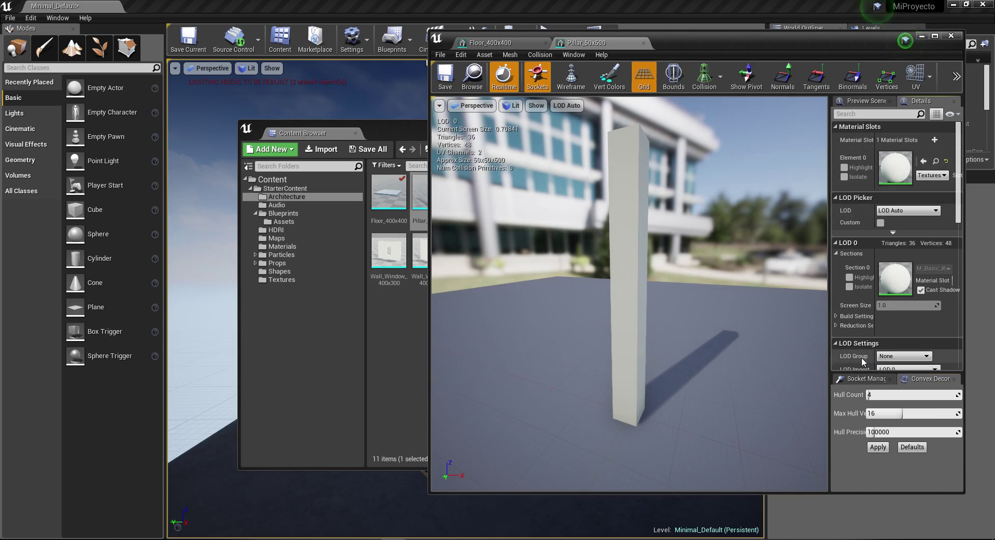
scroll(872, 346, down, 2)
click(904, 306)
click(893, 343)
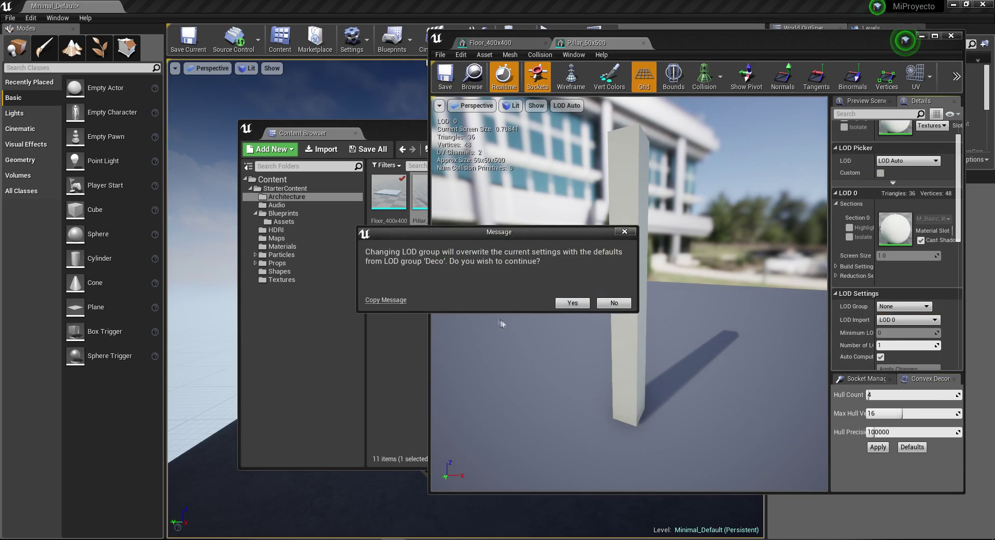
click(563, 306)
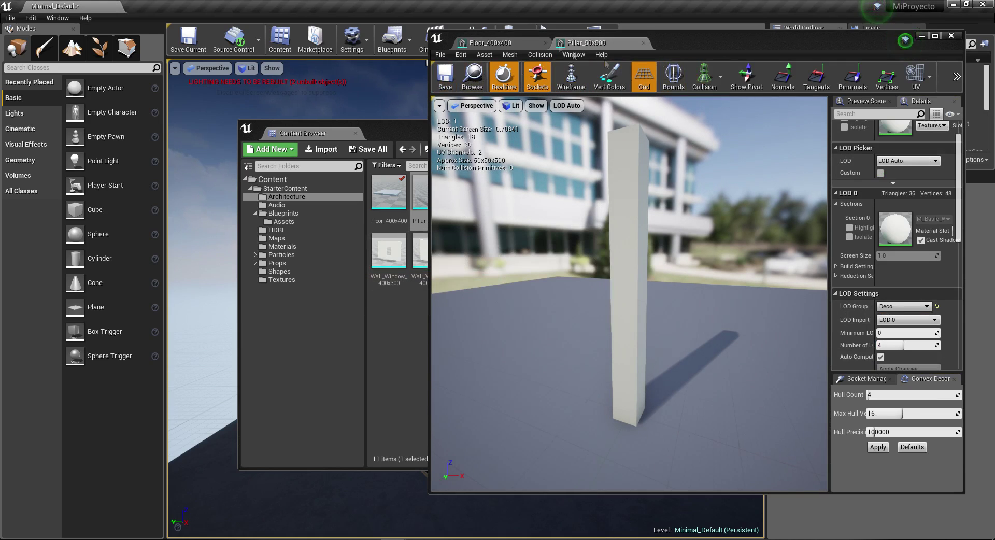
click(643, 43)
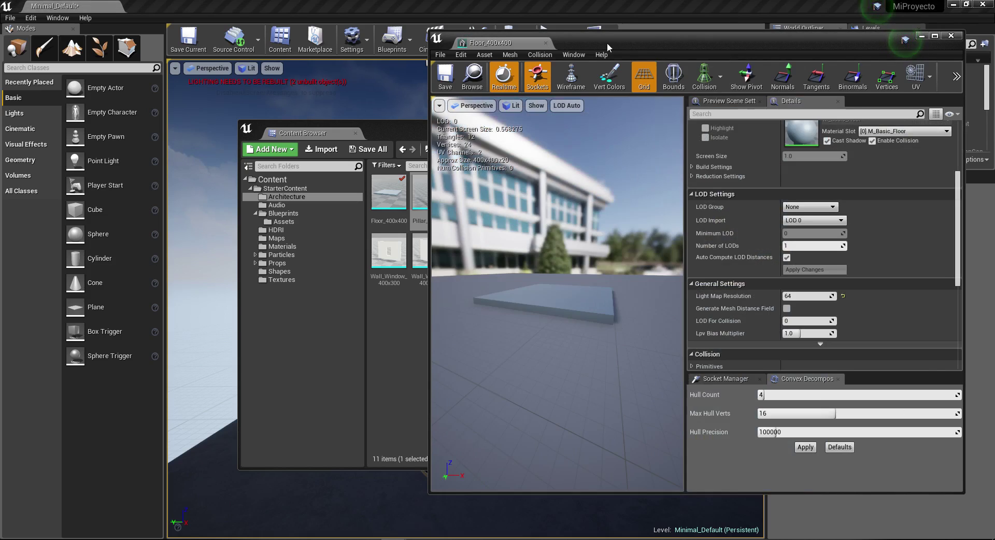
click(545, 43)
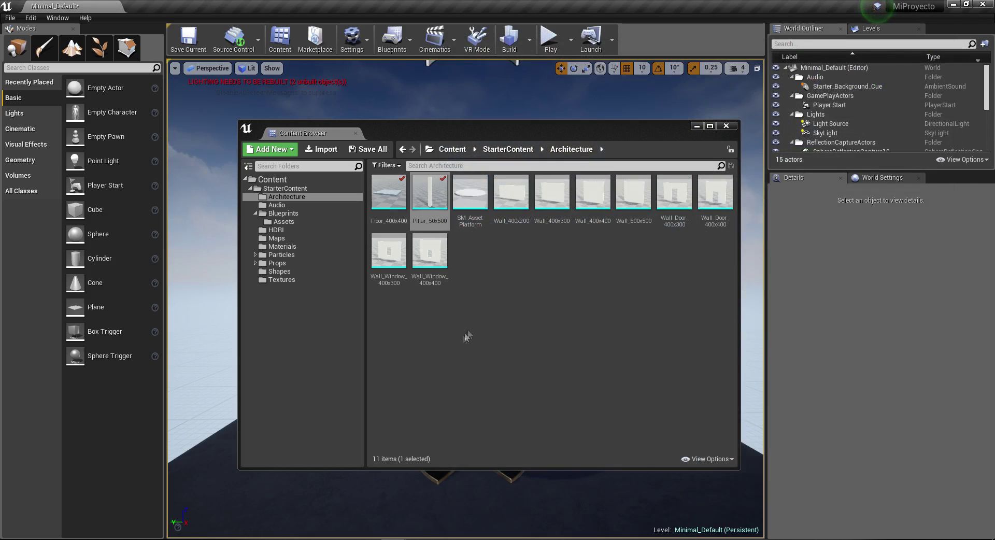
Step: Create an Actor Blueprint class named NewBlueprint in the Blueprints folder
click(481, 308)
right_click(534, 270)
click(455, 266)
click(284, 214)
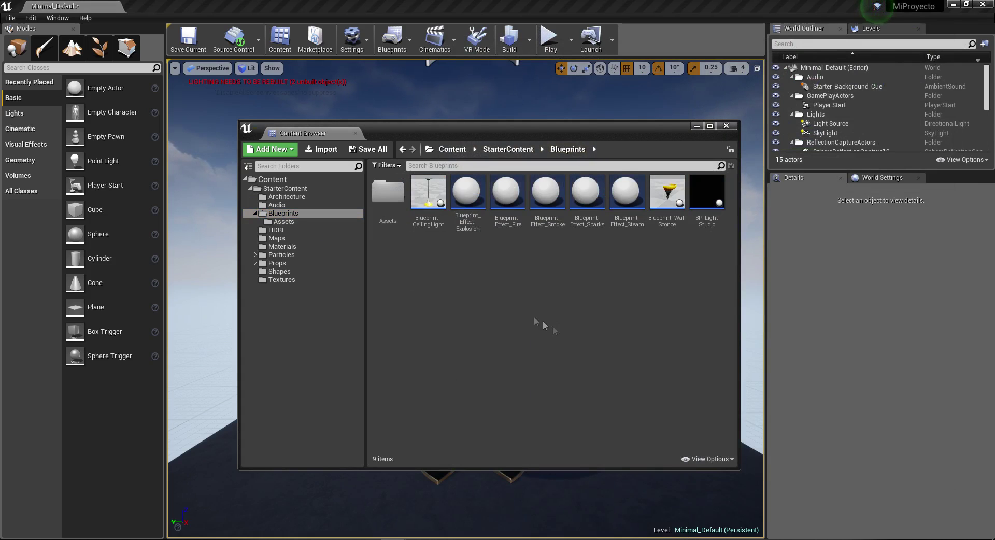
right_click(476, 316)
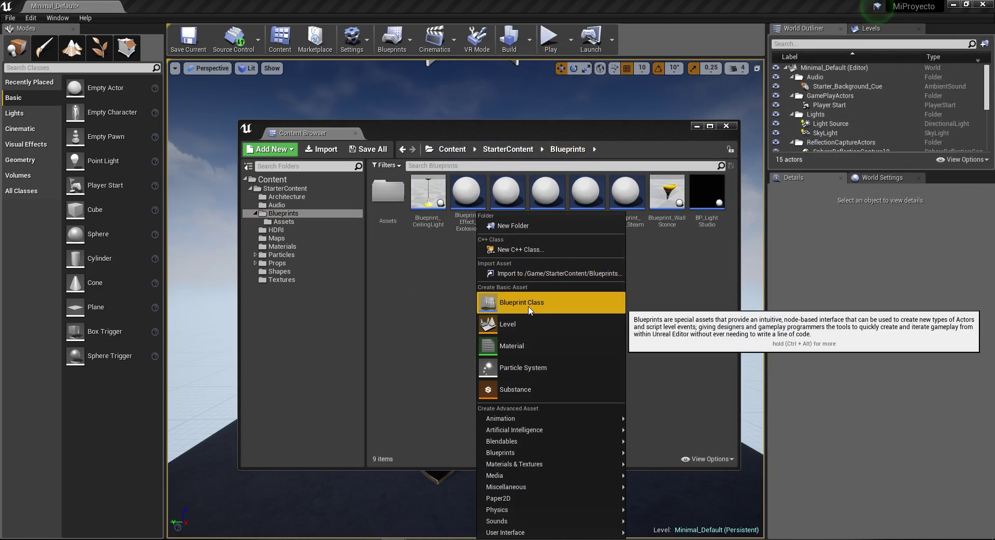
click(528, 307)
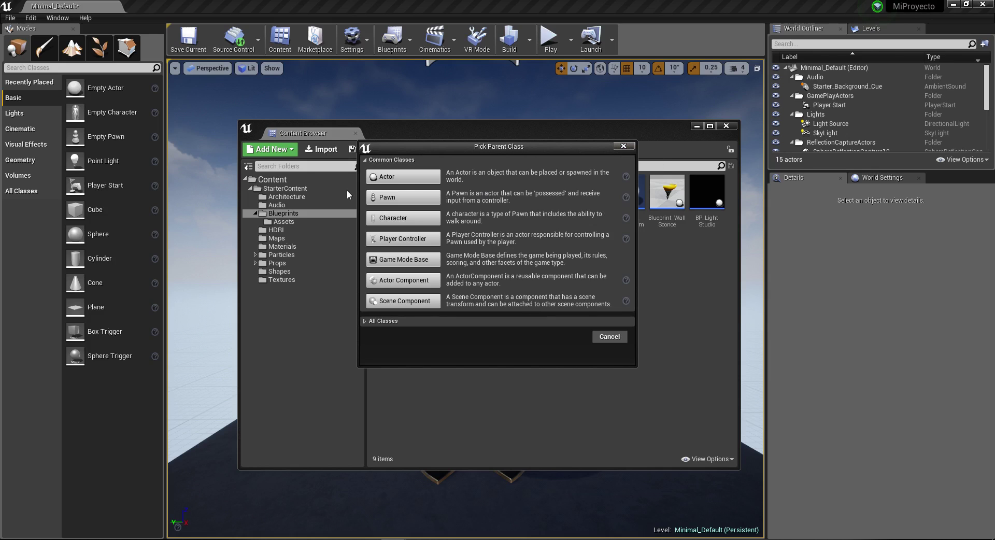
click(395, 177)
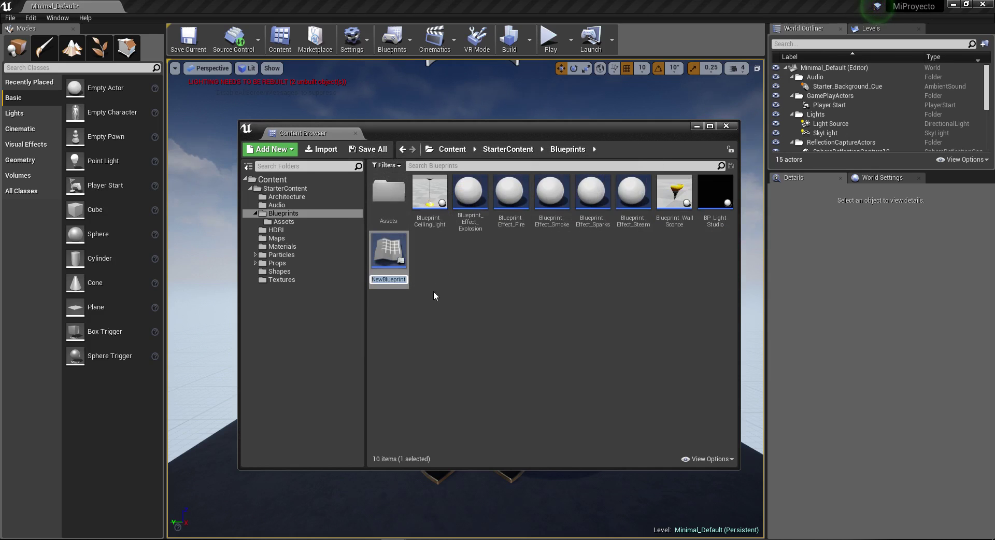
key(Return)
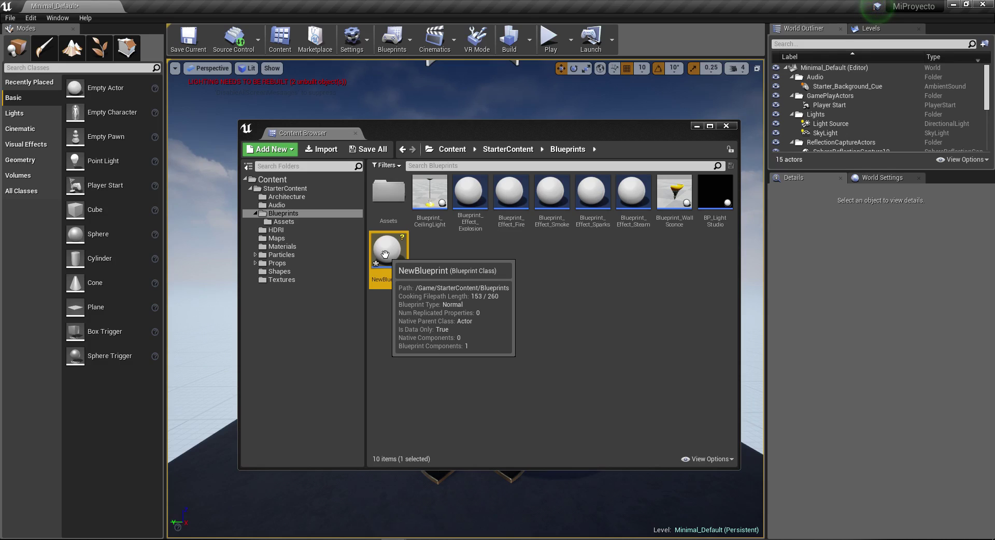
Step: Mark NewBlueprint for add via its Source Control menu
right_click(385, 256)
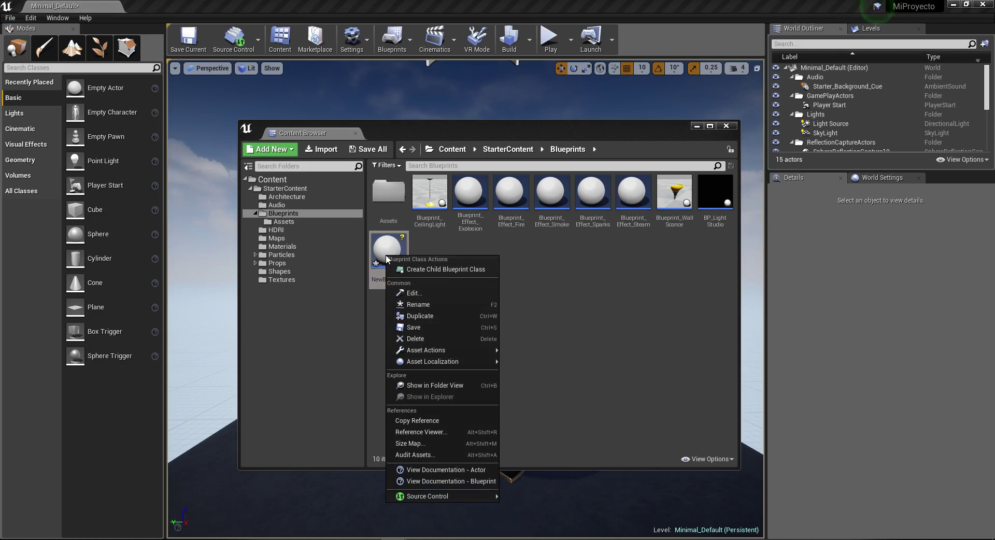
mouse_move(445, 496)
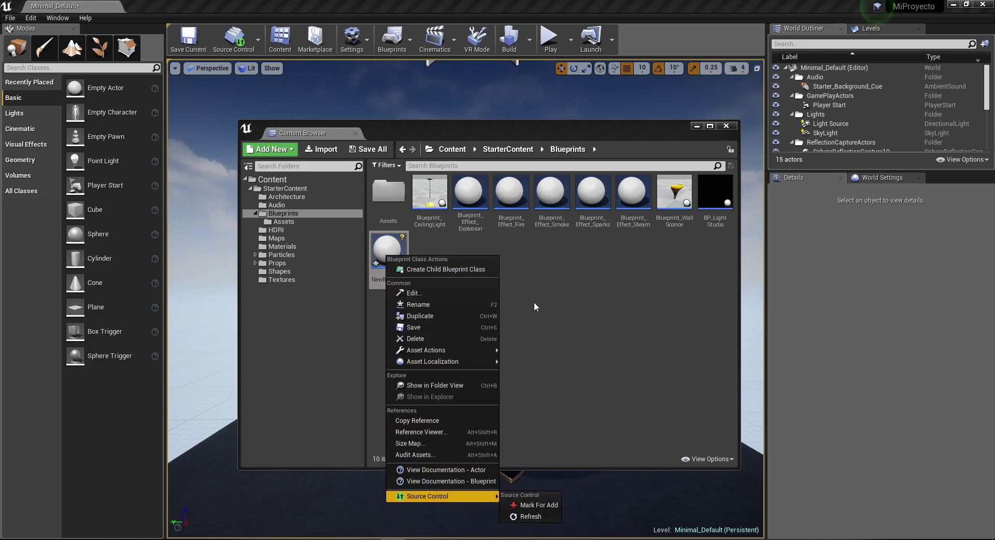
right_click(394, 244)
right_click(393, 245)
mouse_move(460, 490)
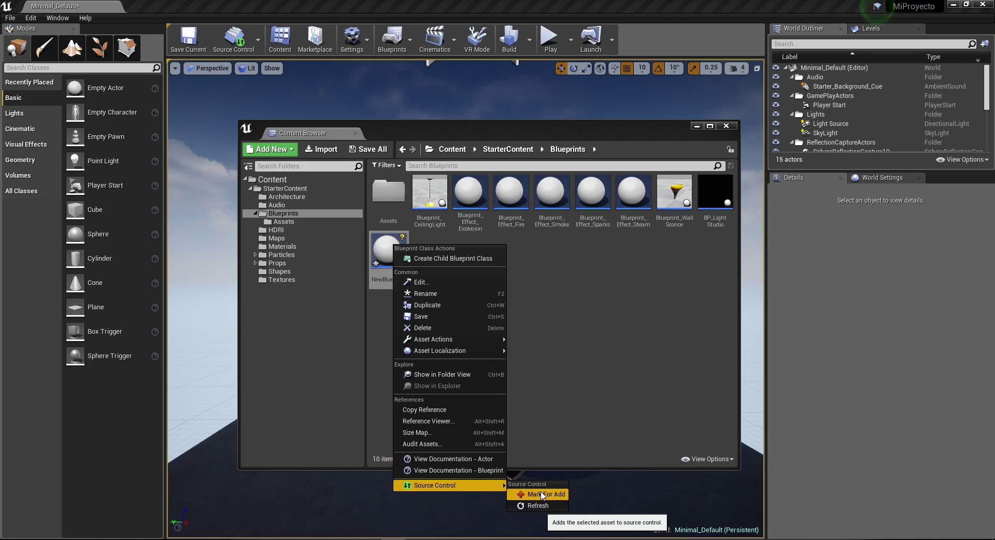
click(542, 495)
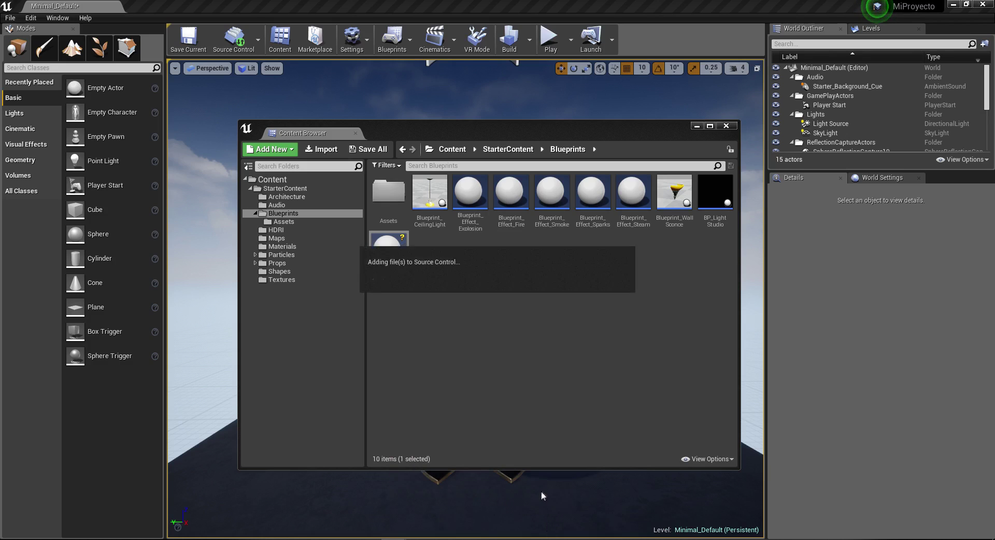
Step: Revert Pillar_50x500 in Architecture through Source Control > Revert and confirm
click(318, 197)
right_click(412, 196)
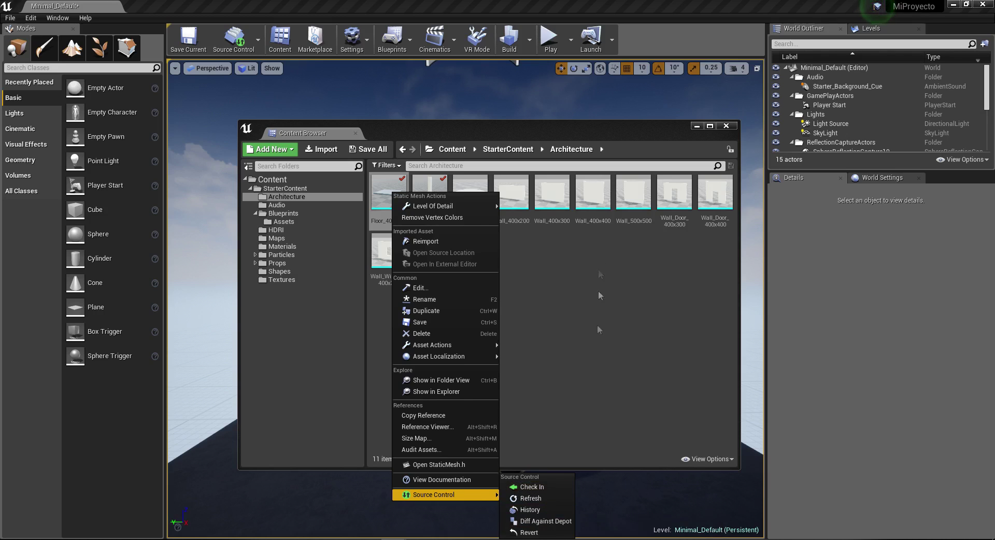
click(596, 311)
right_click(434, 200)
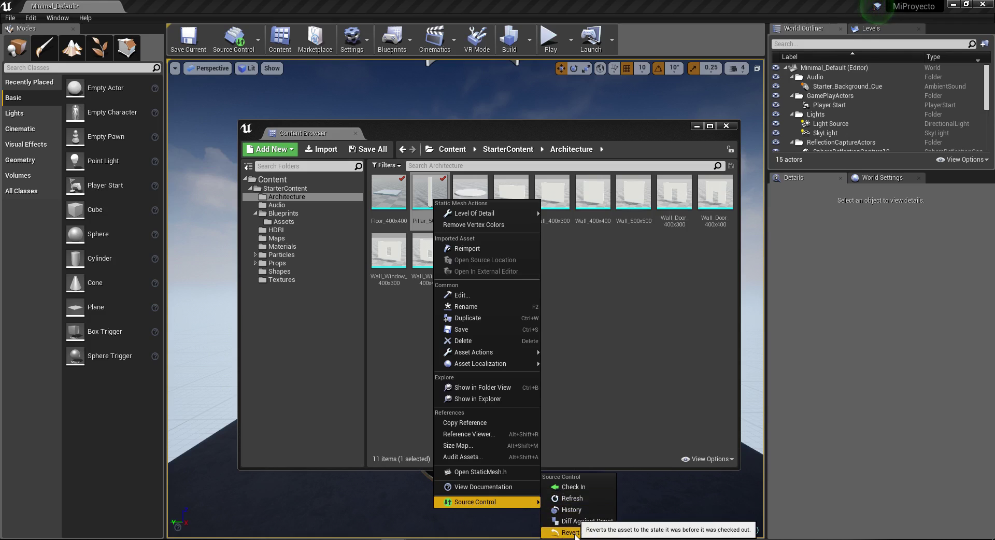
click(572, 532)
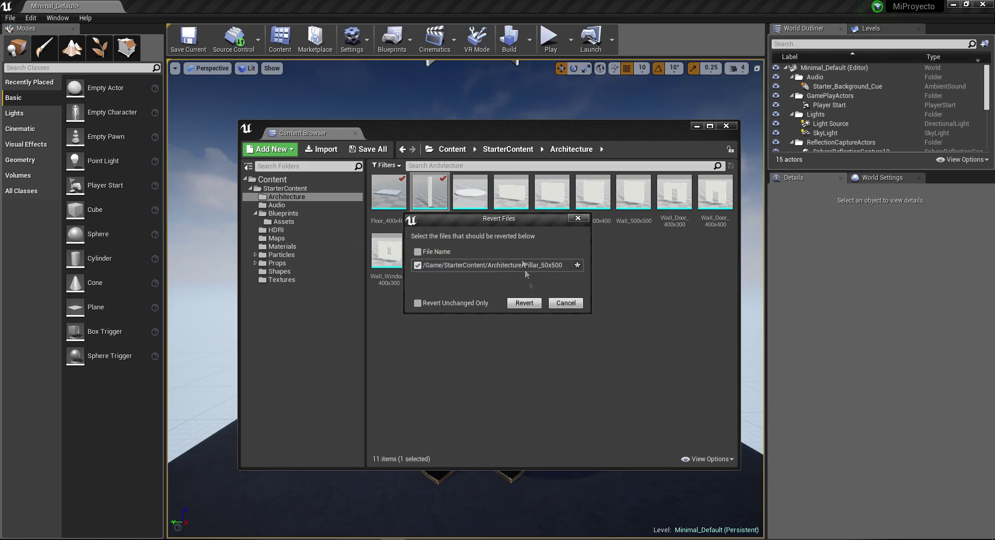
click(522, 305)
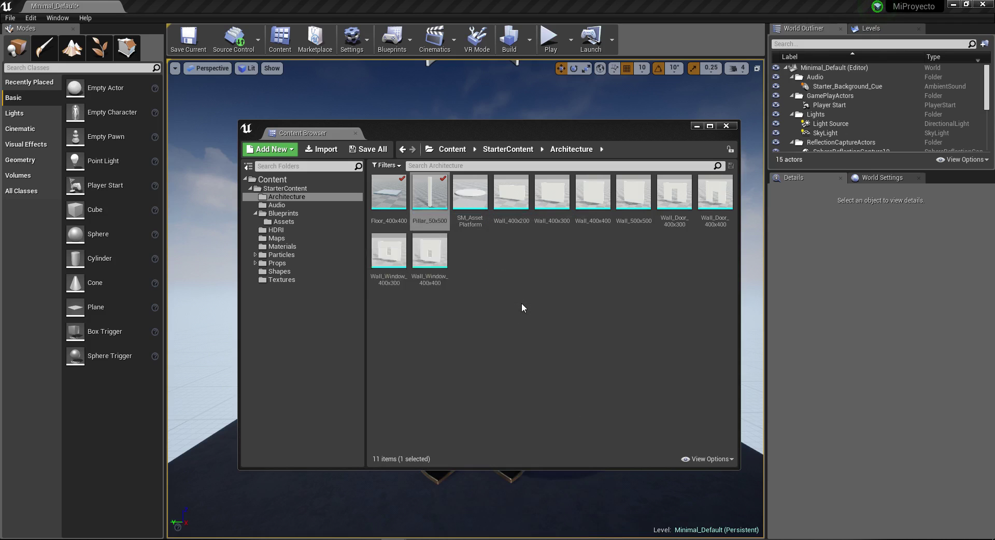
Step: Verify Pillar_50x500's LOD Group reads None, close it, and return to the Blueprints folder
double_click(436, 197)
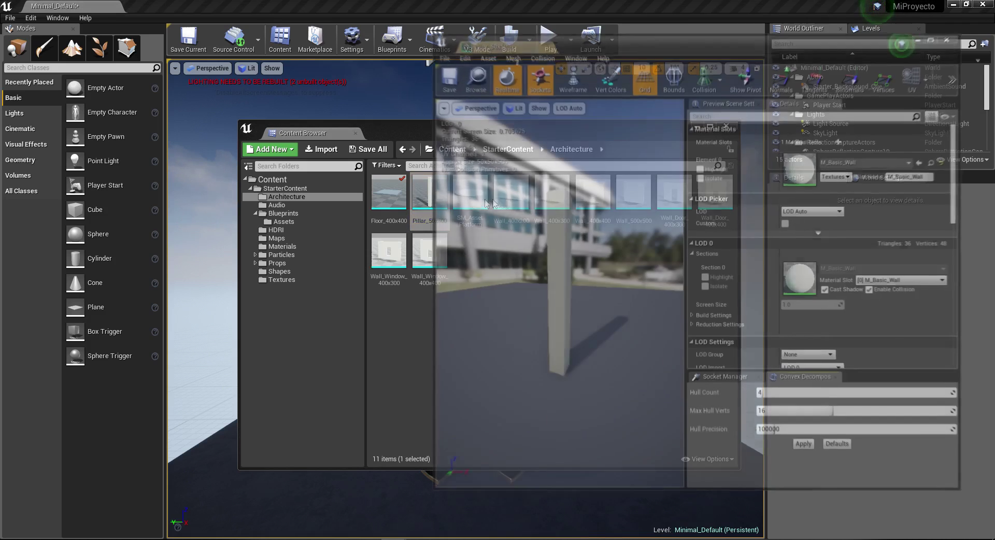
scroll(837, 310, down, 5)
scroll(838, 309, down, 3)
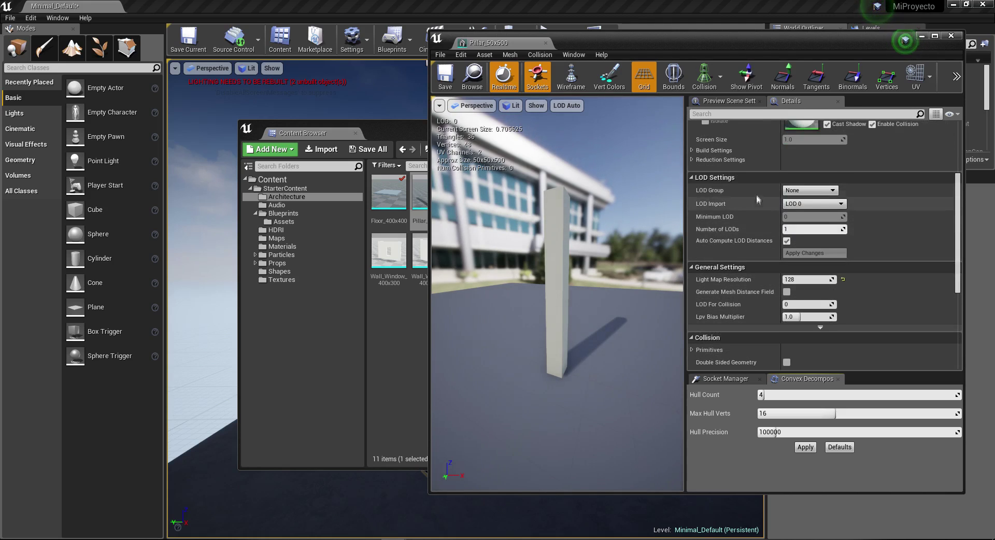
click(804, 202)
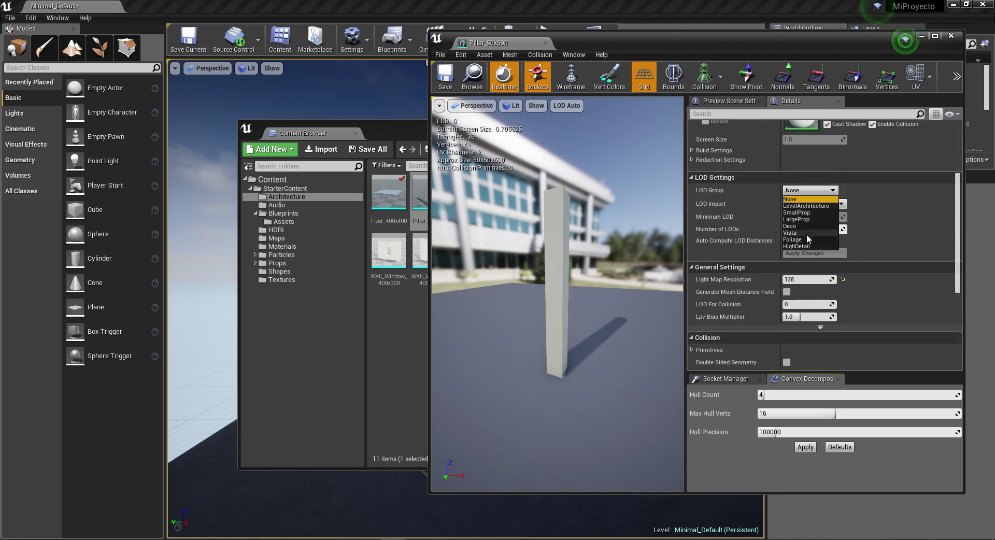
click(790, 157)
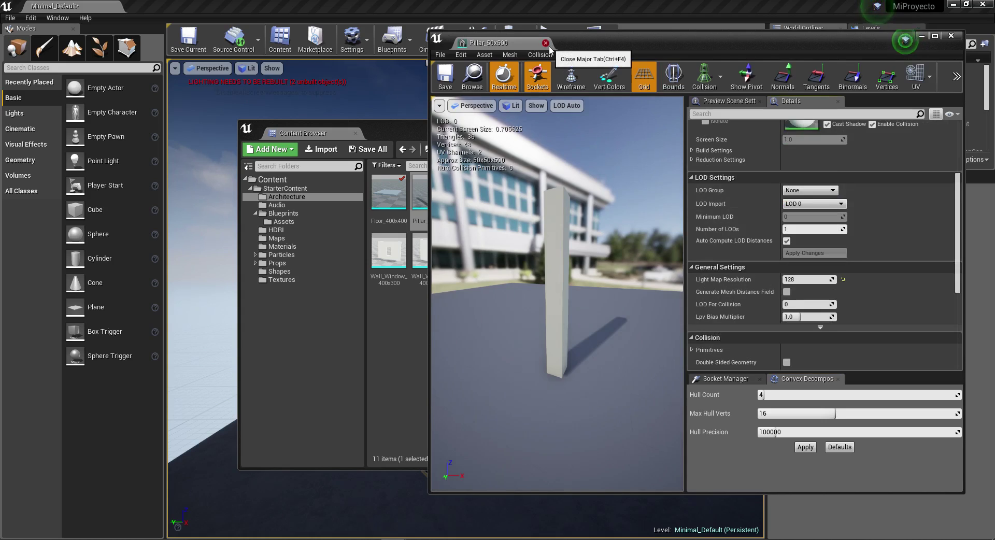
click(545, 43)
click(283, 213)
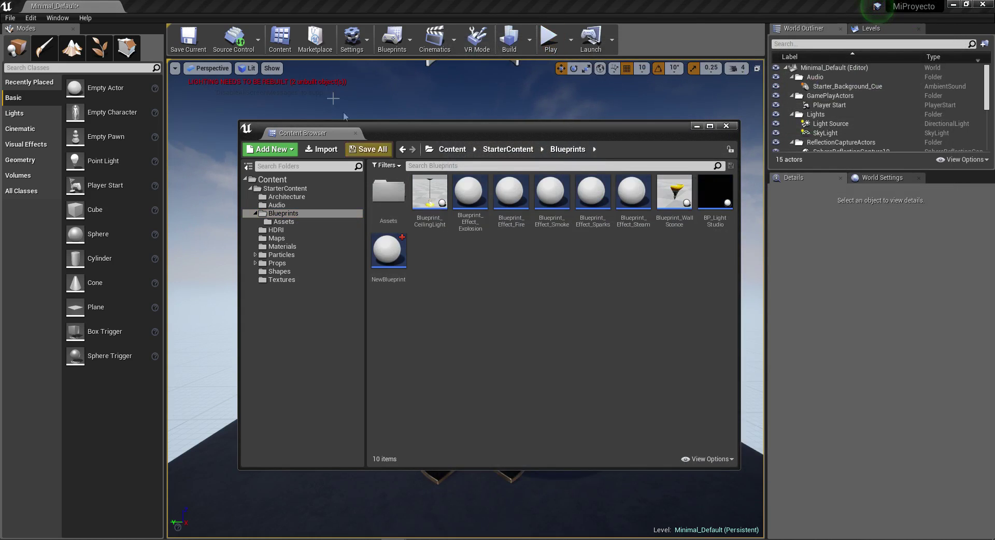
click(251, 49)
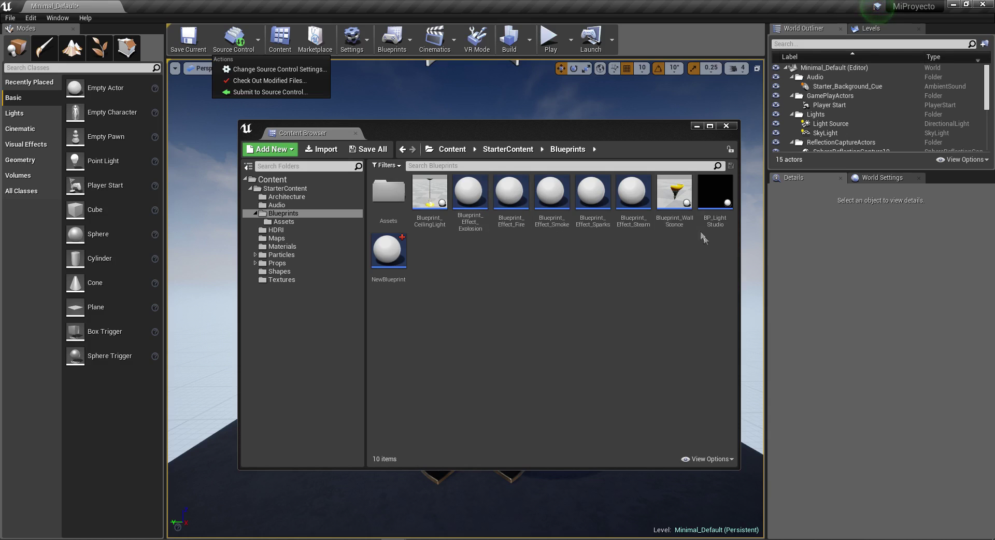
Step: Add a comment box to Blueprint_WallSconce's Construction Script graph
double_click(674, 193)
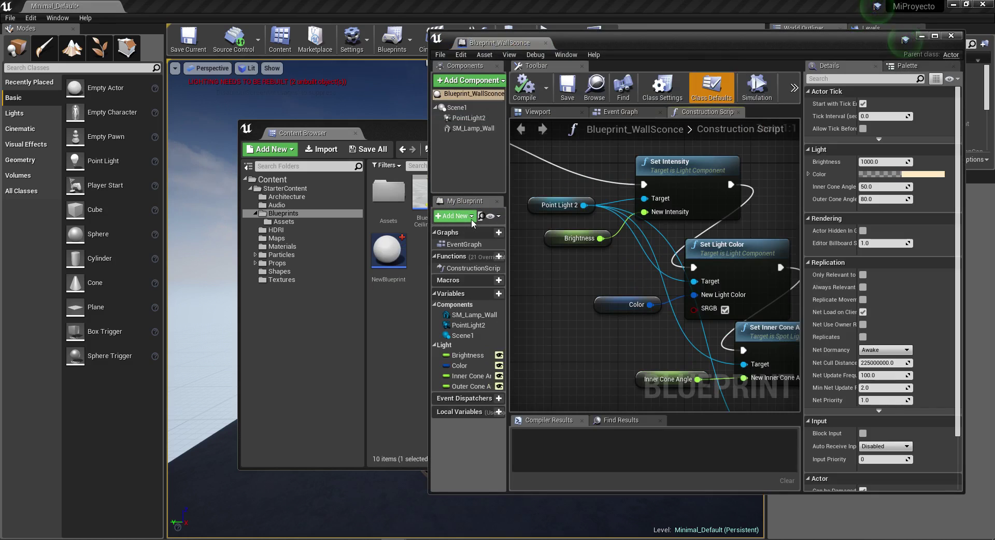
scroll(587, 328, down, 2)
scroll(595, 259, down, 1)
scroll(606, 207, down, 1)
right_click(582, 216)
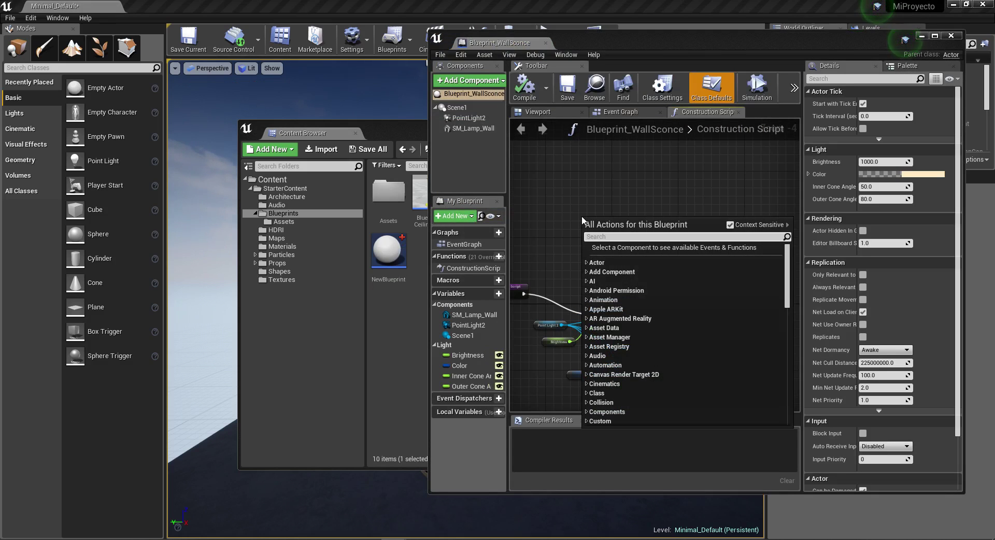
click(586, 212)
key(c)
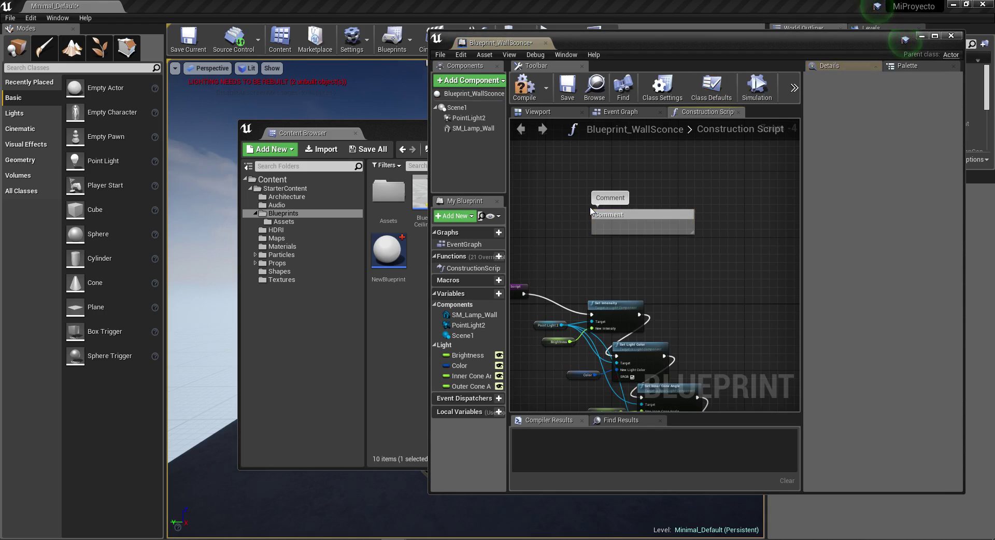
Step: Save and compile Blueprint_WallSconce, then close its editor
click(567, 85)
click(524, 86)
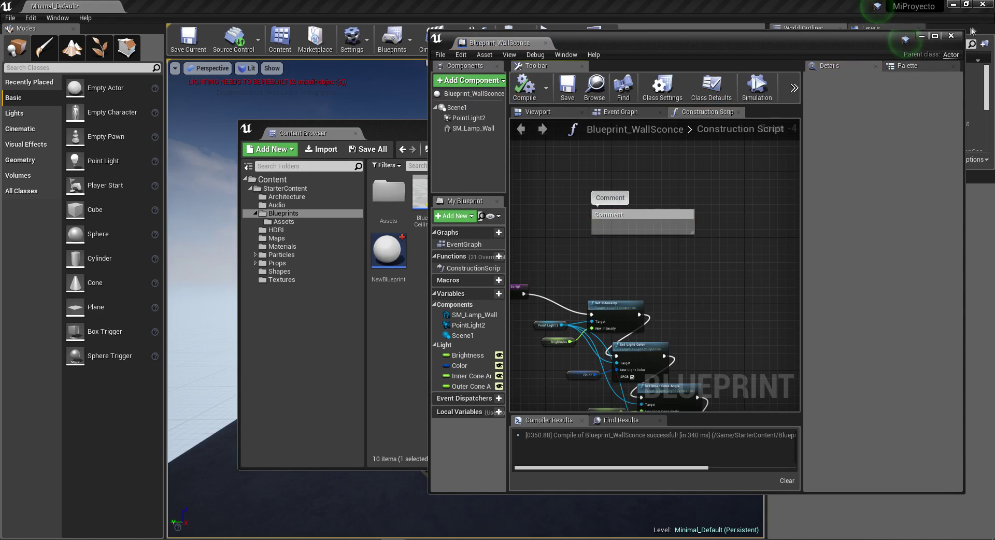
click(951, 36)
click(453, 257)
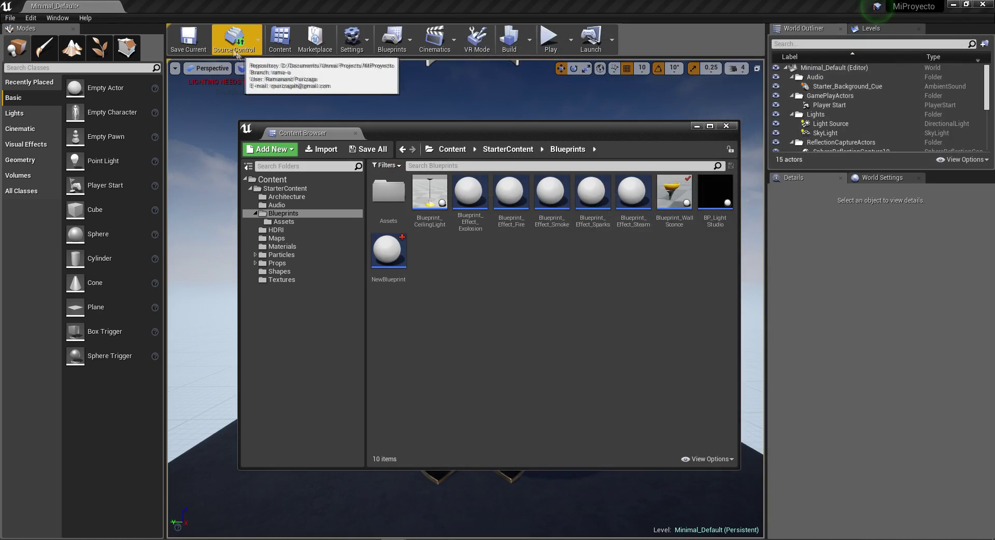
Step: Check out all modified files and browse the StarterContent folders back to Blueprints
click(248, 45)
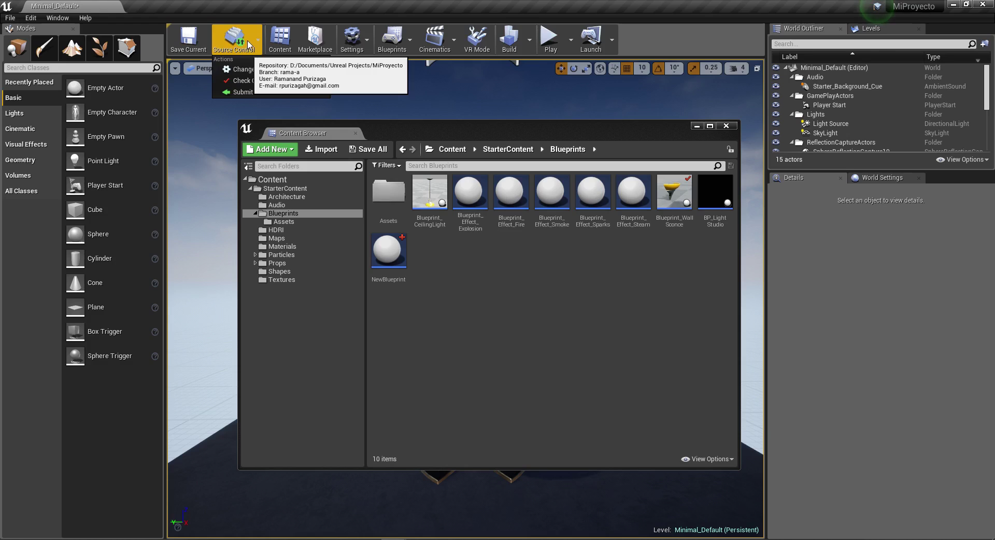
click(244, 81)
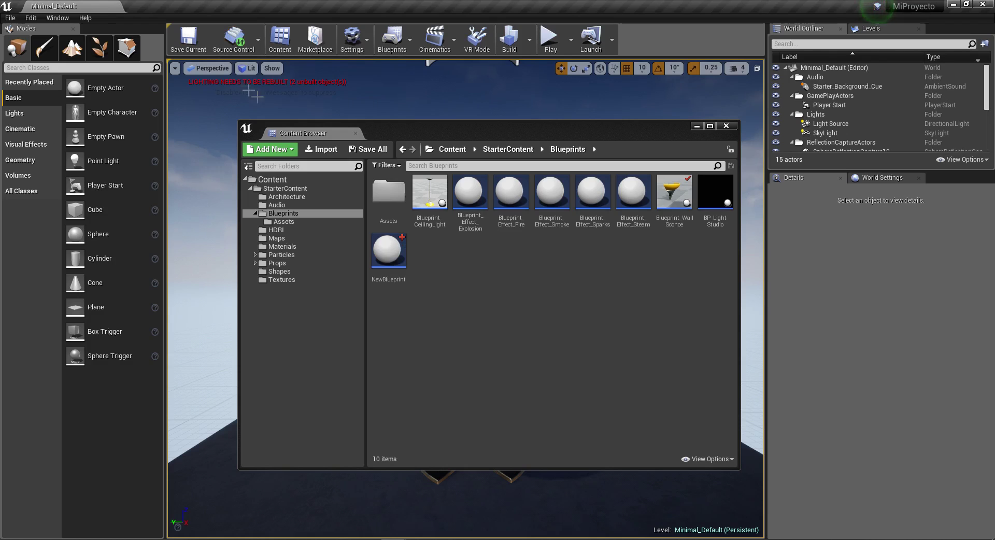
click(298, 191)
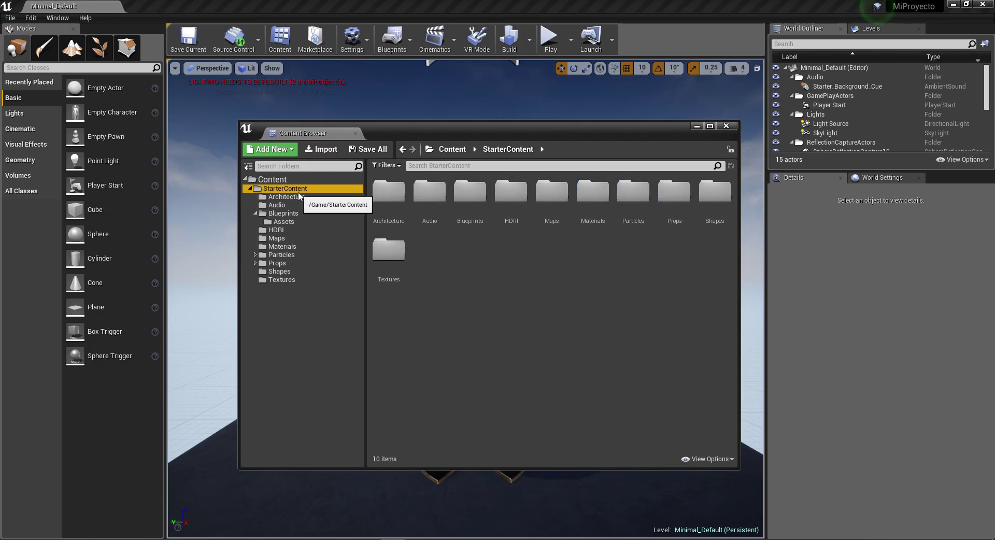
click(298, 196)
click(293, 207)
click(293, 213)
Step: Submit the changes excluding Floor_400x400, with description 'modificaiones varias'
click(234, 37)
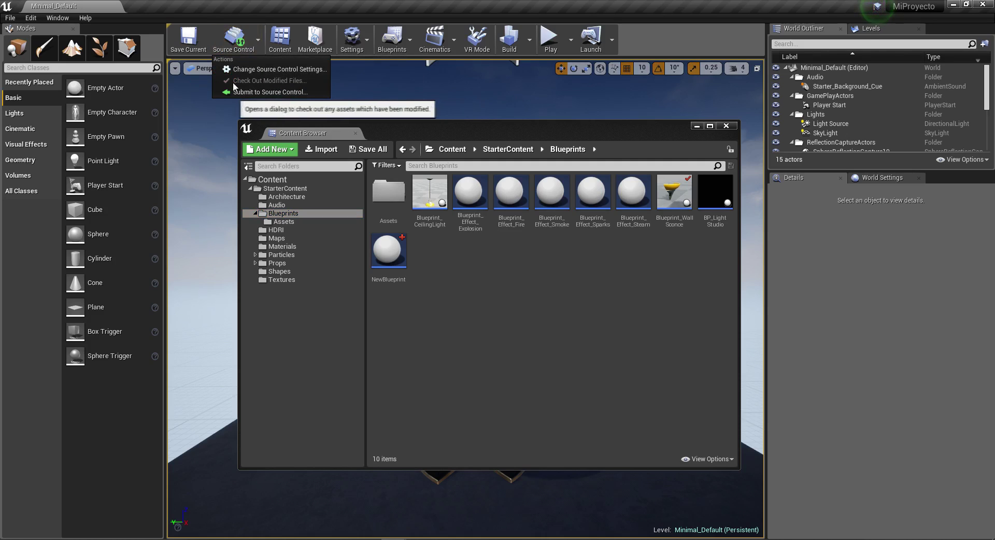
click(272, 92)
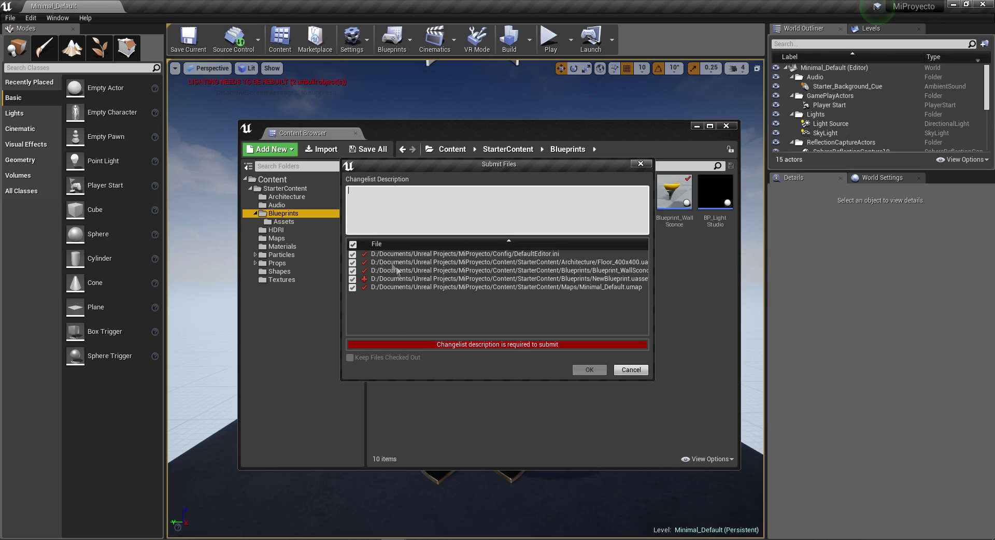
click(352, 263)
text(modificaiones varia)
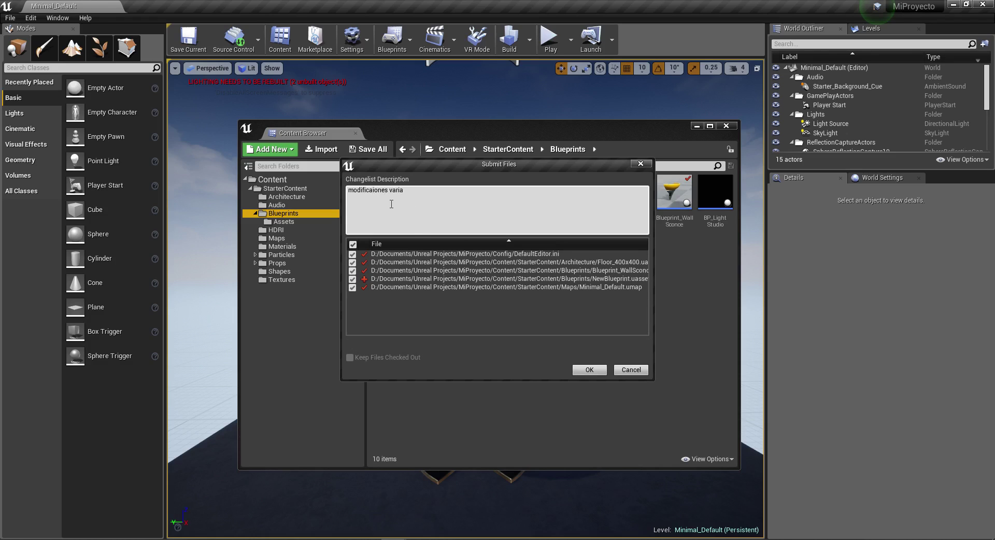
text(s)
click(586, 370)
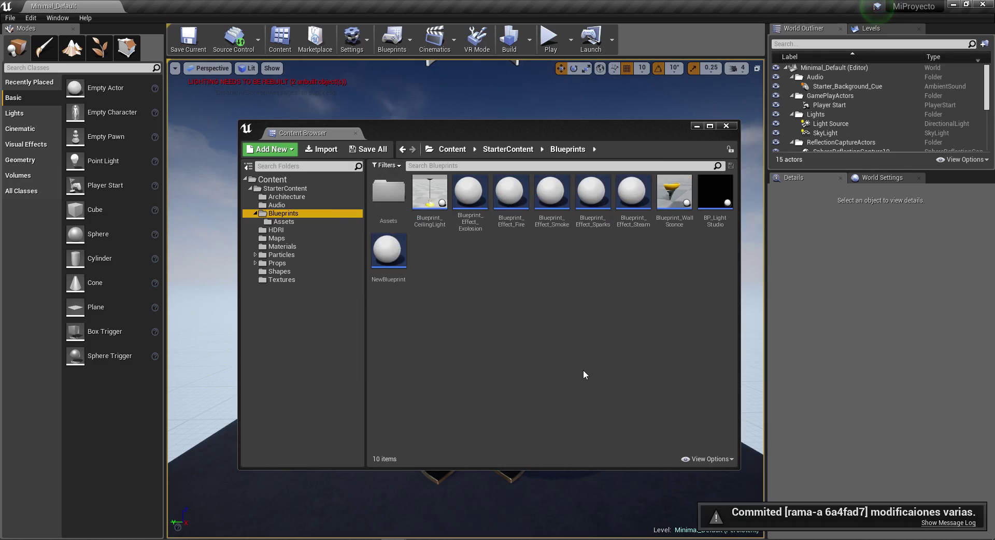
click(801, 520)
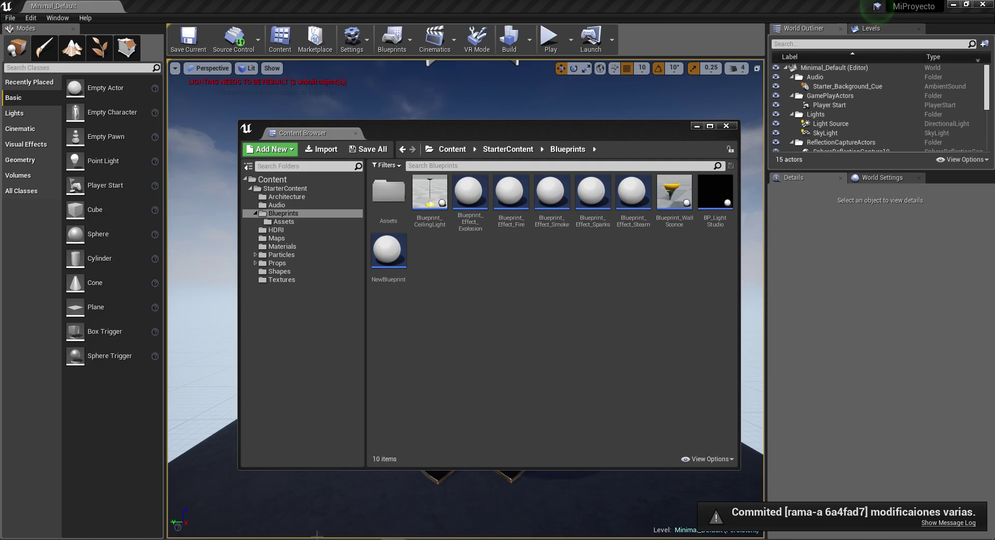
Step: Run git log in Git Bash and confirm 'modificaiones varias' is the newest commit
click(293, 536)
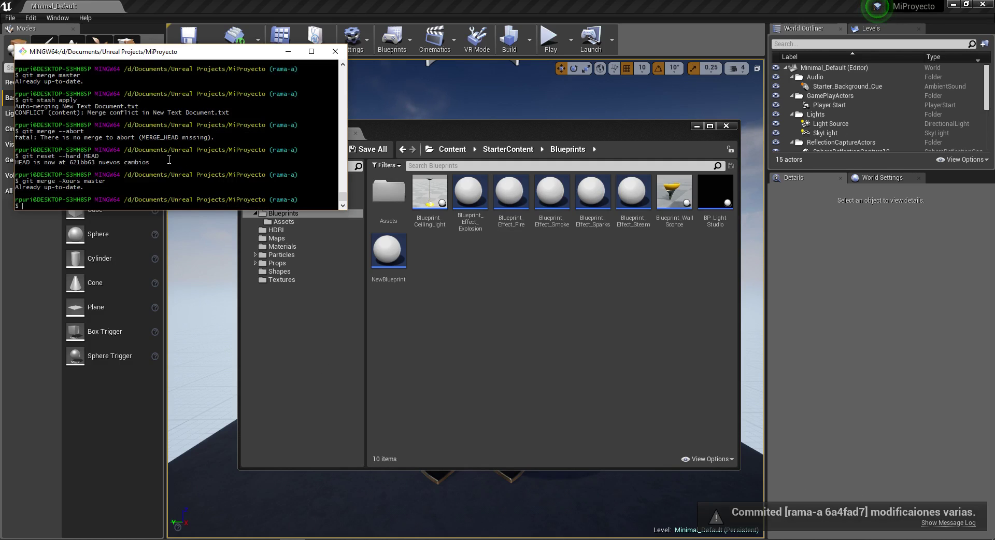
text(git log)
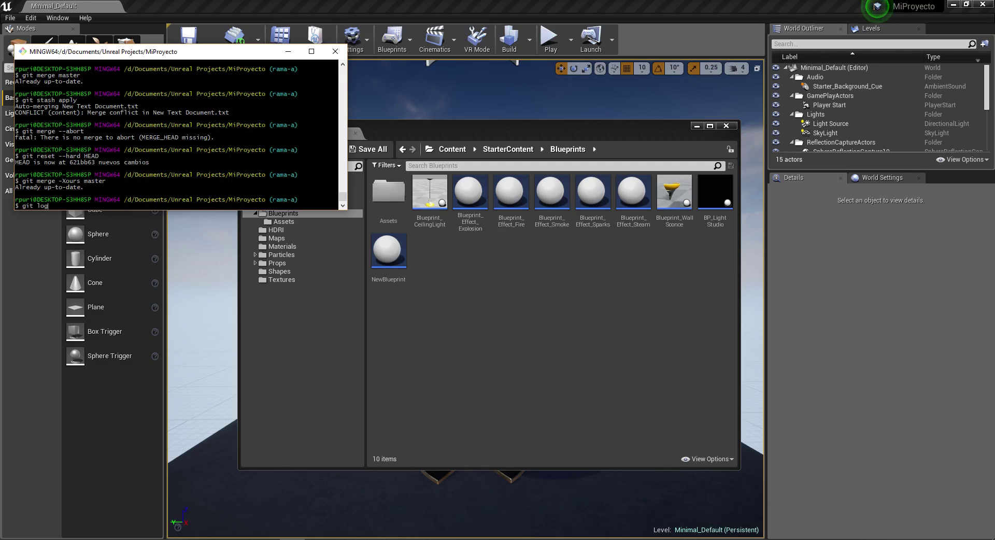
key(Return)
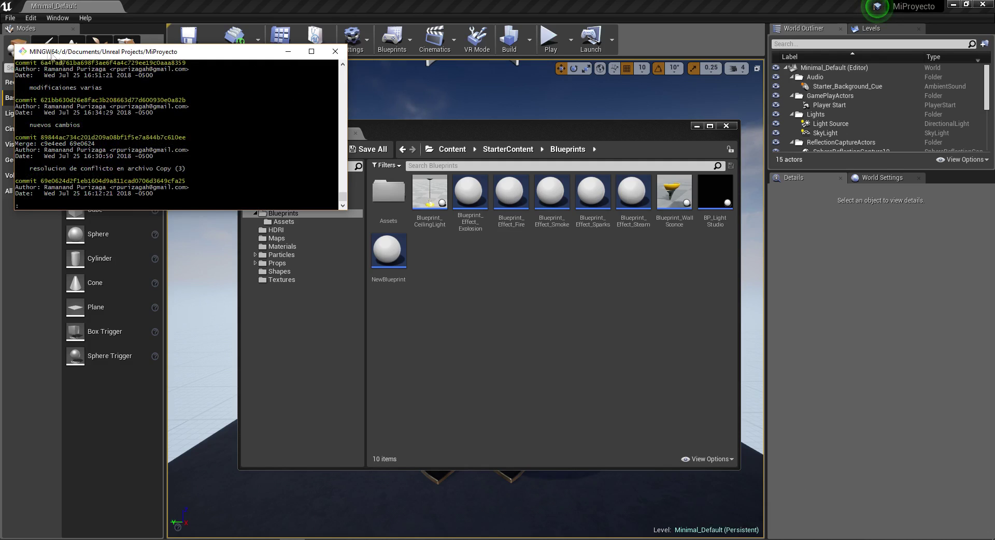
drag(115, 89, 18, 69)
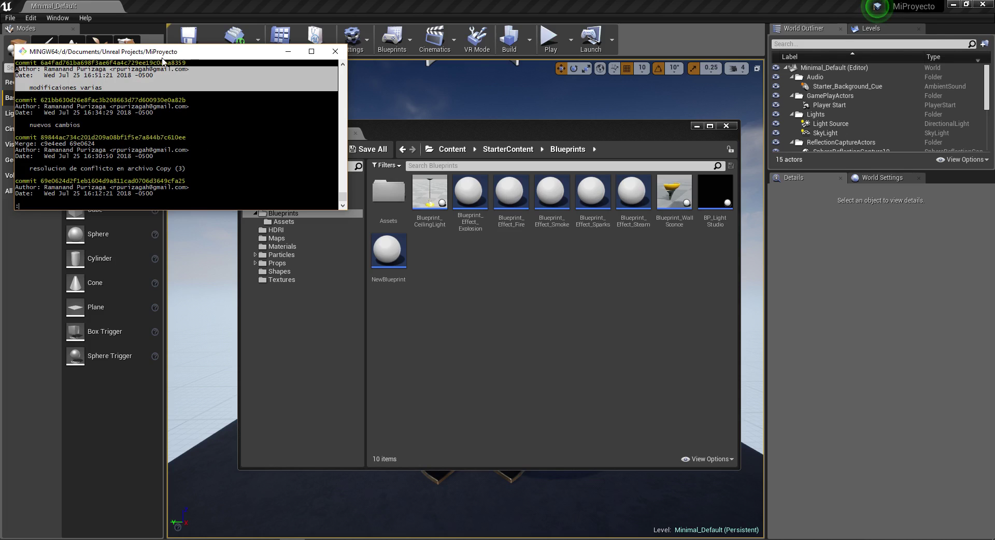
click(473, 267)
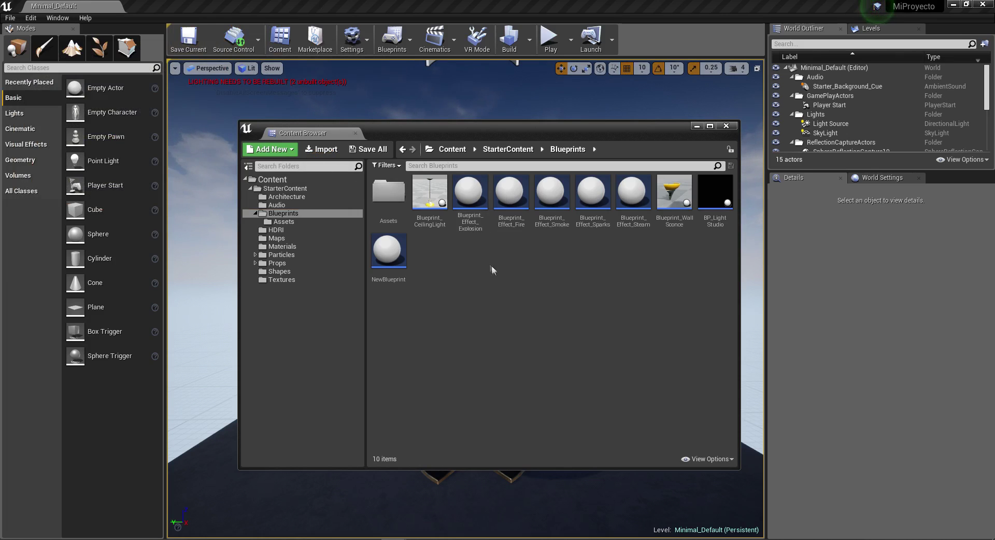
Step: Open Blueprint_WallSconce in a maximized editor and diff it against Revision 1
double_click(666, 197)
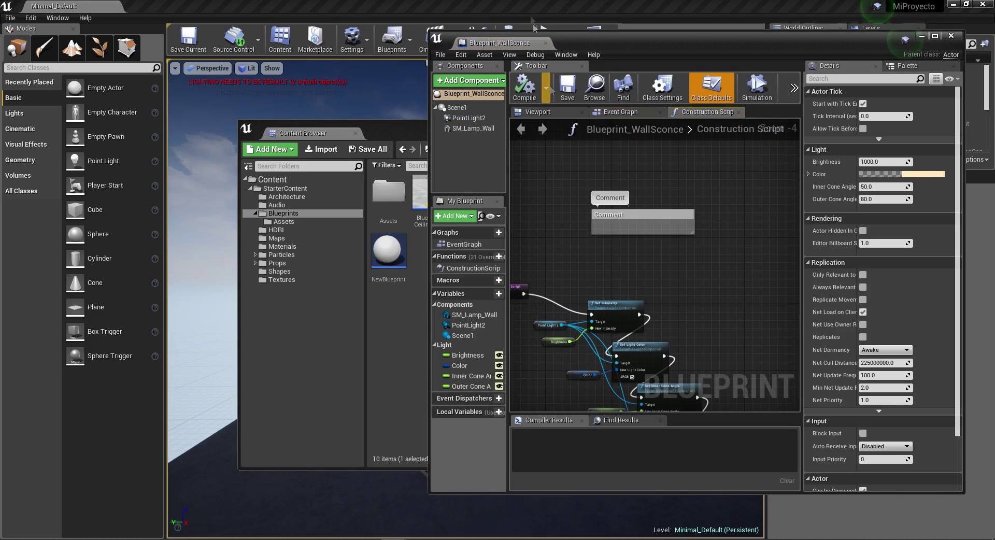
double_click(594, 34)
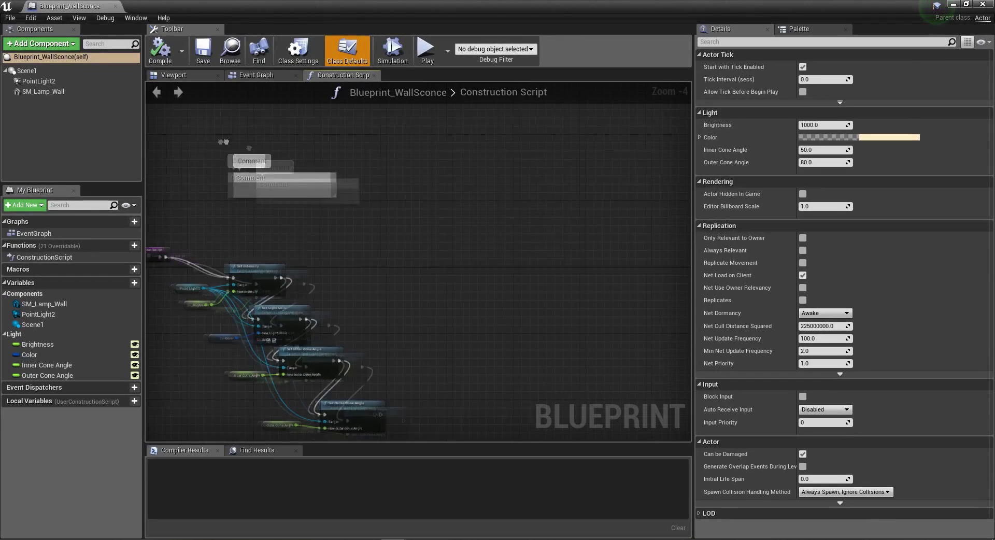
click(8, 18)
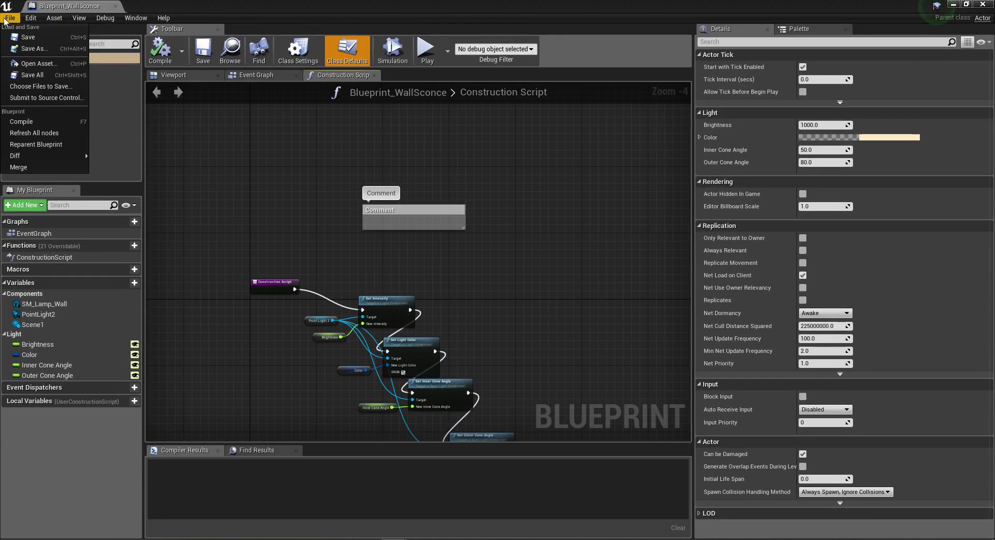
mouse_move(63, 158)
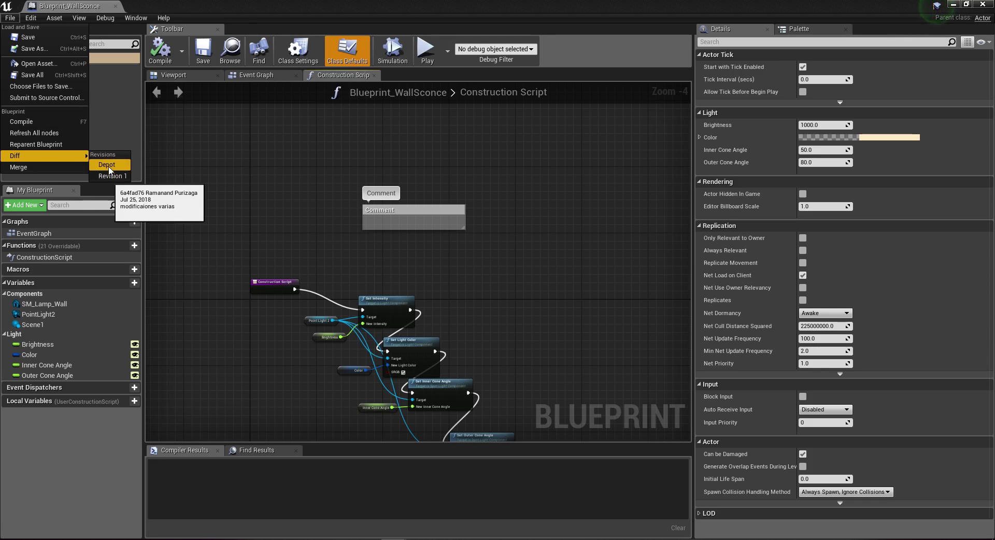
click(121, 177)
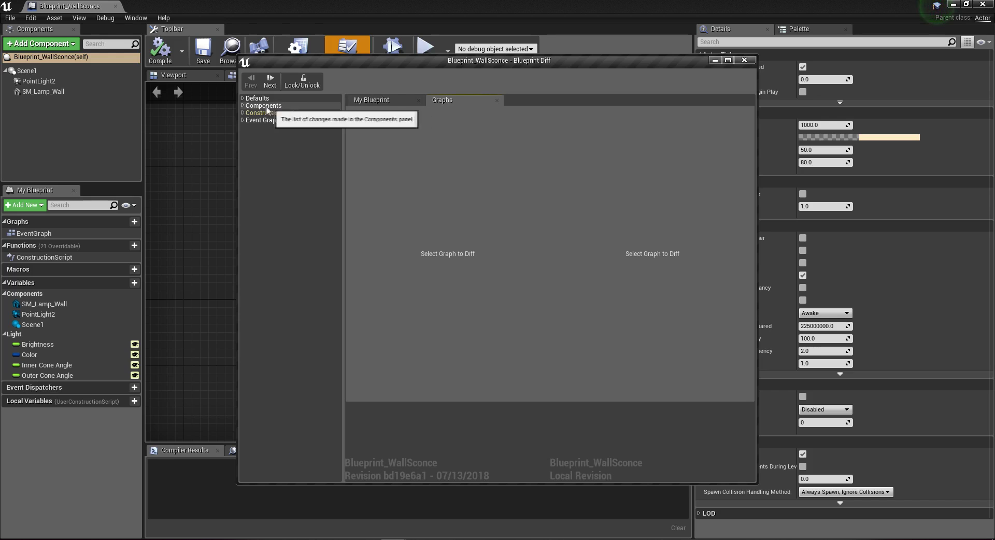
Step: Review the diff's default values and components Scene1, PointLight2 and SM_Lamp_Wall
click(258, 98)
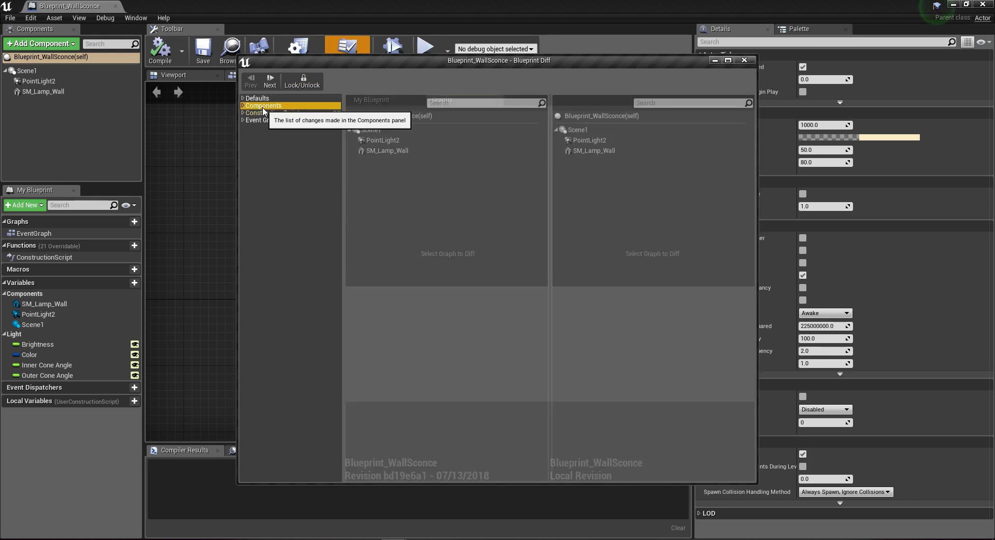
scroll(446, 259, down, 3)
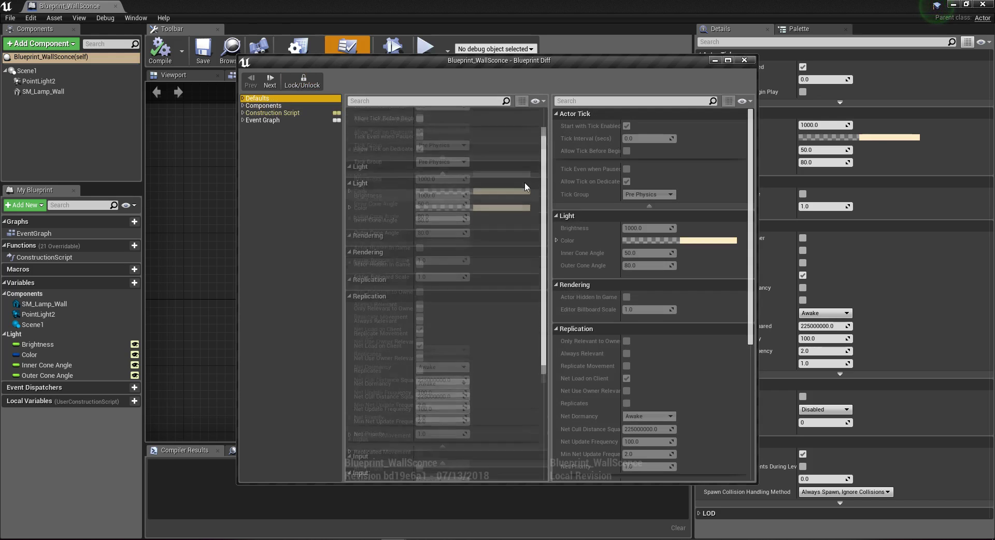
scroll(701, 215, down, 3)
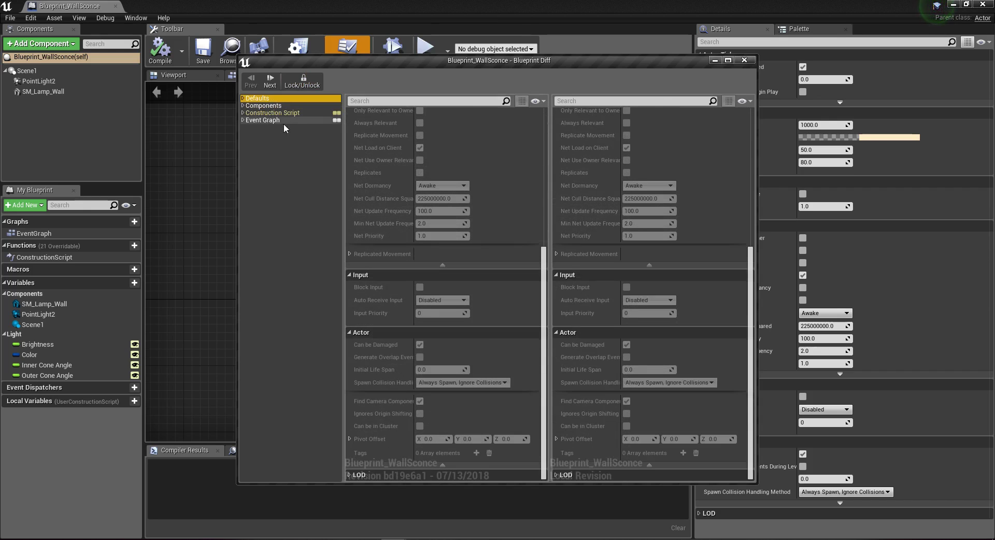
click(263, 106)
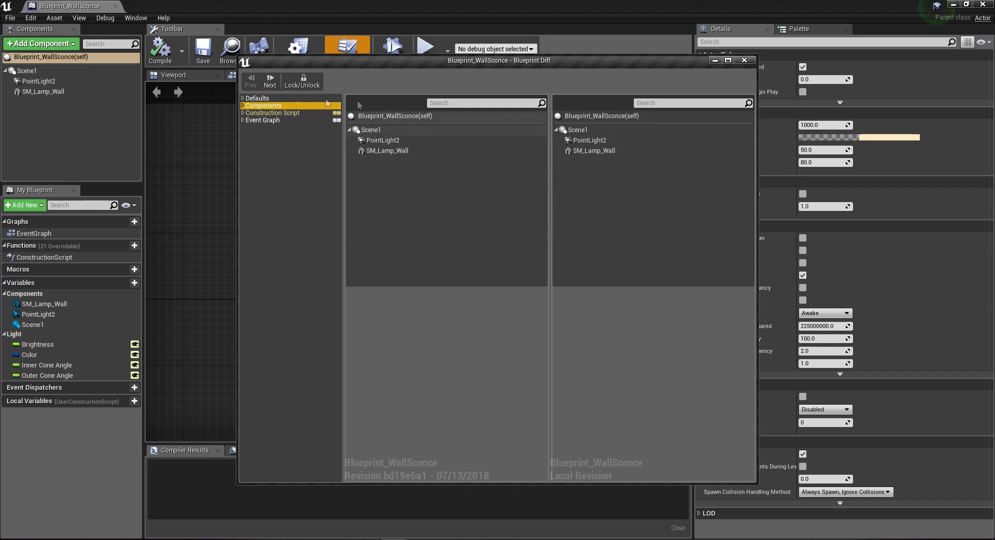
click(379, 131)
click(382, 140)
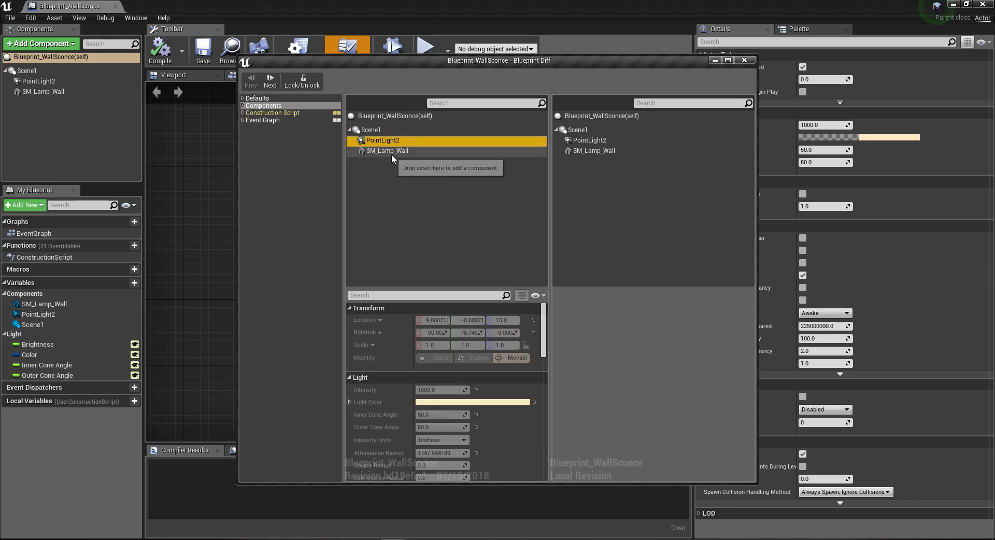
click(388, 150)
scroll(450, 402, down, 2)
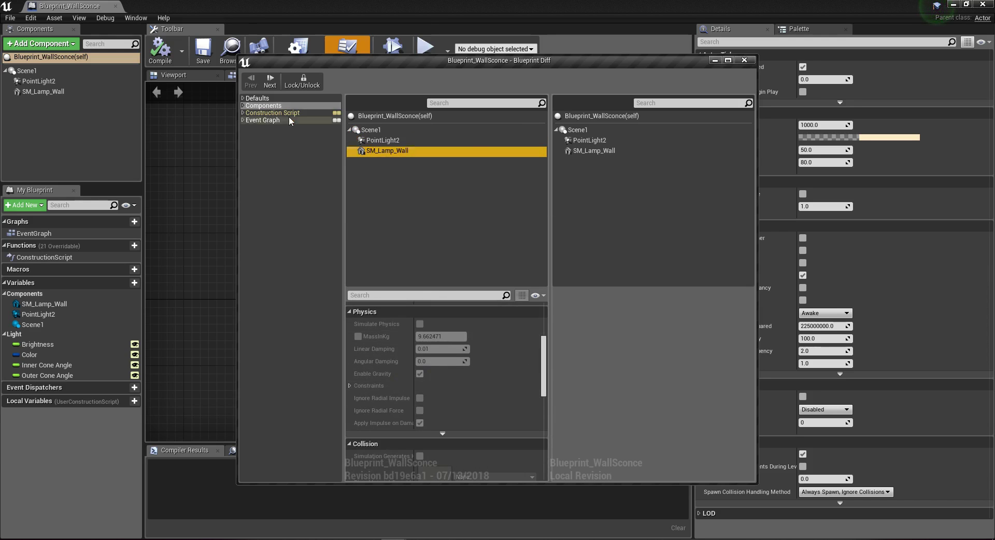
Step: Expand the Construction Script differences and inspect the added Comment node in the graphs
click(309, 114)
double_click(309, 114)
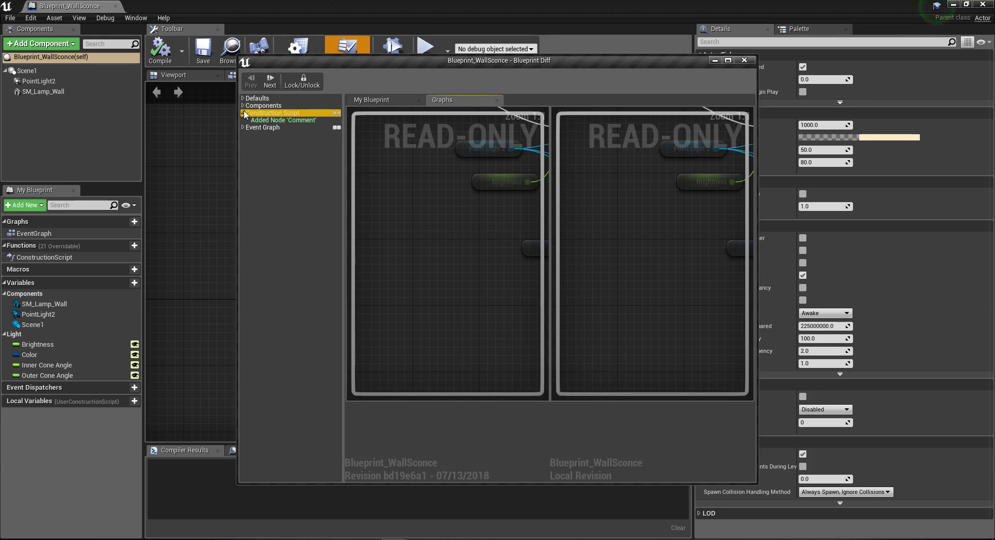
click(291, 120)
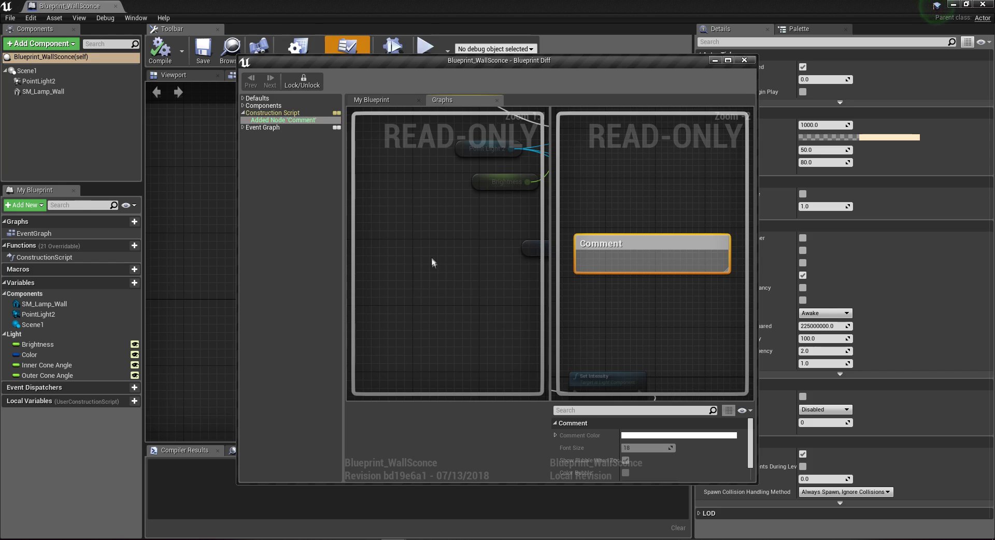
scroll(433, 267, down, 2)
scroll(406, 304, down, 2)
scroll(460, 303, down, 3)
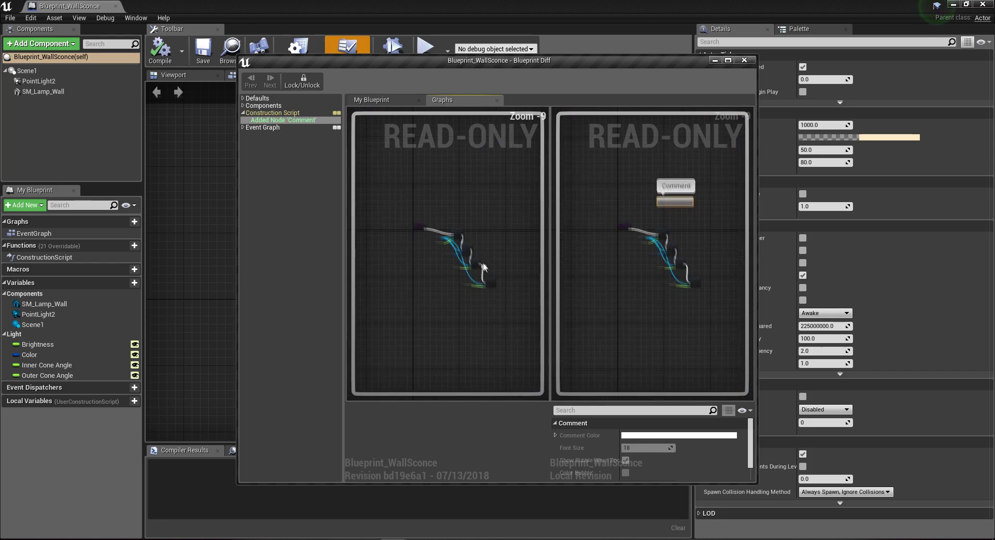
scroll(460, 256, up, 2)
mouse_move(459, 255)
right_down()
mouse_move(452, 171)
mouse_move(475, 211)
right_up()
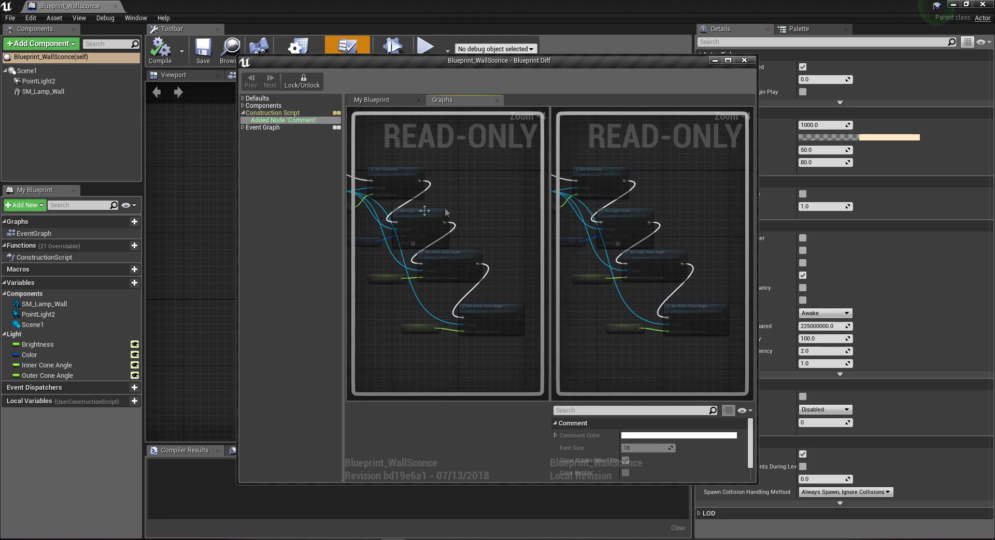
scroll(467, 239, down, 2)
scroll(462, 228, down, 1)
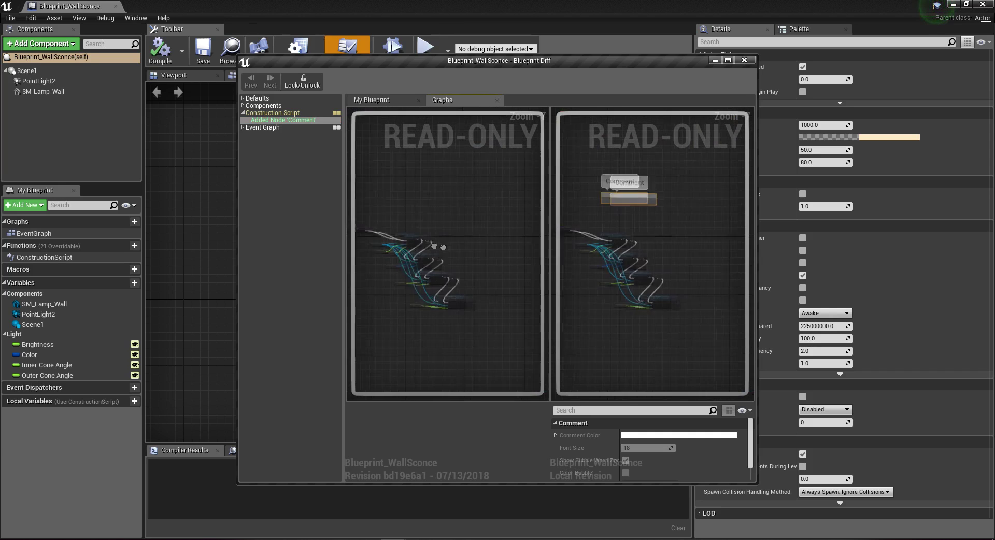
right_drag(473, 245, 517, 243)
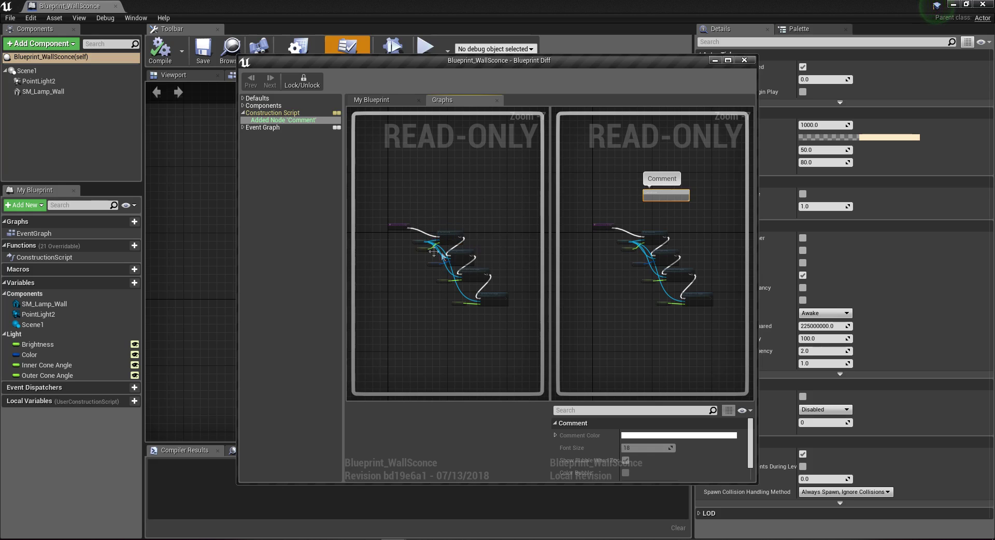
Step: Paste a copy of the Set Light node chain into the main Construction Script graph
drag(418, 217, 506, 316)
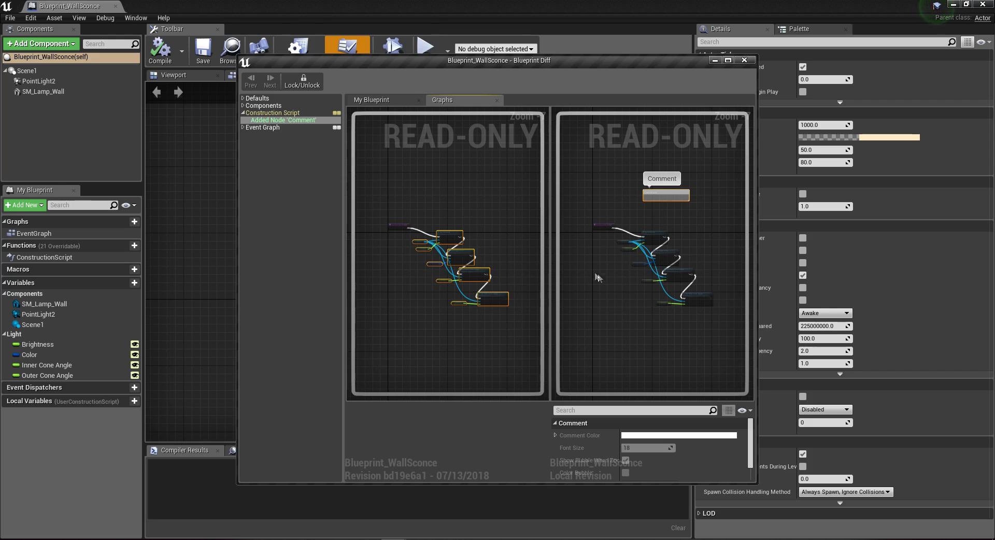
click(638, 245)
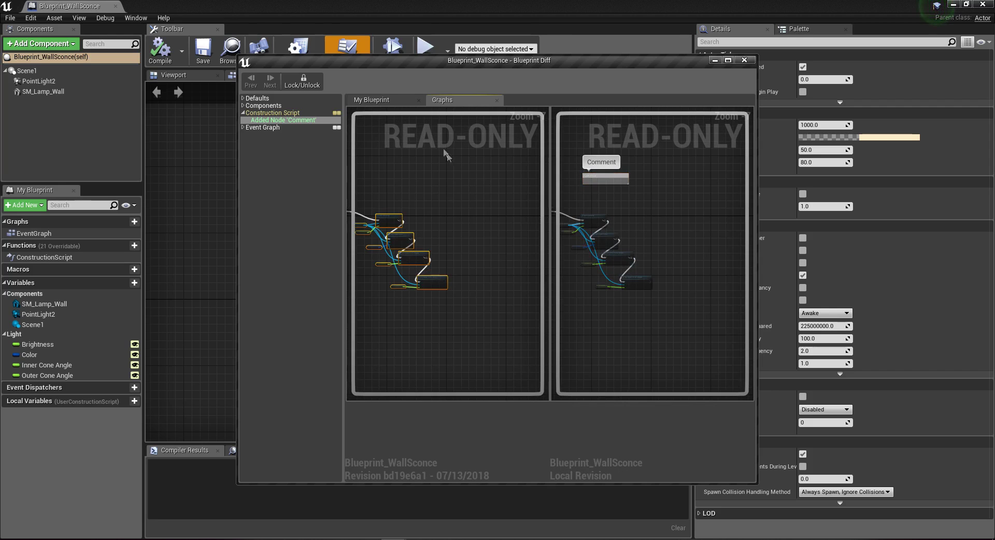
click(216, 198)
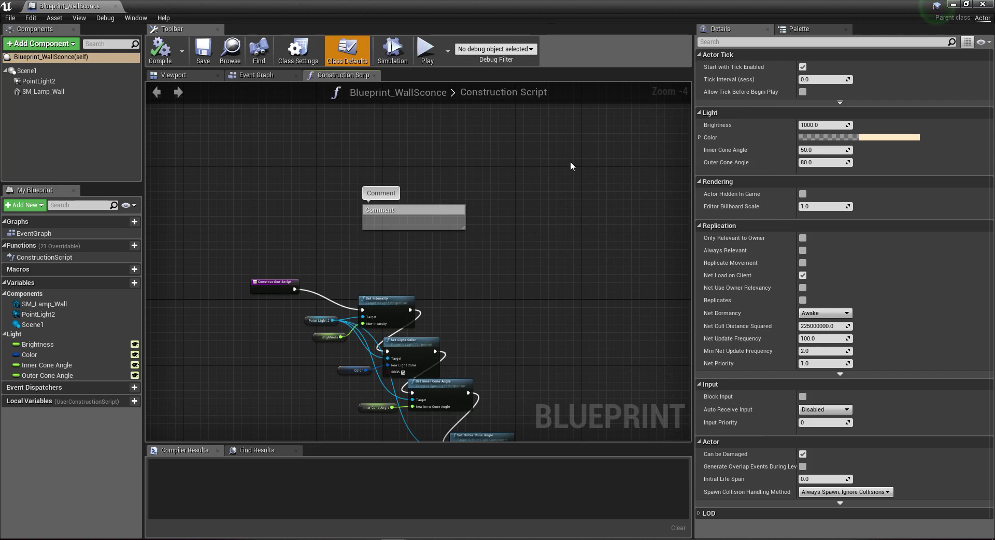
key(ctrl+v)
right_drag(570, 165, 450, 334)
scroll(450, 334, down, 1)
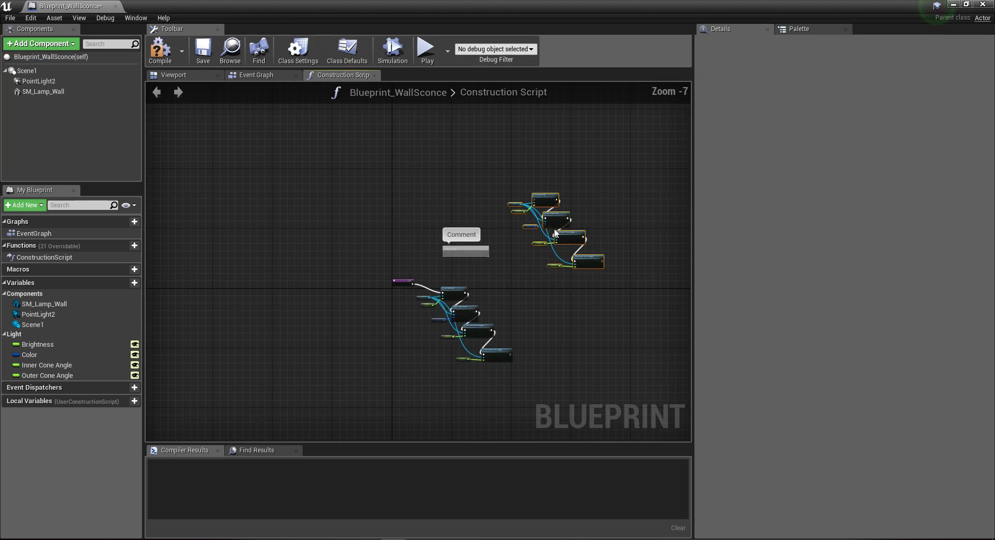
Step: Select the duplicated light node chain, then reload the externally changed file in Notepad++
drag(484, 161, 648, 321)
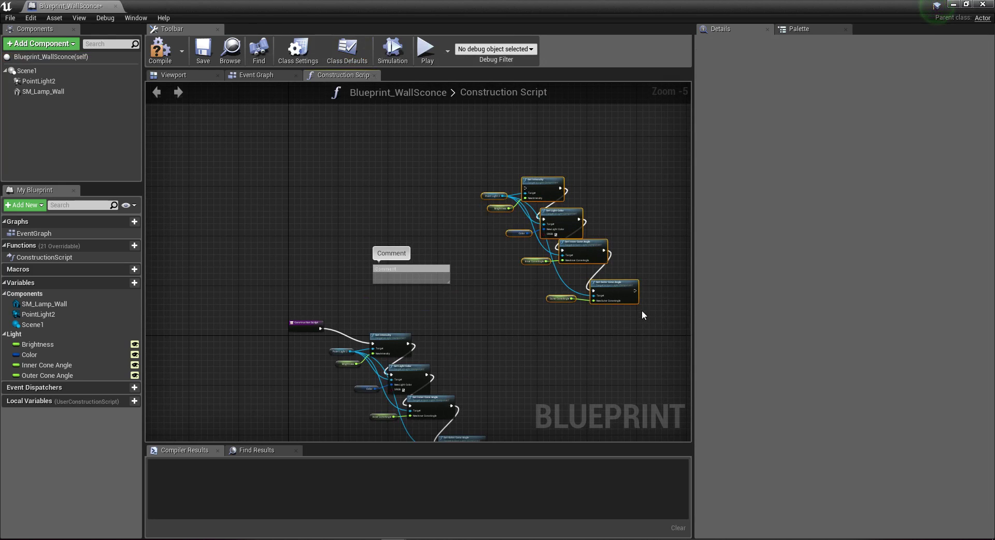
click(317, 538)
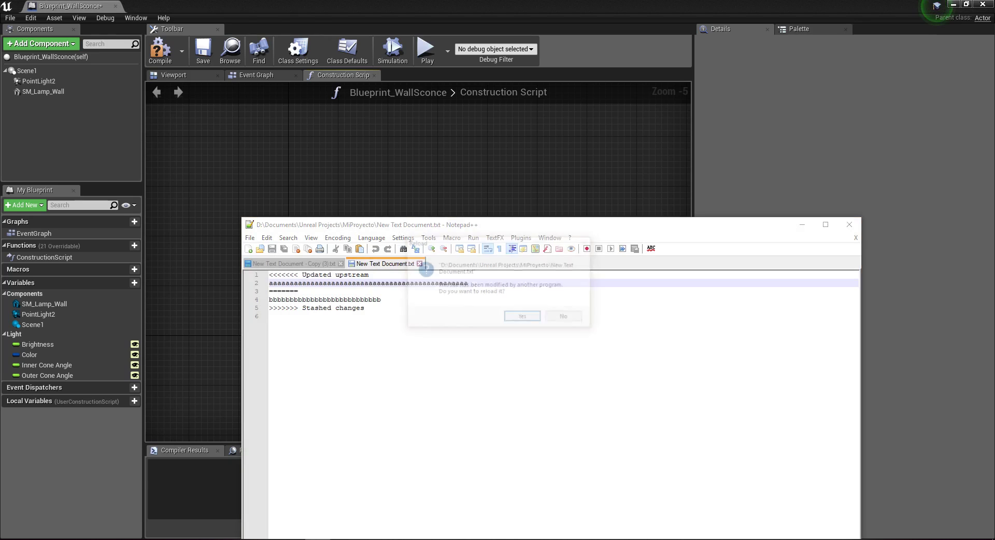
click(519, 318)
Step: Paste the copied Blueprint nodes as text into a new Notepad++ document and select it all
double_click(459, 267)
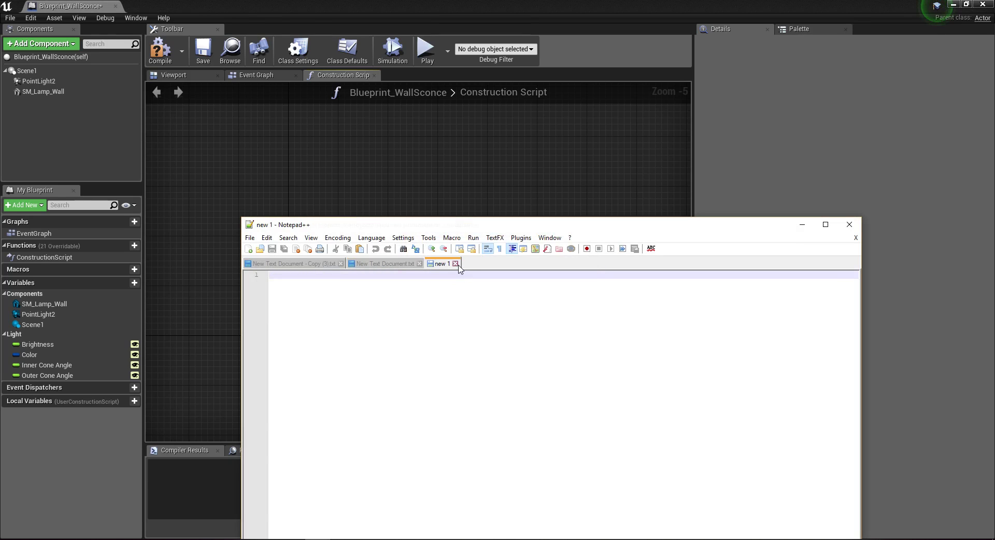
key(ctrl+v)
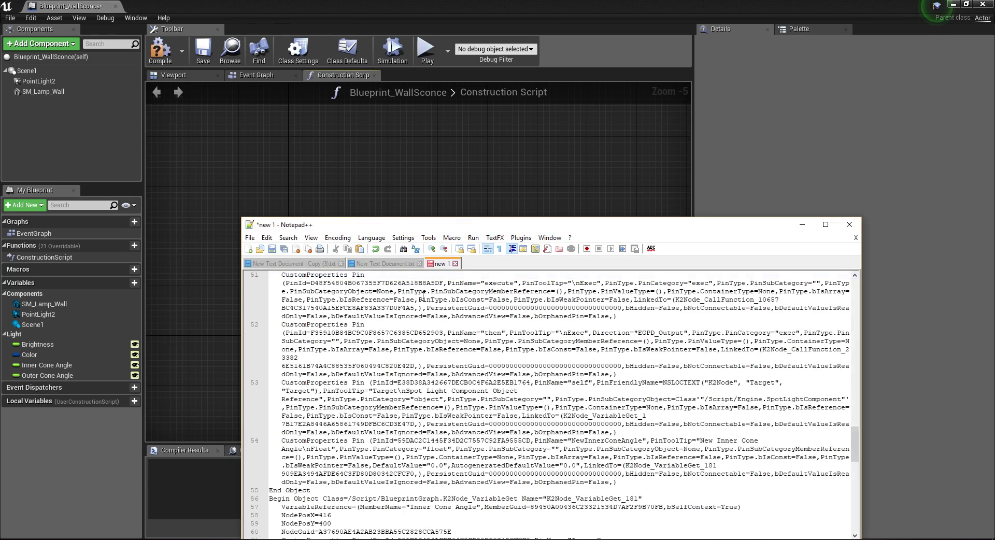
scroll(394, 321, down, 5)
scroll(373, 311, down, 5)
scroll(341, 300, down, 5)
scroll(317, 290, down, 5)
click(434, 349)
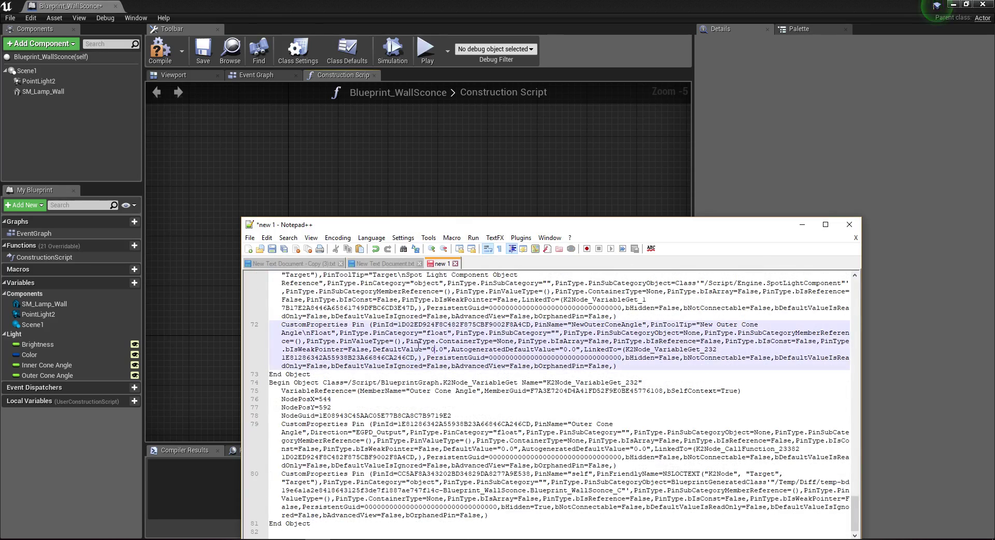
key(ctrl+a)
click(362, 178)
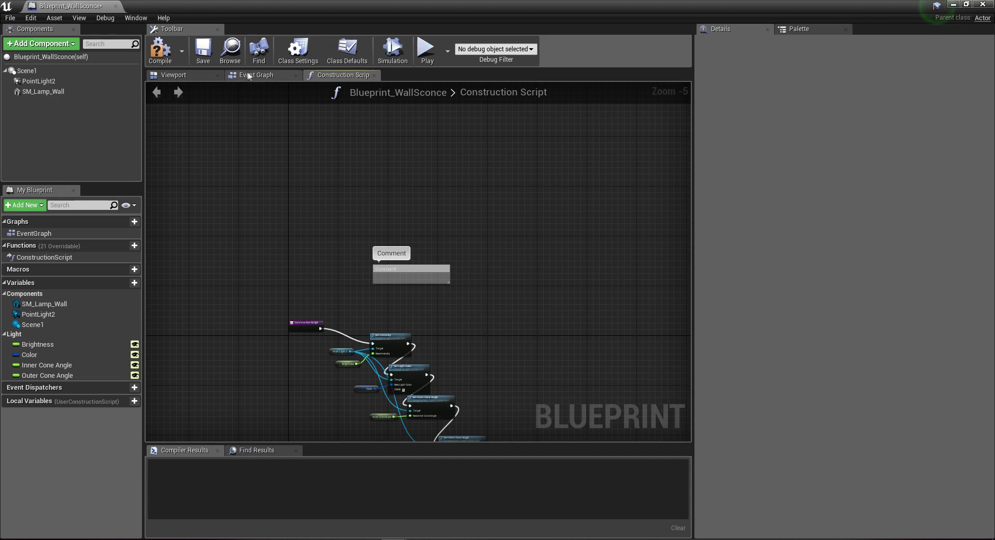
Step: Paste the copied light nodes into the Event Graph, then delete them to leave it empty
click(249, 75)
key(ctrl+v)
scroll(404, 270, down, 4)
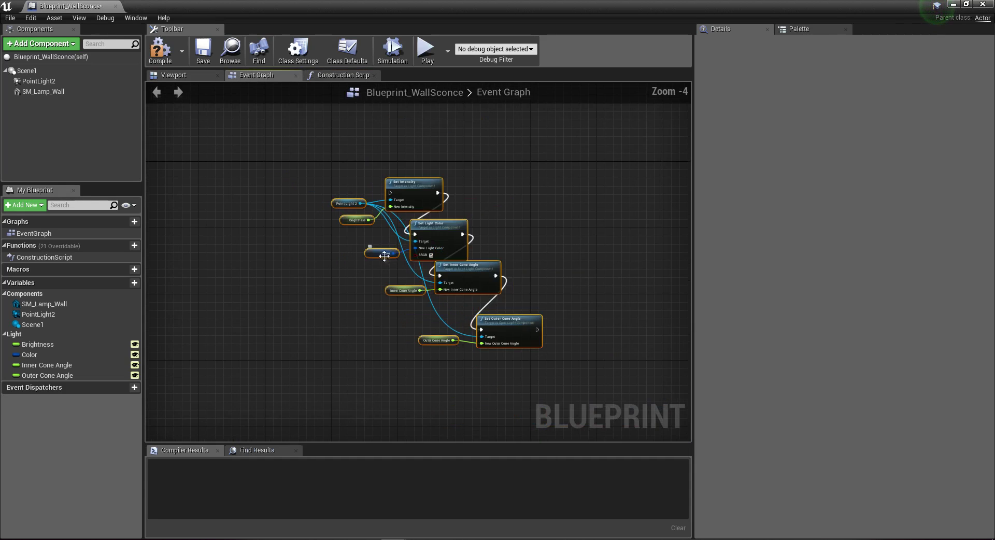
right_drag(363, 157, 644, 498)
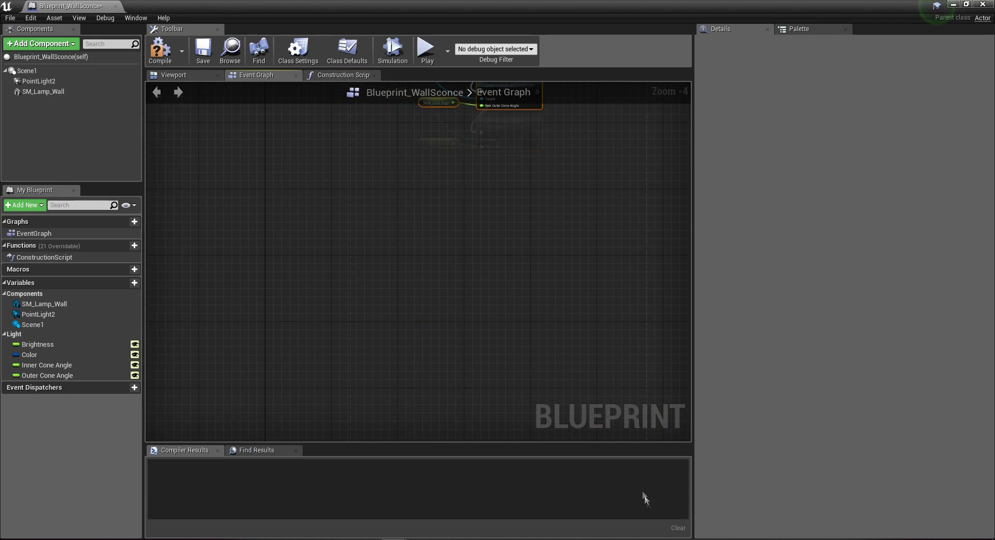
right_drag(452, 237, 392, 235)
drag(645, 344, 645, 343)
key(Delete)
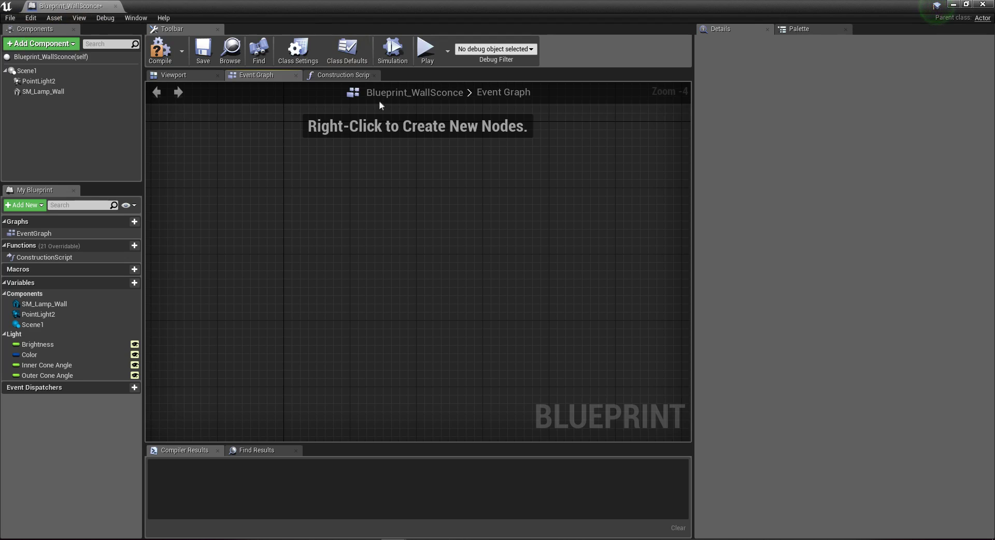
click(11, 18)
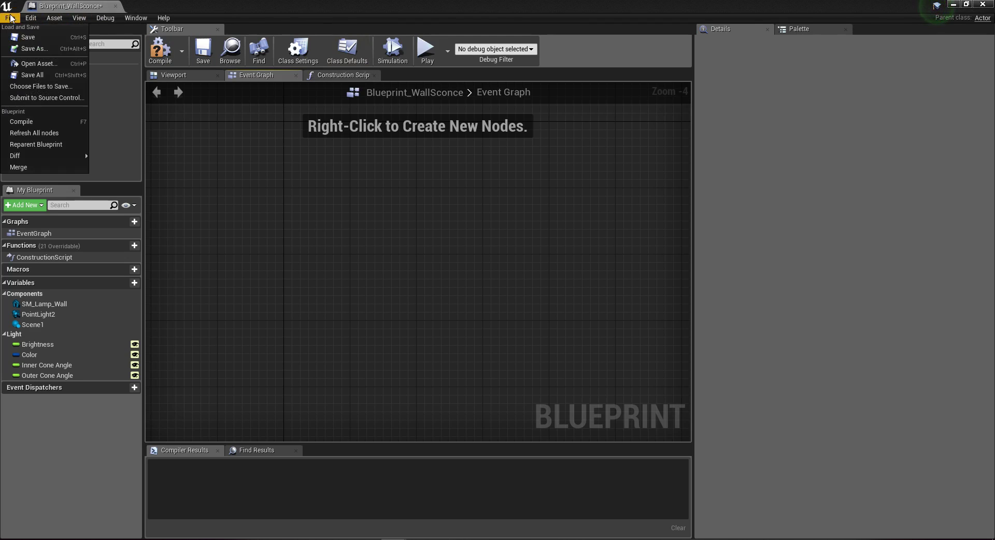
Step: Open the Merge Tool from the File menu in its own maximized window
click(30, 169)
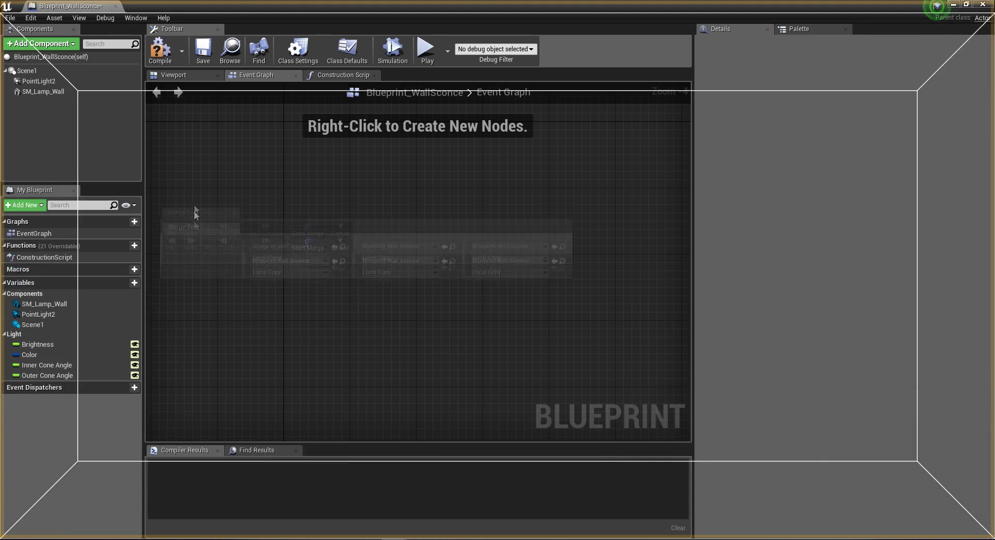
drag(56, 413, 272, 169)
double_click(303, 189)
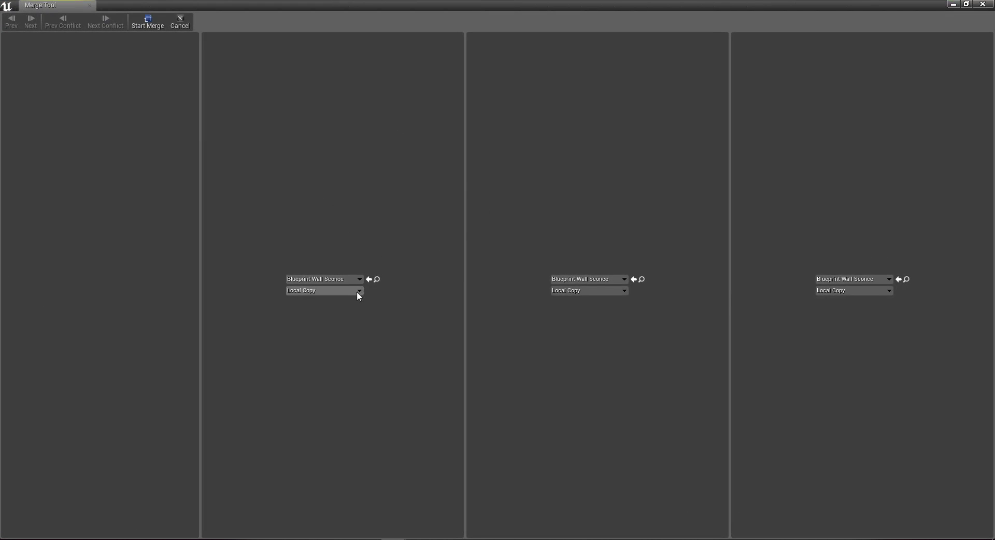
click(292, 539)
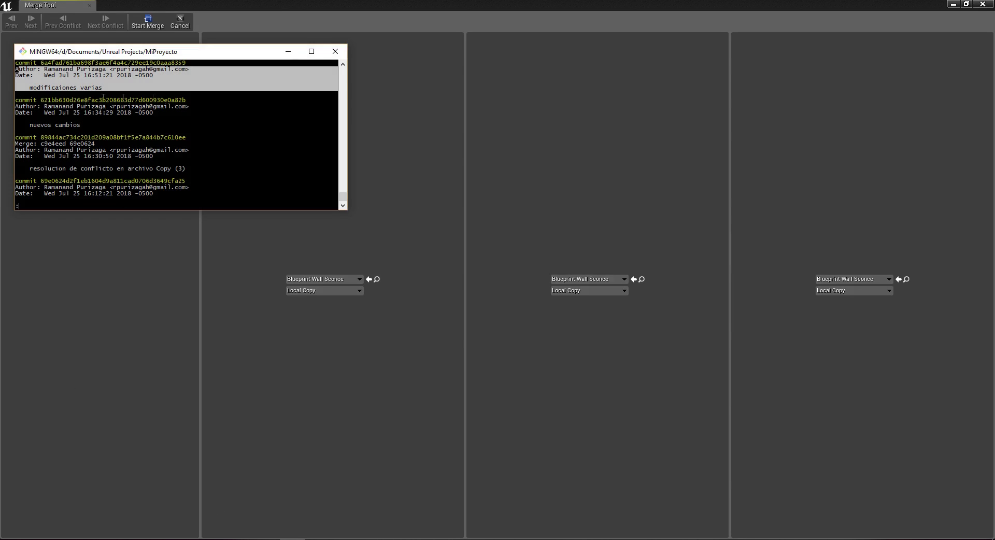
click(377, 166)
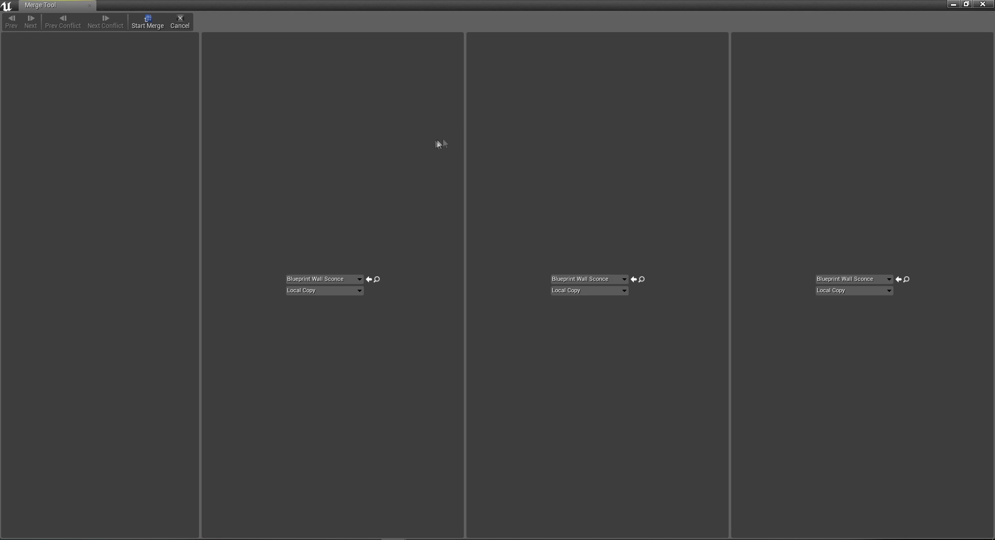
Step: Set the first compared asset to Blueprint_WallSconce, keep the revision, then cancel the merge
click(360, 291)
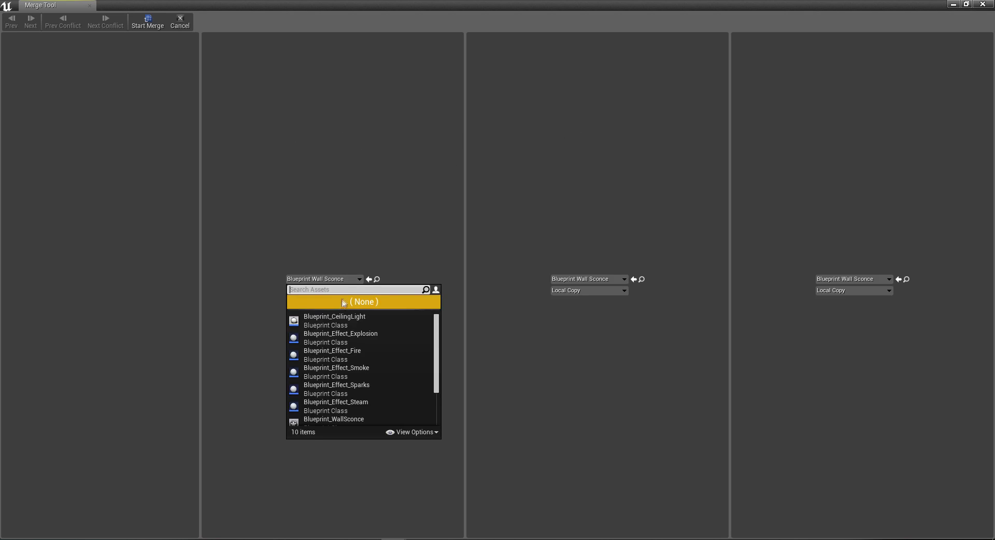
click(340, 319)
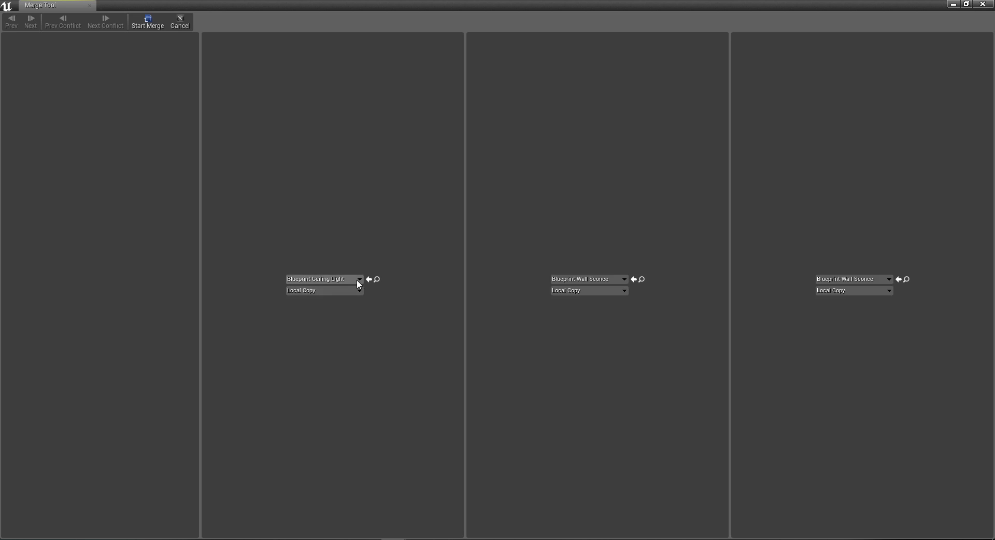
click(357, 280)
scroll(375, 374, down, 2)
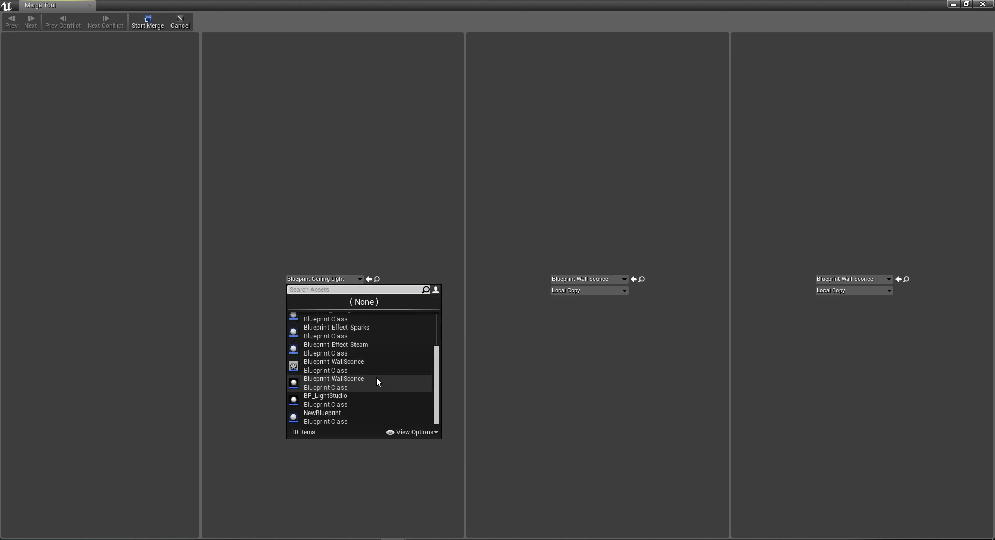
click(377, 375)
click(338, 290)
click(334, 313)
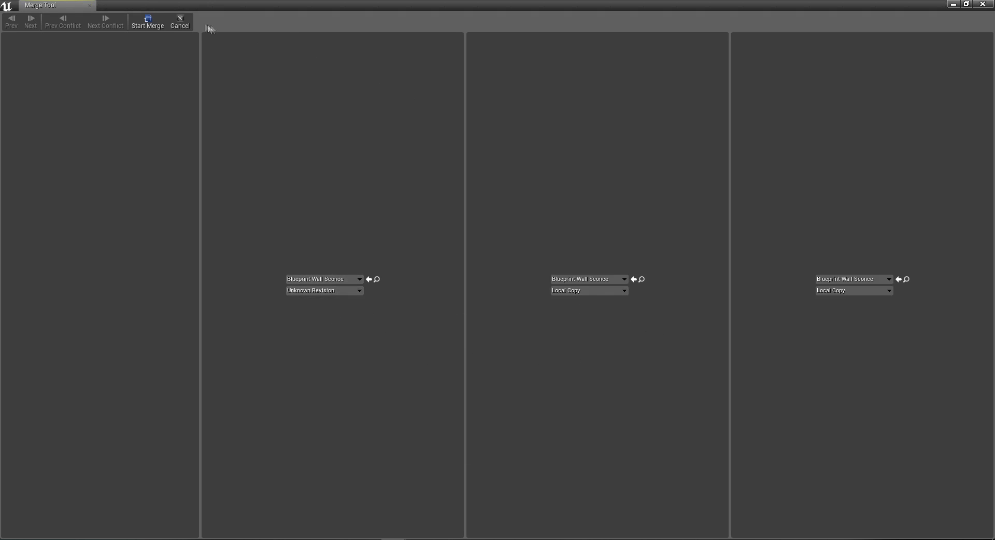
click(188, 21)
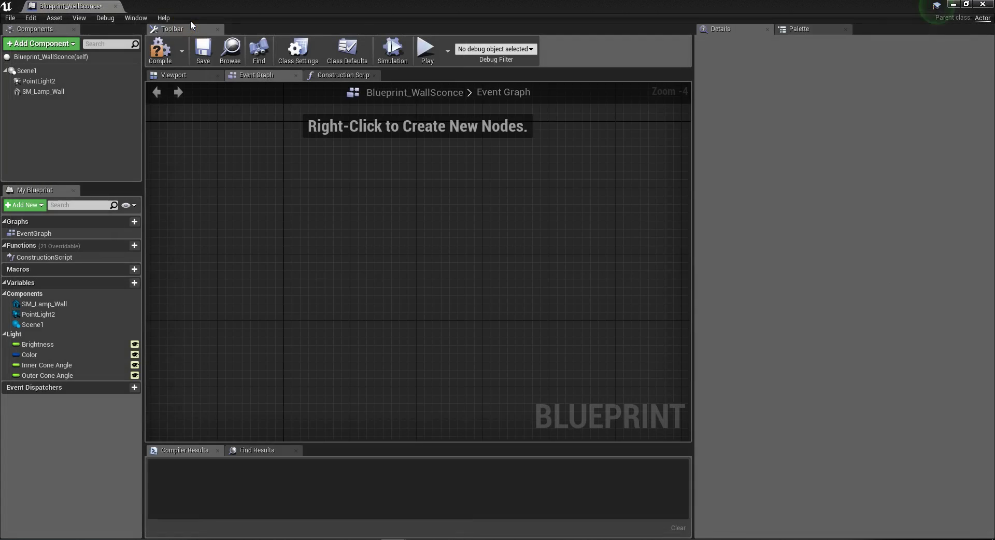
Step: Save and compile Blueprint_WallSconce, then close its editor
click(205, 59)
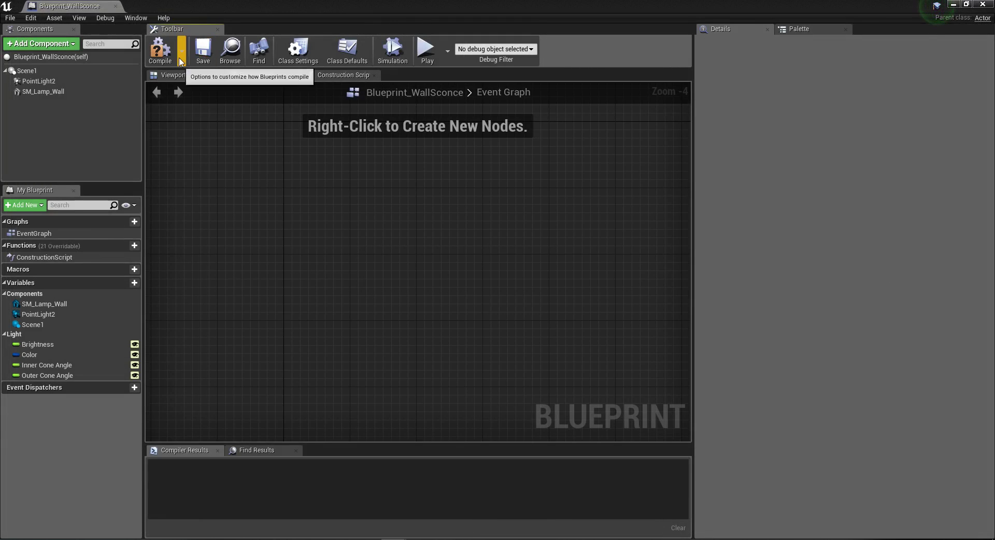
click(160, 56)
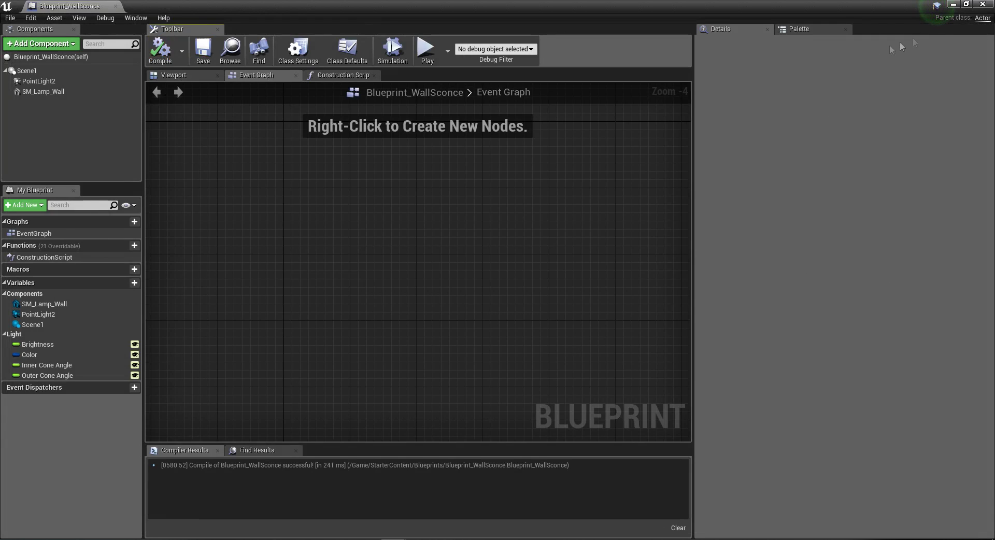
click(982, 4)
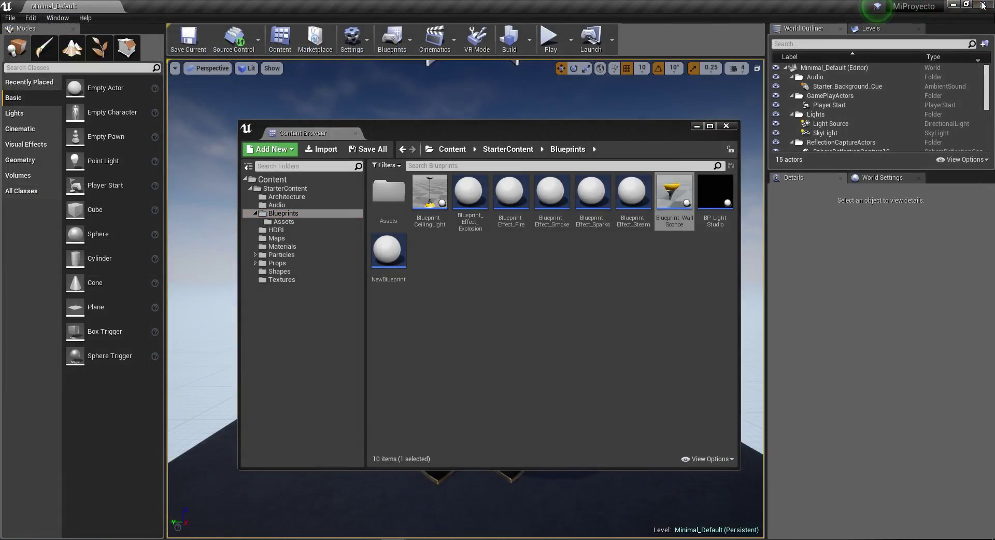
Step: Close Unreal, quit the git log pager, and try git checkout master
click(982, 5)
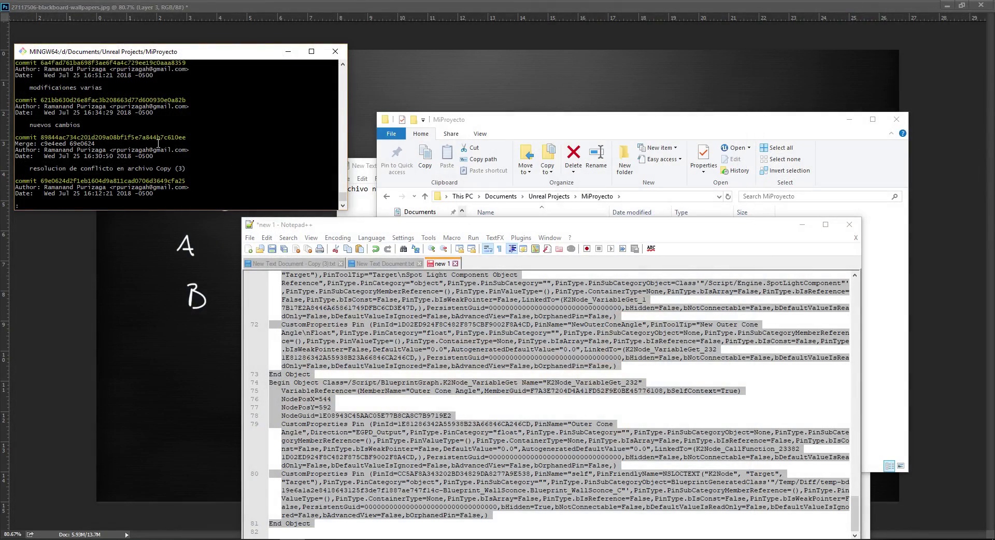
key(q)
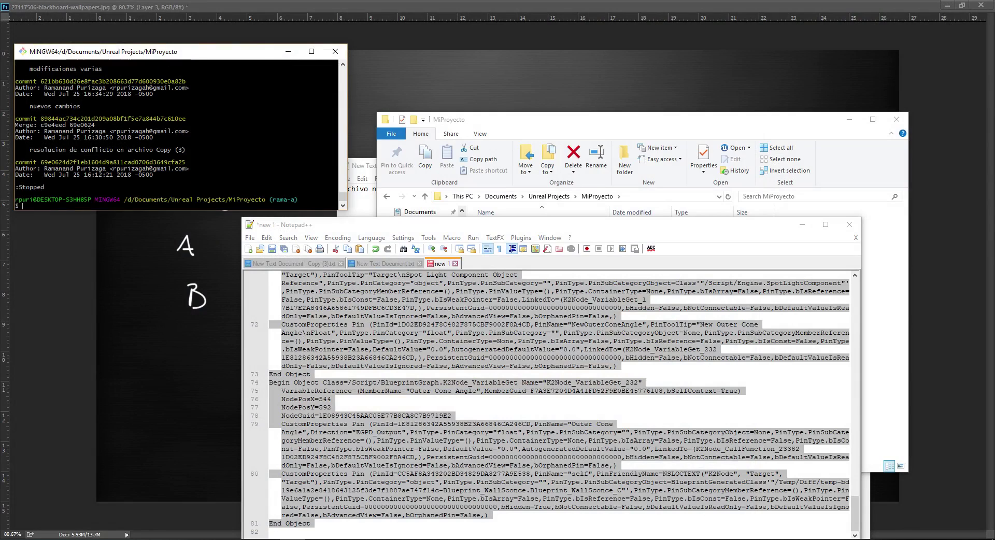
text(git)
key(BackSpace)
key(BackSpace)
key(BackSpace)
key(BackSpace)
key(BackSpace)
key(BackSpace)
key(BackSpace)
key(BackSpace)
text(checkout)
key(Left)
key(Left)
key(Left)
key(BackSpace)
key(BackSpace)
text(master)
key(Return)
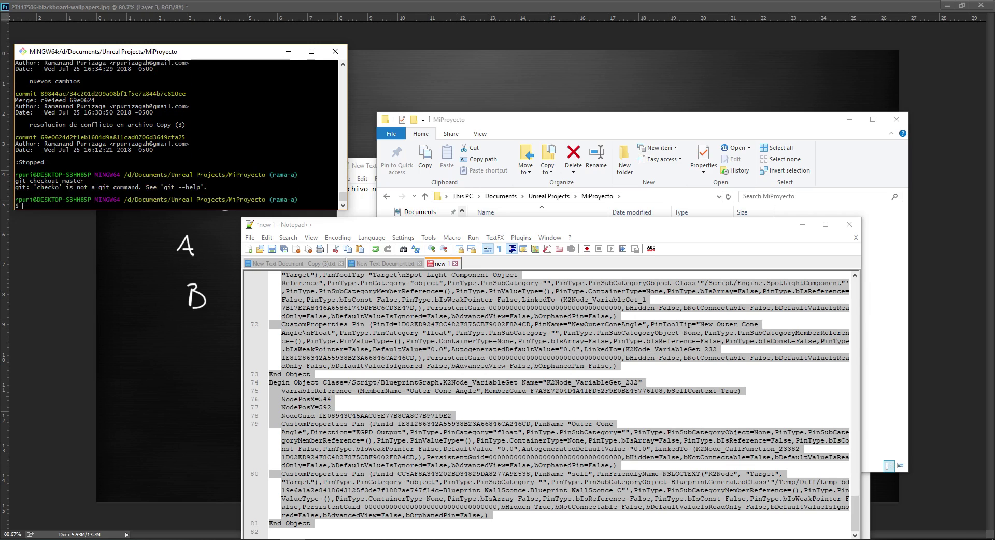
key(Up)
text(ut)
key(Return)
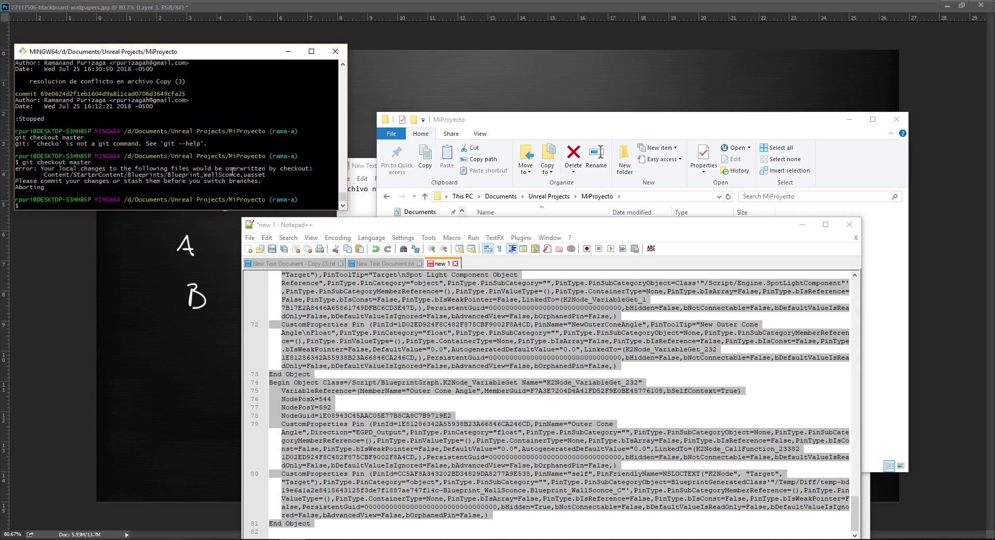
Step: Run git stash and git checkout master, then relaunch the MiProyecto Unreal project
text(git stash)
key(Return)
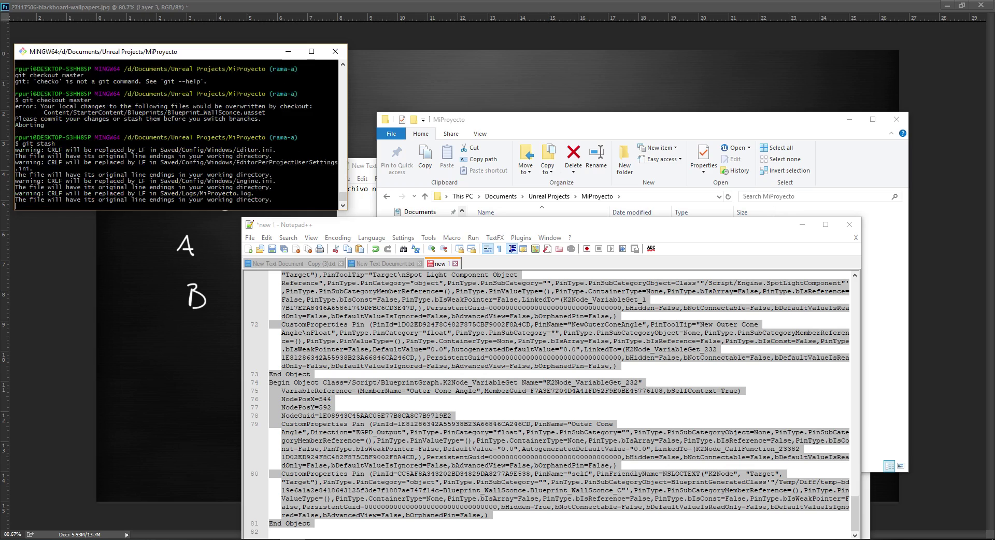
text(git)
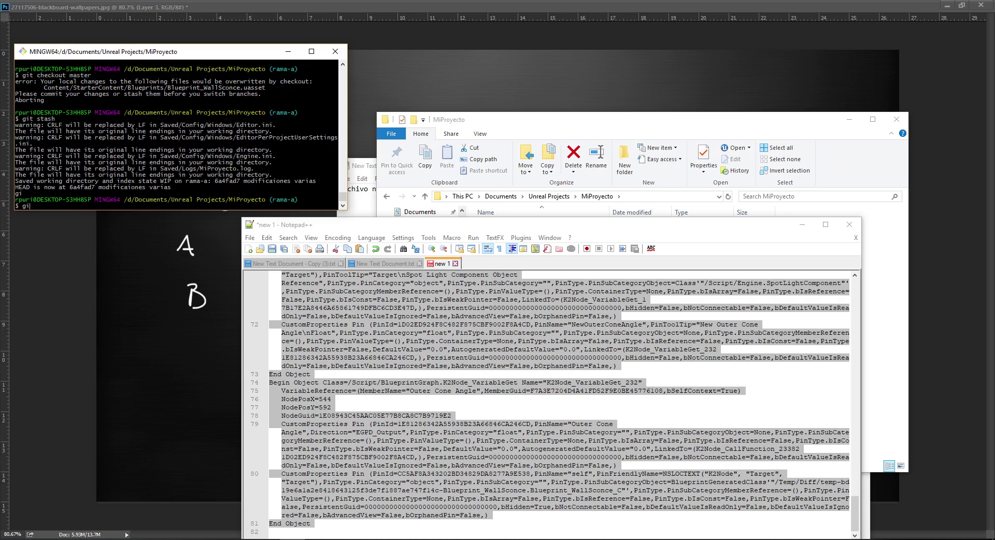
key(Up)
key(Up)
key(Return)
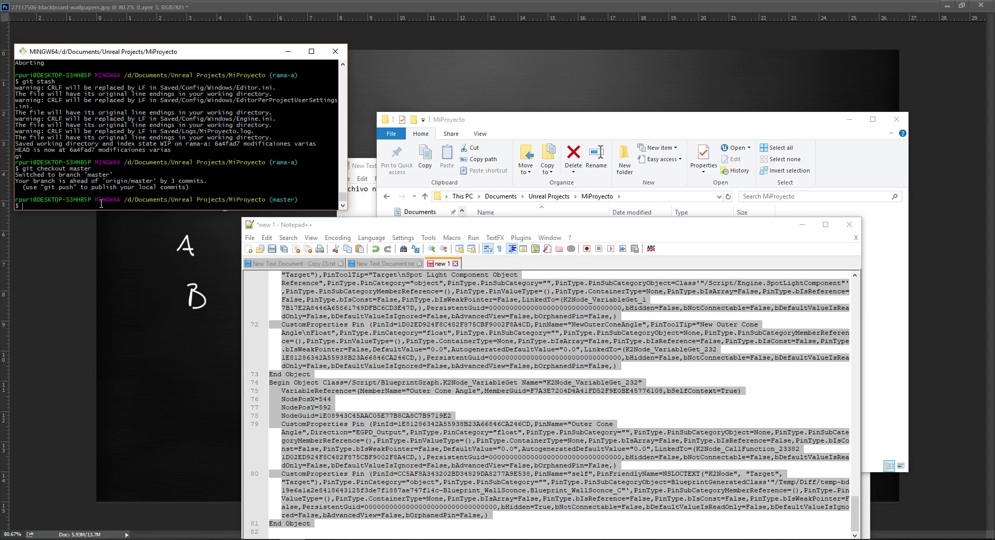
click(503, 122)
double_click(539, 305)
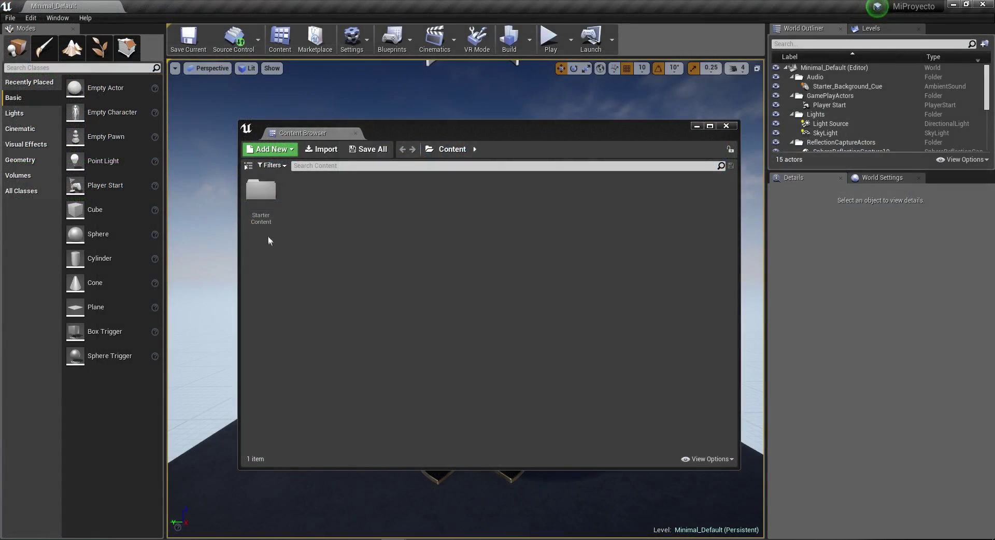
Step: Open Blueprint_CeilingLight from StarterContent/Blueprints and add a comment box to its Event Graph
double_click(260, 191)
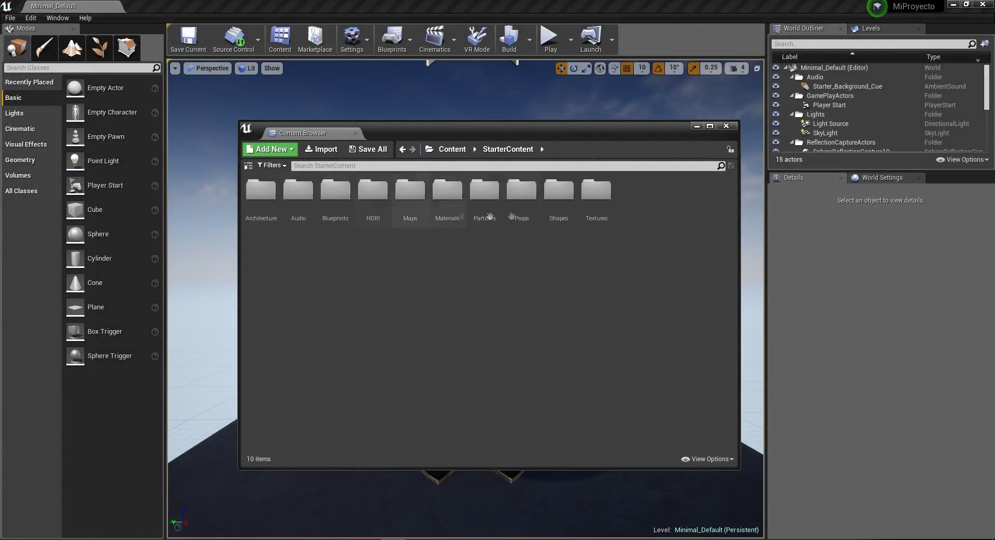
double_click(339, 195)
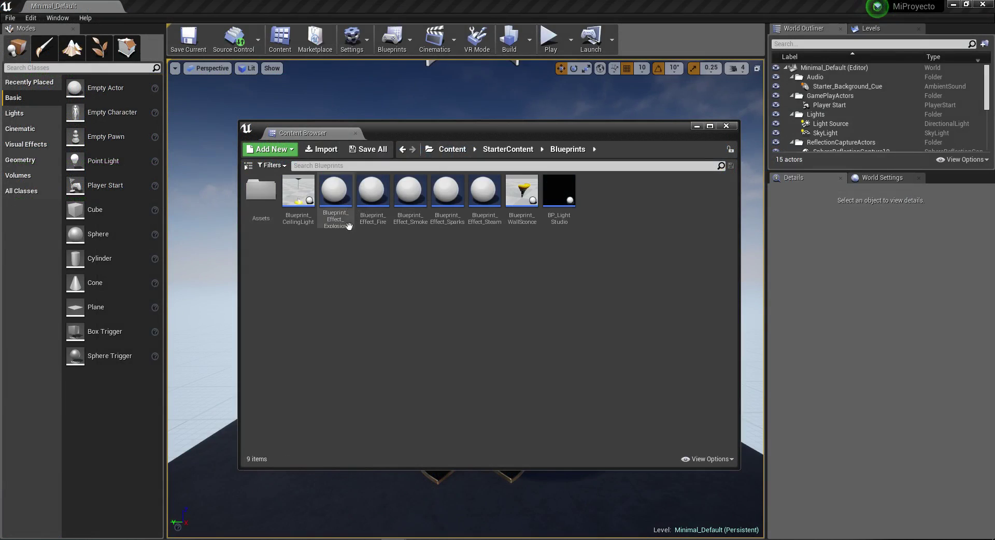
double_click(307, 201)
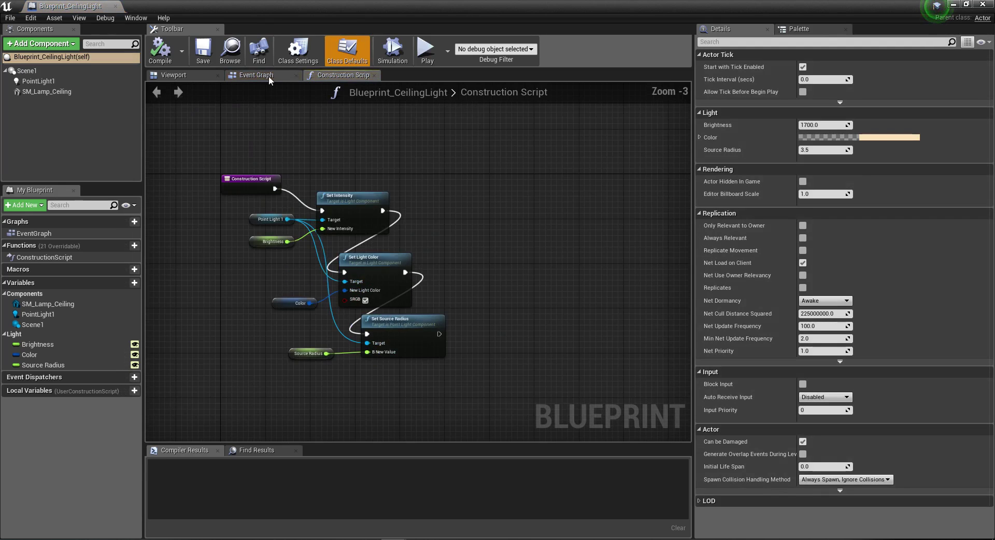
click(269, 76)
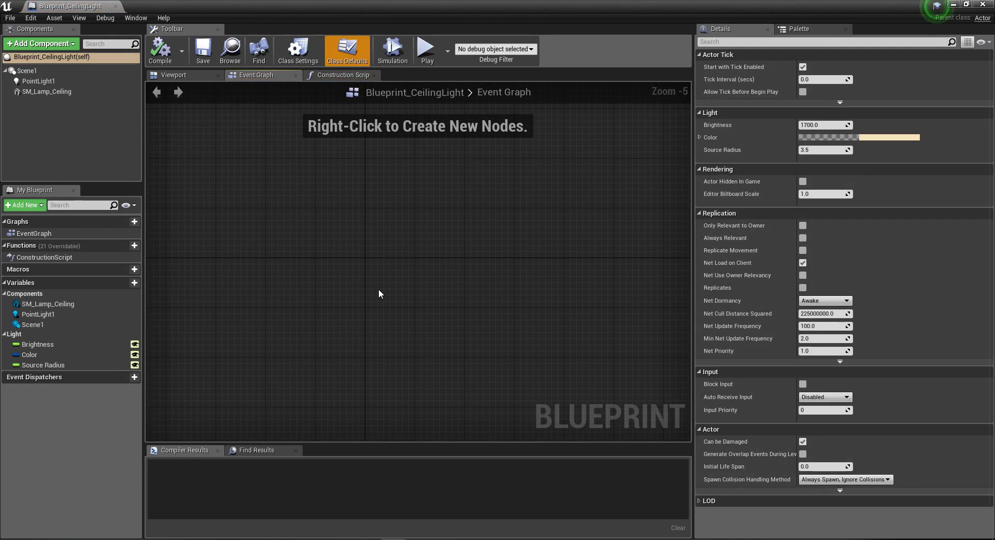
key(c)
click(435, 327)
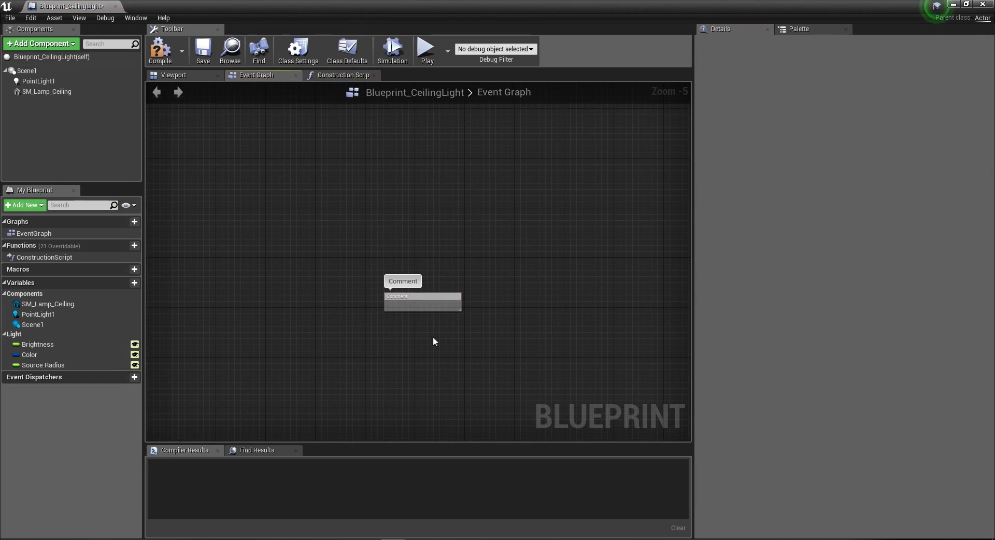
Step: Build an Event BeginPlay → Branch → Print String (on True) node chain
click(388, 229)
scroll(417, 247, up, 4)
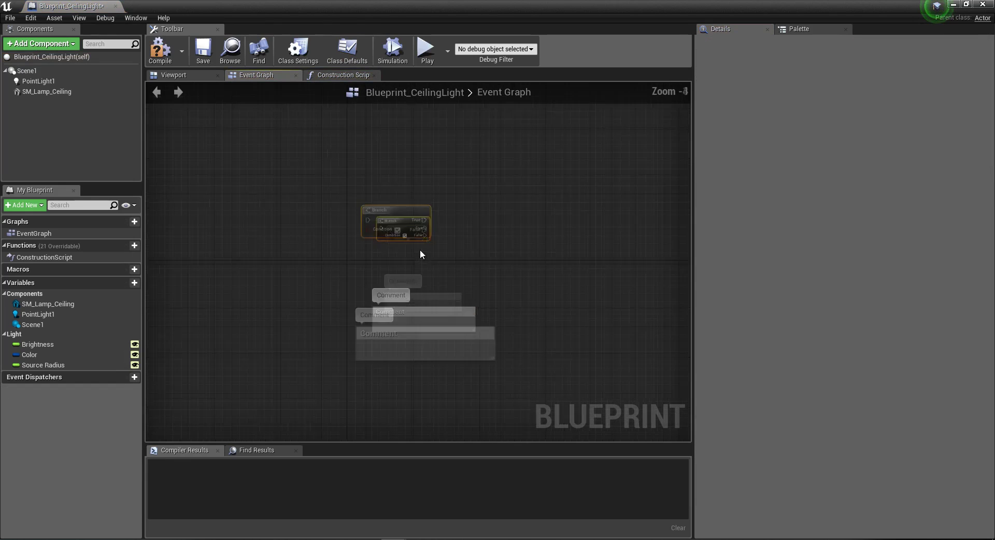
right_click(229, 232)
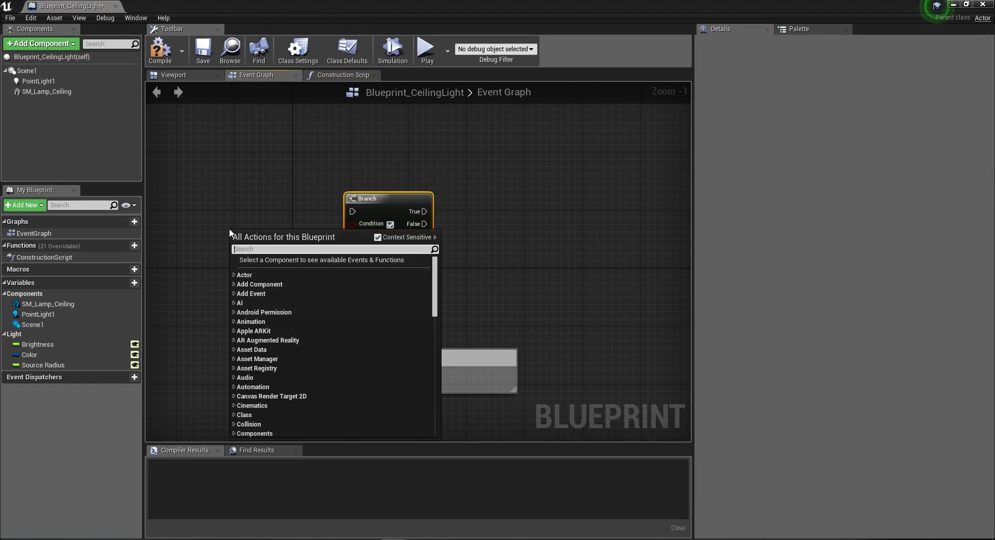
text(begin)
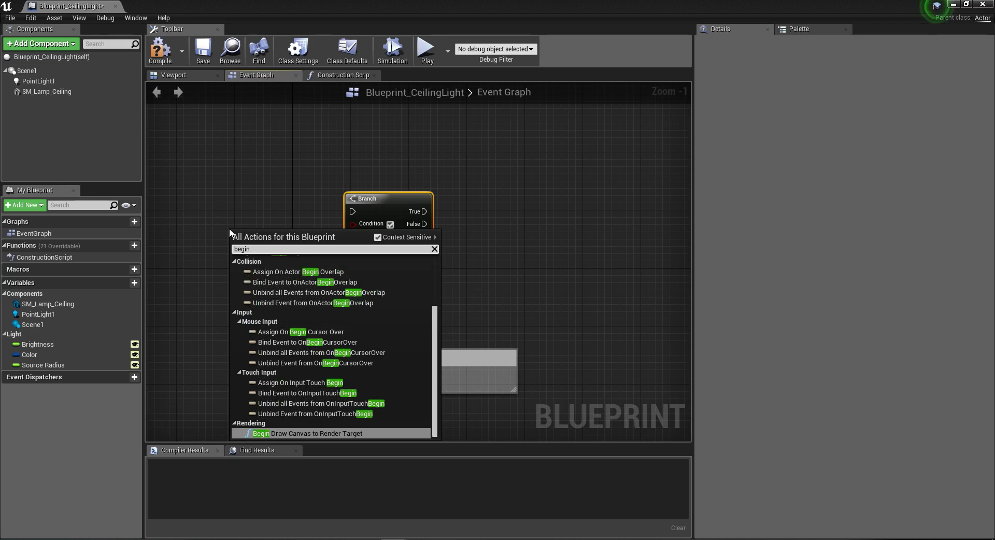
text(play)
key(Return)
mouse_move(261, 237)
mouse_down()
mouse_move(283, 201)
mouse_move(352, 211)
mouse_up()
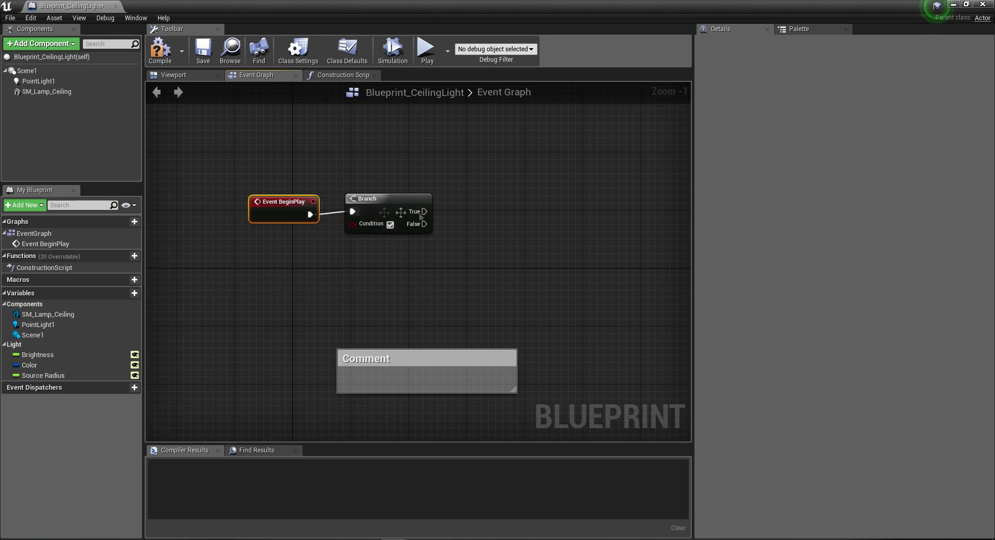
drag(423, 211, 517, 218)
text(prin)
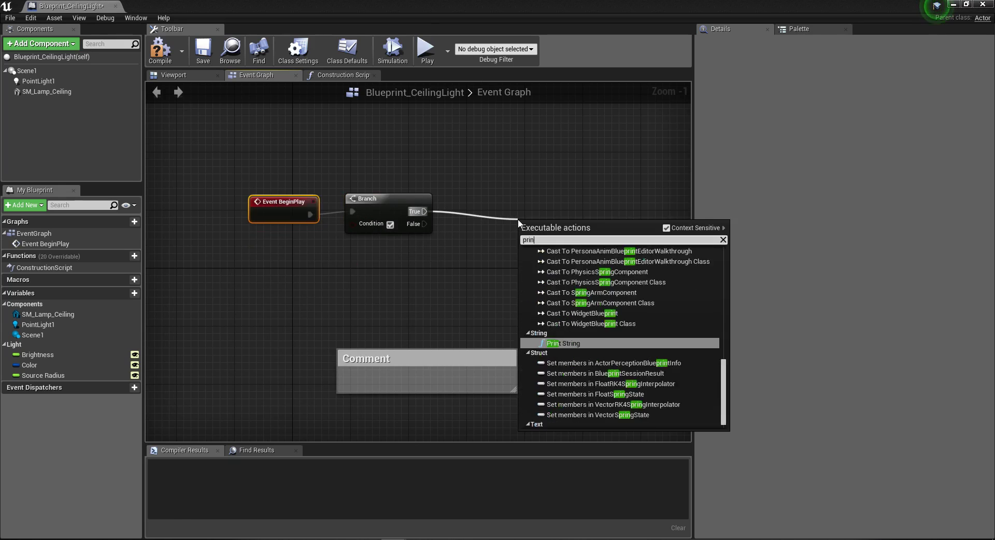
key(Return)
drag(518, 218, 517, 197)
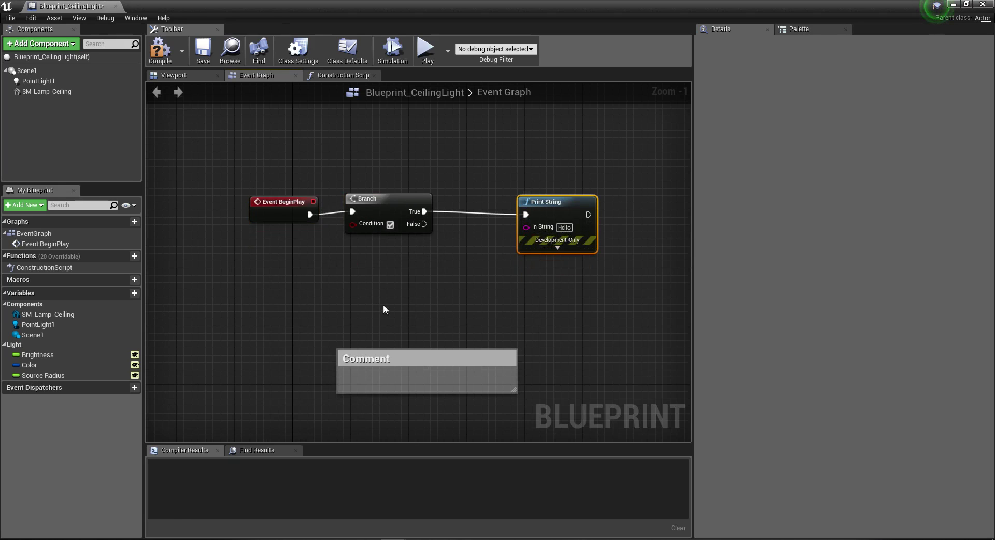
Step: Resize the comment to enclose all three nodes, then save, compile and close the blueprint
drag(392, 383, 318, 298)
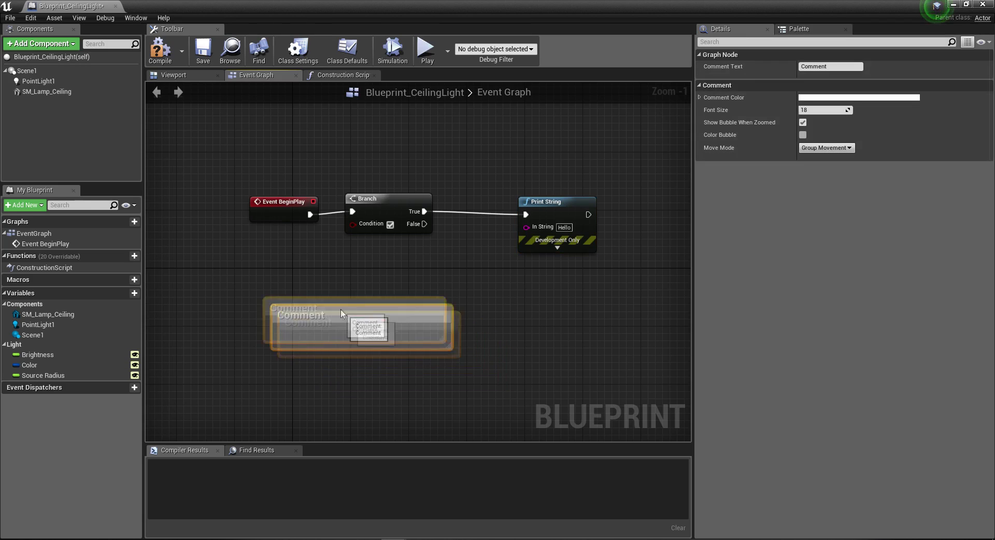
drag(263, 264, 242, 155)
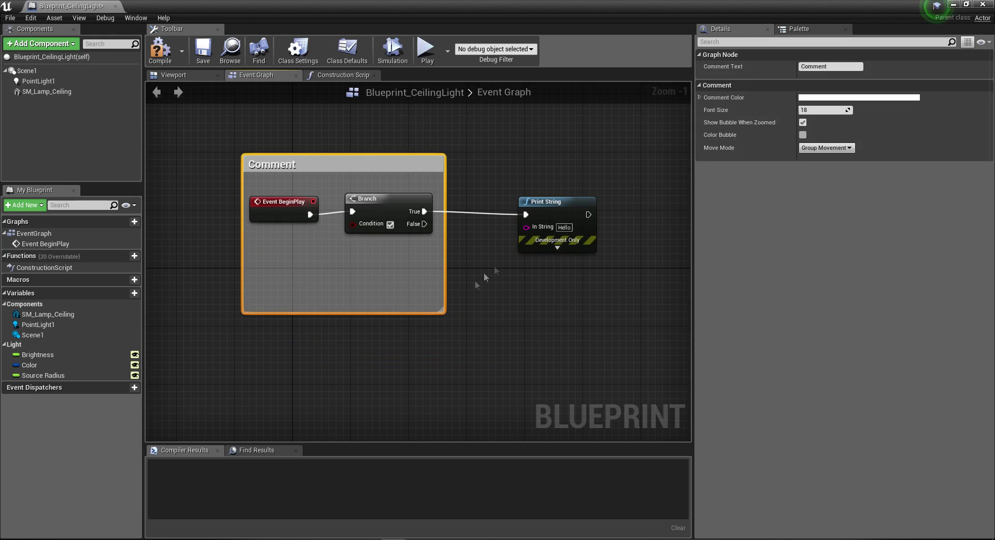
drag(445, 312, 687, 317)
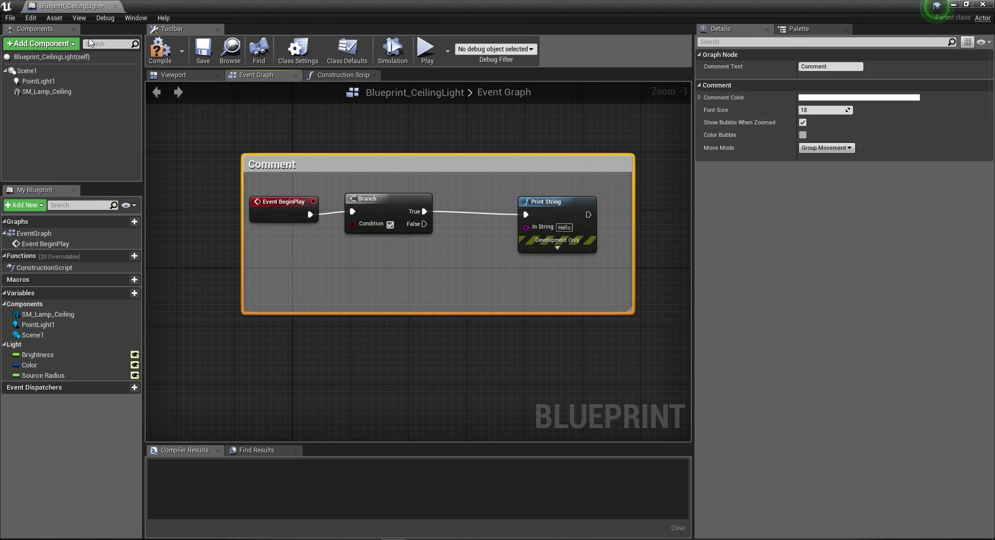
click(203, 51)
click(161, 55)
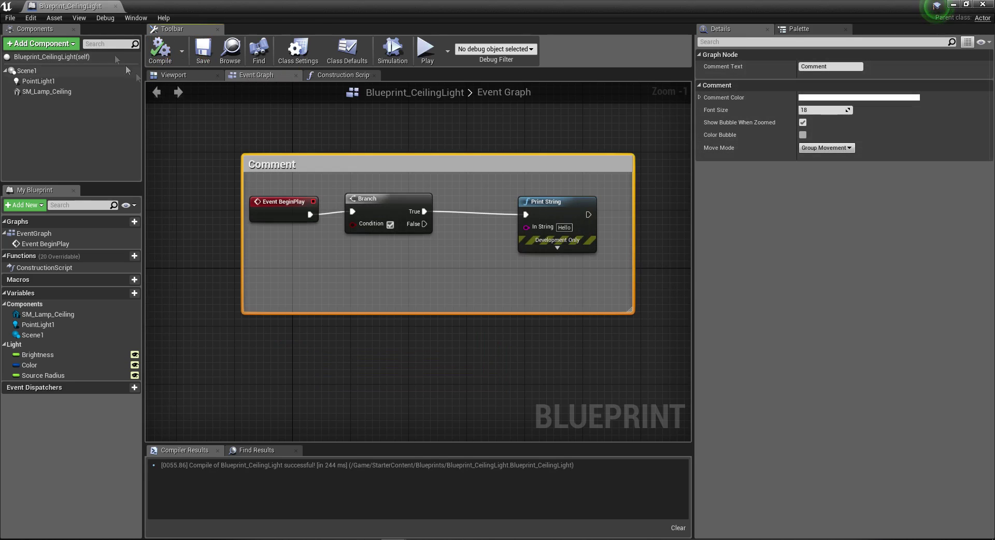
click(982, 4)
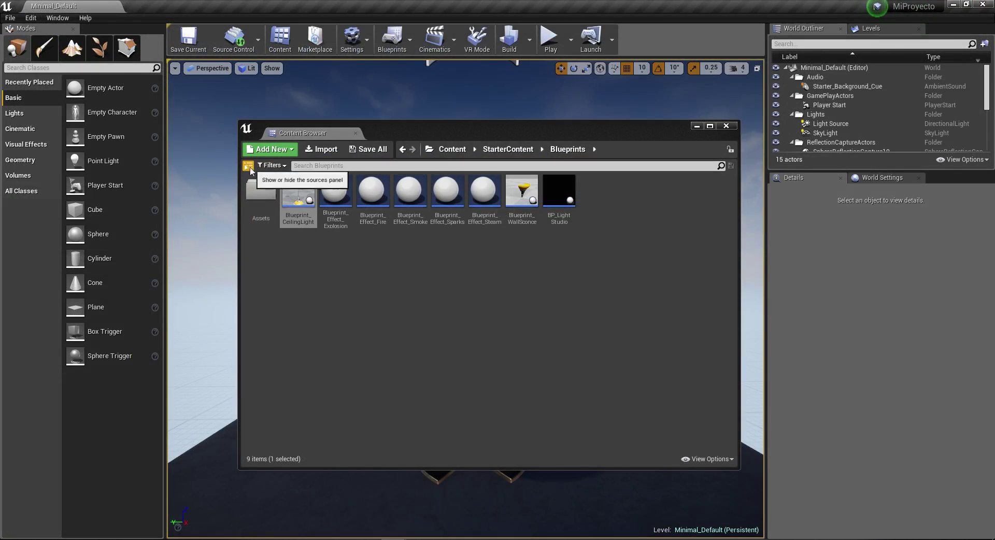
Step: Submit Blueprint_CeilingLight to source control with the description 'cambio en la lampara'
click(234, 39)
click(253, 91)
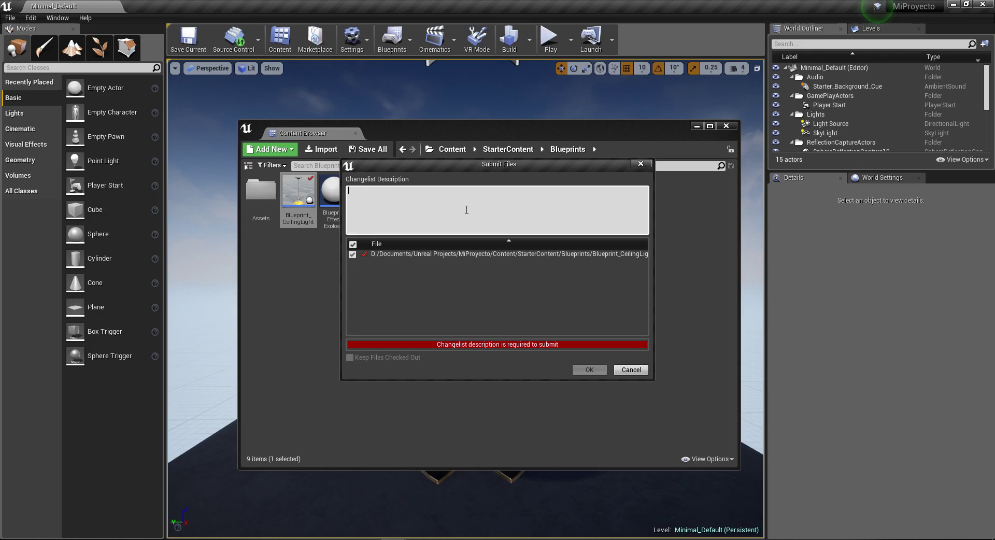
text(cambio en la lampara)
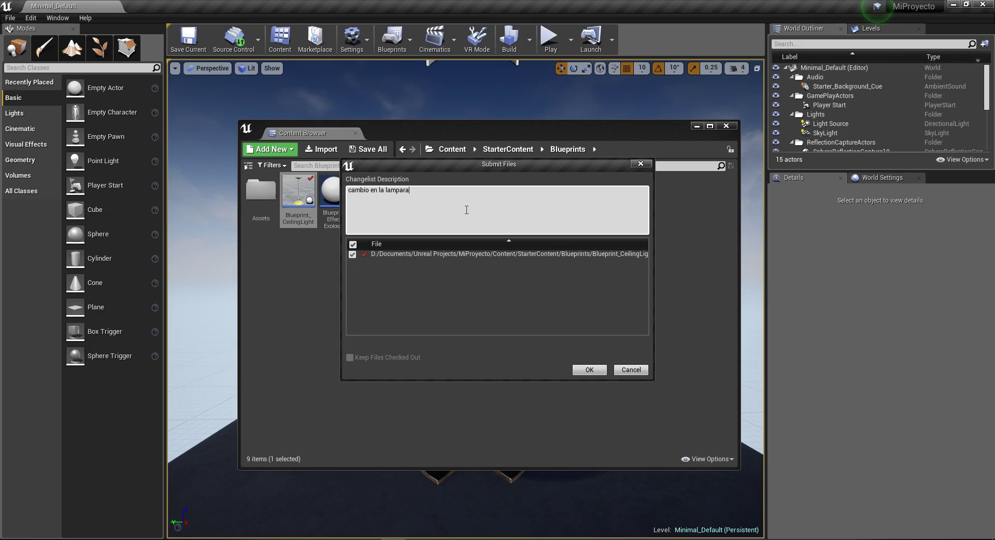
click(593, 370)
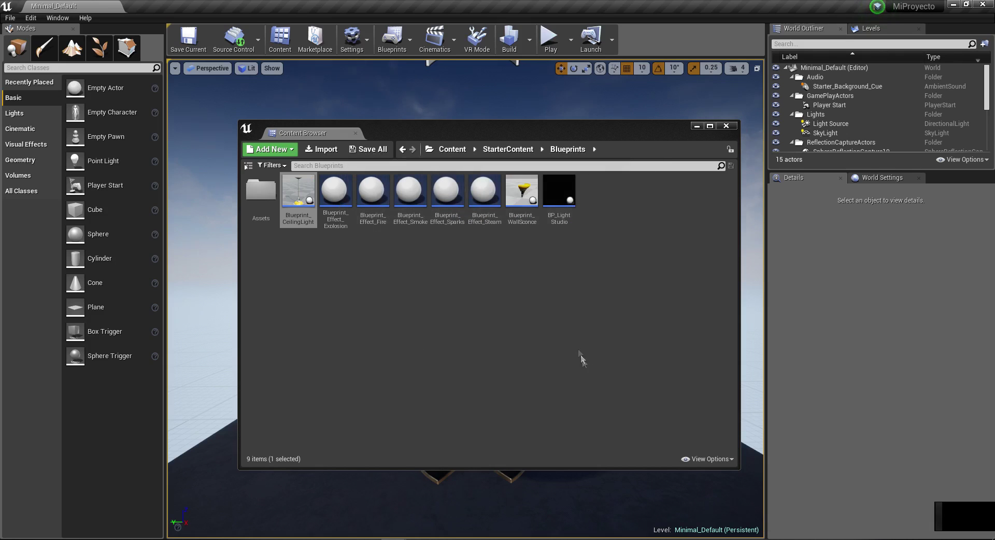
key(alt+Tab)
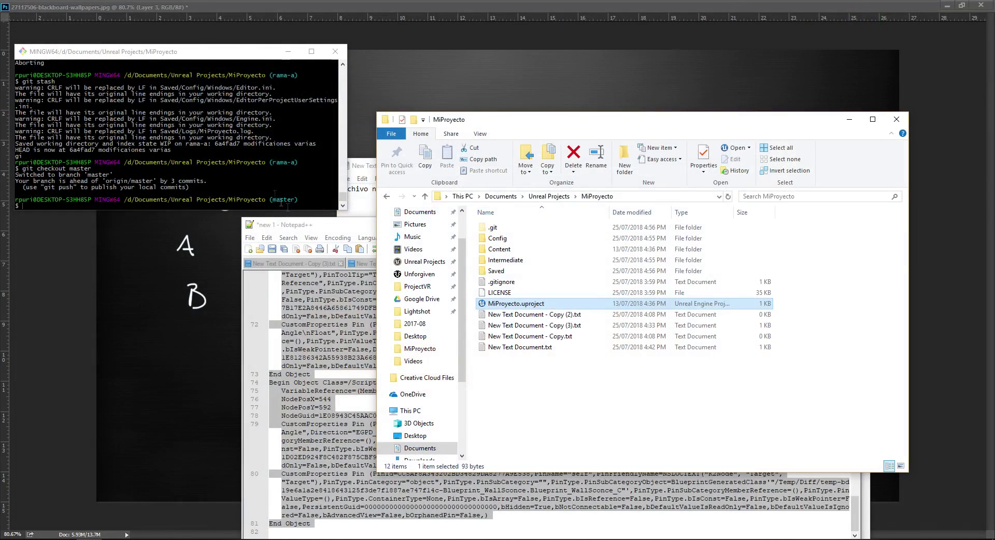
Step: Check the repository status in Git Bash with git status
click(254, 168)
text(git)
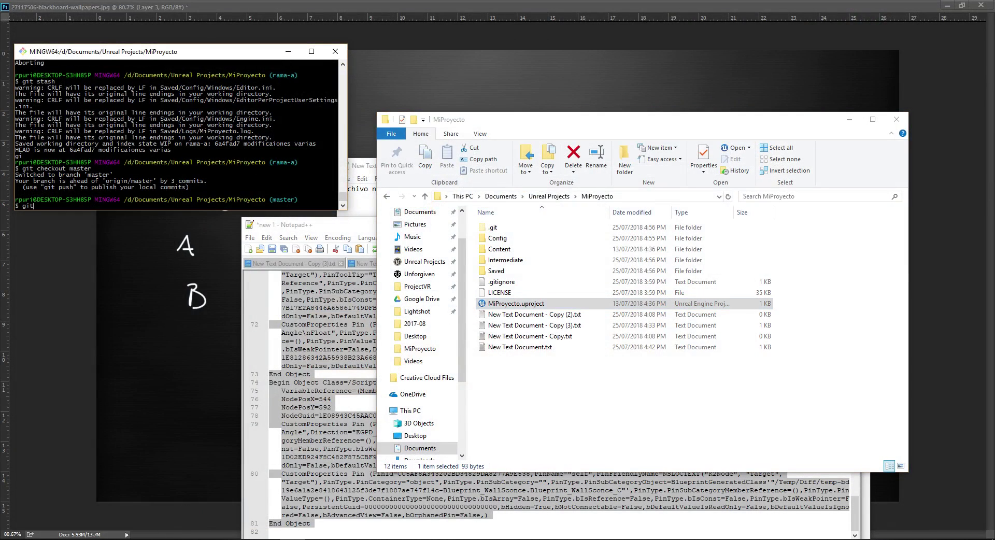
text( check)
key(BackSpace)
key(BackSpace)
key(BackSpace)
text(tatus)
key(Return)
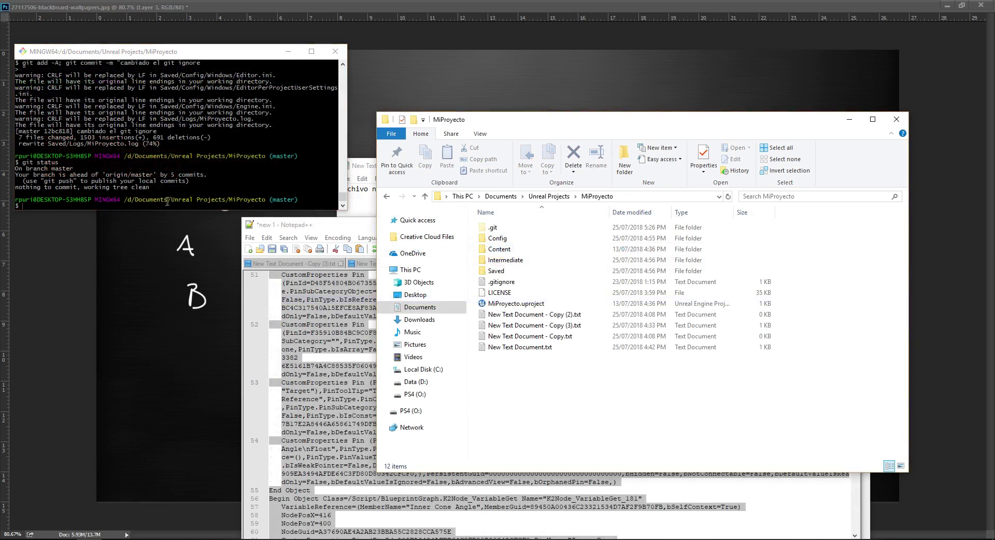
text(gi)
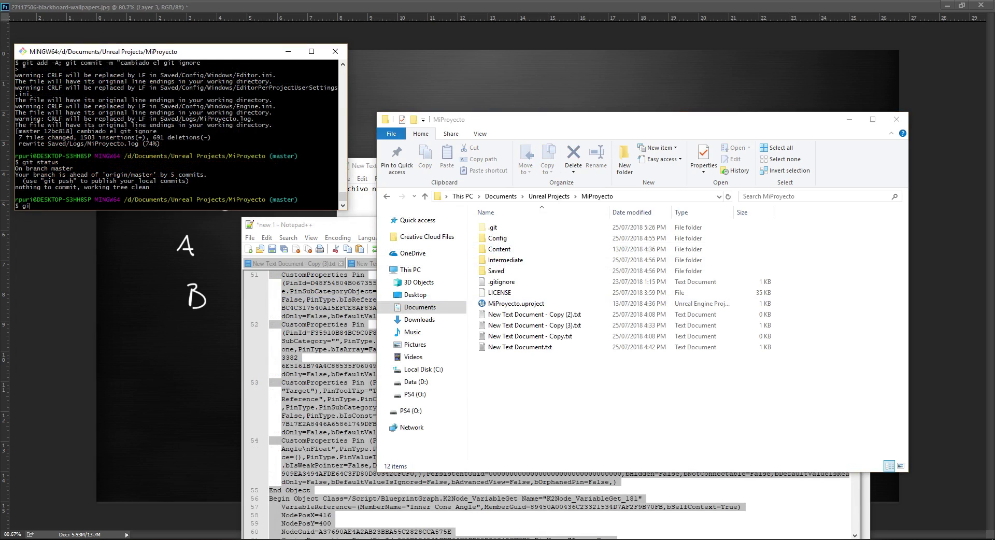
text(t statu)
key(Return)
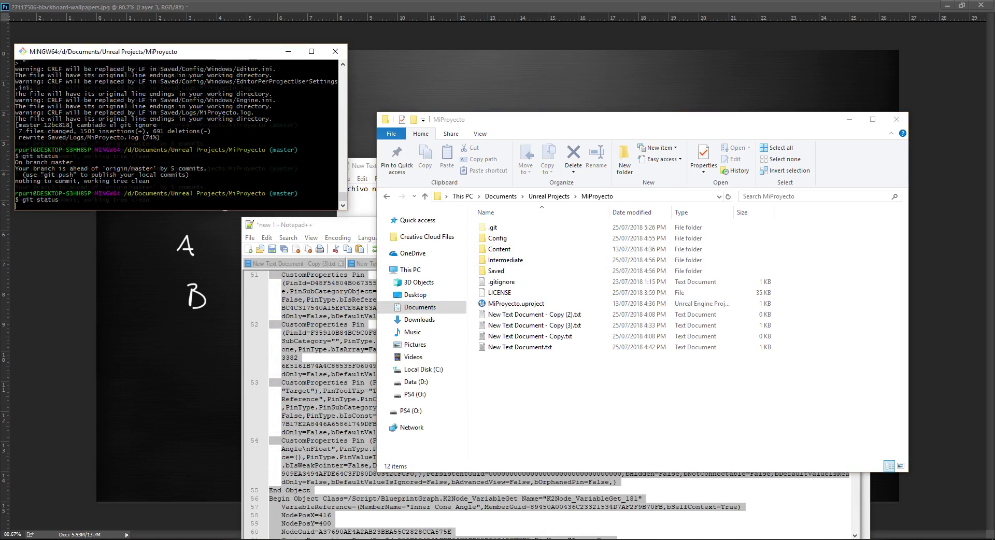
Step: Check out branch rama-a and launch MiProyecto.uproject in Unreal Engine
text(git )
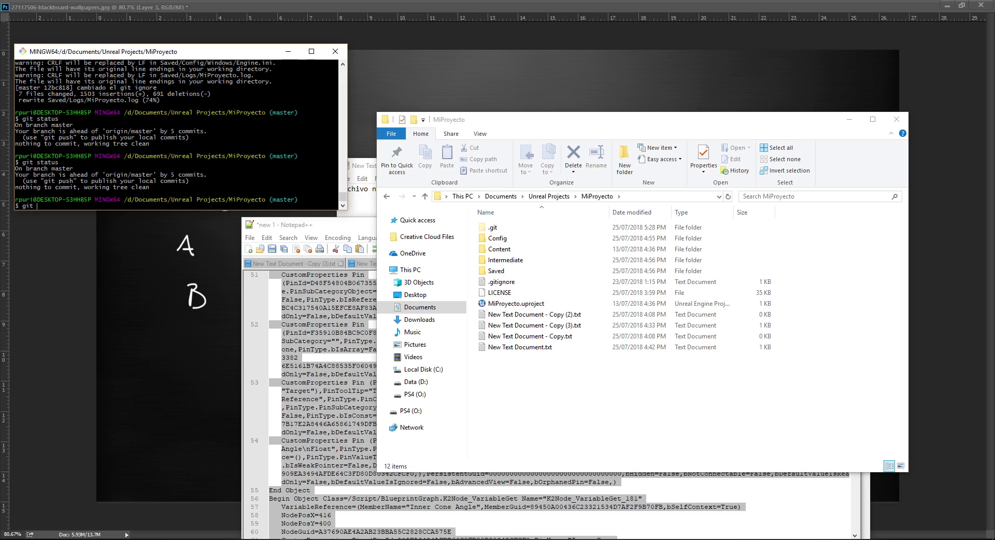
text(checkout)
text( rama-a)
key(Return)
text(git)
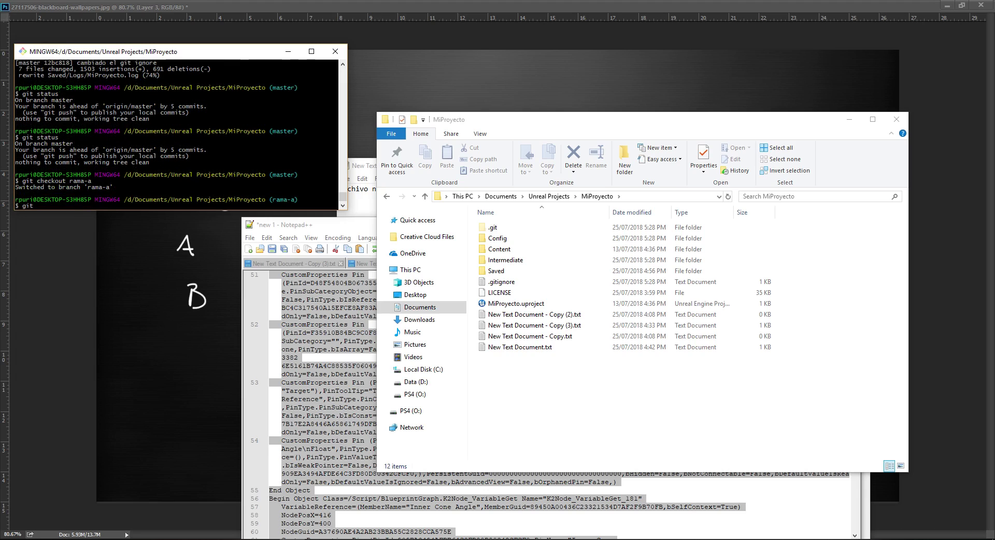
key(BackSpace)
key(BackSpace)
key(BackSpace)
double_click(593, 305)
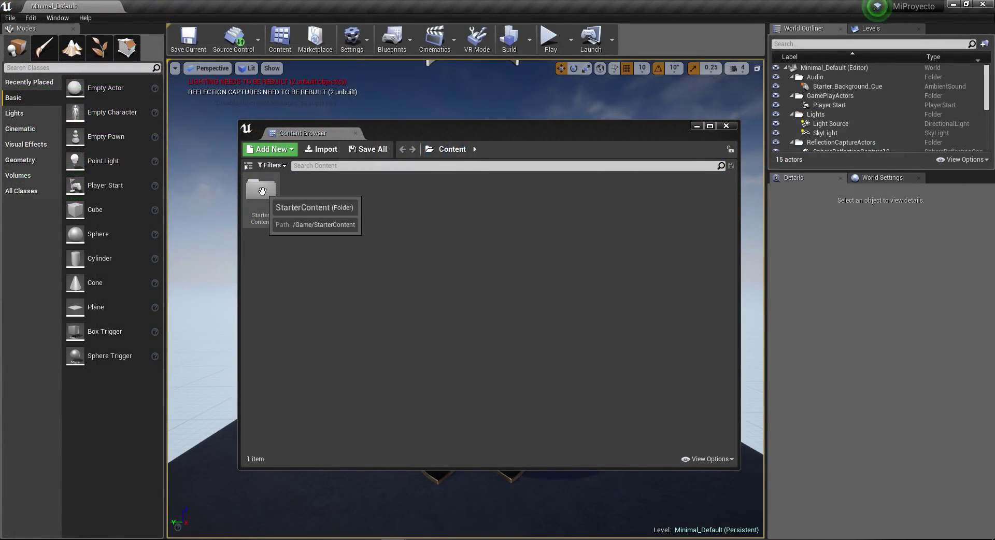
Step: Open StarterContent > Blueprints > Blueprint_CeilingLight and show its Event Graph
double_click(261, 190)
click(335, 206)
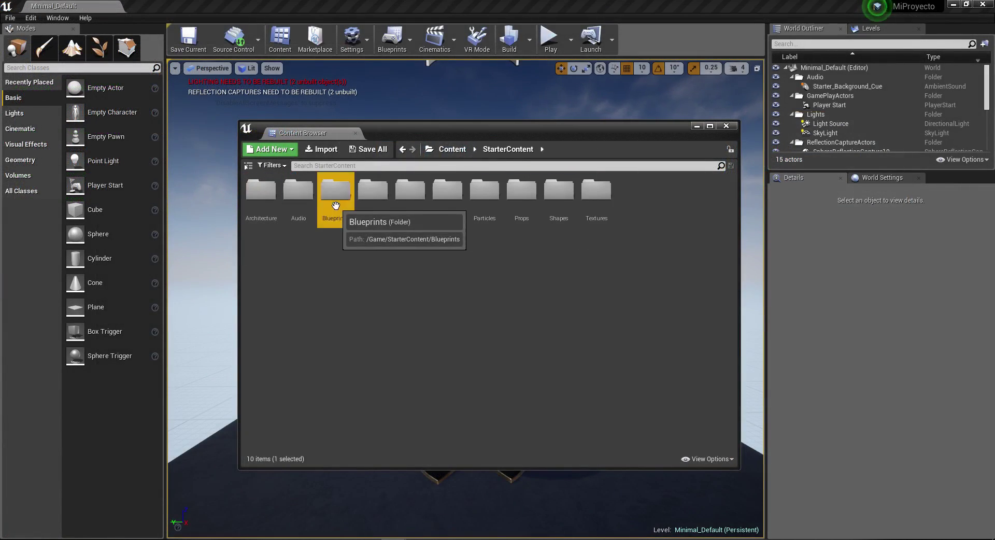
double_click(336, 205)
double_click(293, 202)
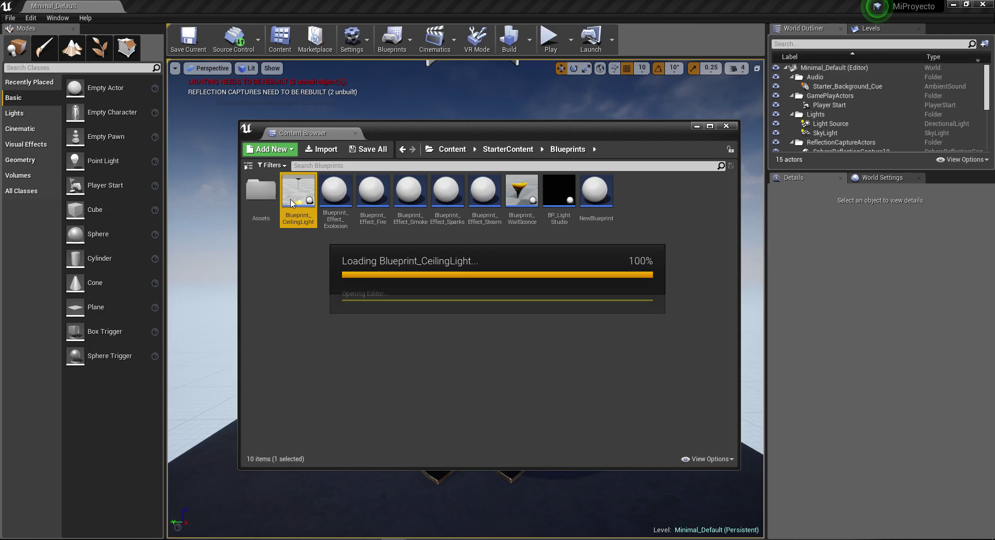
scroll(530, 246, down, 4)
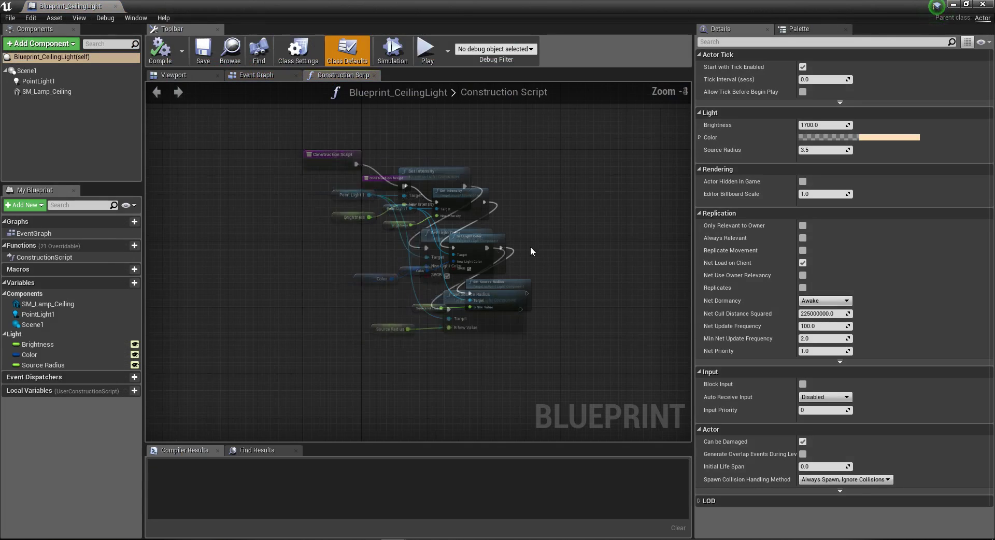
click(275, 78)
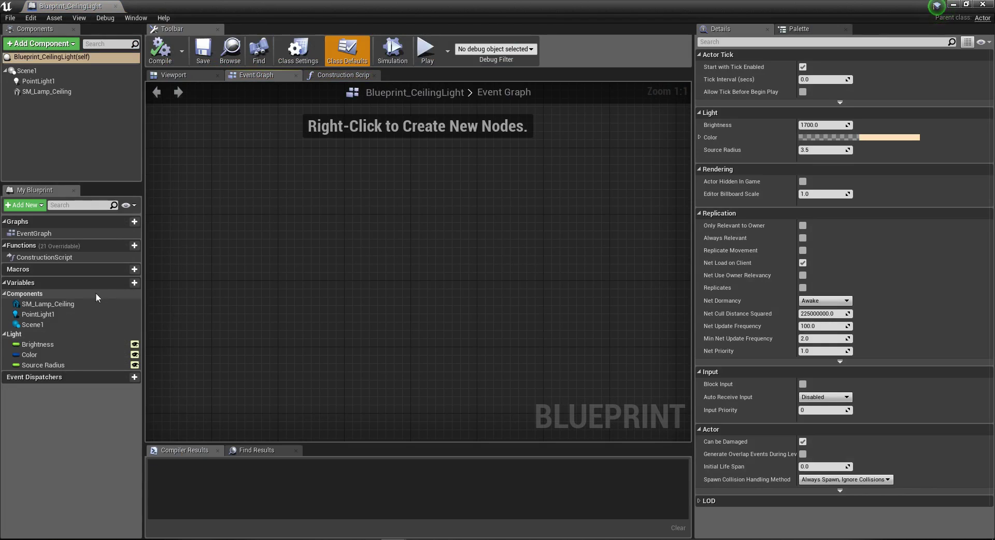
Step: Override Event PointDamage and wire a Print String node to it
click(98, 245)
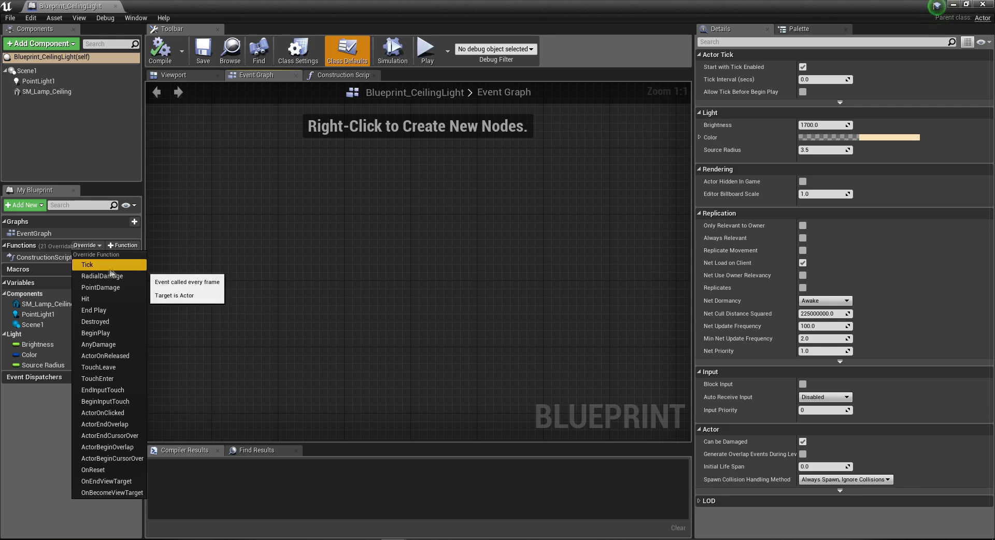
click(111, 288)
drag(453, 201, 515, 205)
text(print)
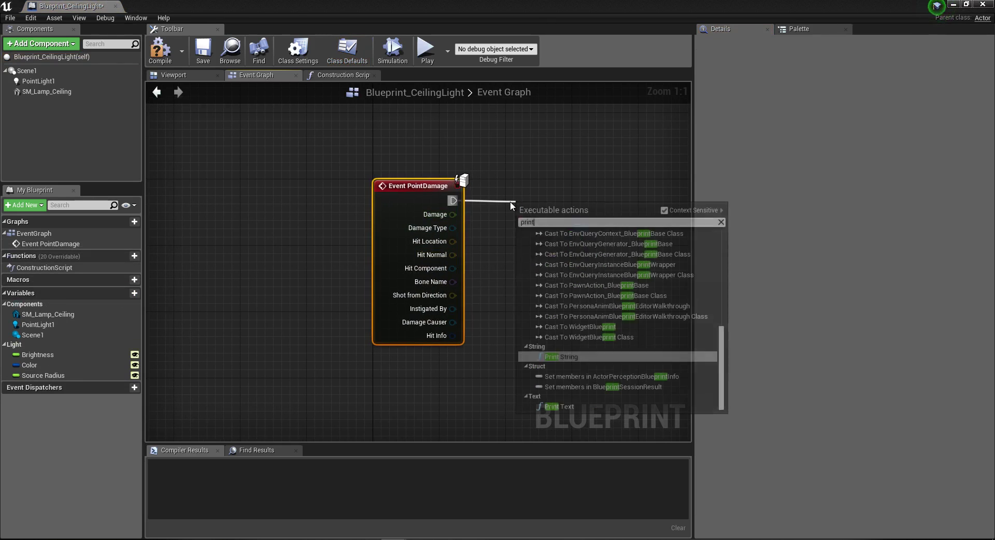
key(Return)
drag(543, 223, 551, 198)
Step: Save and compile Blueprint_CeilingLight, then return to the level editor
click(203, 50)
click(161, 51)
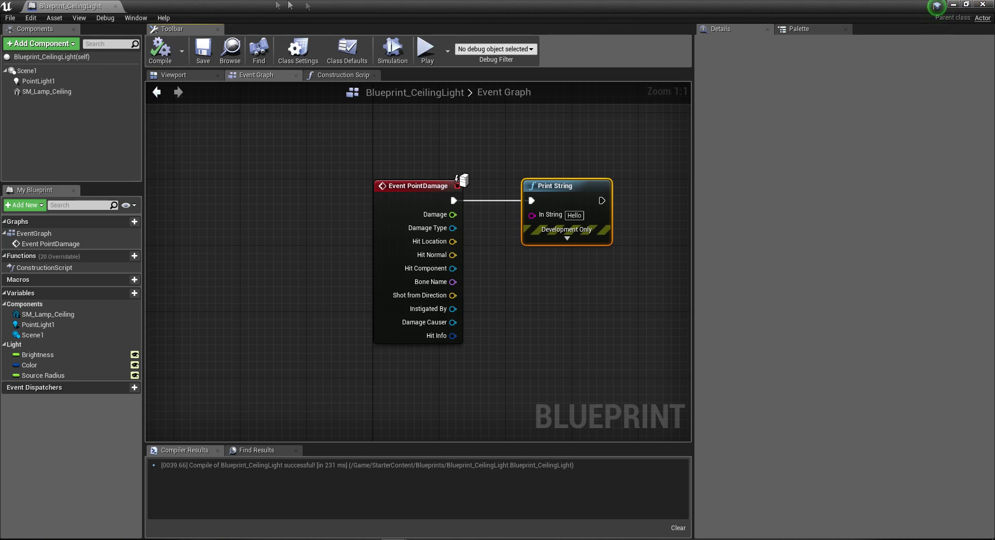
click(952, 4)
click(233, 38)
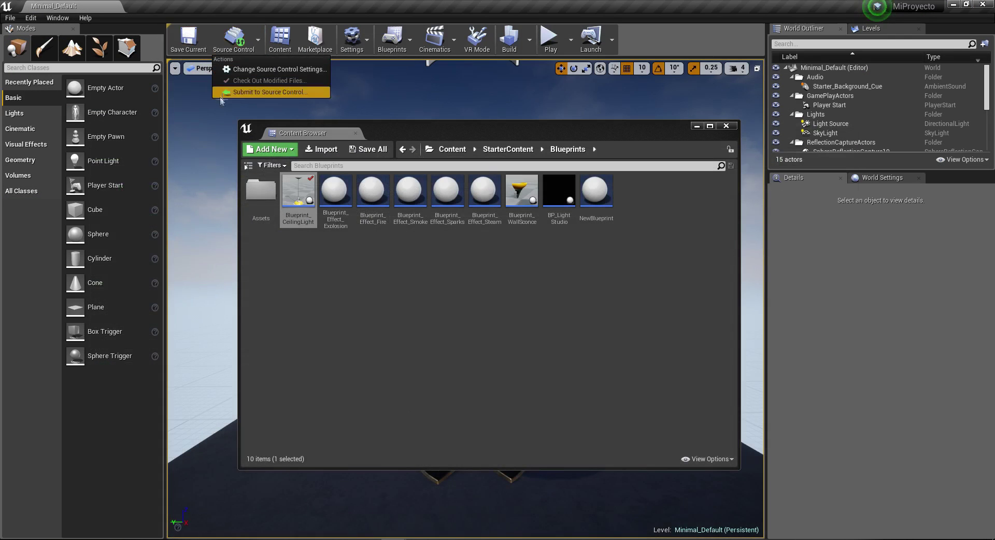
Step: Submit Blueprint_CeilingLight to source control with the description 'Añadido point damage override'
click(260, 89)
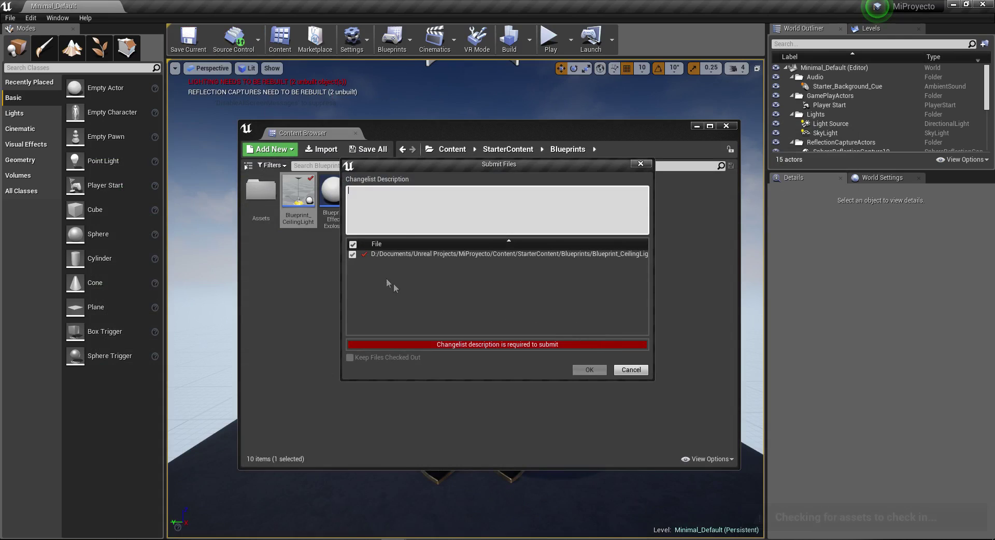
text(Adde)
key(BackSpace)
key(BackSpace)
key(BackSpace)
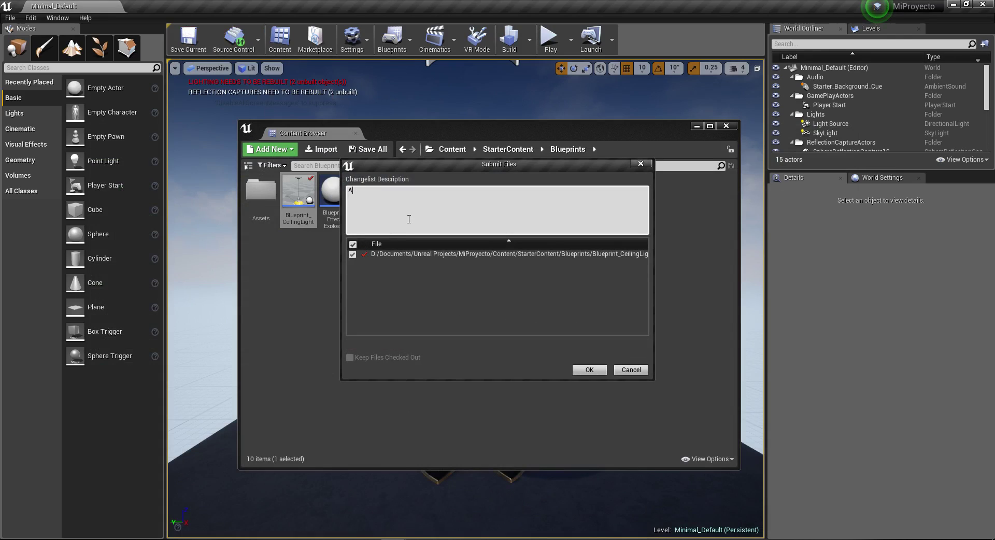
text(ñadidos)
key(BackSpace)
key(BackSpace)
text(oint damagae overrde)
click(589, 369)
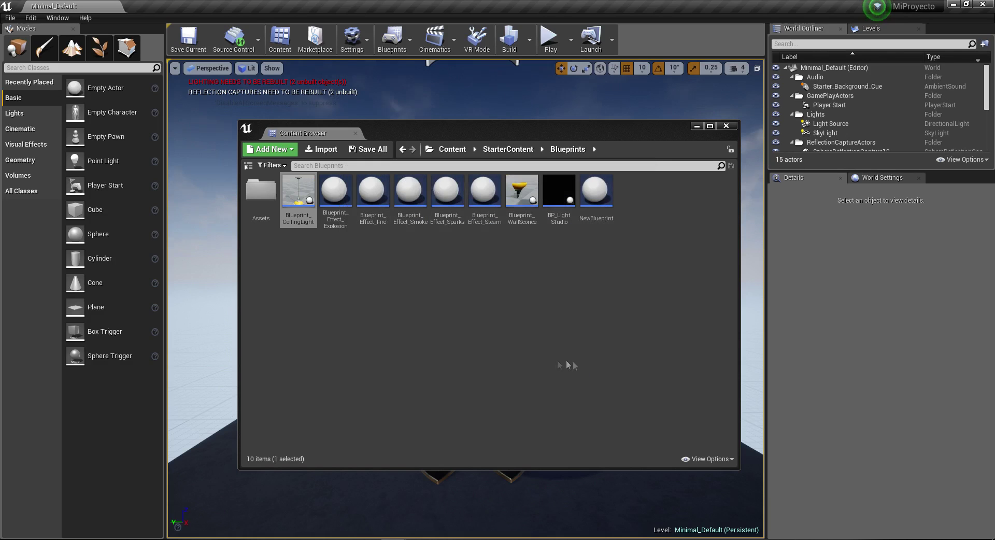
key(alt+Tab)
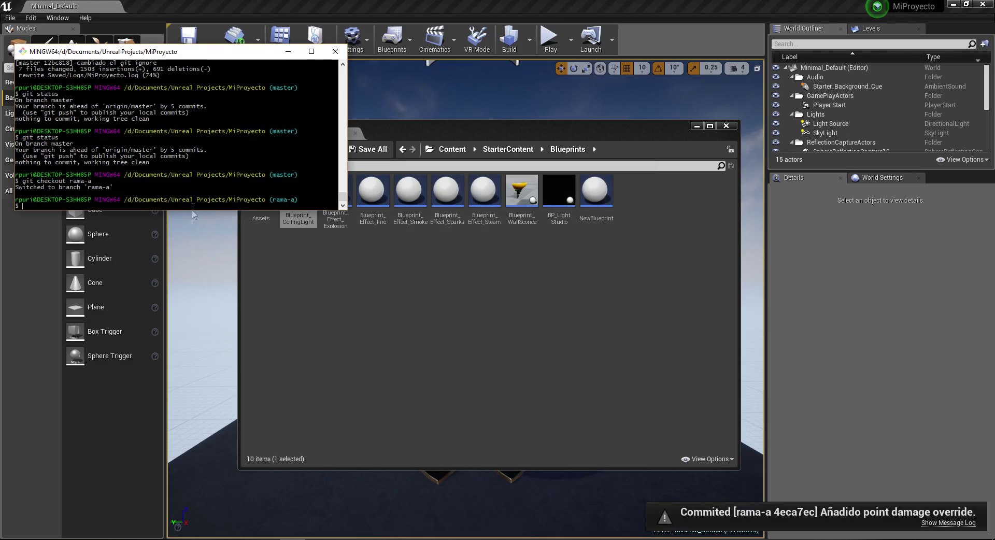
Step: Commit all changes as "new stuff" with git add -A, then run git merge master
text(git status)
key(Return)
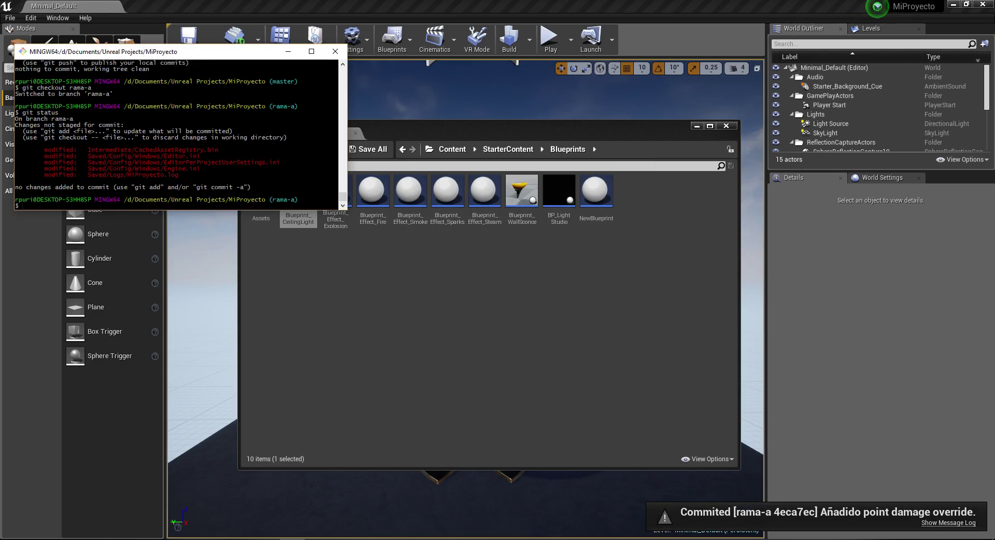
text(git add -A; git commit -)
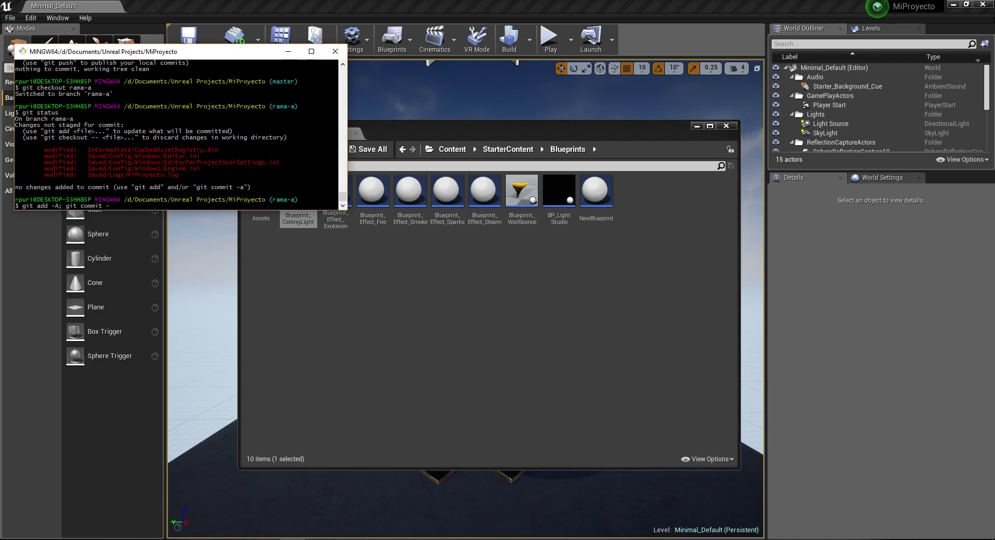
text(m)
text(m ")
text(new stuff)
key(Return)
text(git )
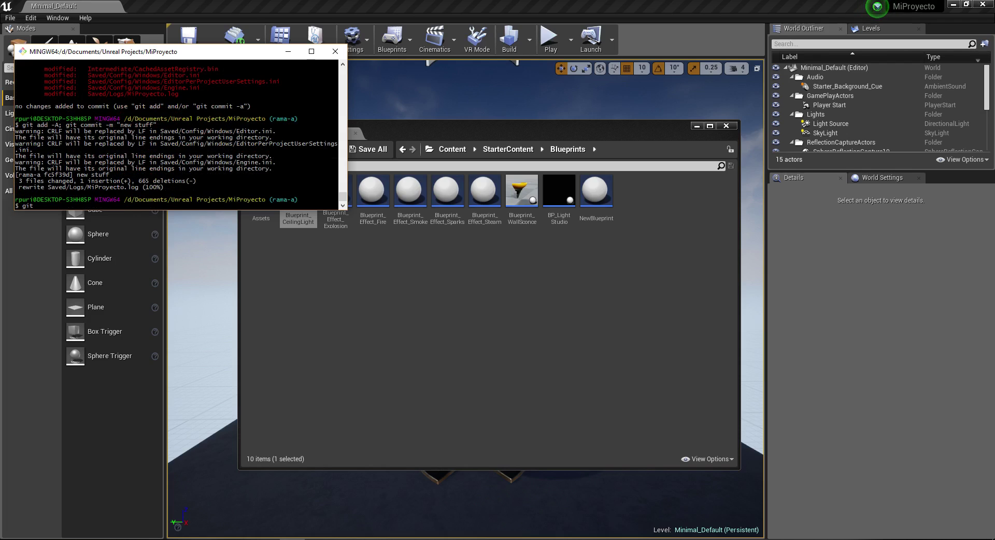
text(merge master)
key(Return)
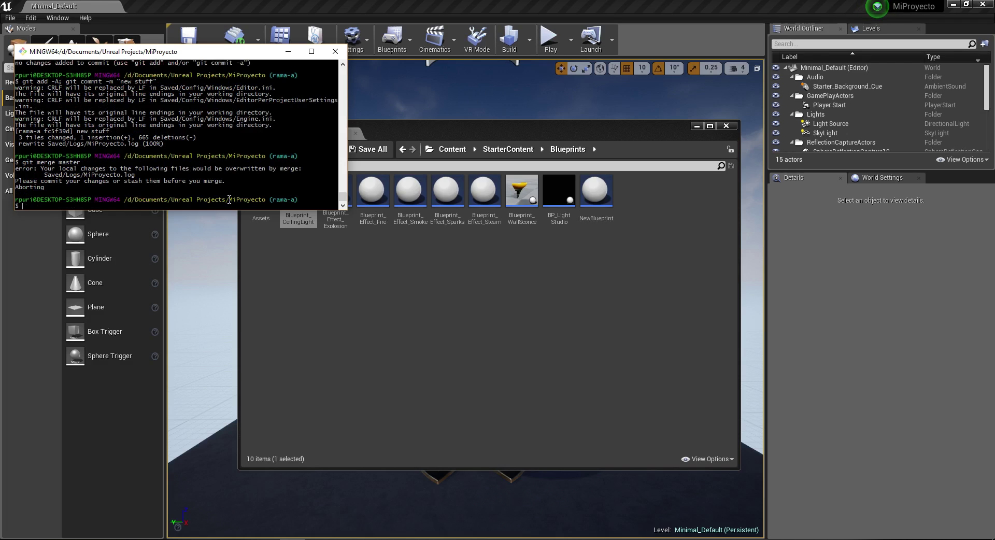
Step: Run git stash, answering n twice to the MiProyecto.log unlink retry prompts
text(git status)
key(Return)
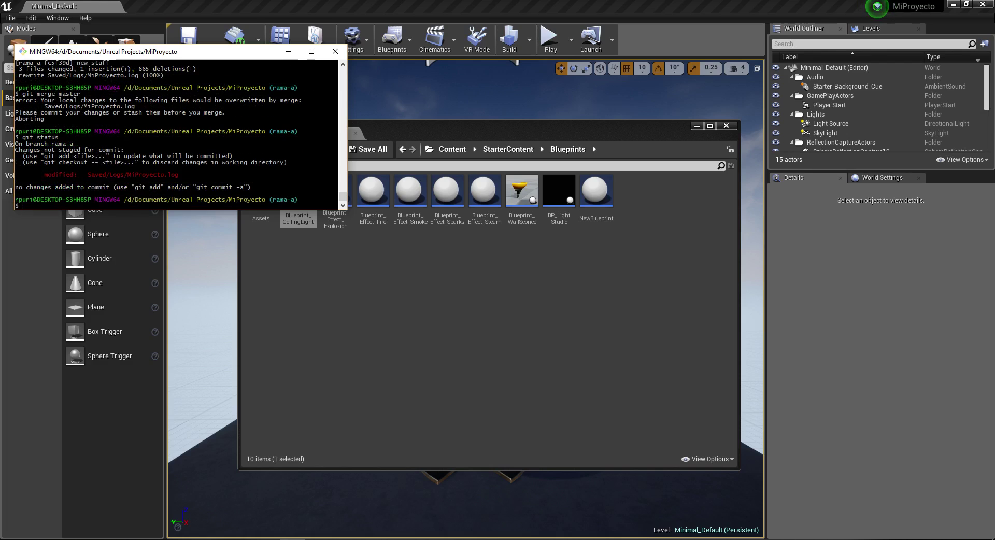
text(git s)
text(tash)
key(Return)
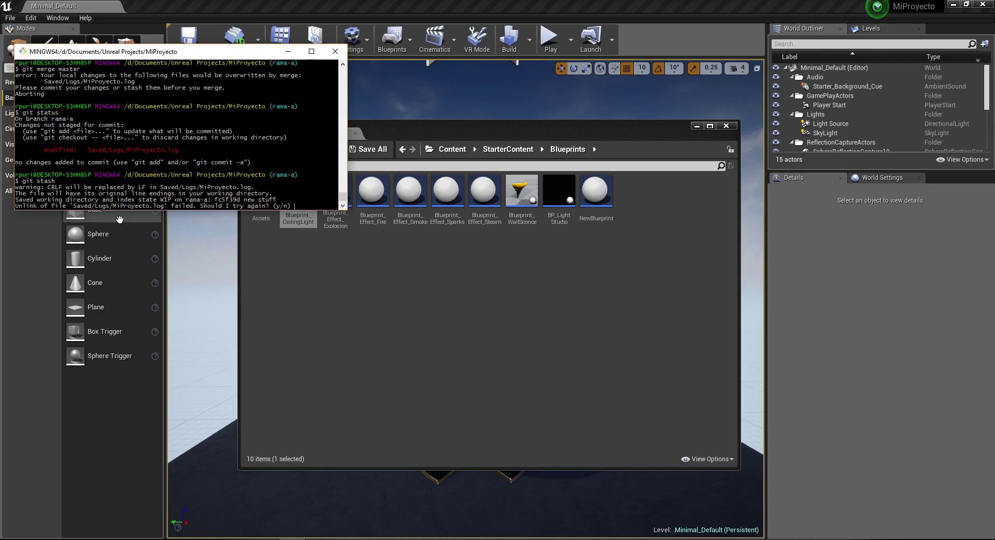
text(n)
key(Return)
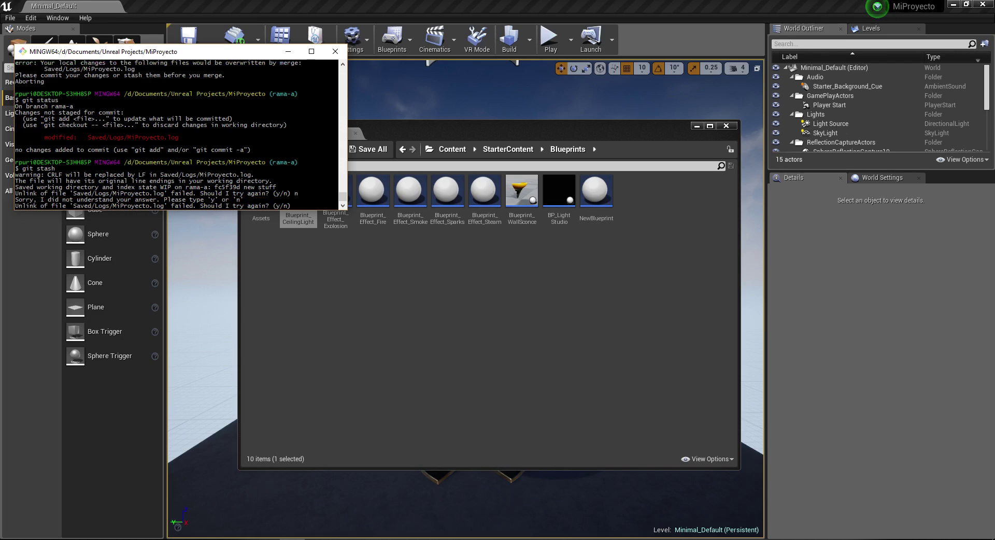
text(n)
key(Return)
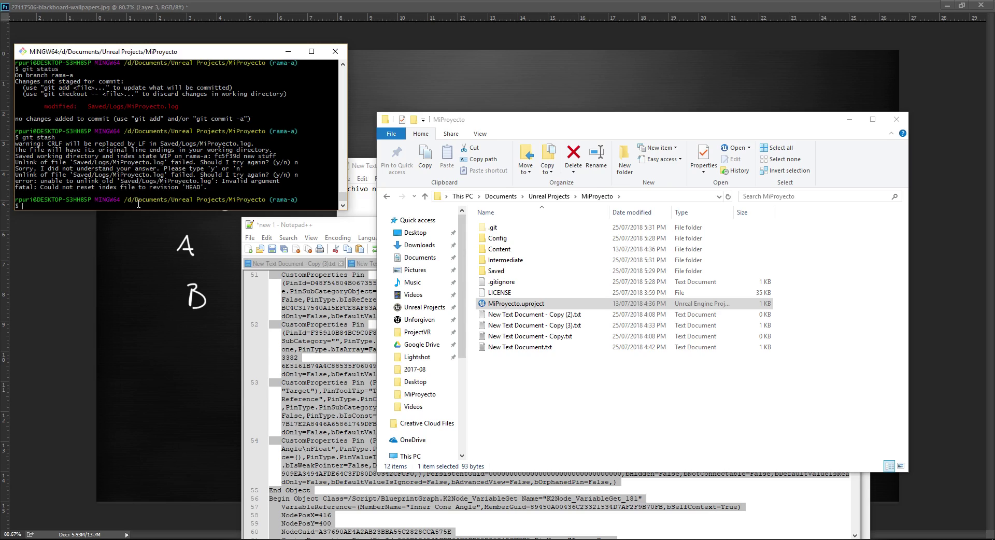
Step: Stage and commit all remaining changes as "new stuff"
text(git status)
key(Return)
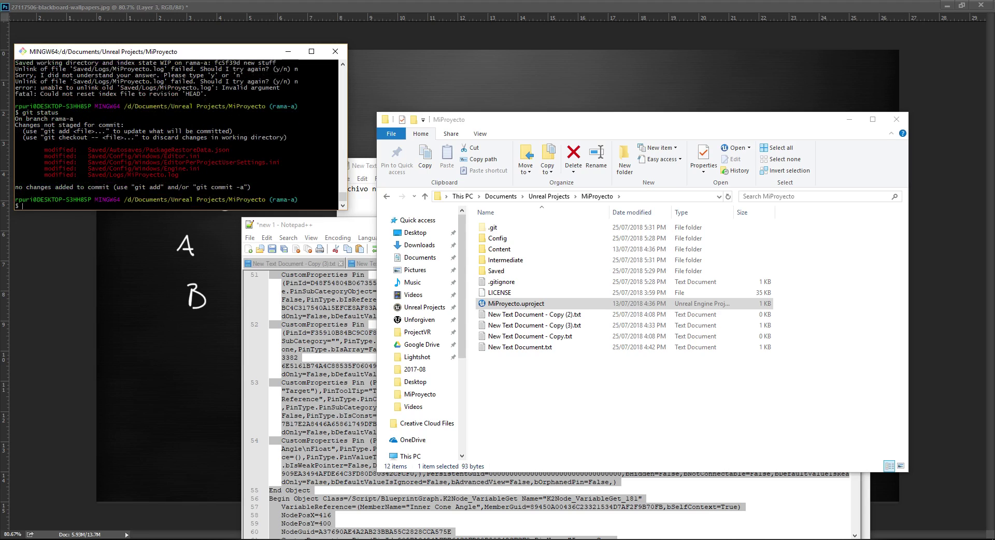
key(Up)
key(BackSpace)
key(BackSpace)
key(BackSpace)
text(add -A; git commit -m "new stuff")
key(Return)
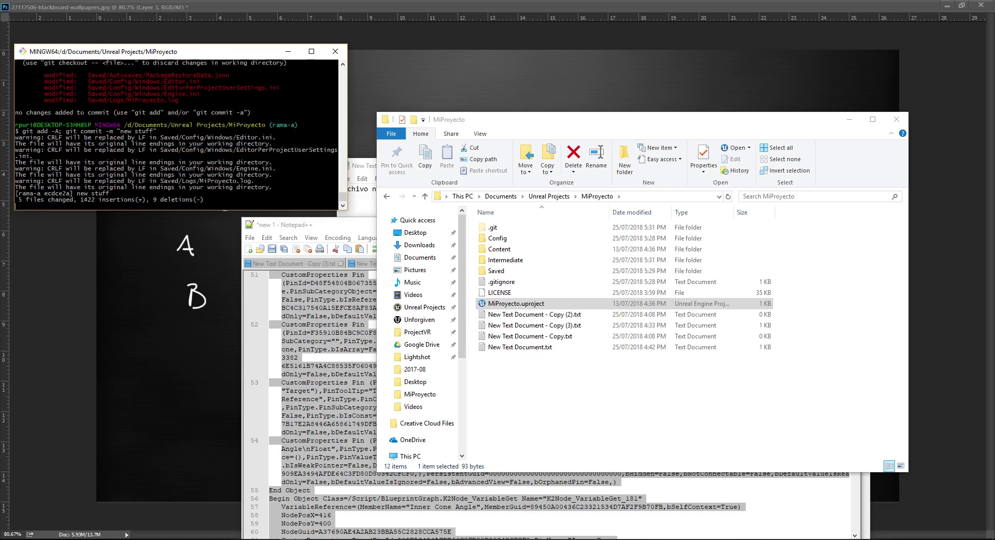
Step: Confirm a clean working tree, then merge master into rama-a
key(Up)
key(Up)
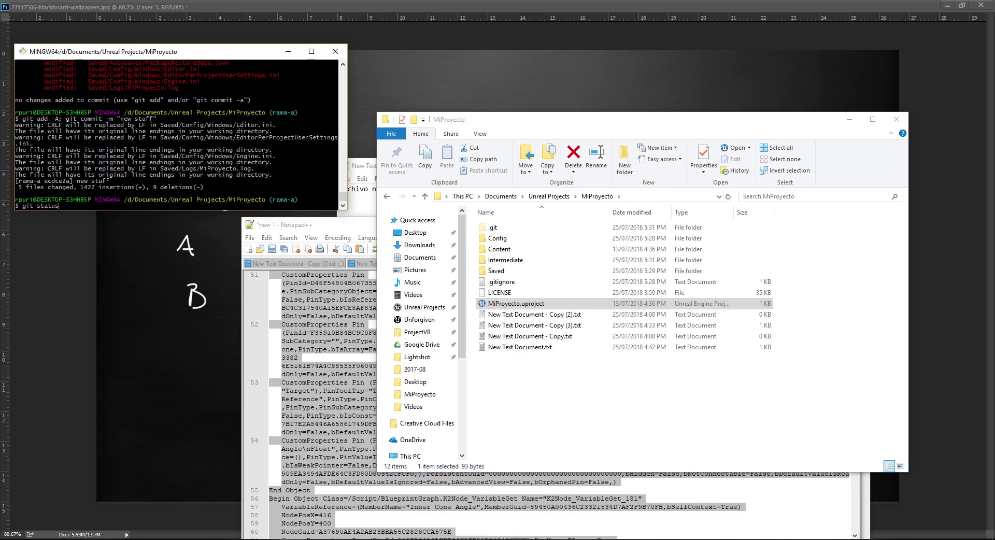
key(Return)
text(git merge )
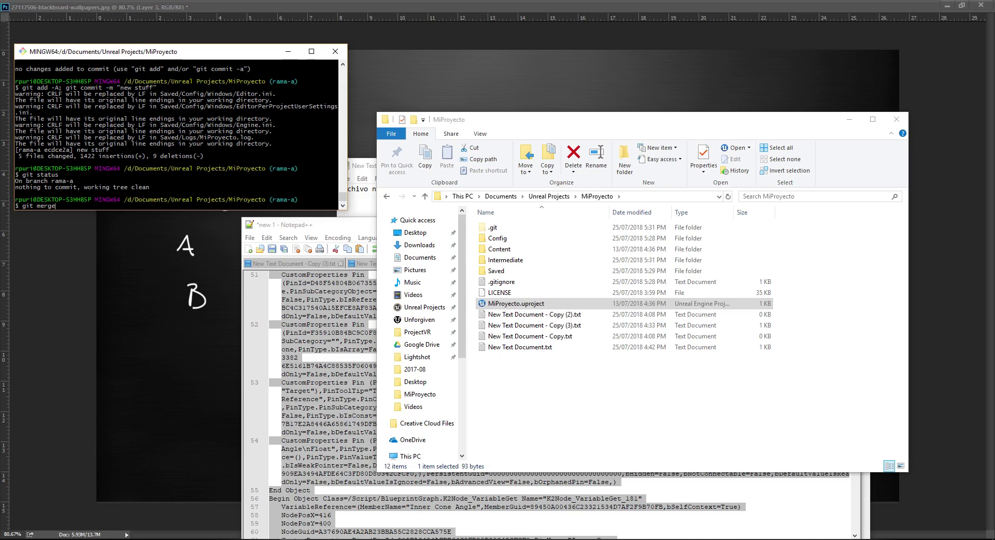
text(master)
key(Return)
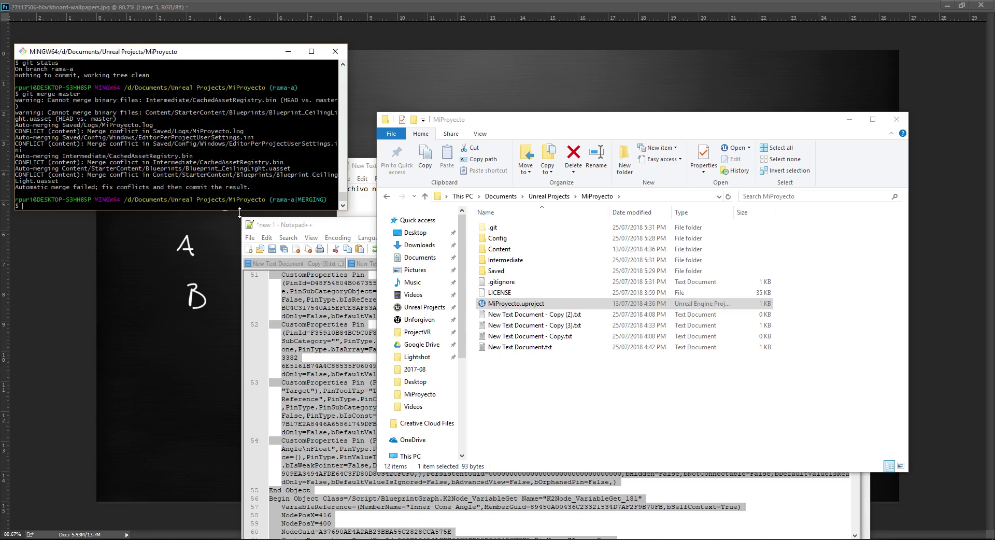
Step: List the unmerged files with git status, including Blueprint_CeilingLight.uasset
text(git st)
text(atus)
key(Return)
drag(197, 181, 60, 173)
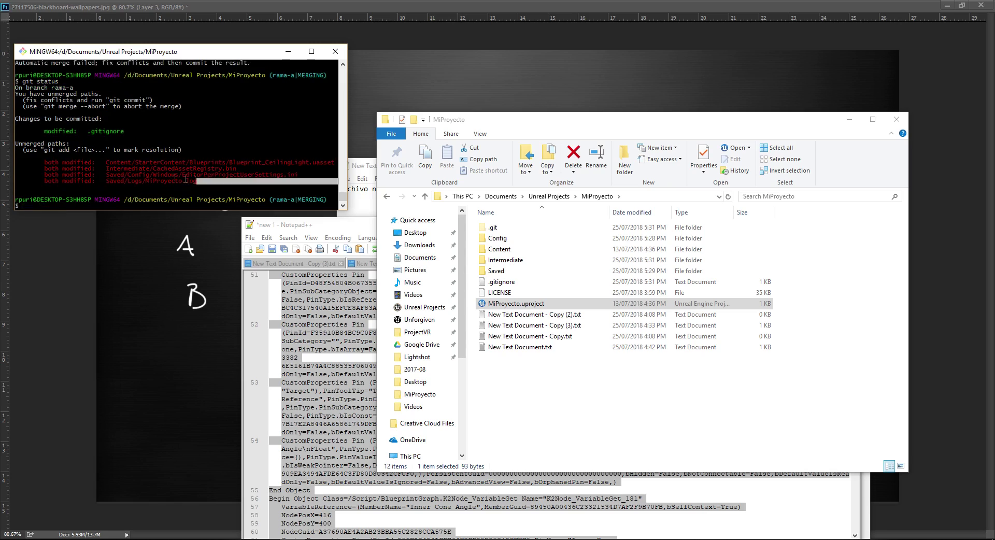
drag(106, 162, 291, 162)
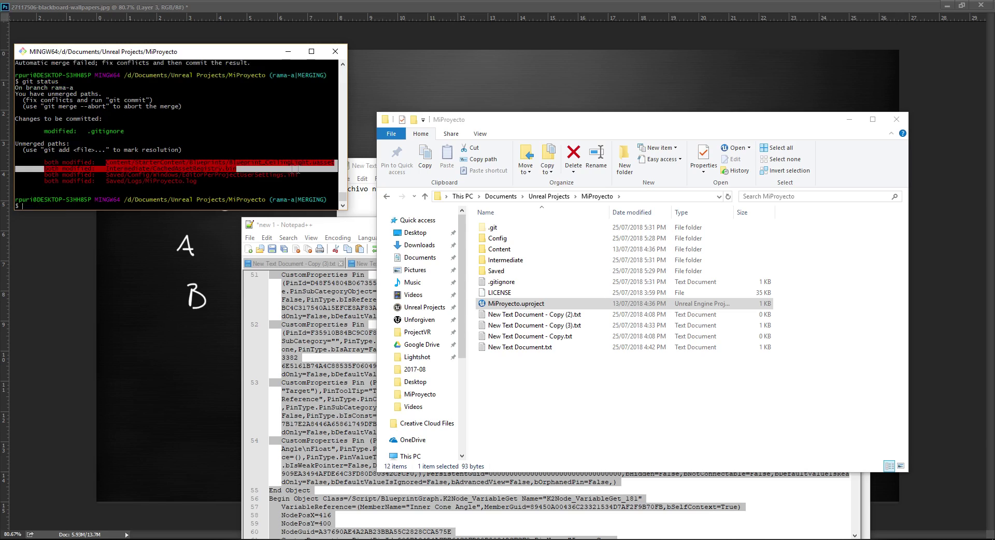
drag(332, 175, 289, 175)
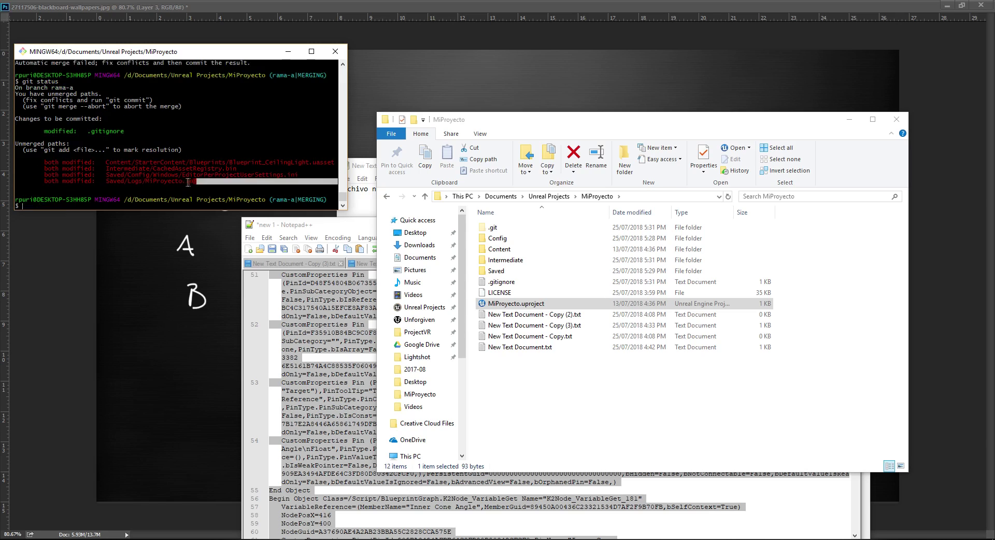
drag(289, 174, 233, 174)
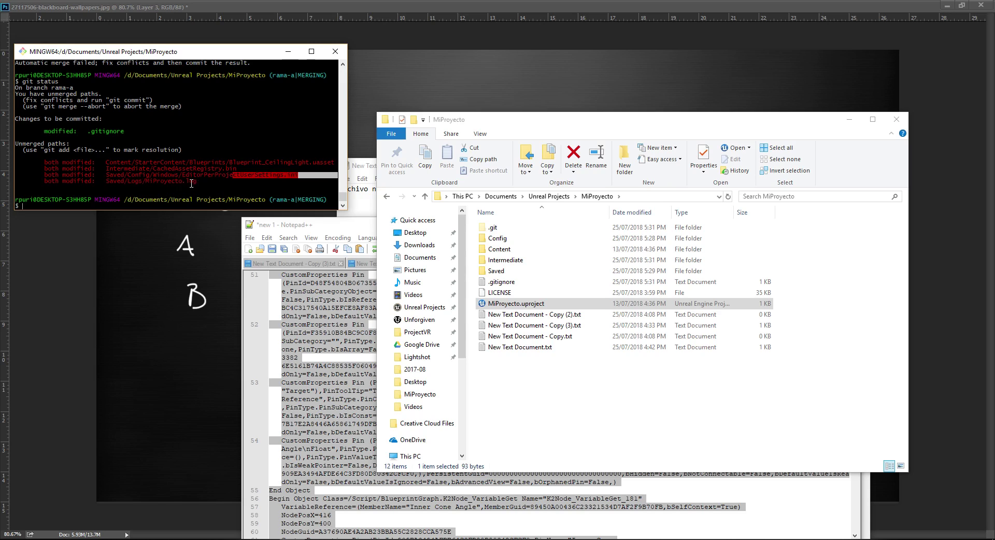
Step: Launch MiProyecto.uproject from the project folder in File Explorer
click(307, 342)
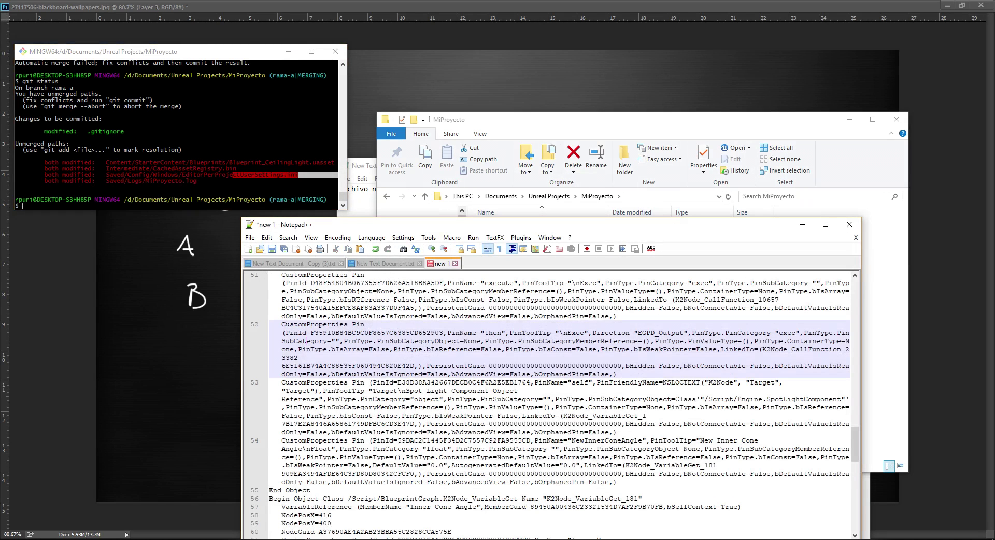
click(297, 203)
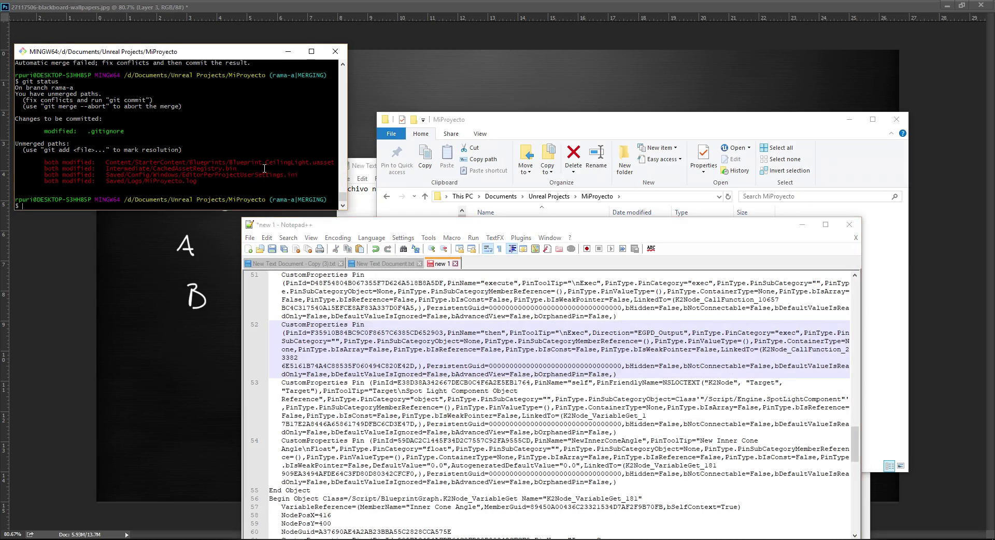
drag(145, 157, 296, 167)
click(294, 162)
click(518, 124)
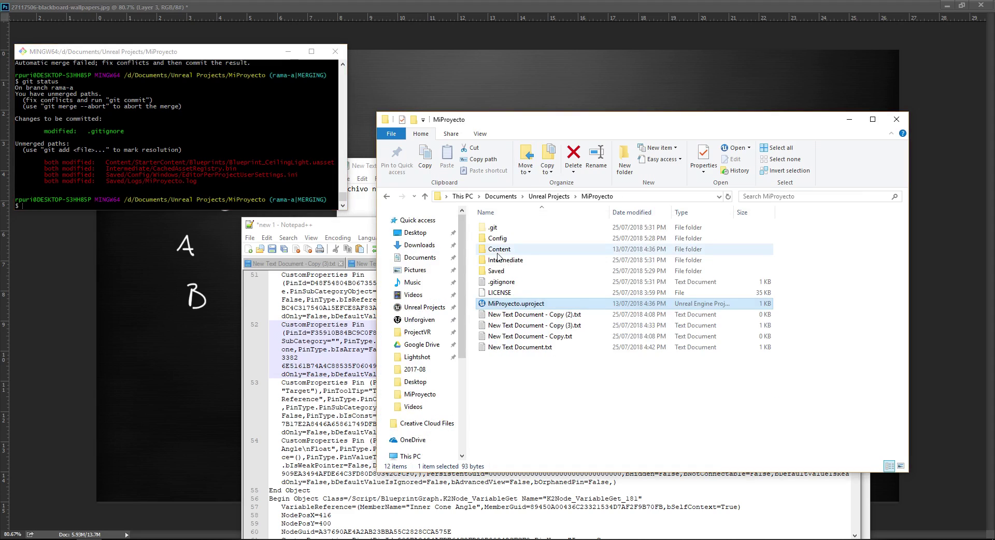
double_click(516, 304)
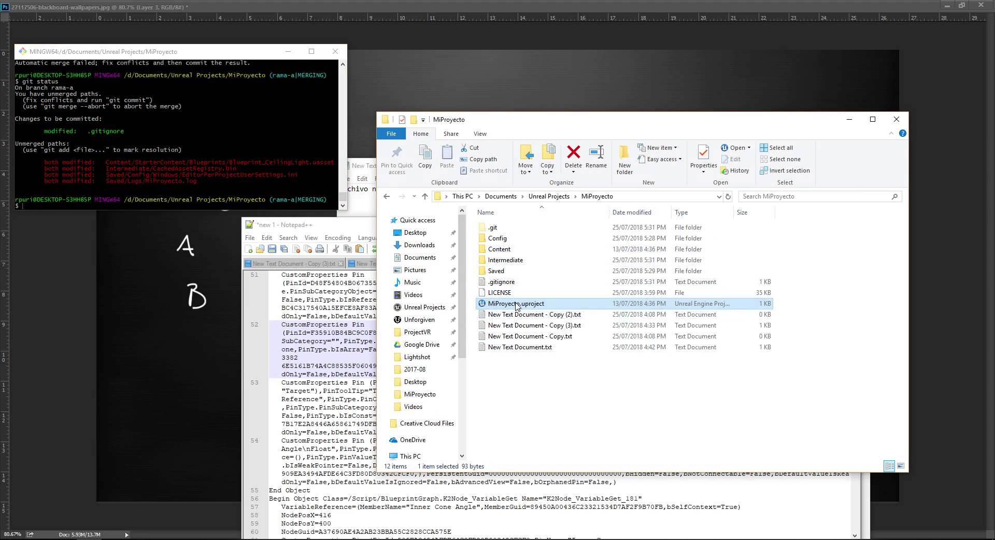
Step: Open Content > StarterContent > Blueprints > Blueprint_CeilingLight.uasset in Notepad++
double_click(518, 249)
double_click(524, 249)
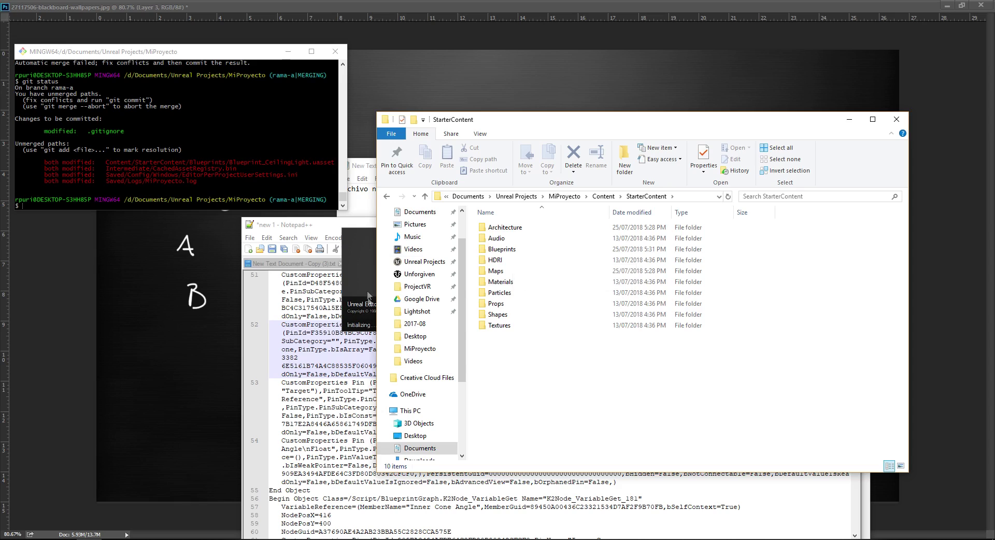
double_click(522, 250)
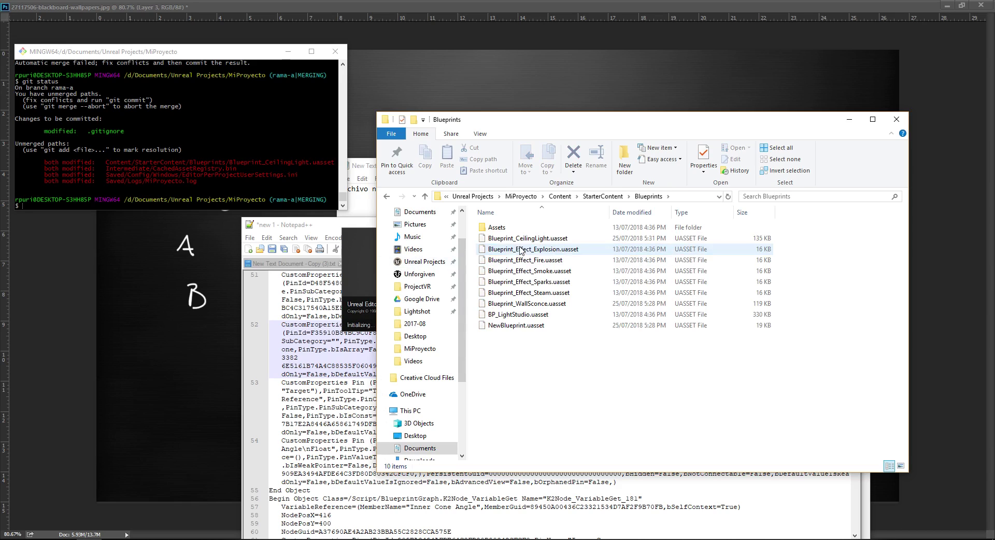
click(514, 242)
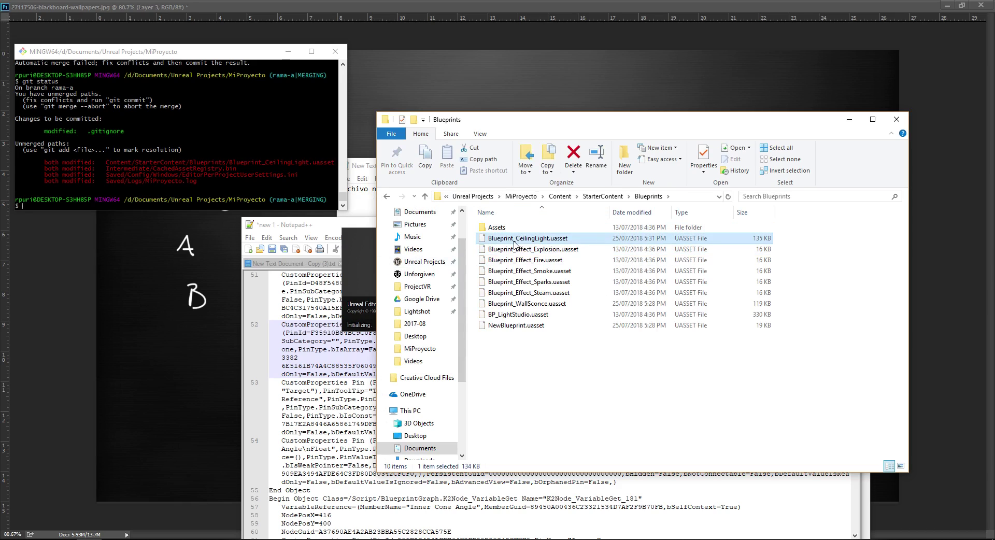
right_click(514, 242)
click(565, 292)
Step: Scroll through the unreadable binary contents, then close the document
scroll(536, 288, down, 6)
scroll(518, 301, down, 6)
scroll(466, 310, down, 6)
scroll(372, 332, down, 6)
scroll(372, 332, down, 5)
scroll(414, 337, down, 5)
scroll(461, 342, down, 5)
scroll(505, 345, down, 5)
scroll(506, 347, down, 3)
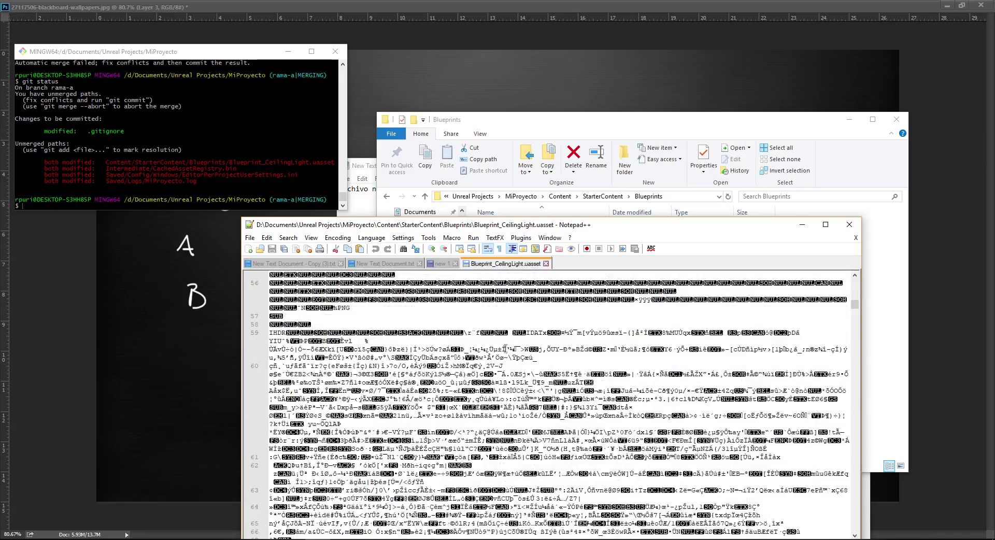
scroll(506, 349, down, 3)
scroll(507, 352, down, 3)
scroll(508, 353, down, 3)
scroll(507, 354, down, 3)
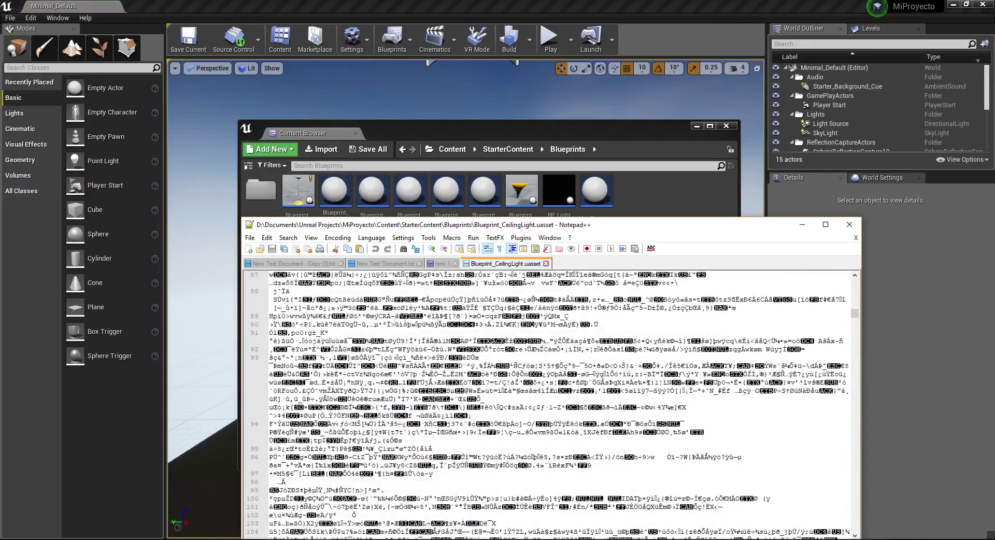
scroll(507, 354, down, 3)
scroll(507, 354, down, 4)
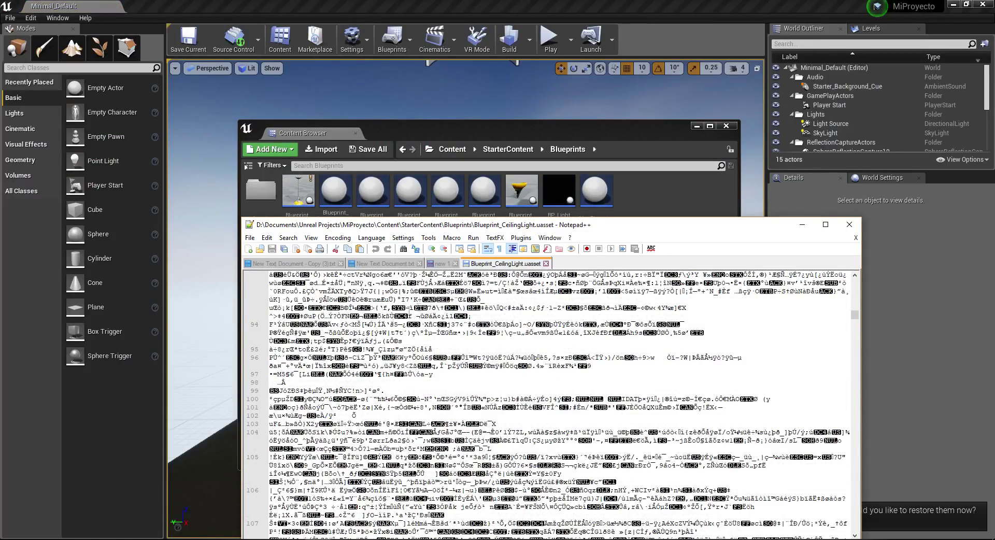
click(545, 263)
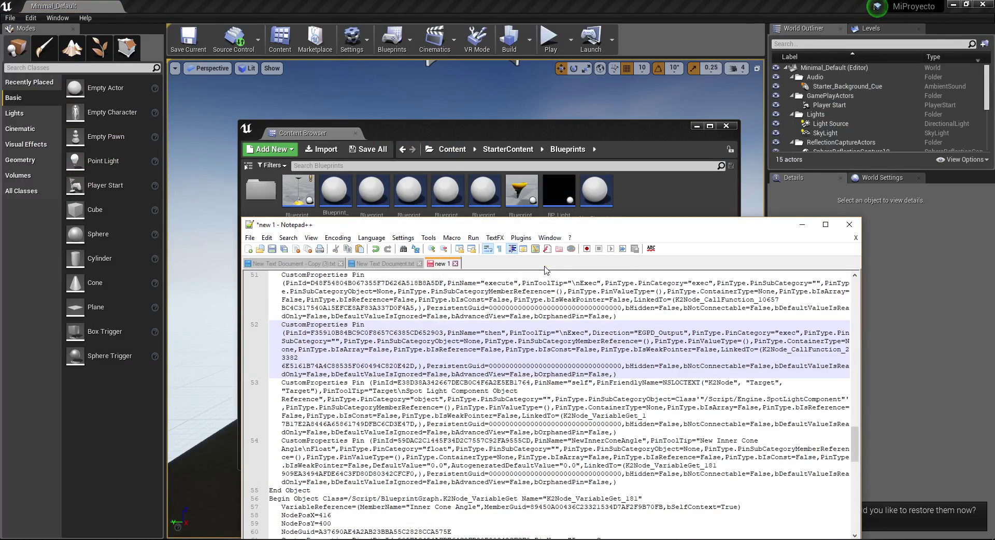
Step: Open Blueprint_CeilingLight from the Content Browser, maximized and zoomed out
click(366, 214)
click(301, 187)
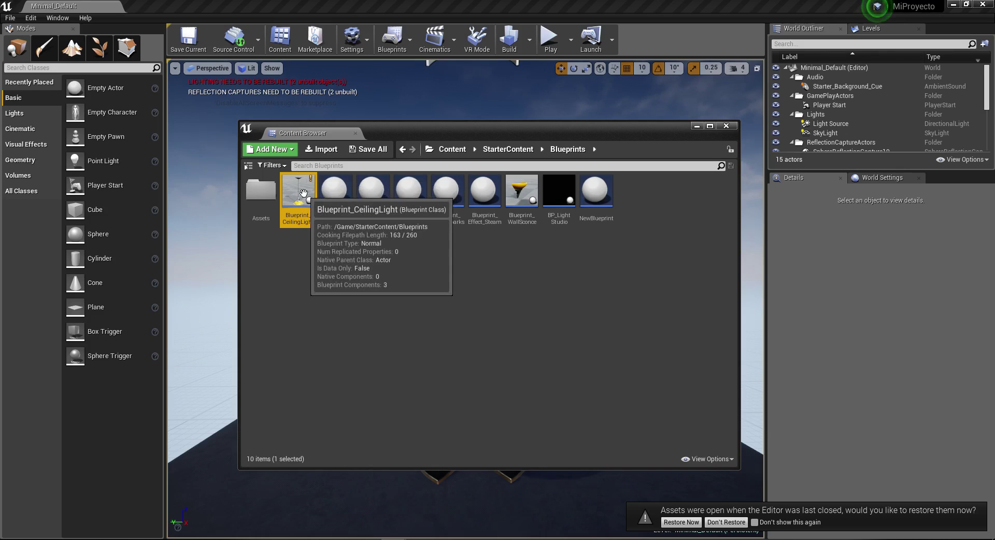
double_click(306, 197)
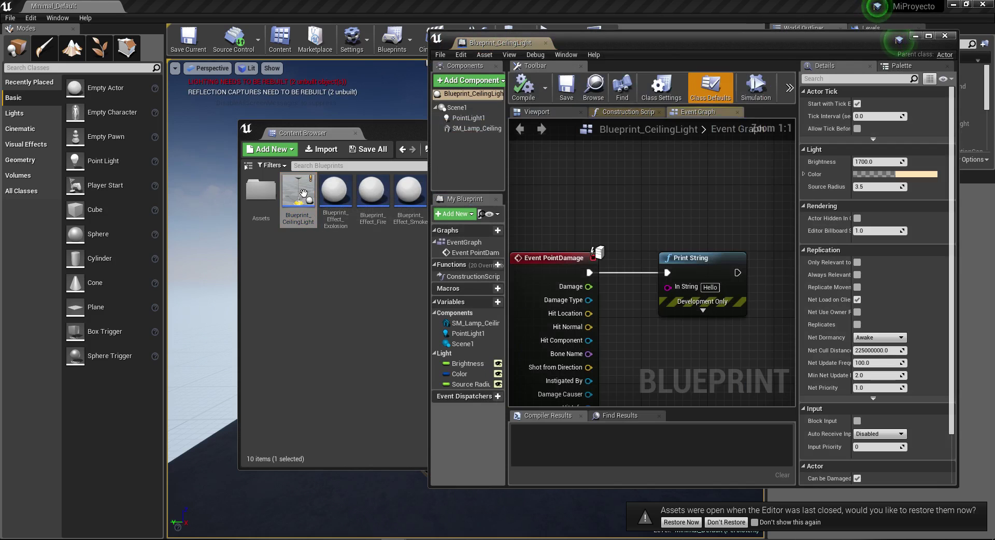
double_click(649, 44)
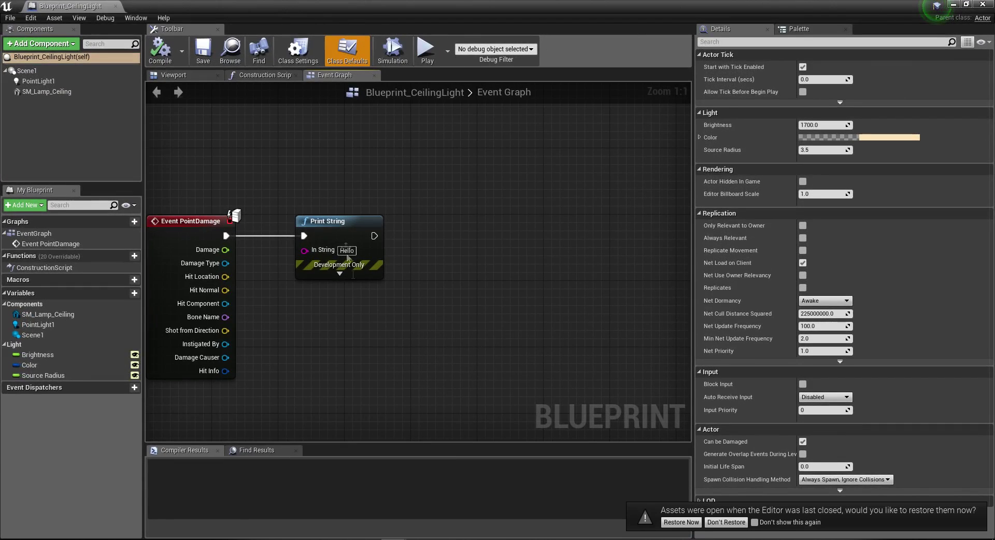
right_drag(313, 337, 444, 337)
scroll(451, 332, down, 4)
Step: Select the event graph nodes and choose File > Merge
drag(315, 231, 500, 358)
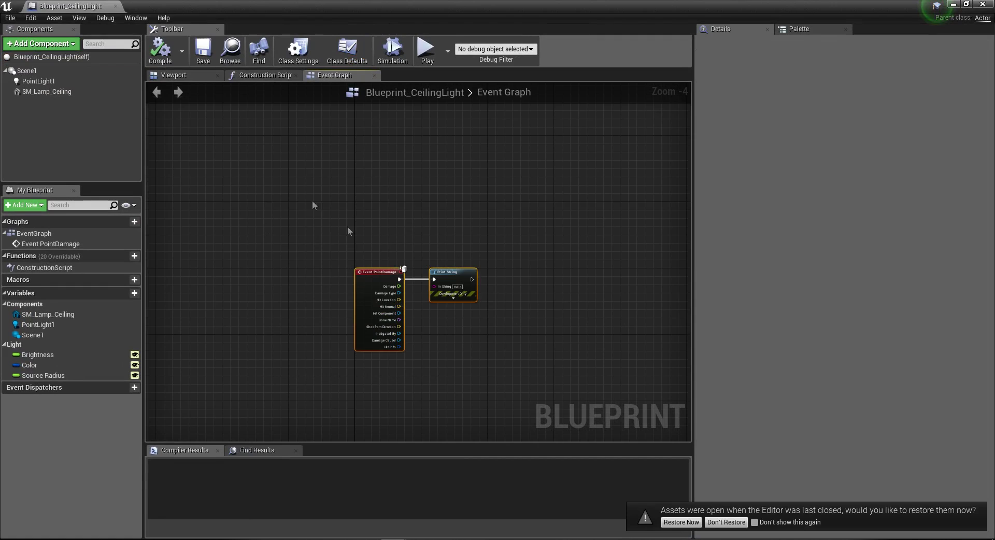
click(12, 19)
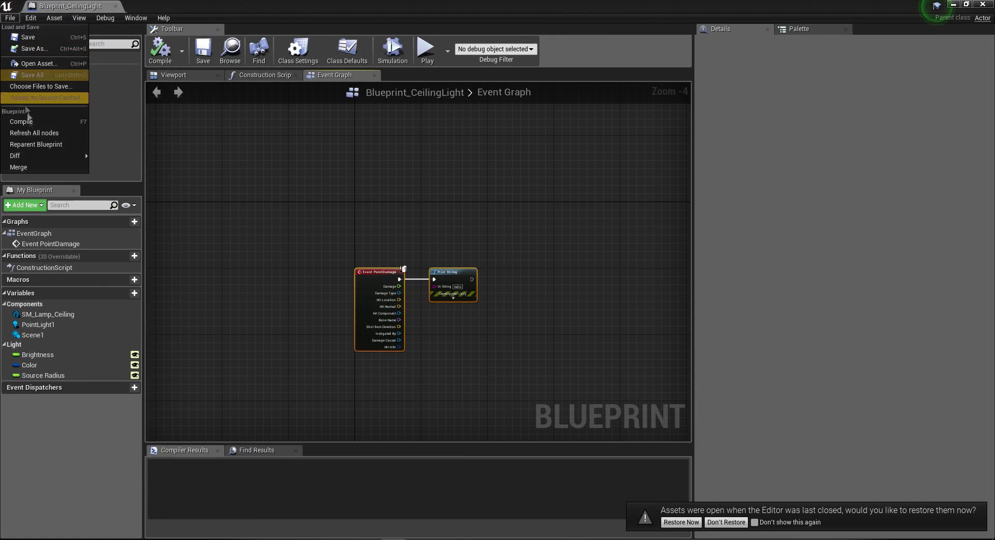
click(35, 168)
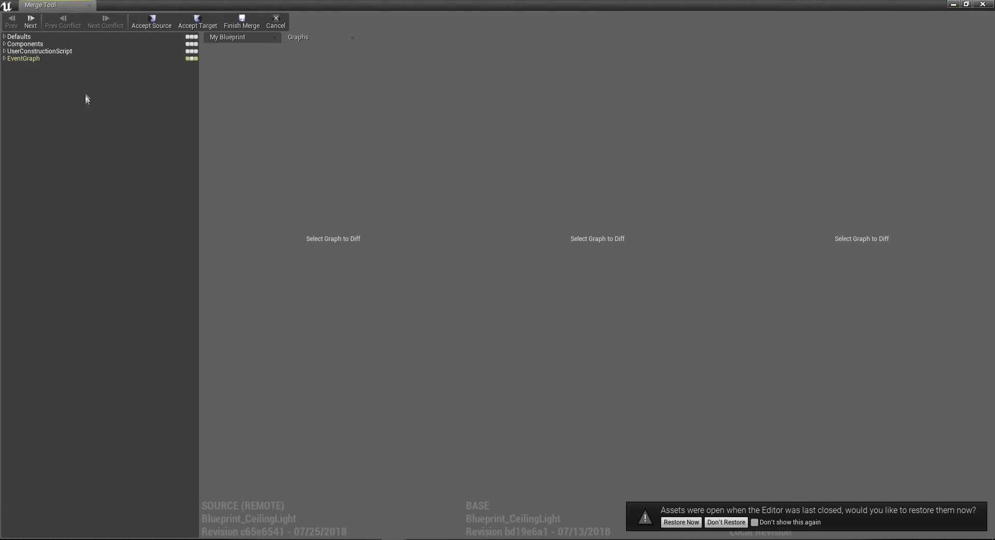
Step: Compare Components and UserConstructionScript across versions, choosing Don't Restore on the prompt
click(34, 44)
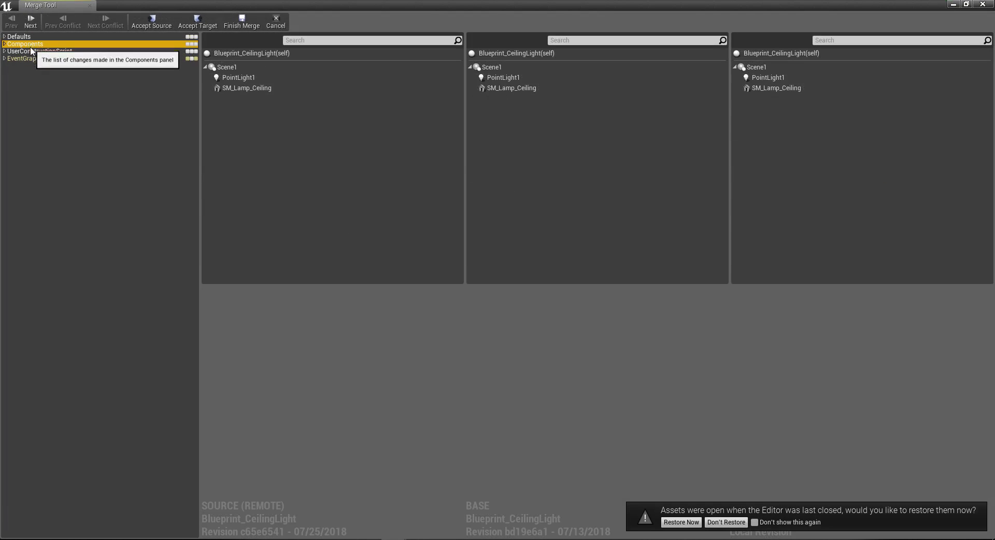
click(31, 51)
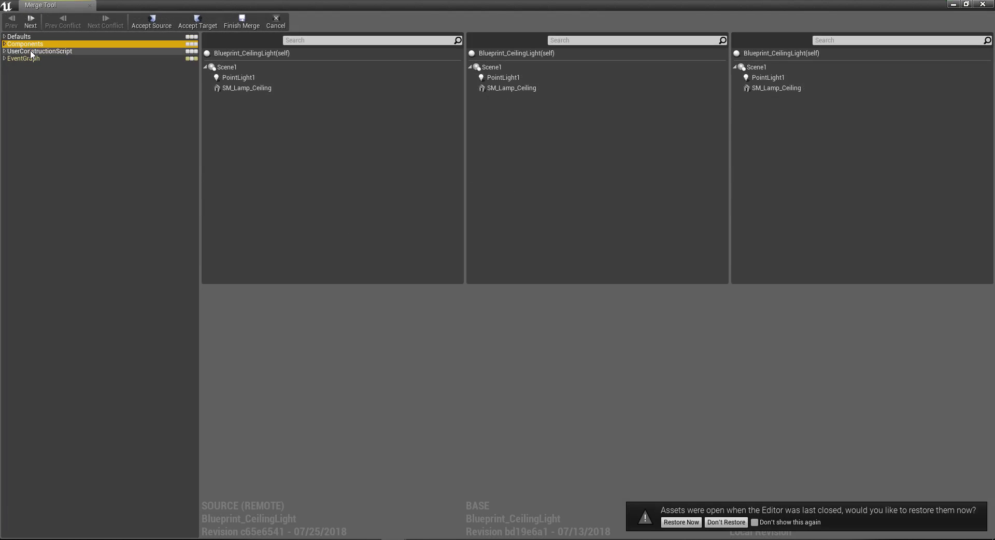
right_drag(394, 224, 369, 323)
scroll(361, 160, down, 5)
scroll(360, 156, up, 2)
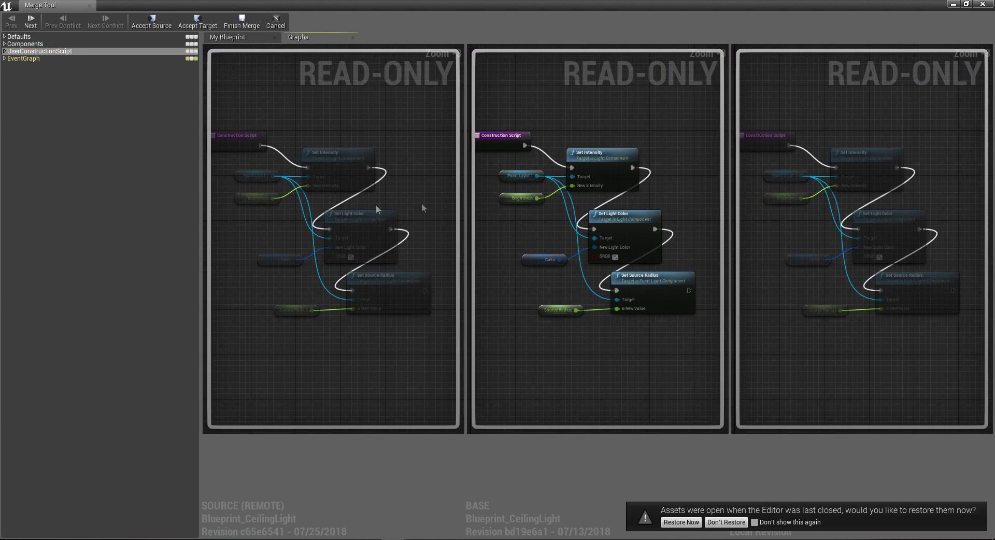
click(725, 522)
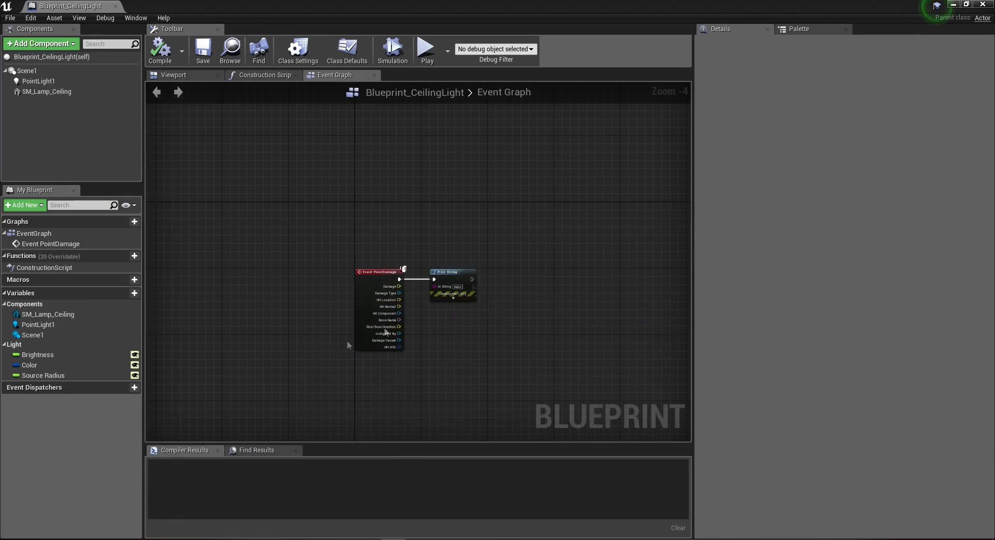
Step: Show the EventGraph differences in the Merge Tool
click(952, 4)
scroll(405, 322, up, 4)
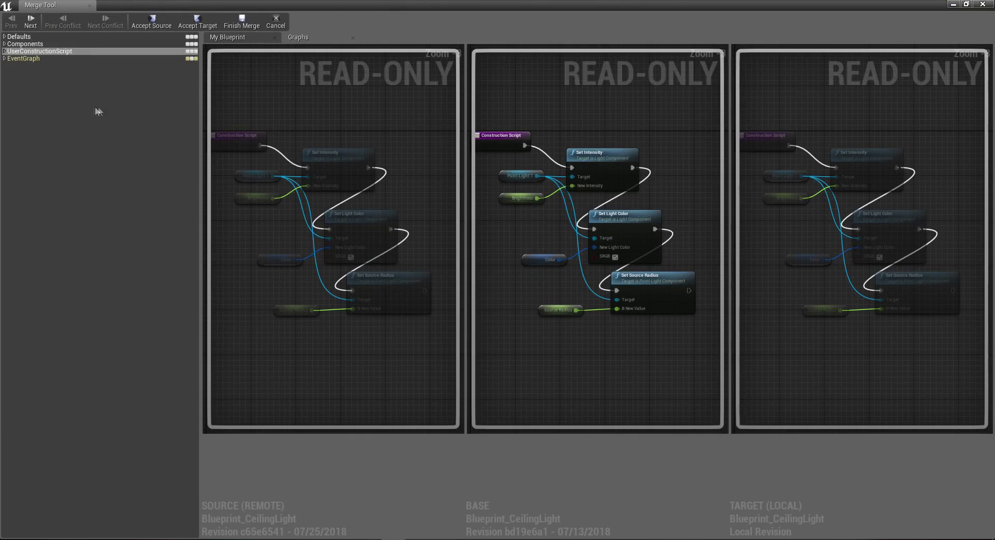
click(20, 60)
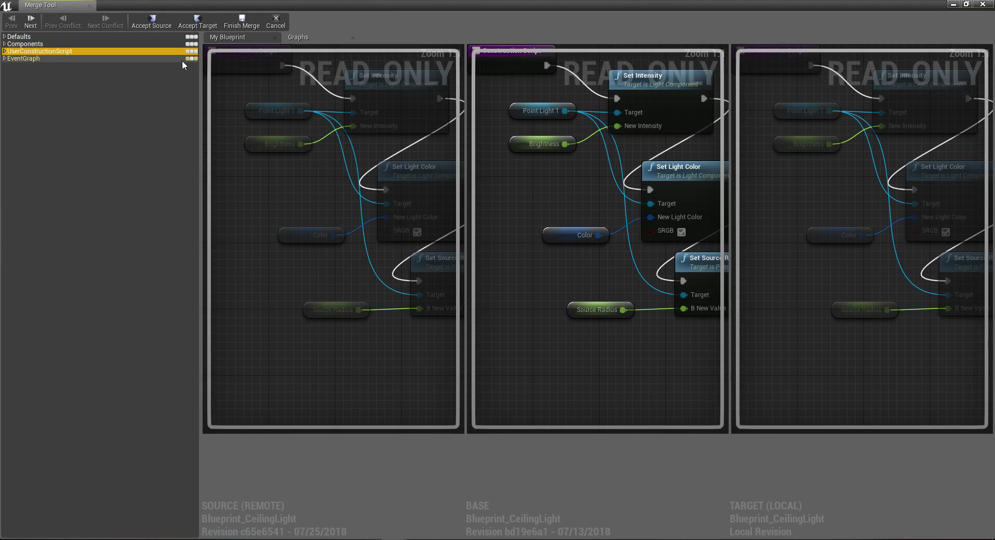
click(182, 59)
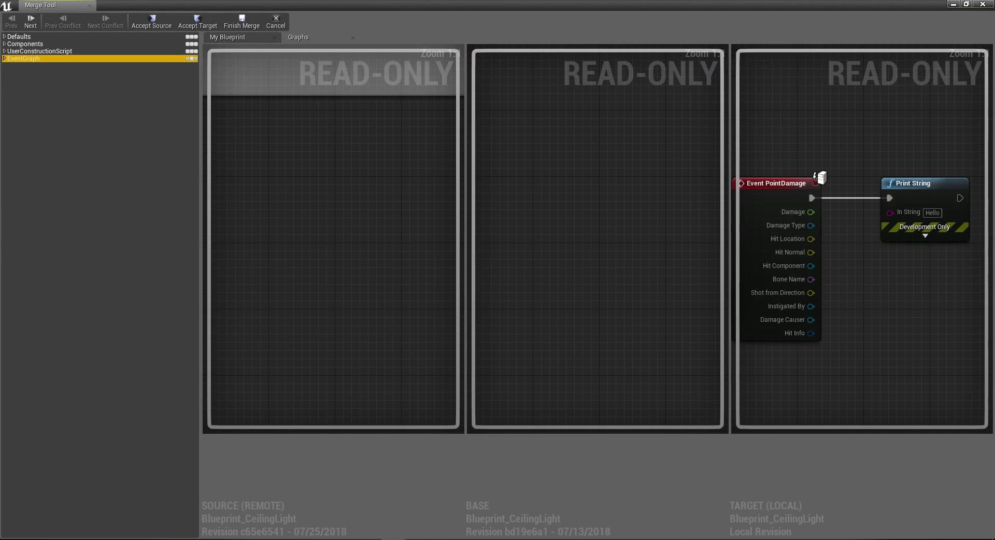
Step: List the nodes added in the EventGraph and bring Event PointDamage into view
click(5, 58)
scroll(406, 335, down, 4)
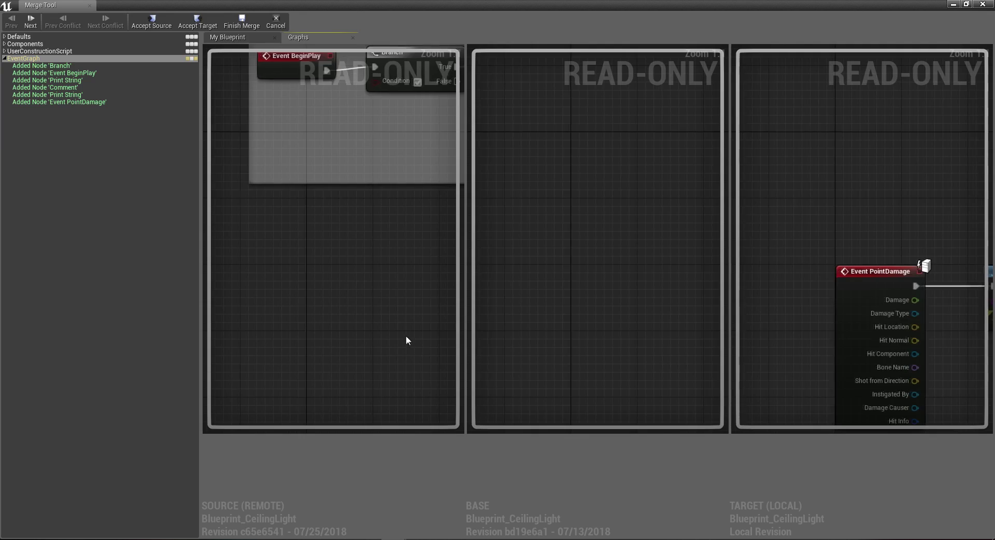
scroll(244, 300, down, 5)
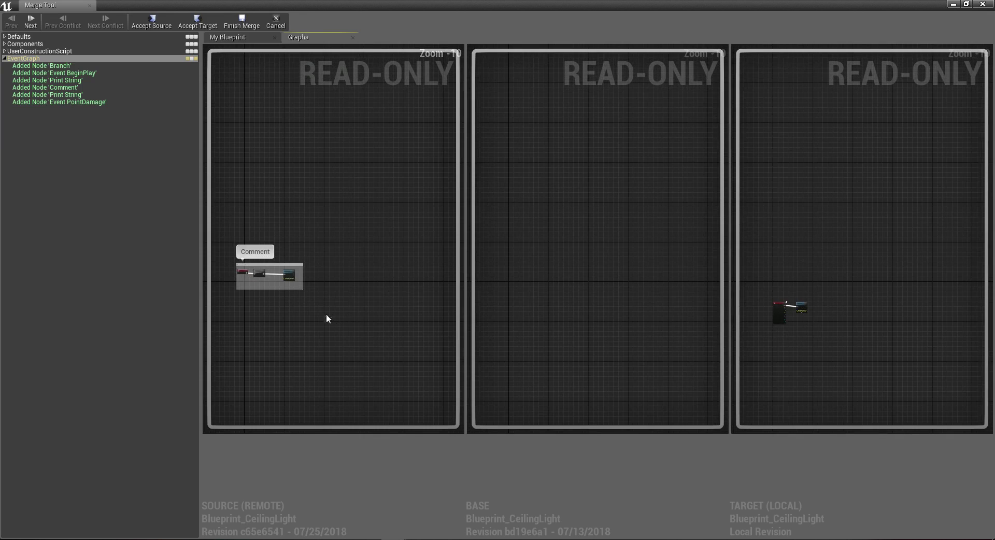
scroll(367, 234, up, 2)
scroll(910, 292, up, 4)
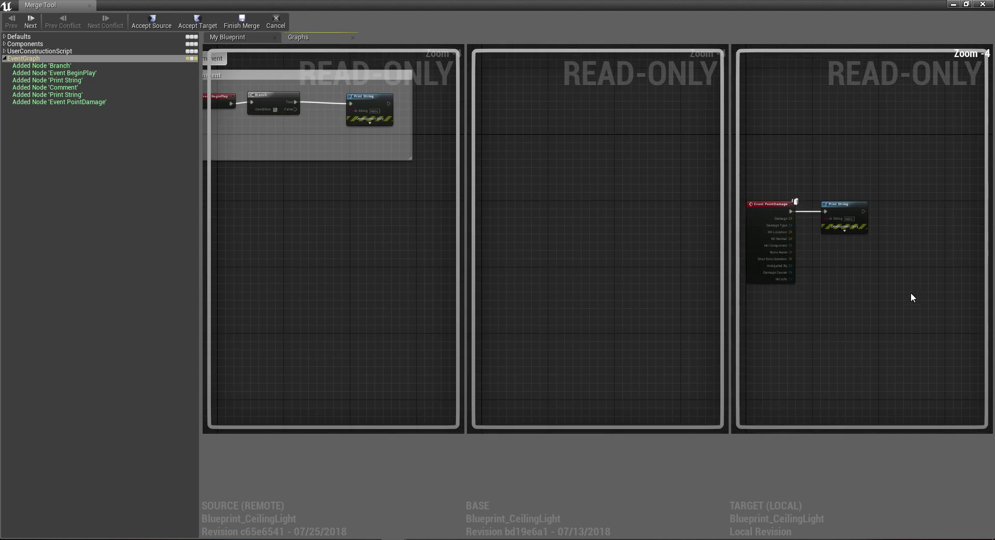
scroll(881, 293, up, 1)
right_drag(882, 294, 918, 313)
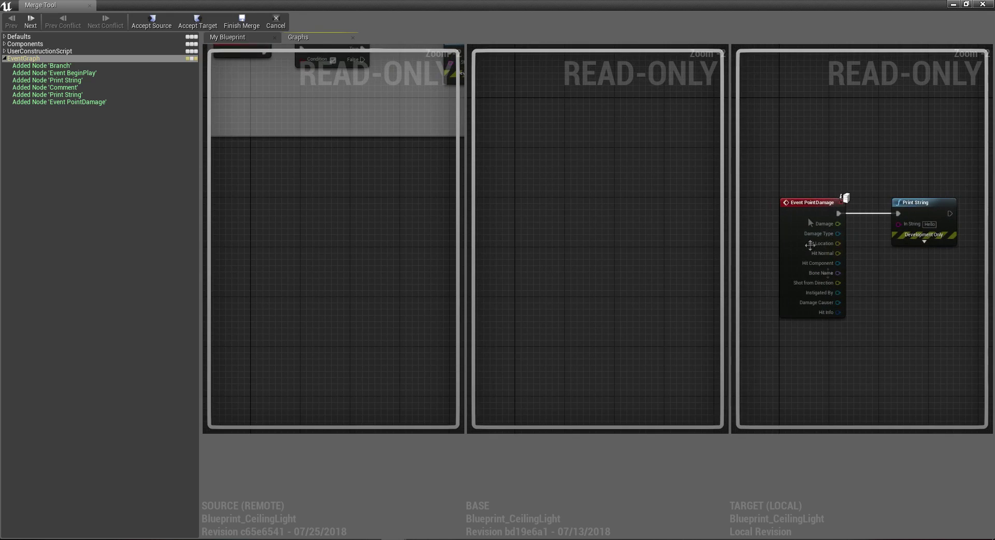
scroll(785, 170, down, 5)
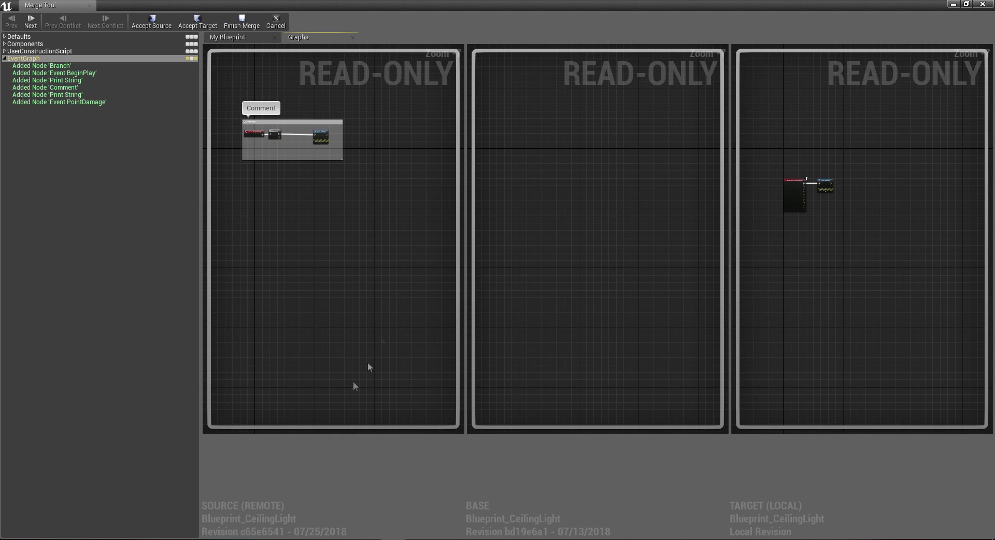
Step: Frame and select the Comment group in the remote graph
right_drag(350, 399, 380, 502)
scroll(358, 279, up, 1)
scroll(358, 280, up, 5)
scroll(358, 280, down, 5)
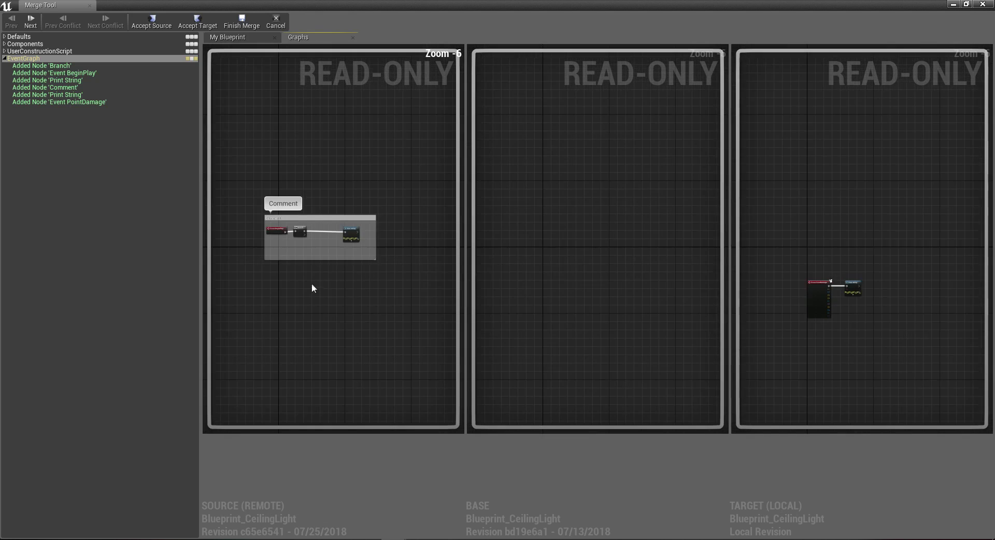
scroll(311, 284, up, 4)
scroll(362, 284, down, 2)
right_drag(323, 240, 238, 218)
drag(228, 149, 430, 275)
scroll(613, 261, down, 5)
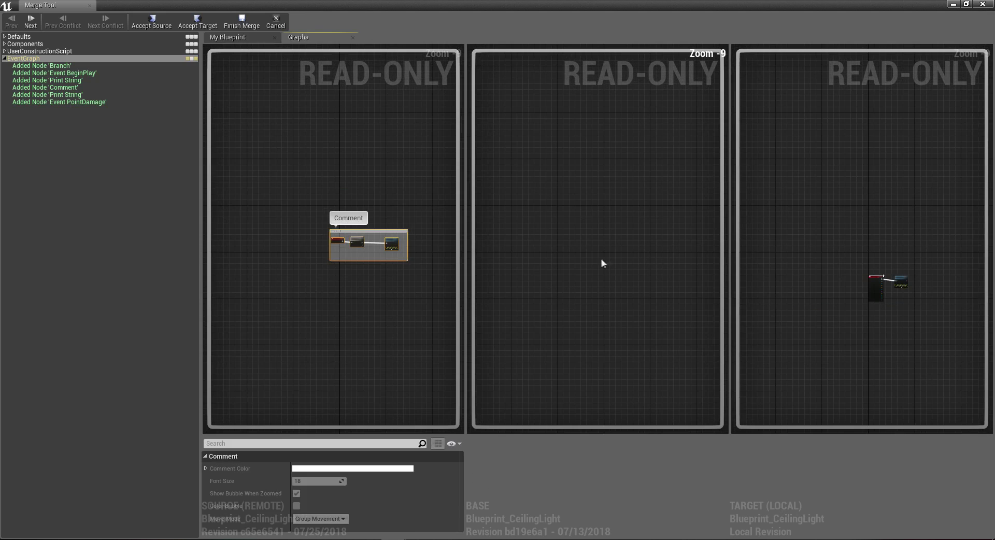
scroll(608, 259, up, 4)
scroll(608, 259, up, 3)
right_drag(607, 259, 536, 243)
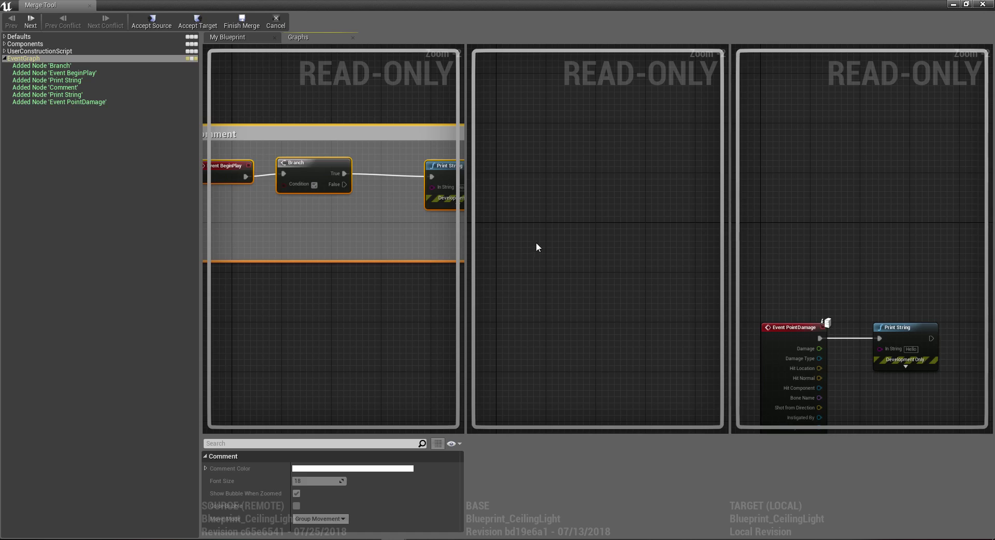
scroll(536, 243, down, 3)
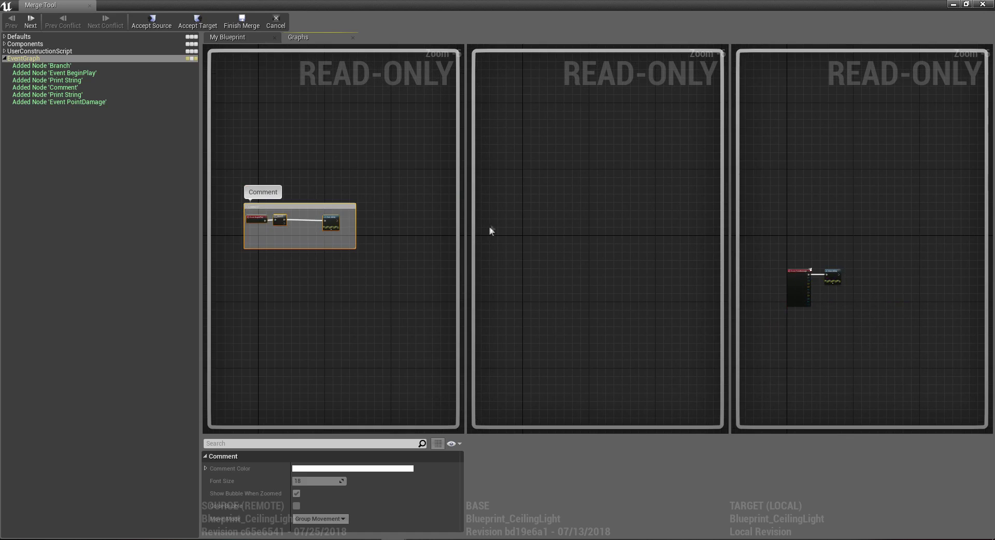
scroll(582, 199, down, 7)
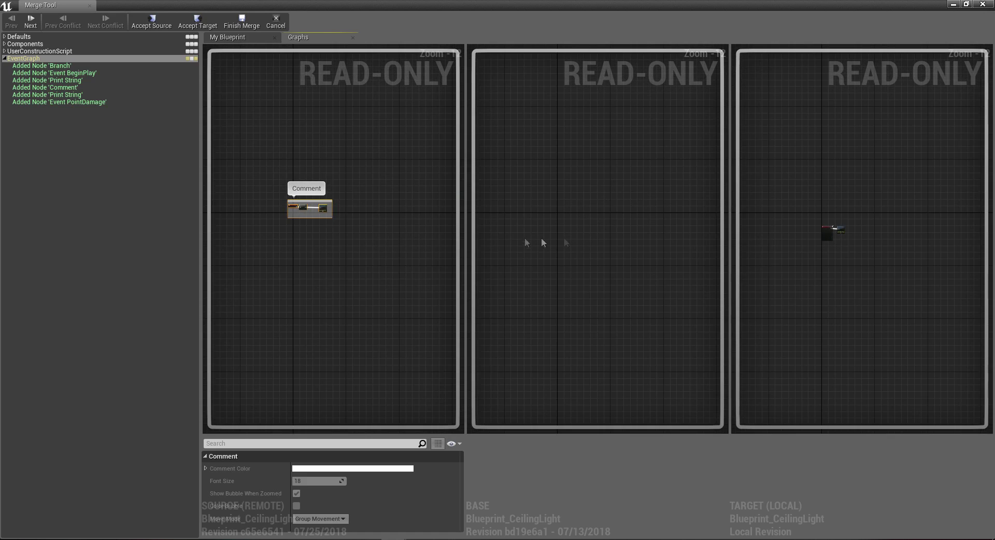
Step: Step through each added node: Branch, Event BeginPlay, both Print Strings, Comment and Event PointDamage
click(97, 67)
click(98, 73)
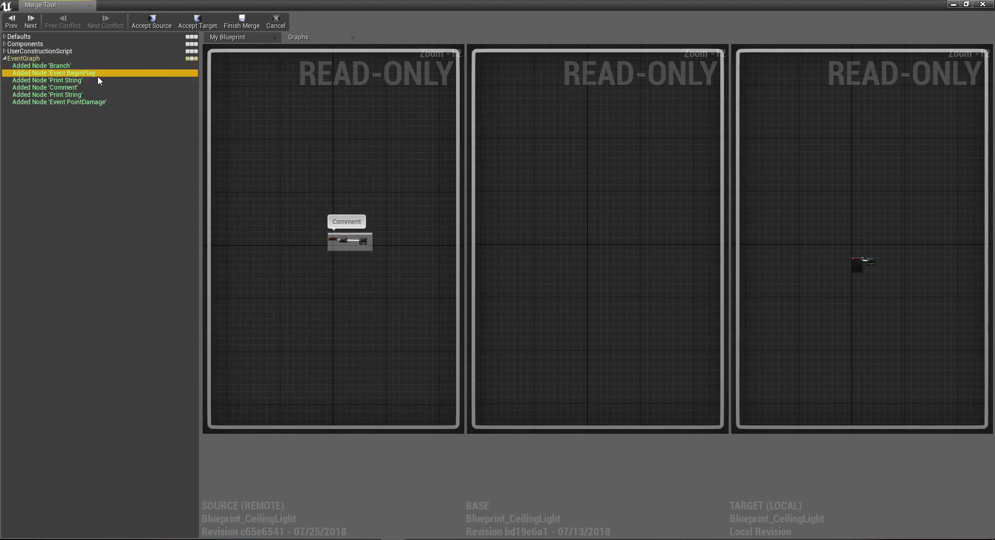
click(100, 80)
click(62, 87)
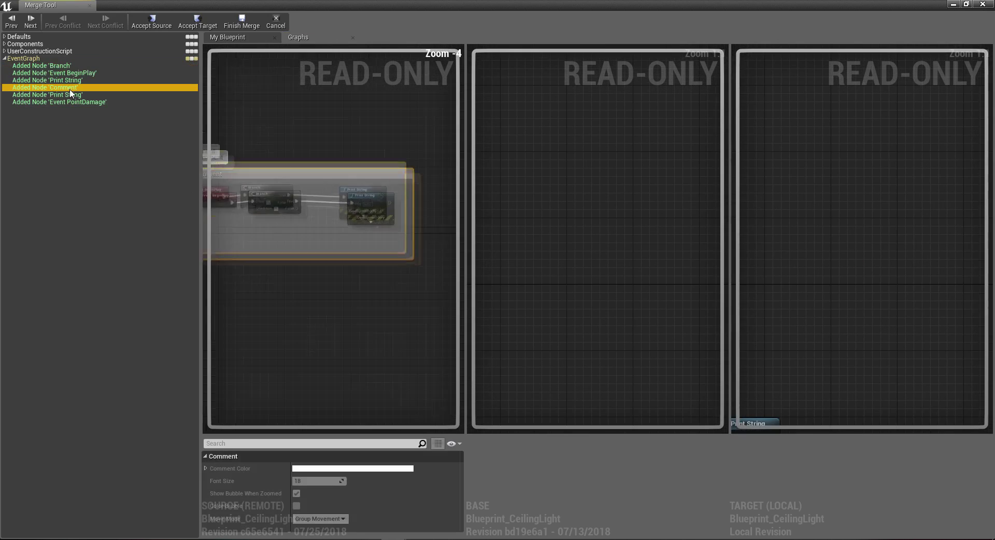
click(68, 95)
click(77, 103)
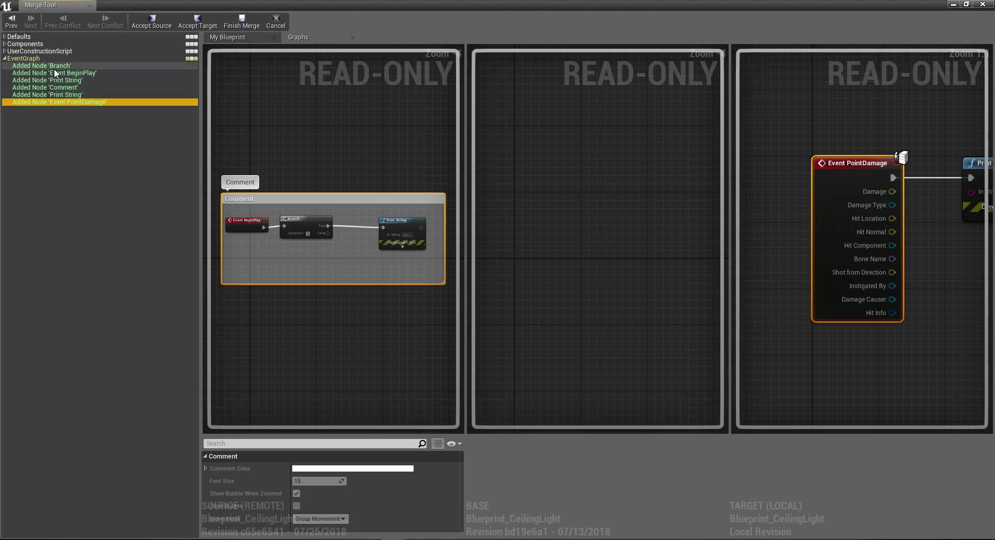
click(34, 67)
click(74, 102)
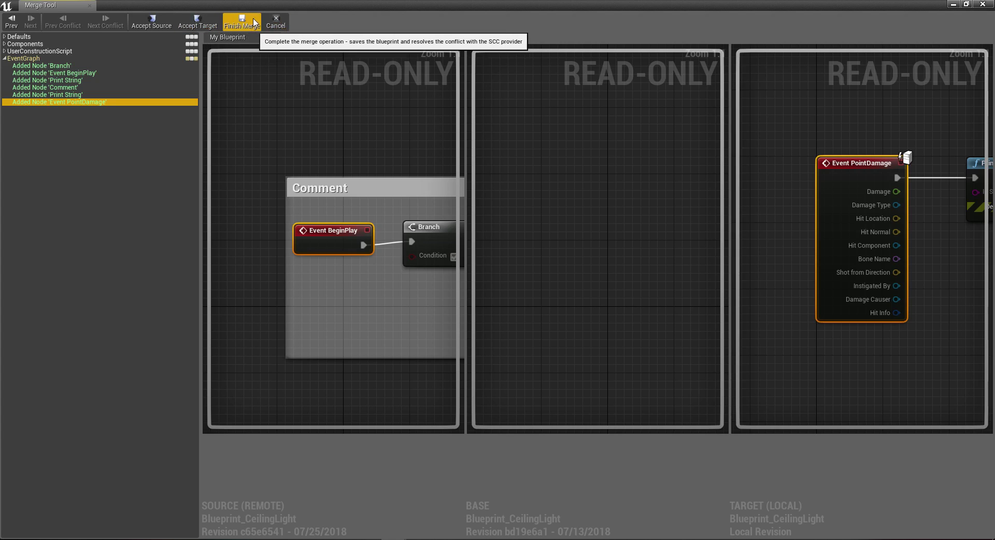
Step: Marquee-select the local Event PointDamage and Print String nodes in the Target graph
click(319, 129)
scroll(320, 128, down, 3)
right_drag(418, 264, 364, 319)
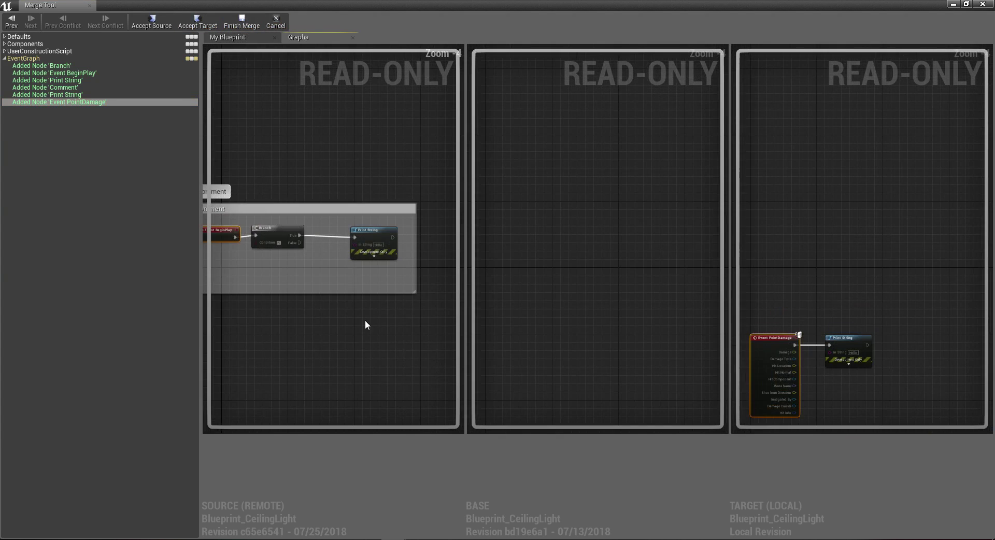
scroll(341, 290, down, 2)
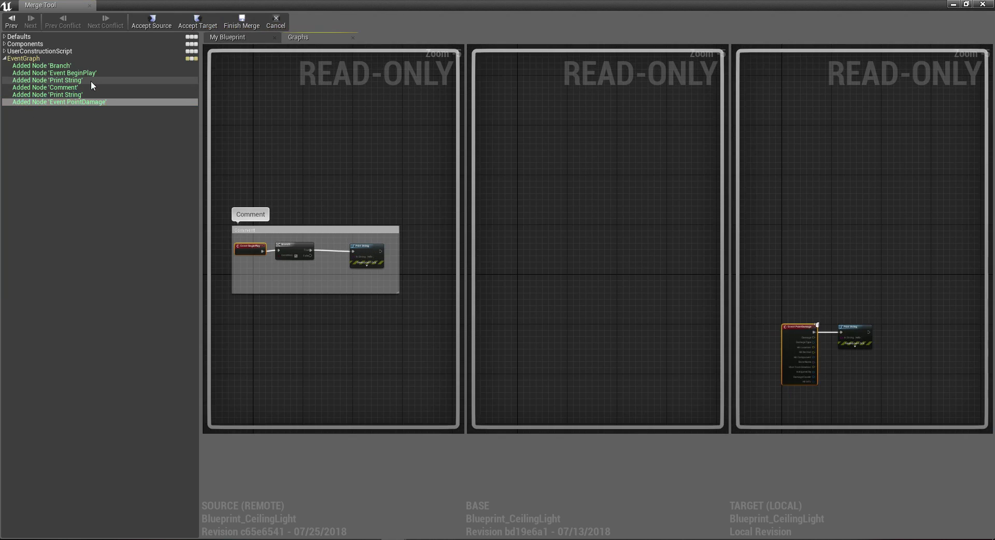
click(101, 102)
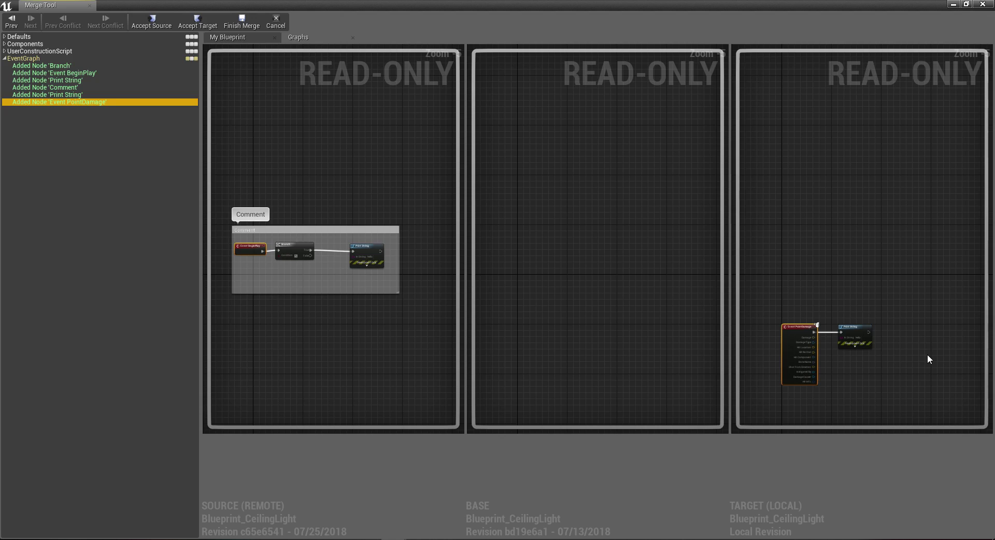
click(860, 305)
drag(775, 298, 925, 397)
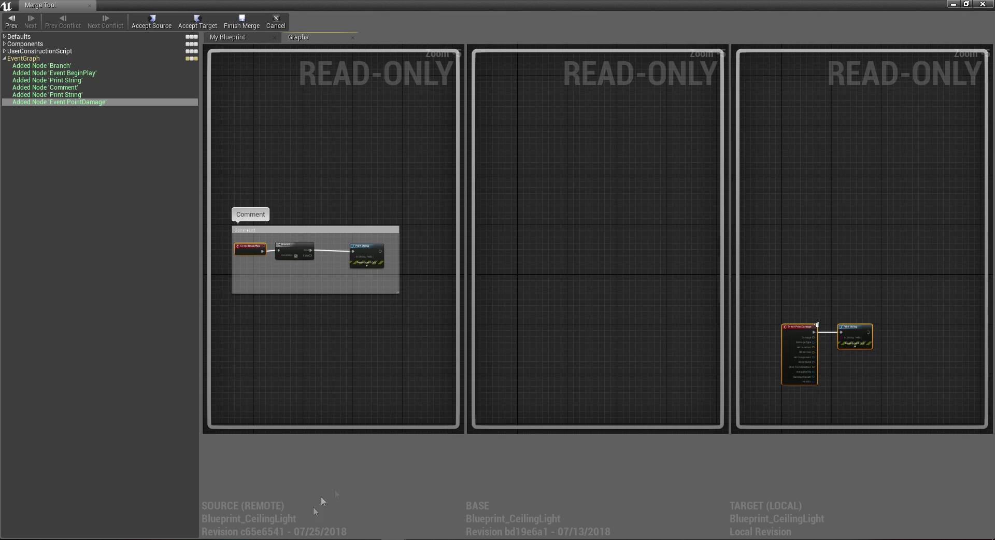
Step: Accept the remote version, open Blueprint_CeilingLight, and paste Event PointDamage with Print String
click(156, 24)
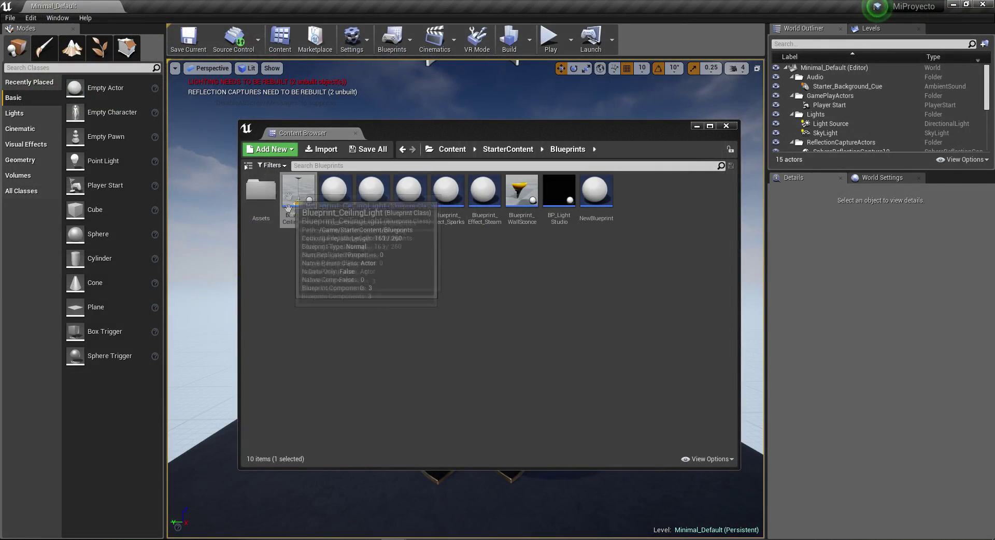
double_click(301, 200)
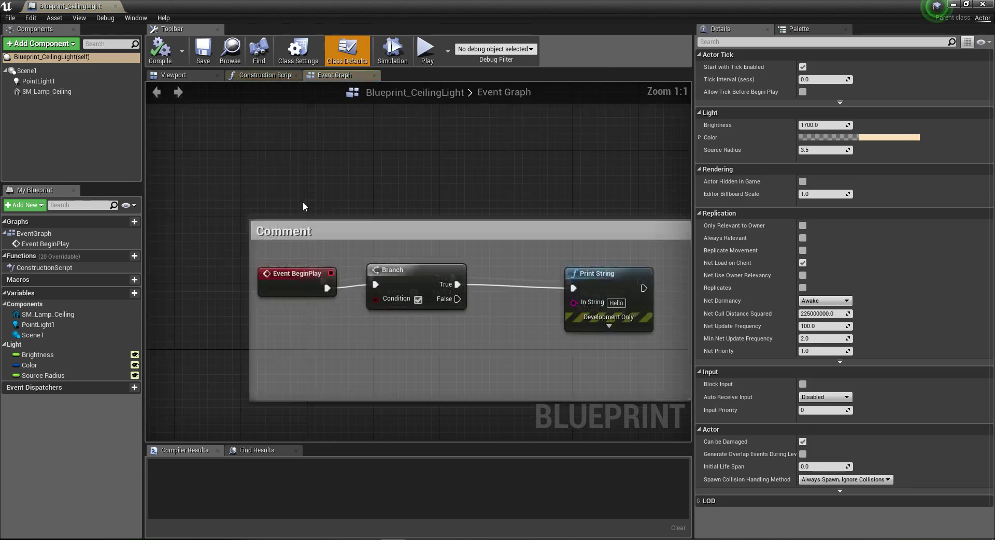
right_drag(408, 342, 345, 289)
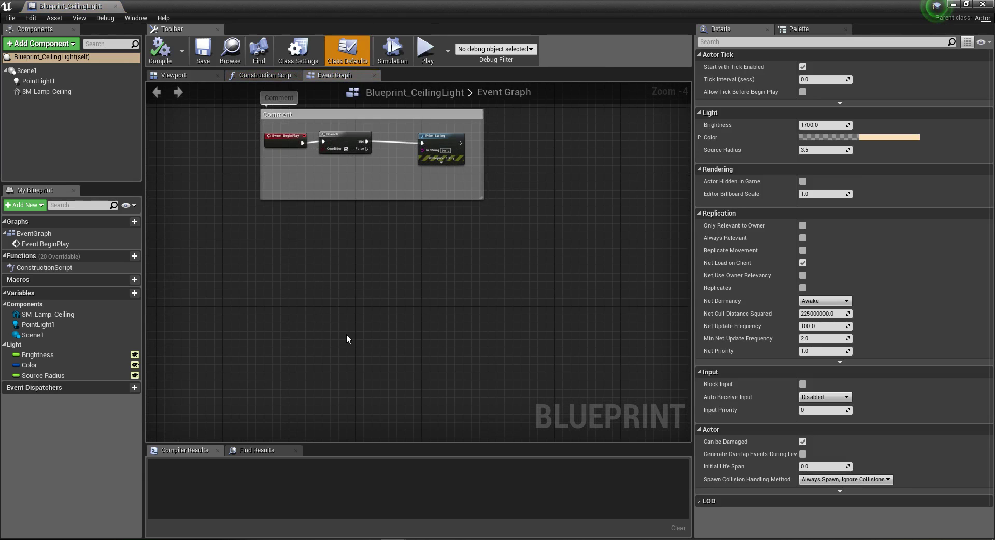
key(ctrl+v)
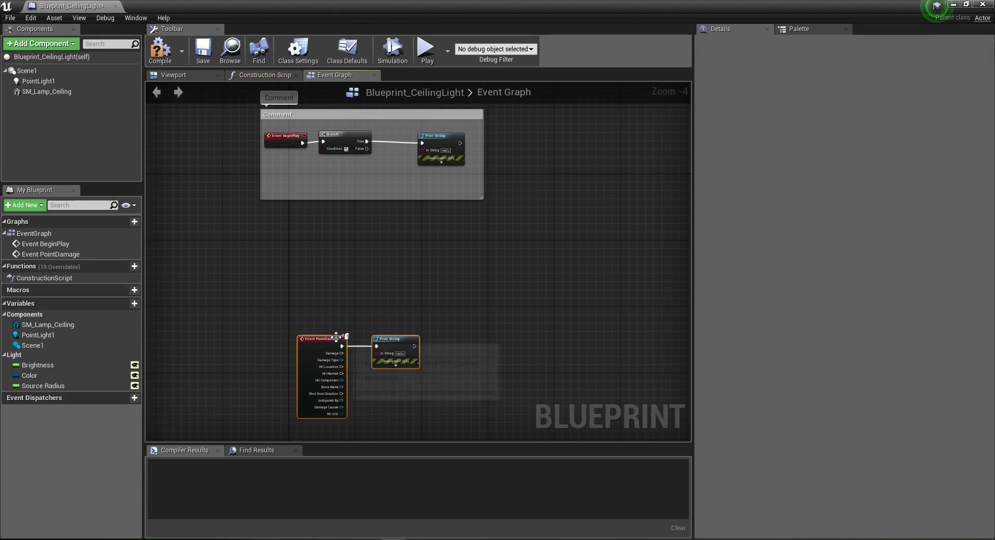
scroll(350, 346, up, 4)
scroll(406, 320, down, 8)
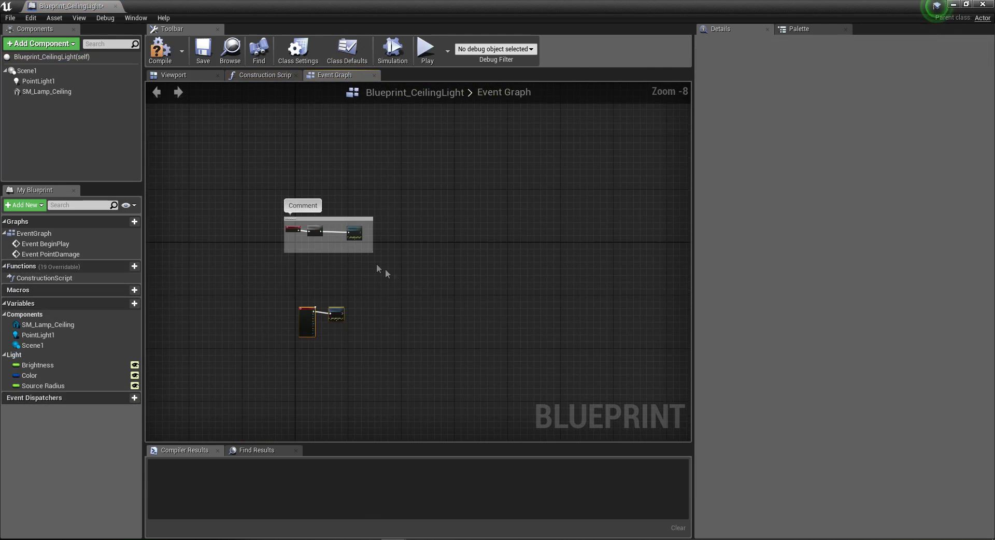
scroll(371, 263, up, 1)
Step: Select the Comment group with its BeginPlay nodes and frame it mid-left in the graph
click(280, 213)
drag(156, 129, 456, 373)
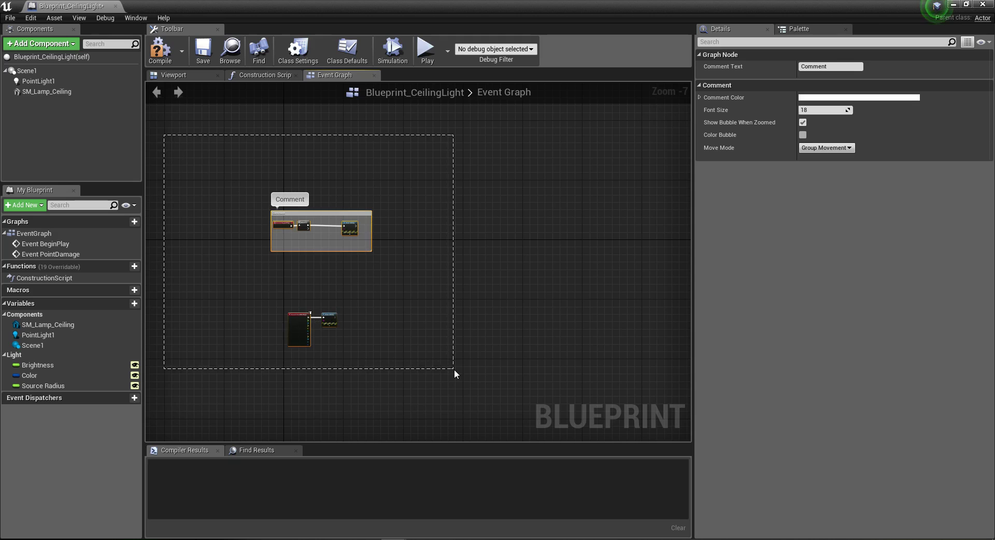
scroll(397, 306, up, 4)
scroll(397, 305, down, 2)
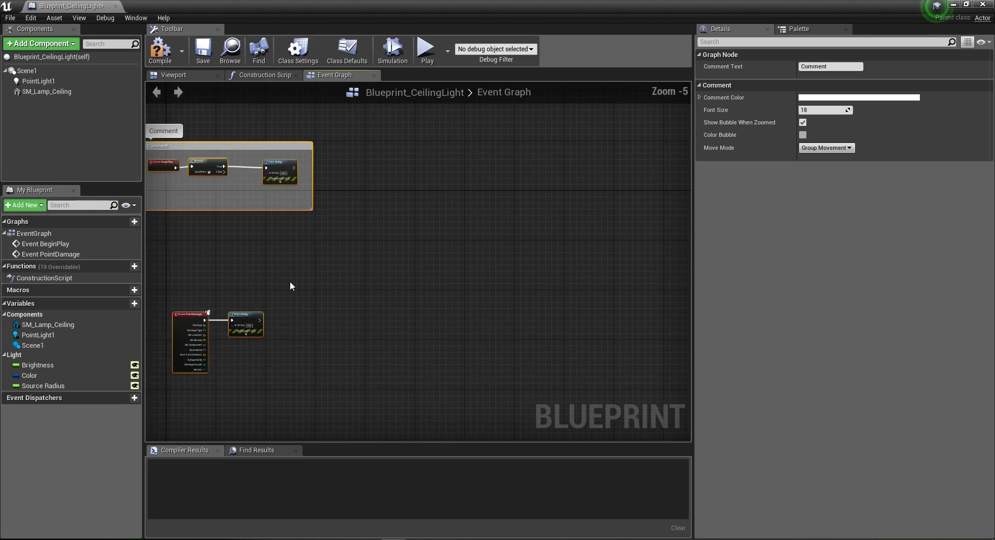
right_drag(267, 245, 365, 274)
scroll(366, 274, up, 2)
scroll(366, 273, down, 2)
scroll(313, 207, up, 2)
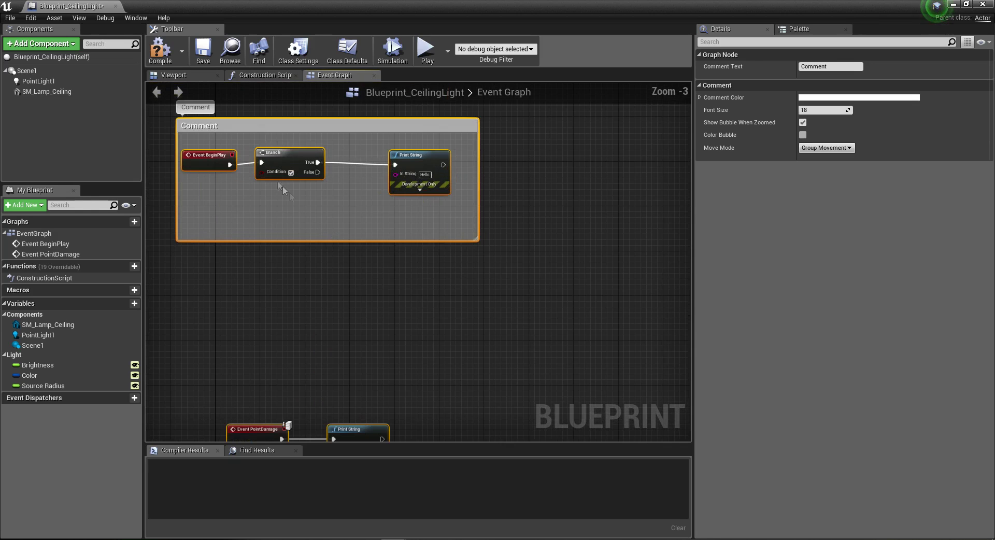